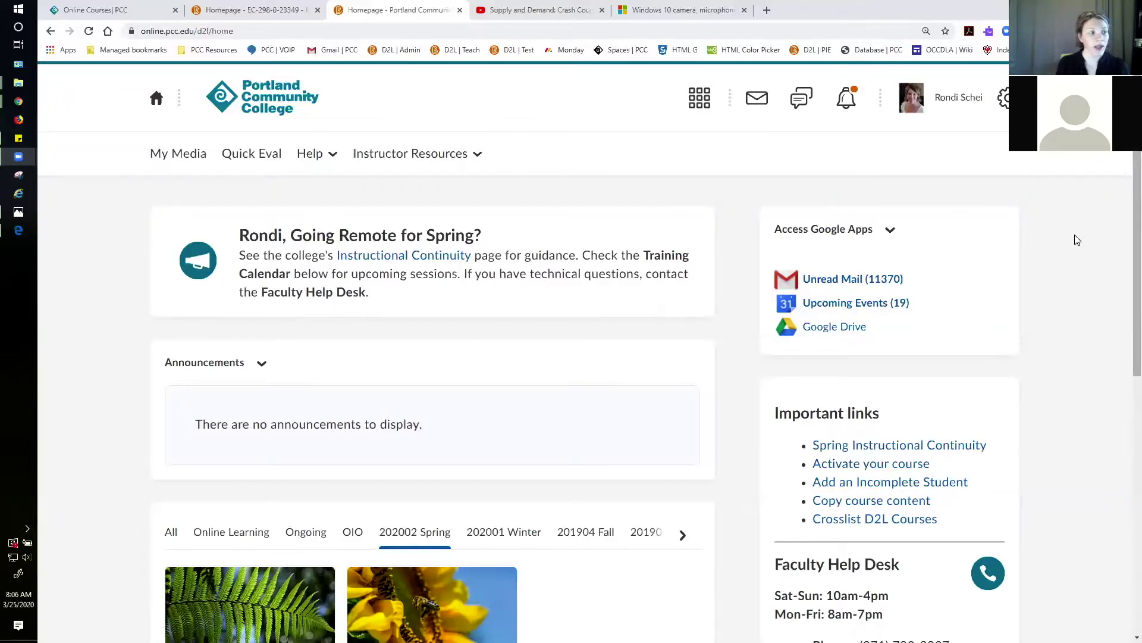
Open the Week One module in the content of the EC-298 Malthusian Arguments course from the 202002 Spring term.
scroll(1077, 240, down, 2)
scroll(1077, 240, up, 1)
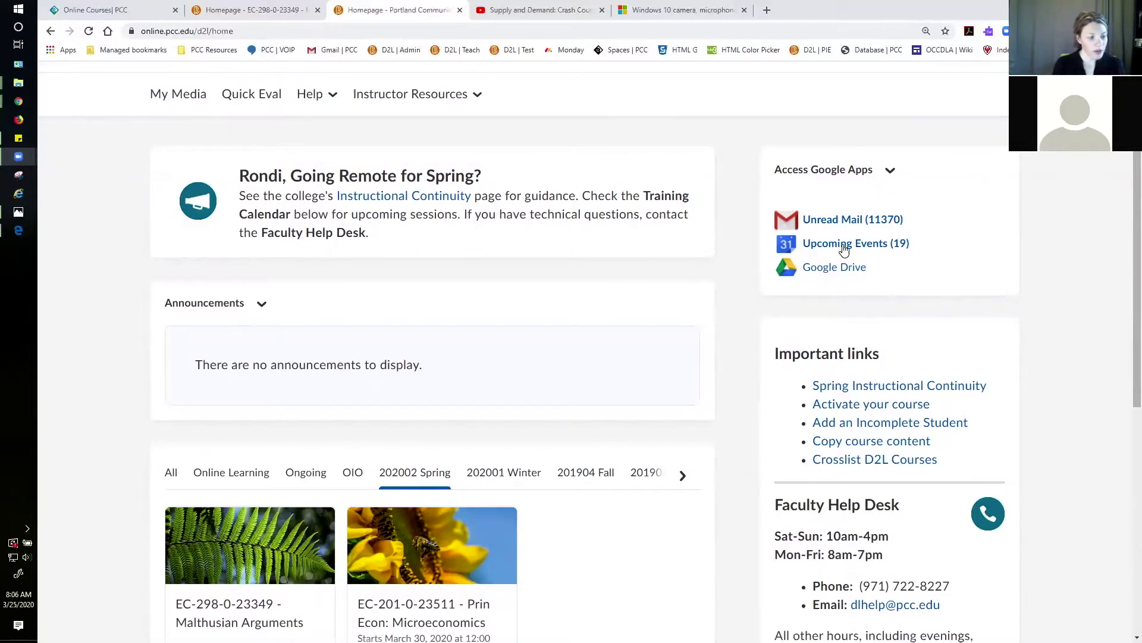
scroll(584, 308, down, 2)
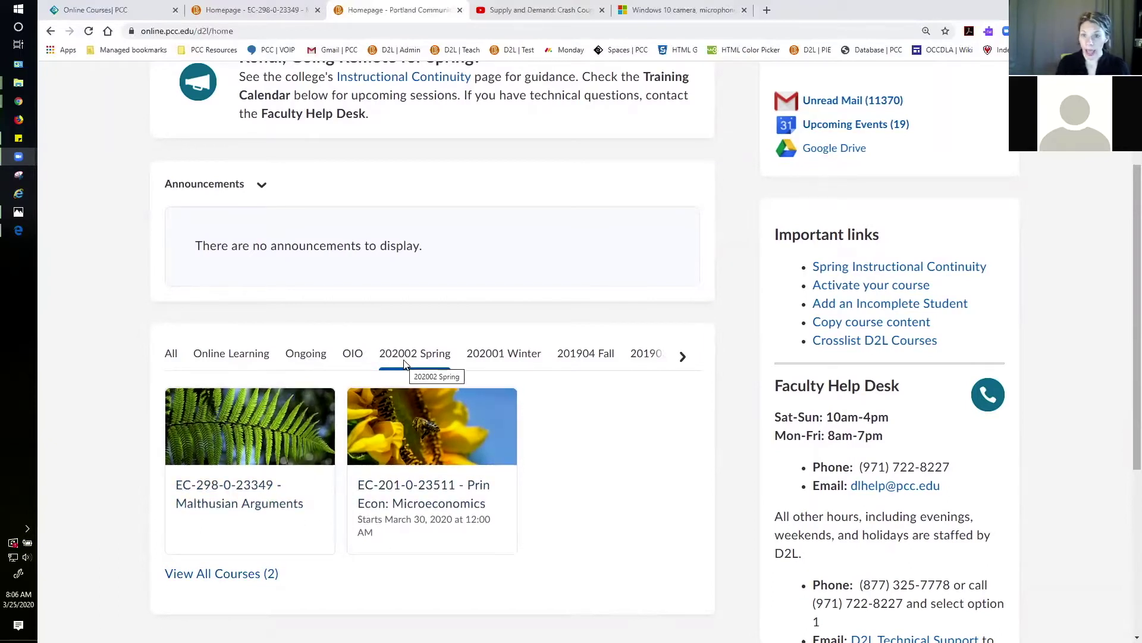
click(262, 505)
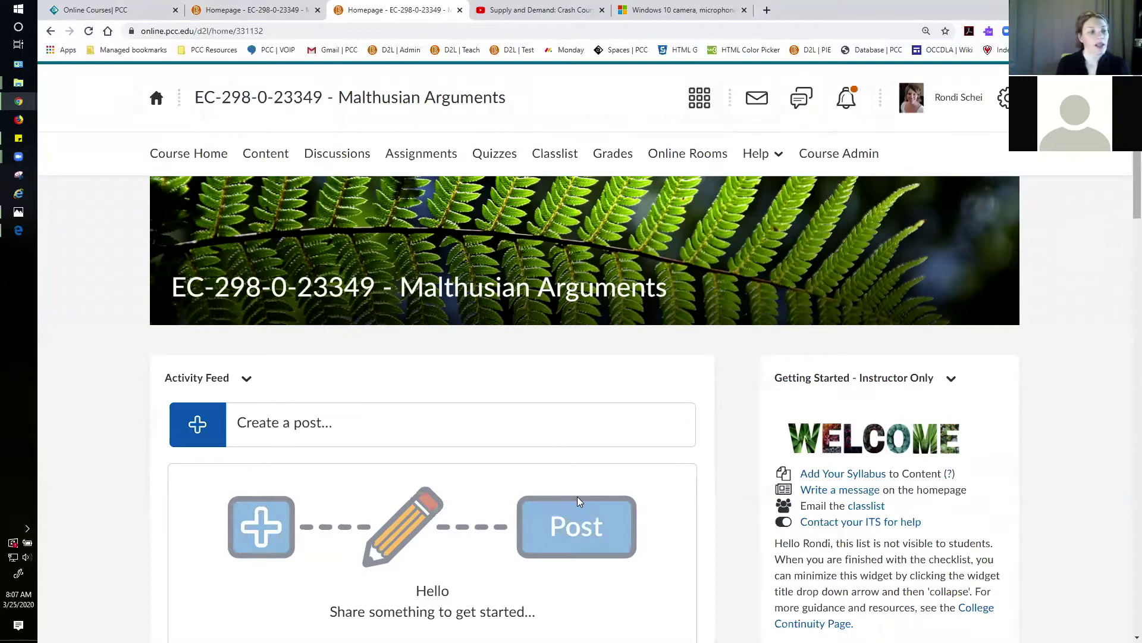
click(266, 155)
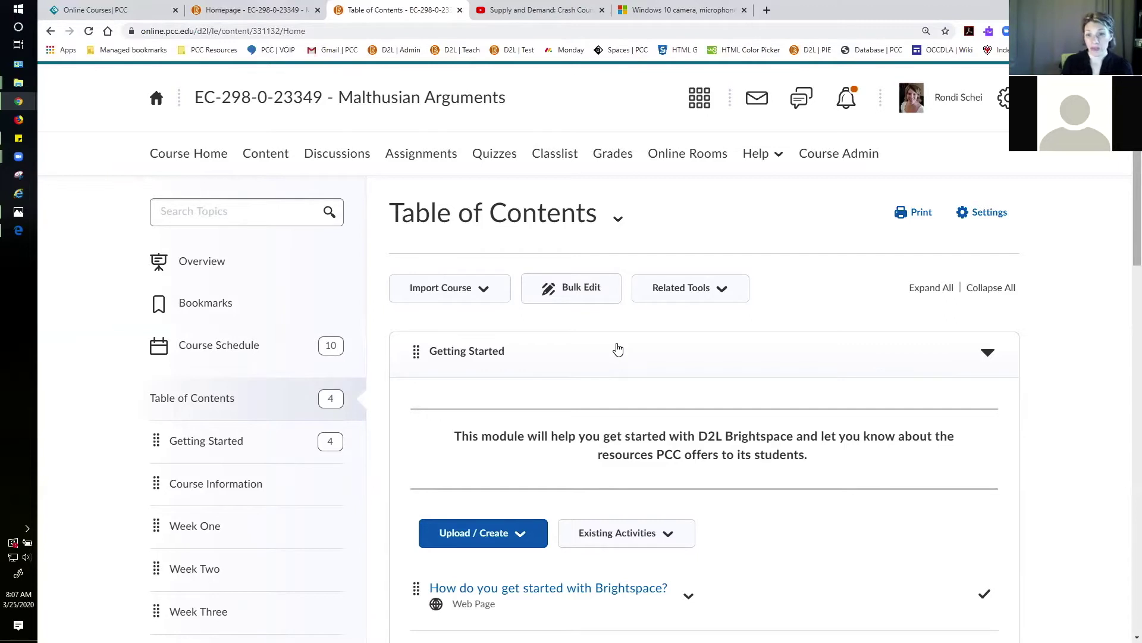
scroll(617, 350, down, 2)
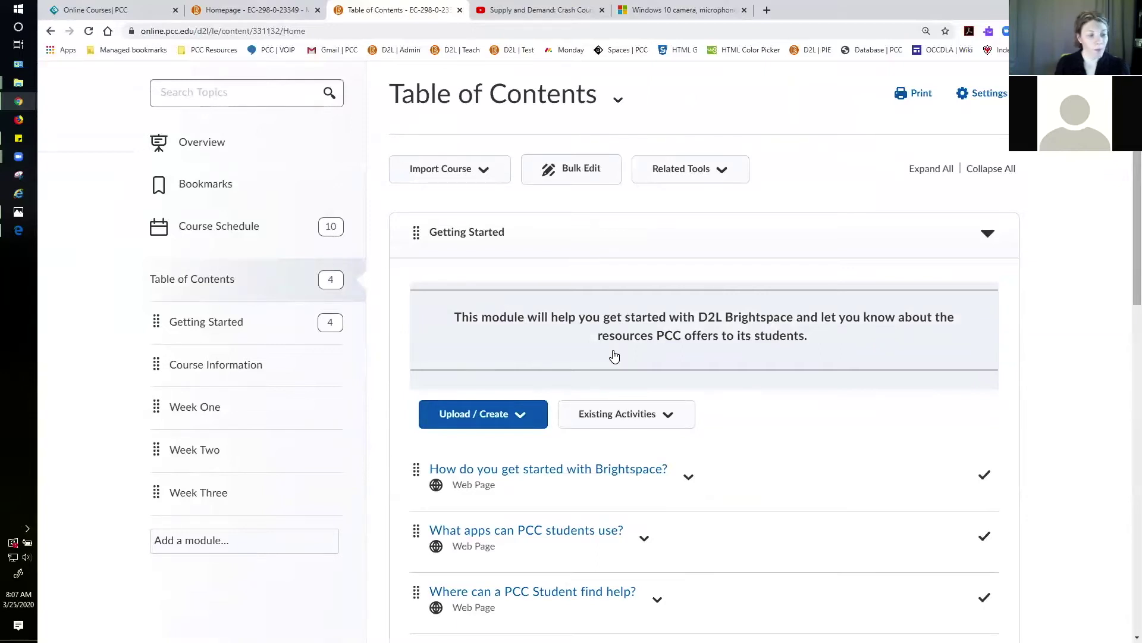
click(218, 412)
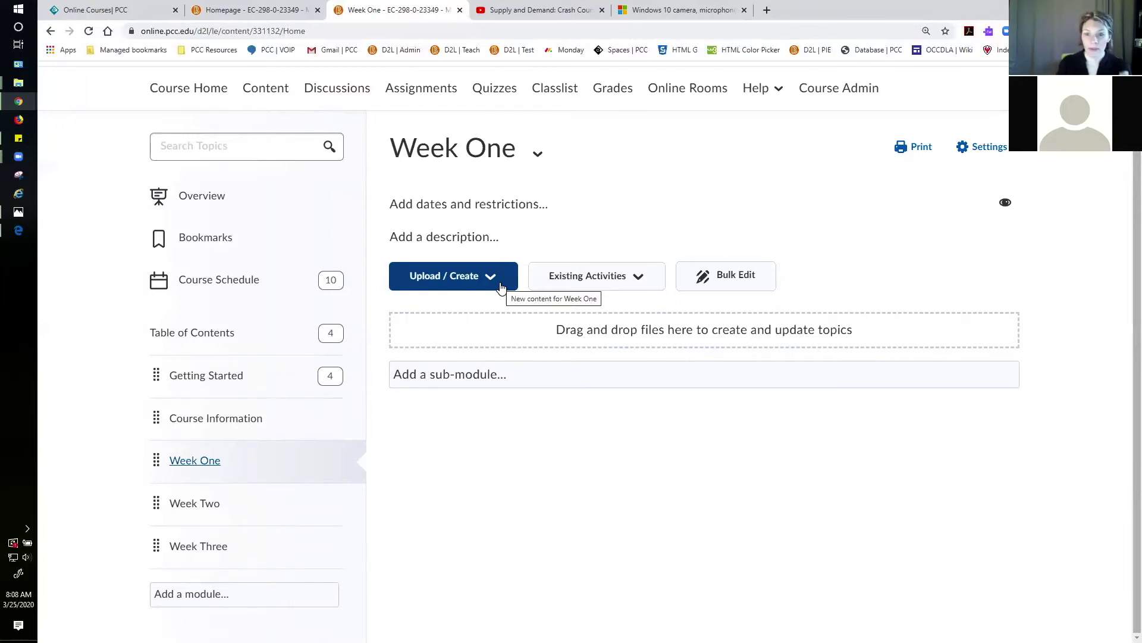
Start a new assignment in Week One titled "Reflection #1", keeping File submission as the submission type.
click(498, 277)
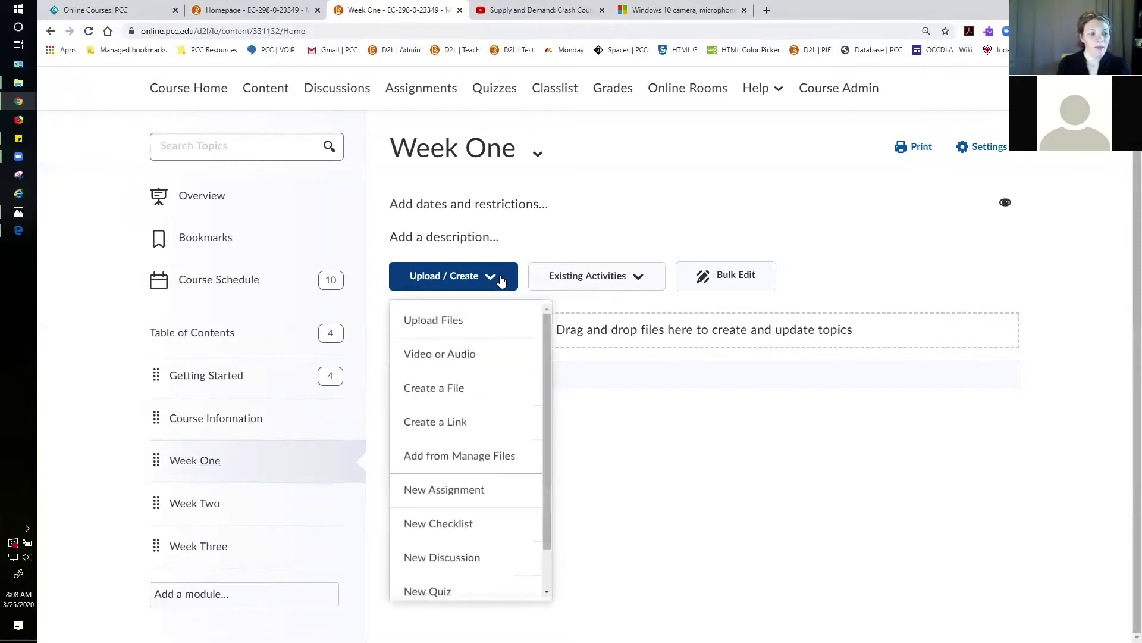
scroll(545, 388, down, 1)
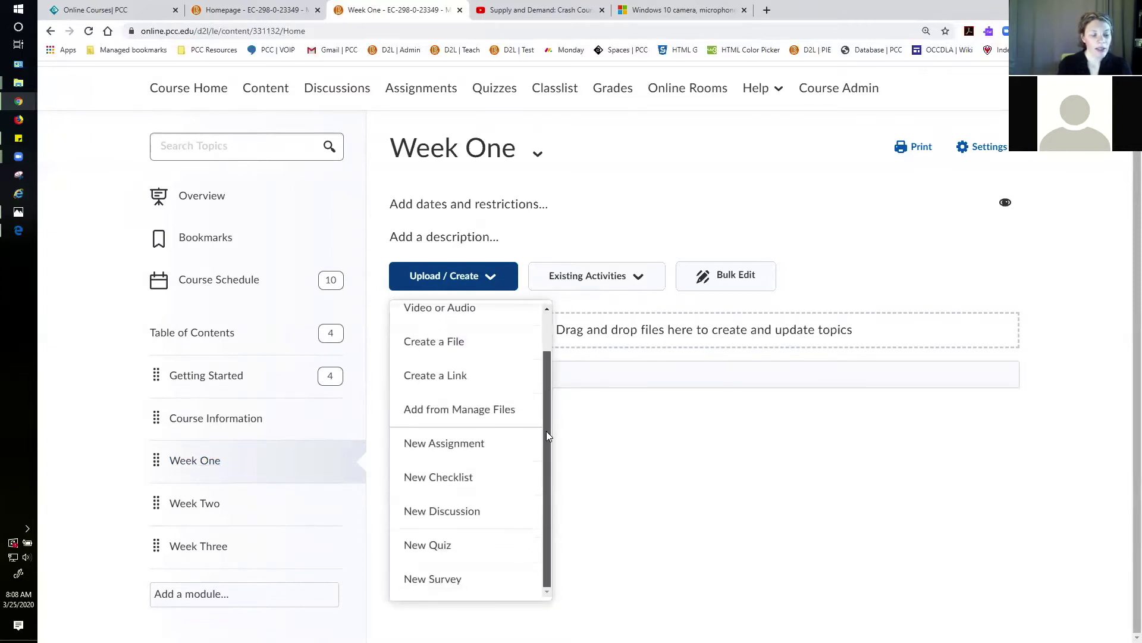
click(474, 447)
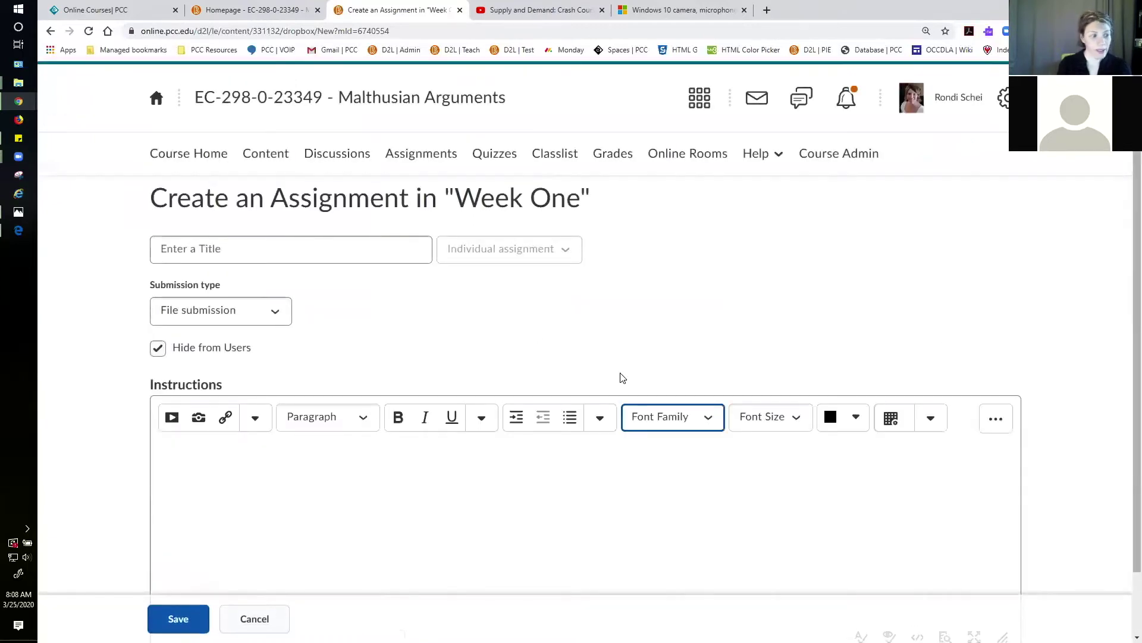
click(387, 248)
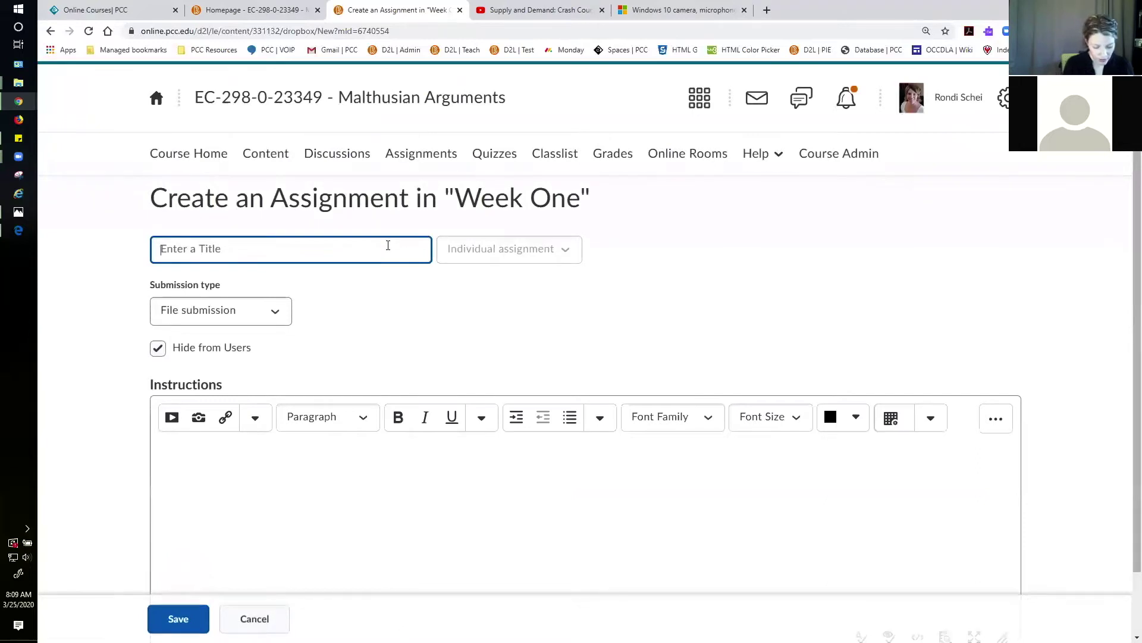
text(Refl)
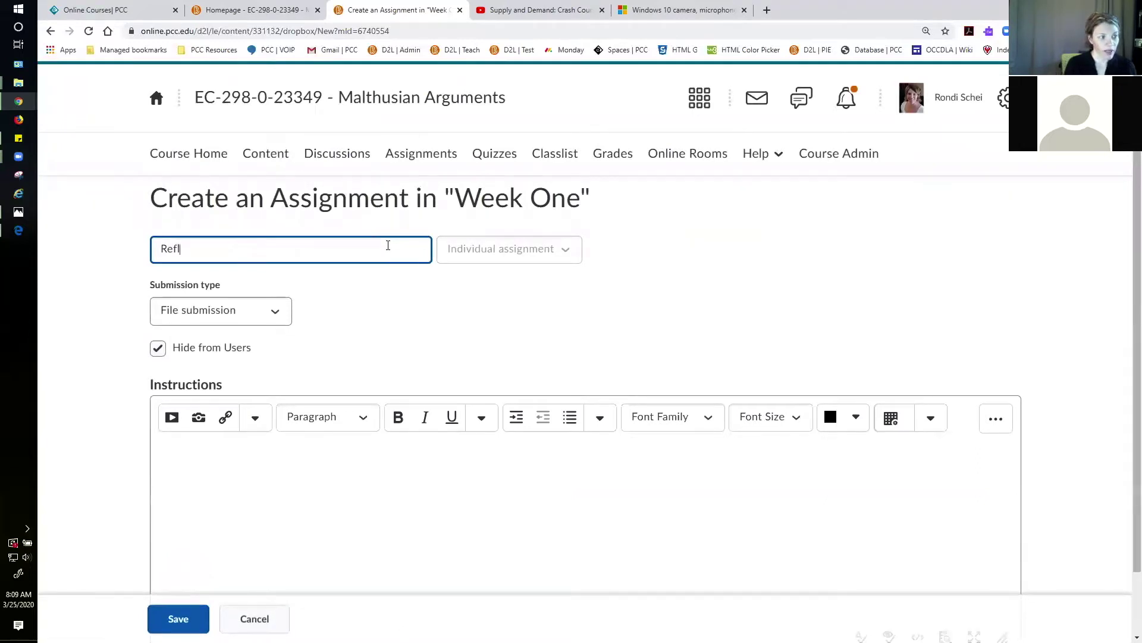
text(ection #1)
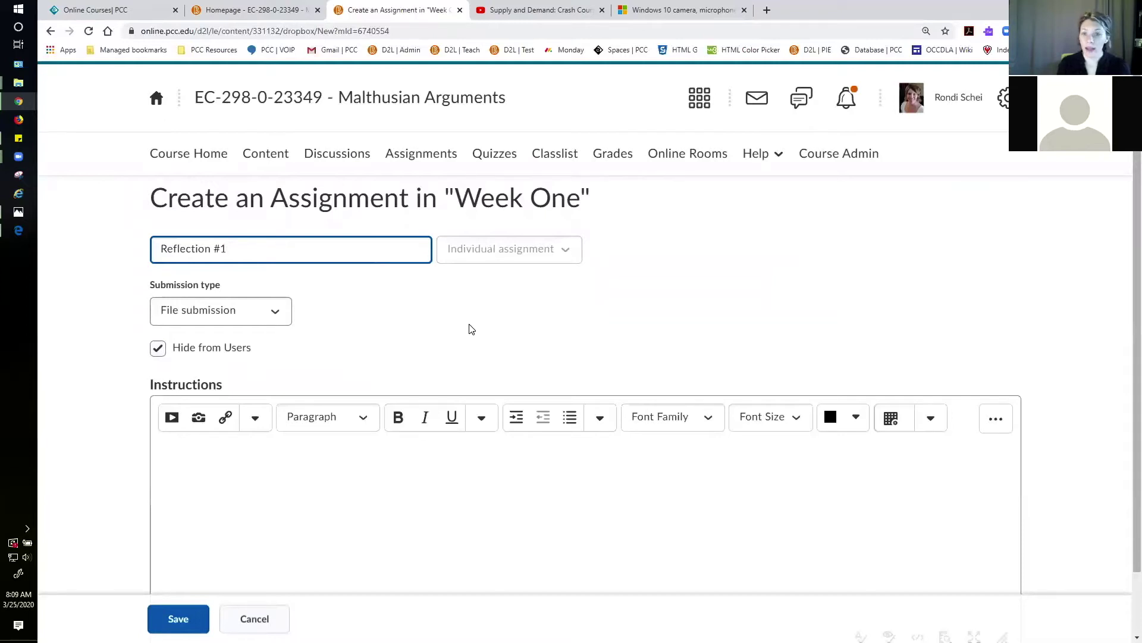
click(277, 312)
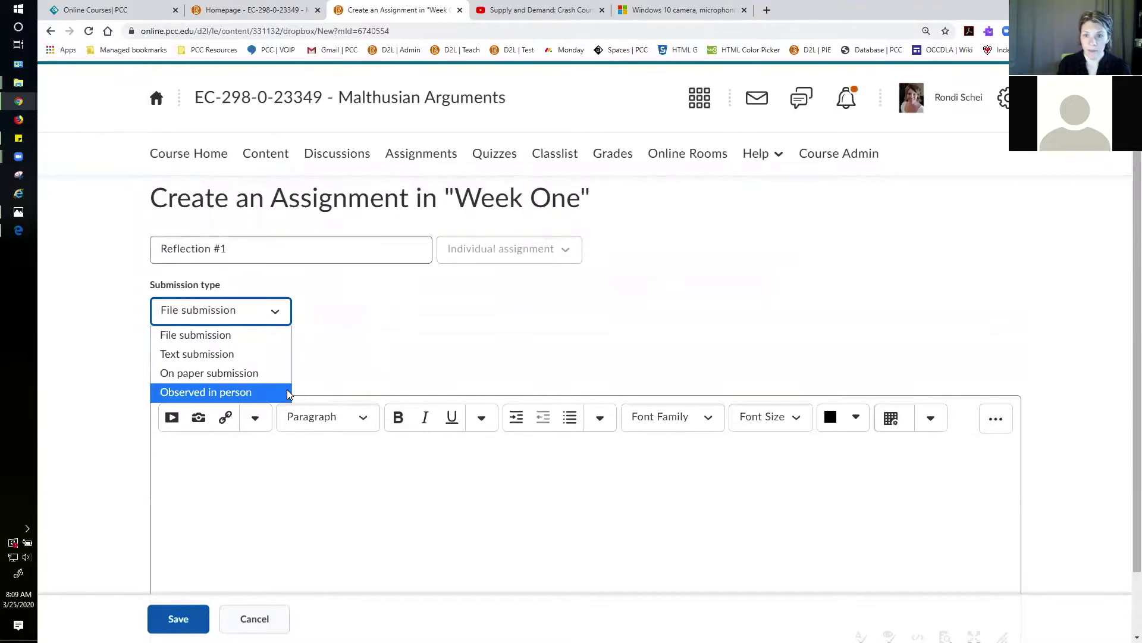
click(403, 360)
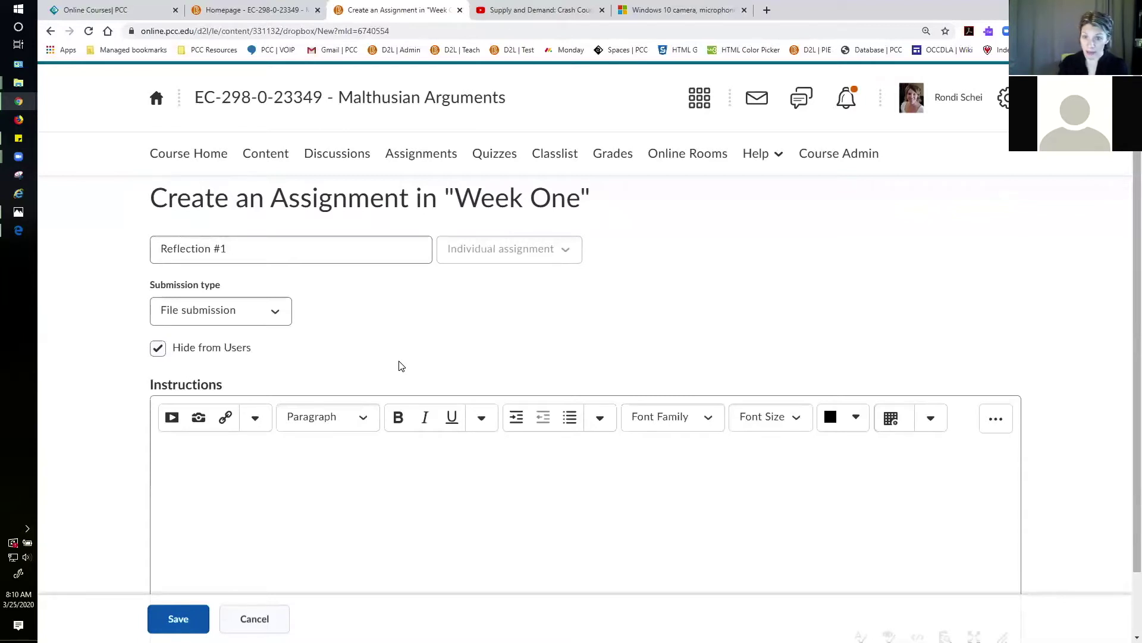
Write the instructions "Please answer the following four questions:" followed by the numbered questions from Life Partner to Filing for Bankruptcy, and save the assignment.
scroll(416, 443, down, 1)
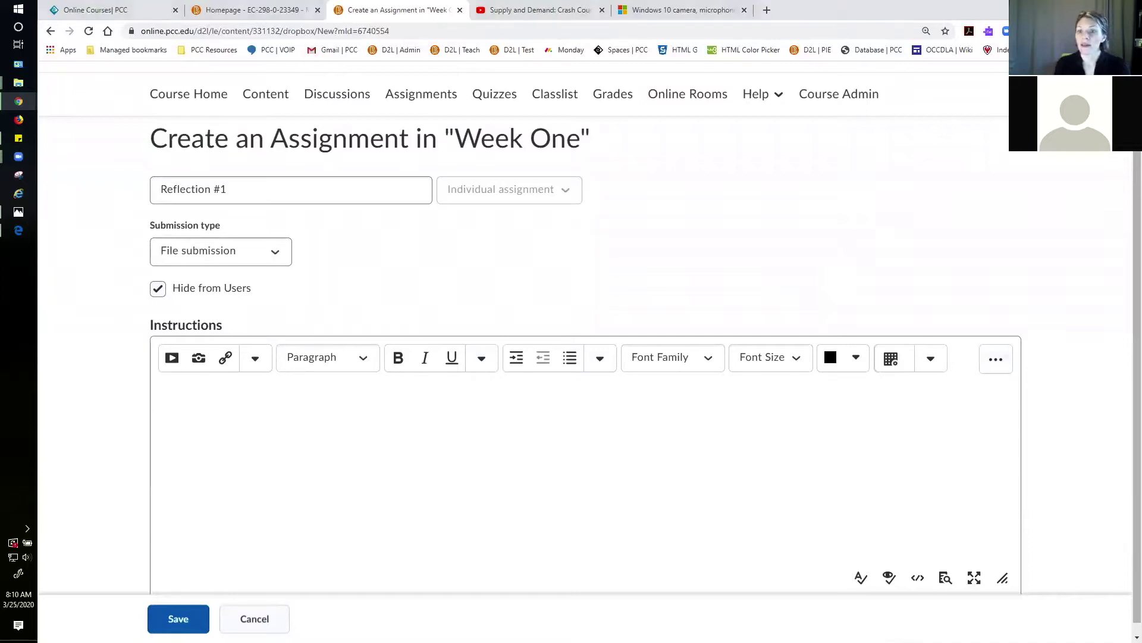
text(Please answer the folow)
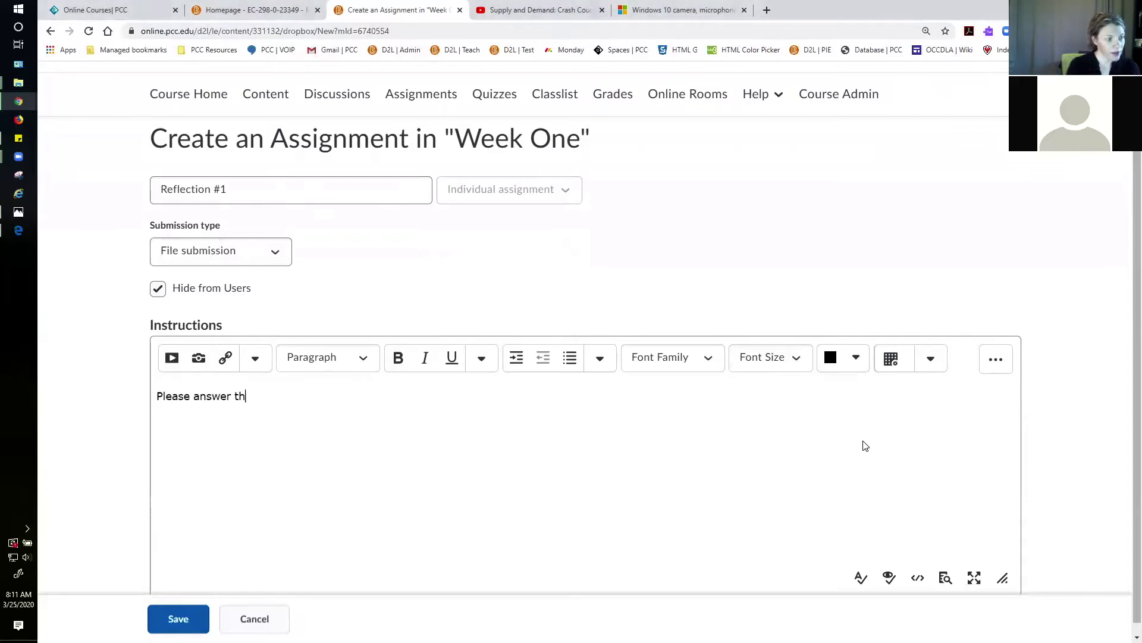
key(BackSpace)
key(BackSpace)
key(BackSpace)
text(ll)
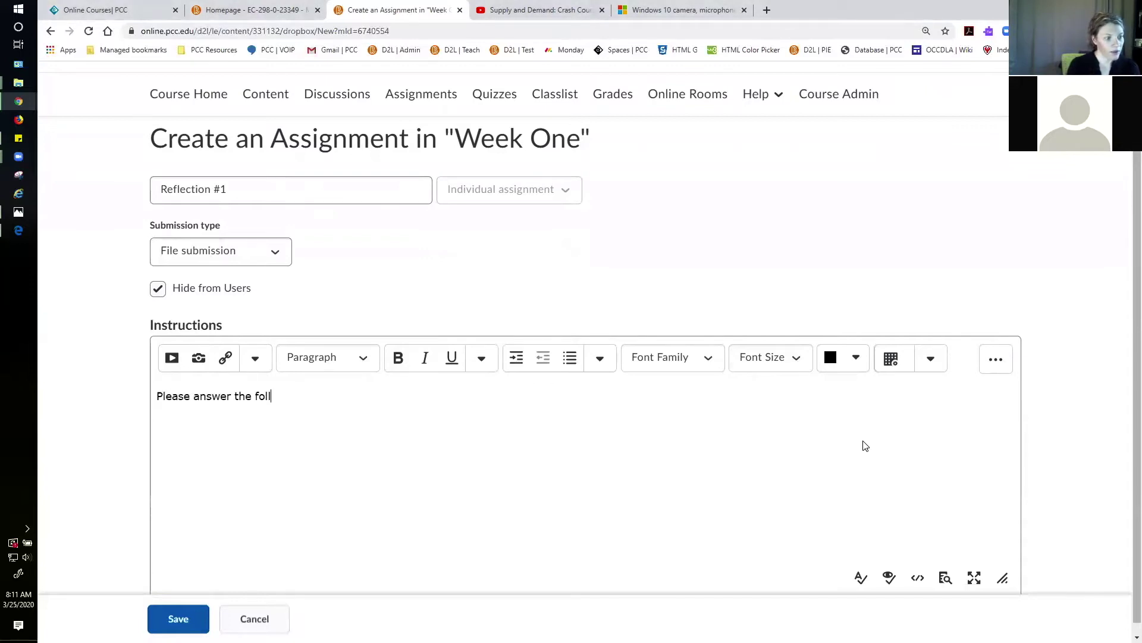
text(owing four questions:)
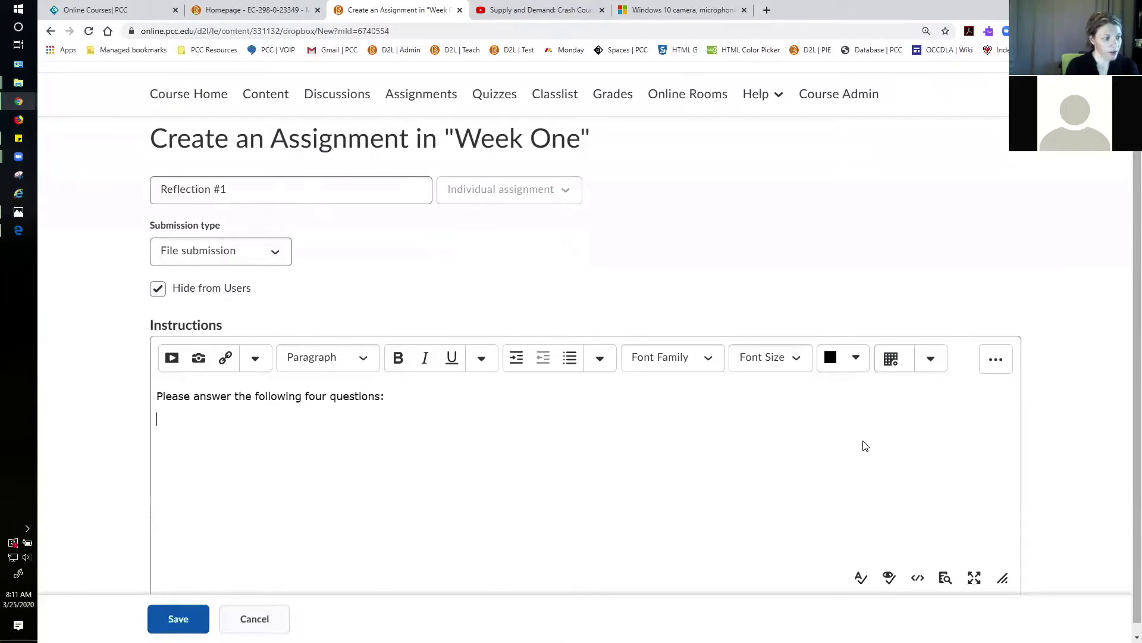
text((Life Partner) Finding a life partner is a complicated process that may take many years. It is hard to think of this process as being part of a very complex market, with a demand and a supply for partners. Think about how this market works and some of its characteristics, such as search costs. Would you consider it a perfectly competitive market?  (Advertising Campaign?) Your company operates in a perfectly competitive market. You have been told that advertising can help you increase your sales in the short run. Would you create an aggressive advertising campaign for your product? (Increase Production, Increase Profits?) Since a perfectly competitive firm can sell as much as it wishes at the market price, why can the firm not simply increase its profits by selling an extremely high quantity? (Filing for Bankruptcy) Many firms in the United States file for bankruptcy every year, yet they still continue operating. Consider a firm of your choice and discuss why you think they would they do this instead of completely shutting down.)
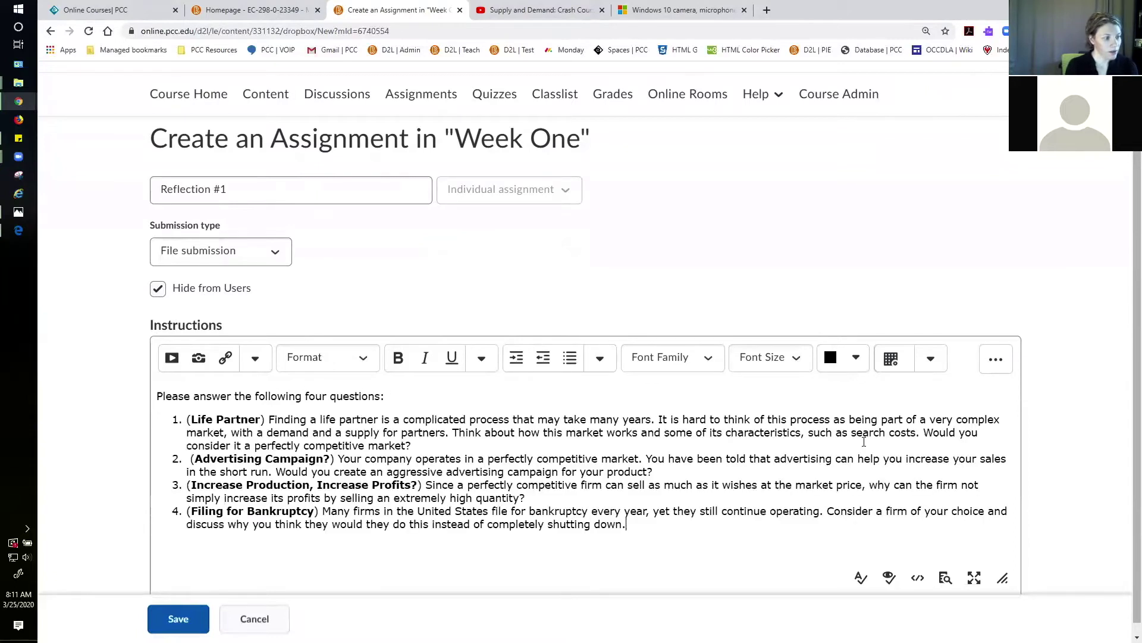
click(450, 546)
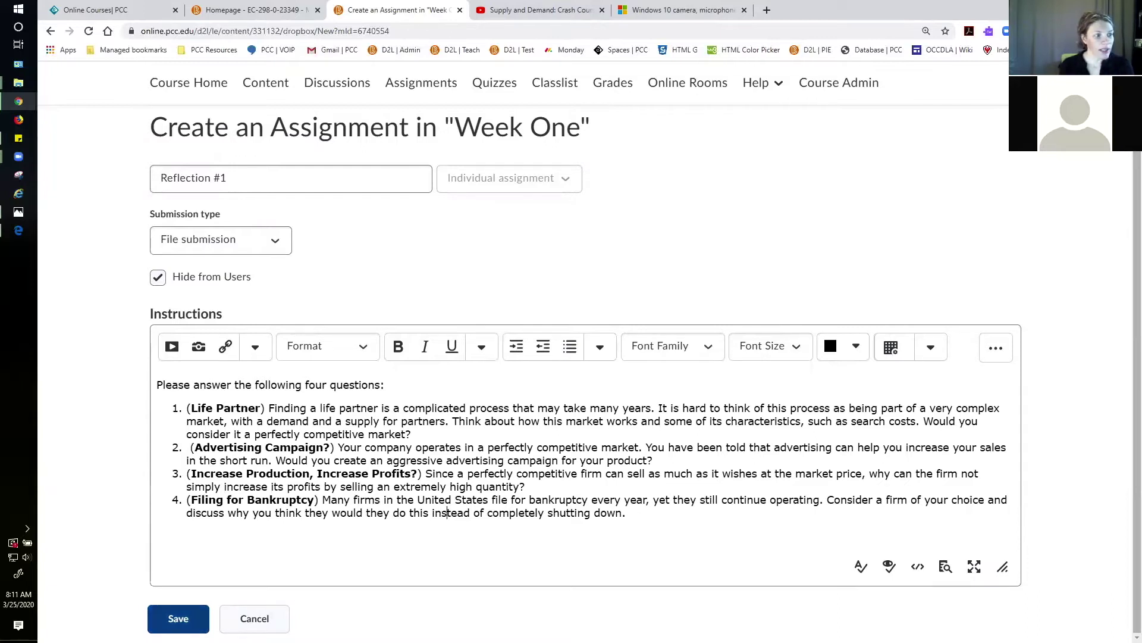
click(178, 618)
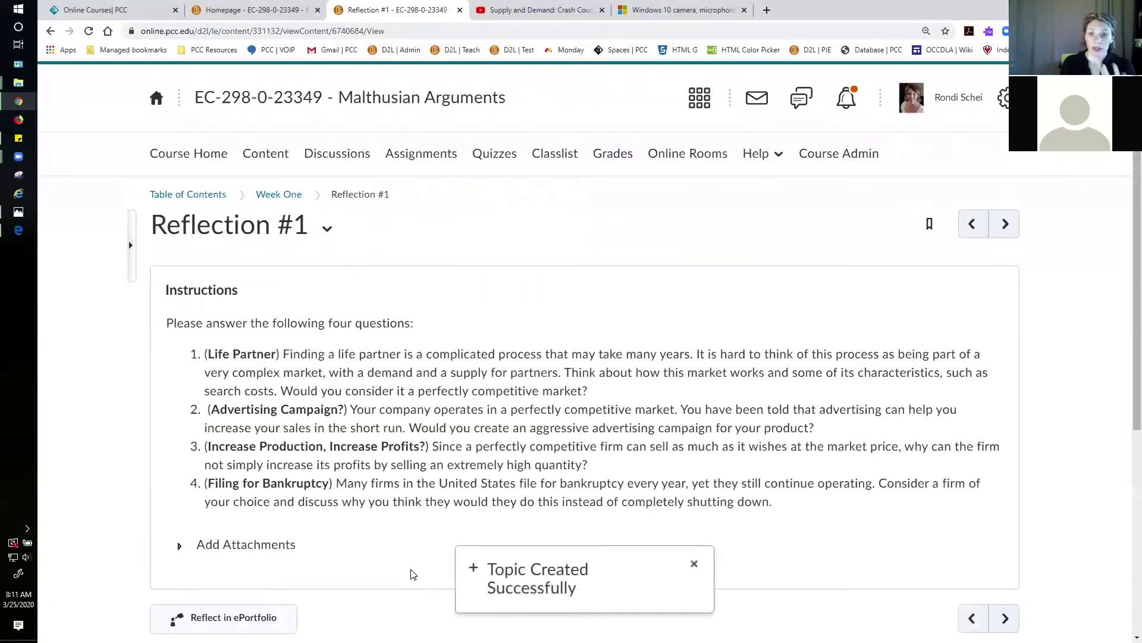
Make the Reflection #1 assignment visible and open its dates and restrictions for editing.
scroll(527, 467, down, 3)
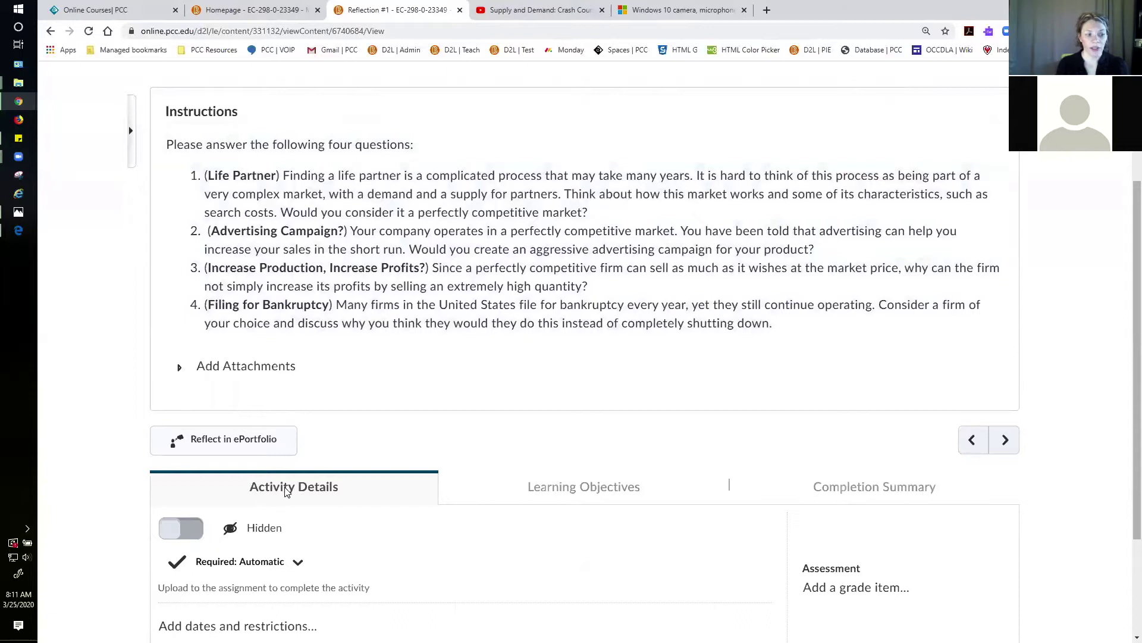
click(185, 529)
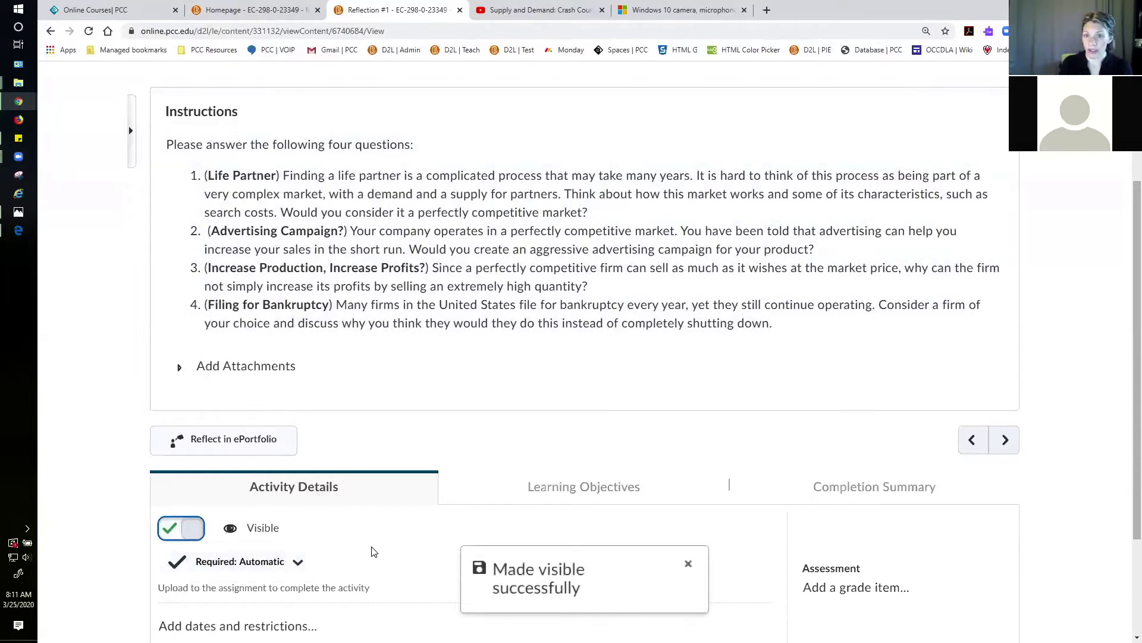
scroll(374, 552, down, 1)
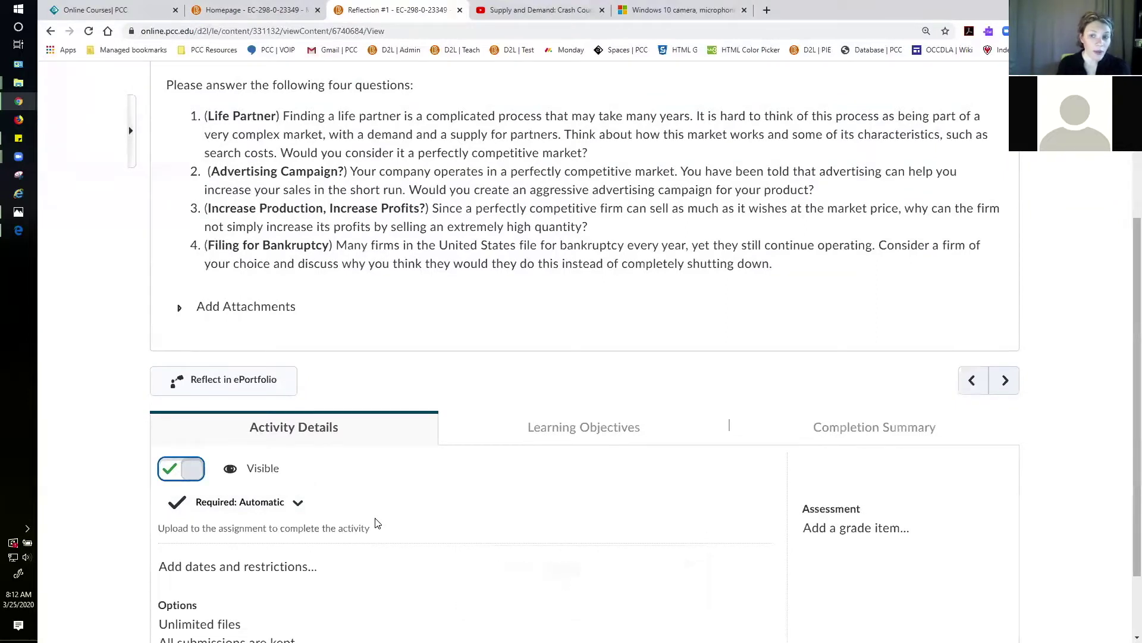
scroll(376, 523, down, 1)
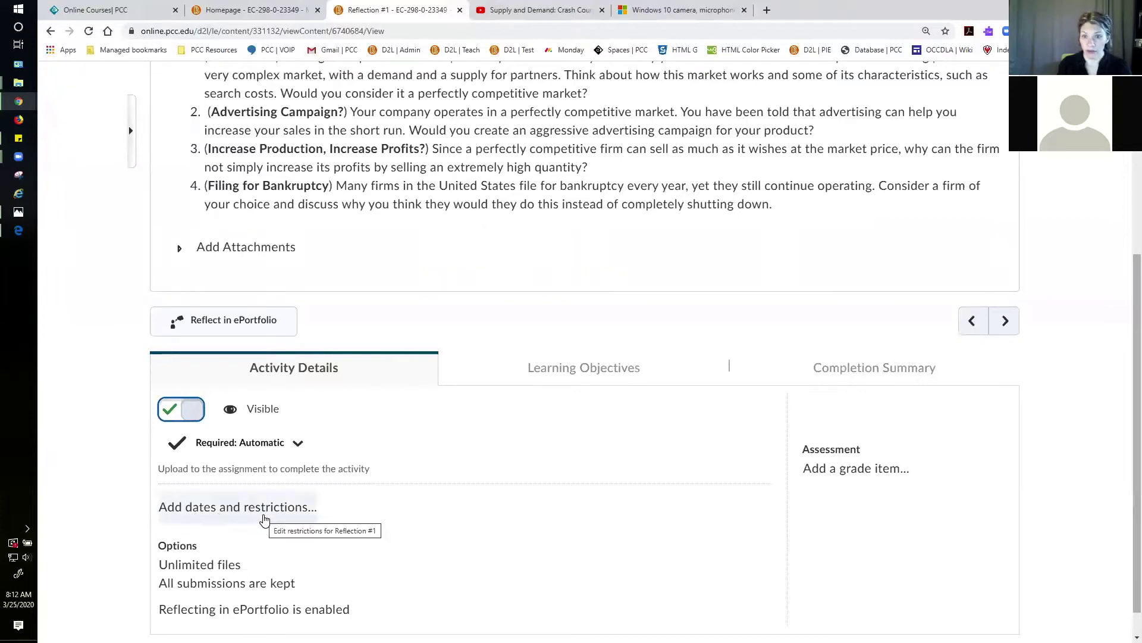
click(264, 519)
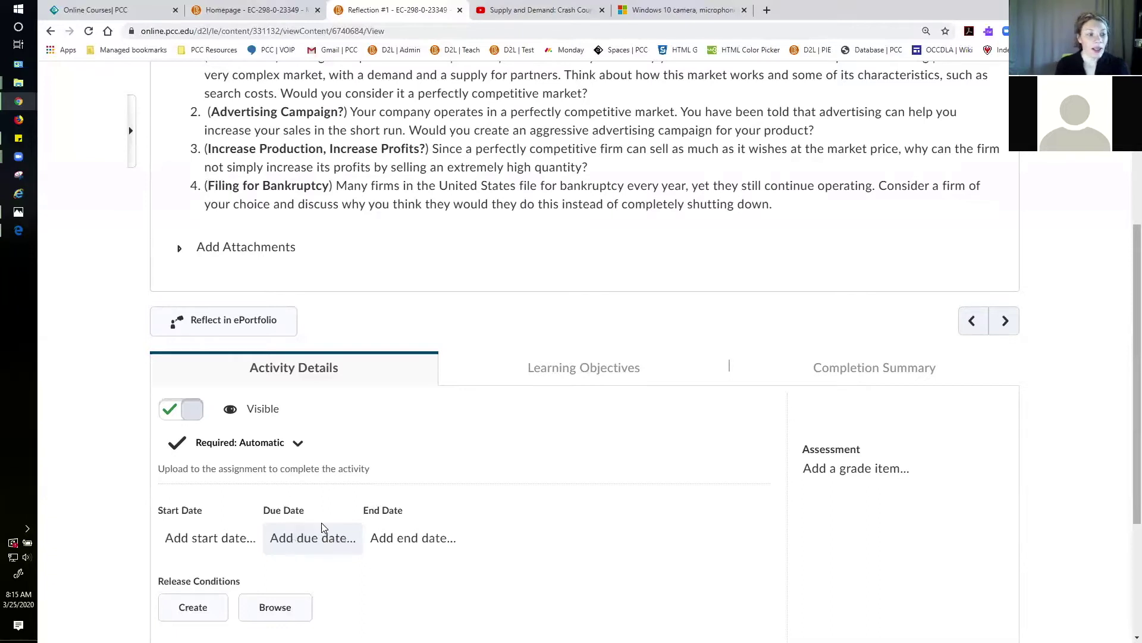
Go from the assignment page to the Week One module and review the Reflection #1 entry with its questions.
scroll(322, 529, up, 5)
scroll(323, 528, down, 4)
scroll(322, 529, up, 5)
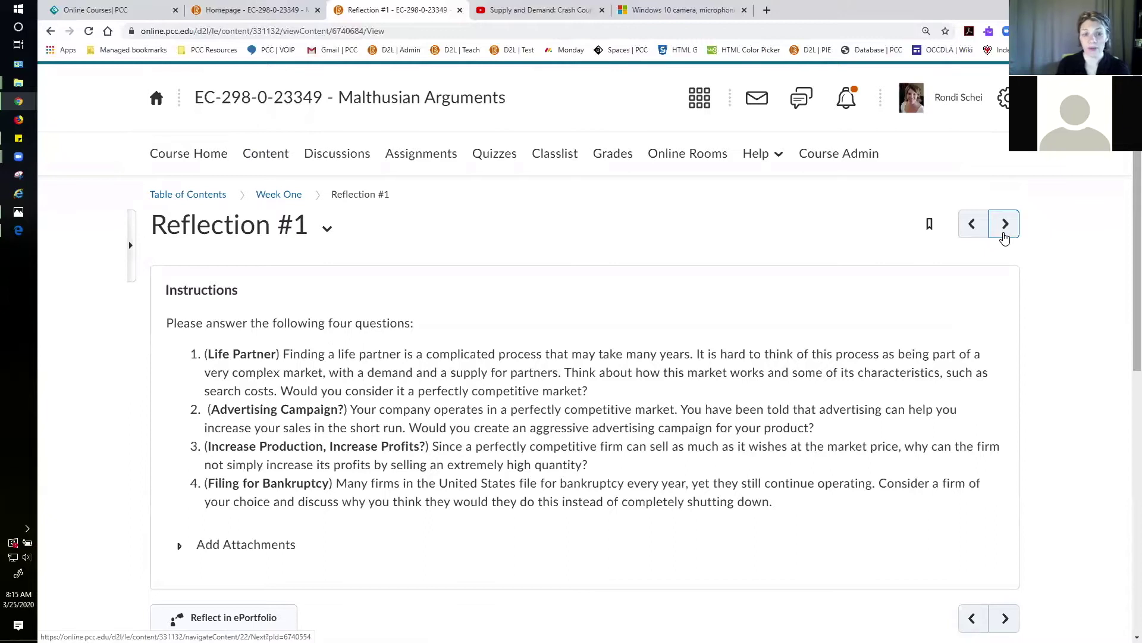
click(1005, 237)
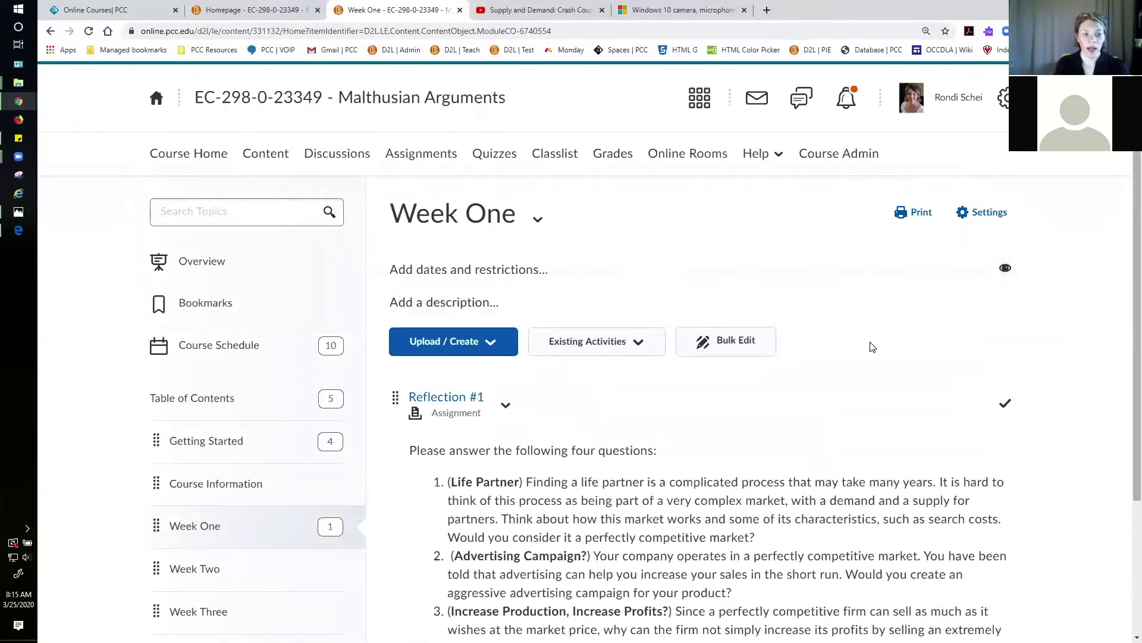
scroll(977, 322, down, 2)
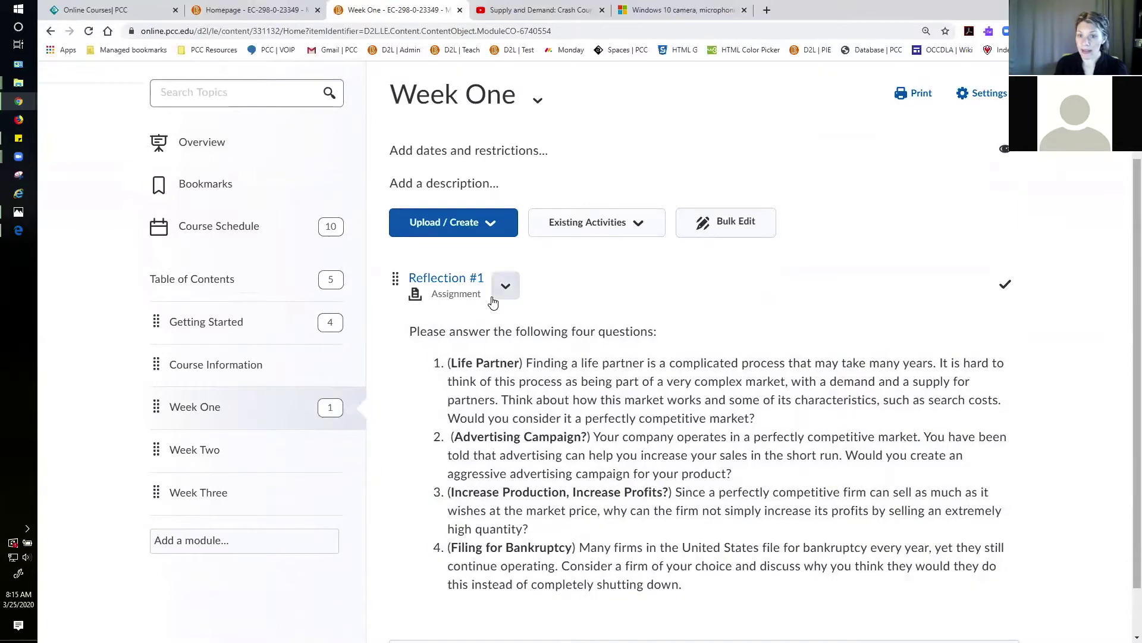
scroll(735, 416, down, 1)
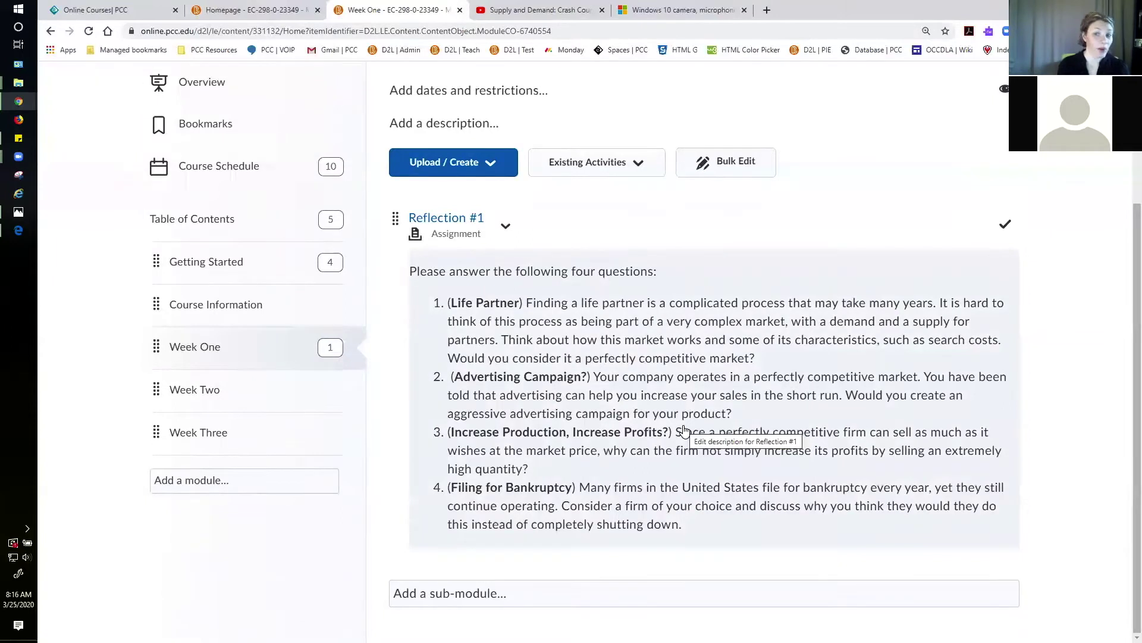
scroll(624, 423, up, 1)
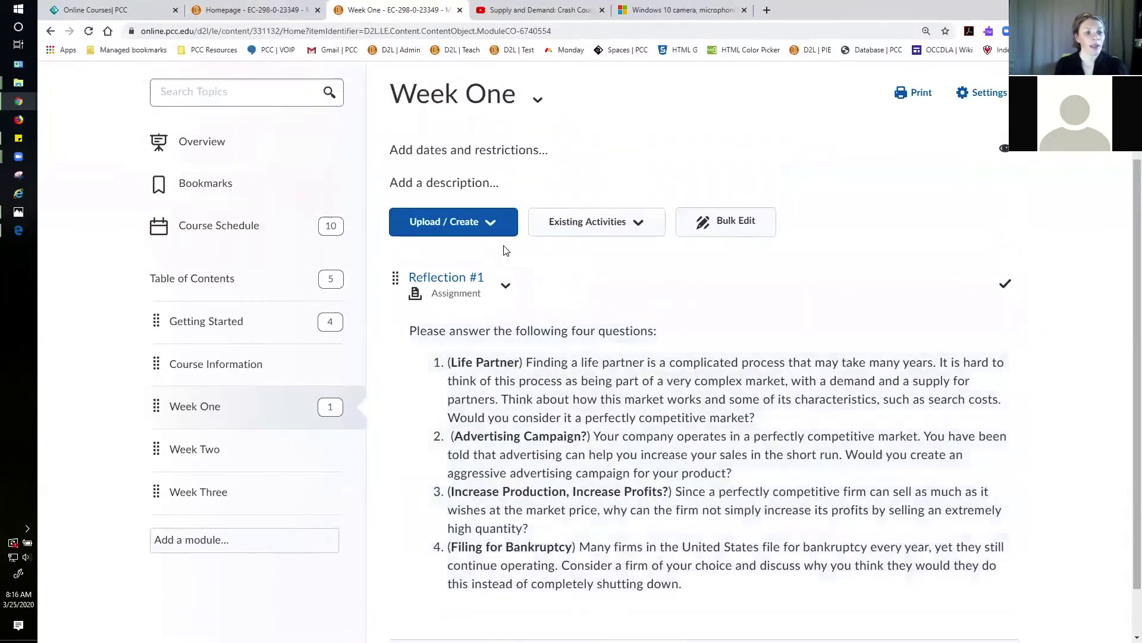
Start another new assignment in the Week One module and title it "Reflection #1".
click(489, 229)
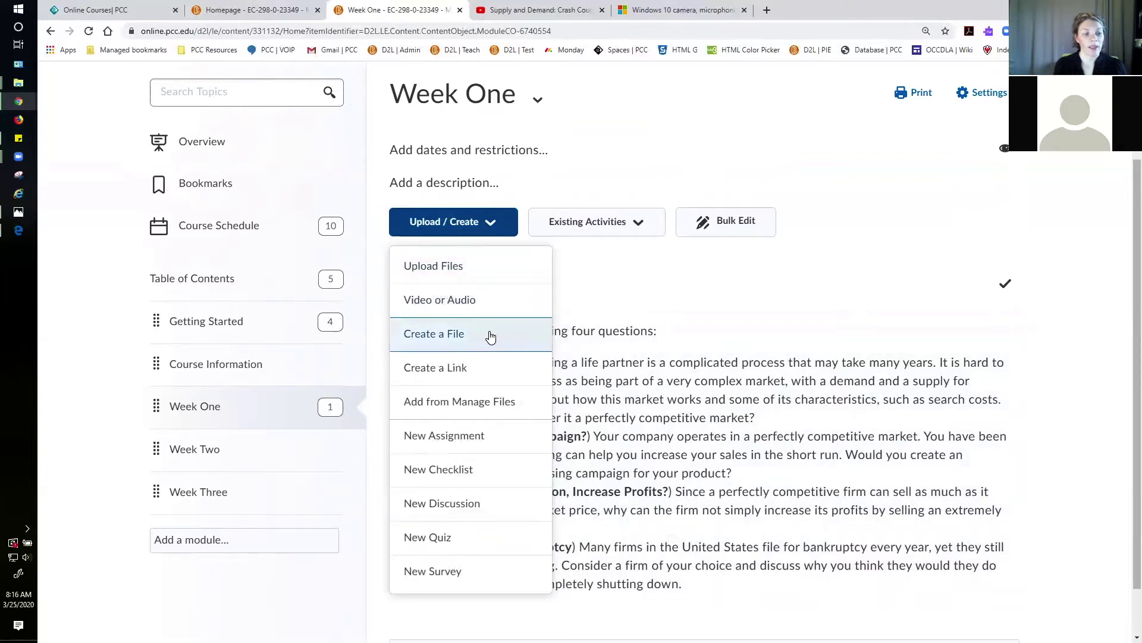
click(489, 442)
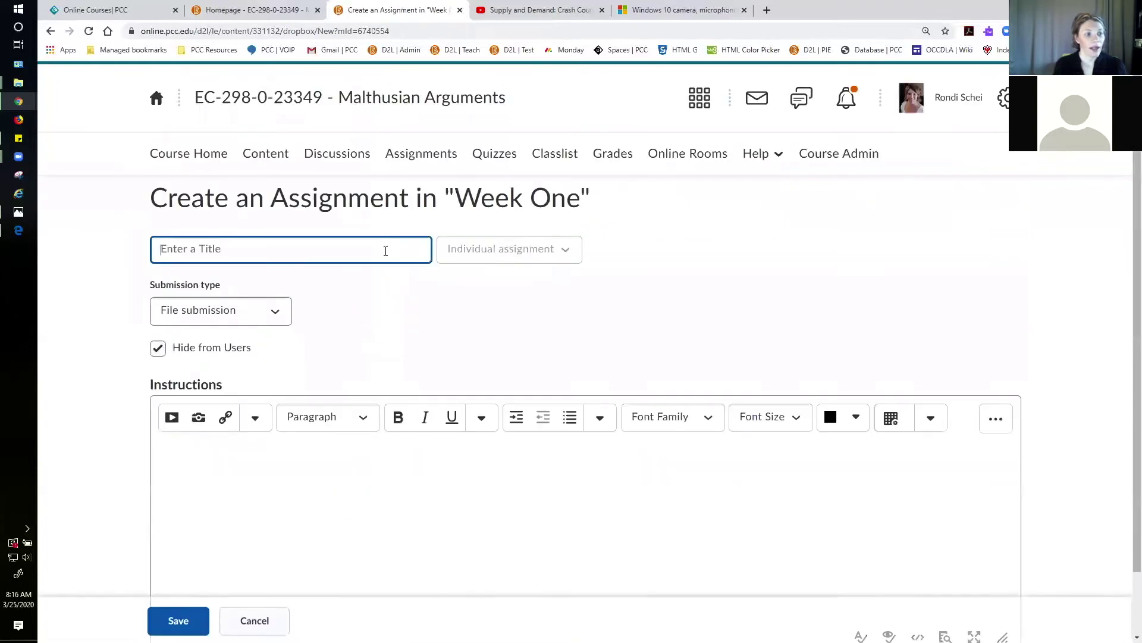
text(Ref)
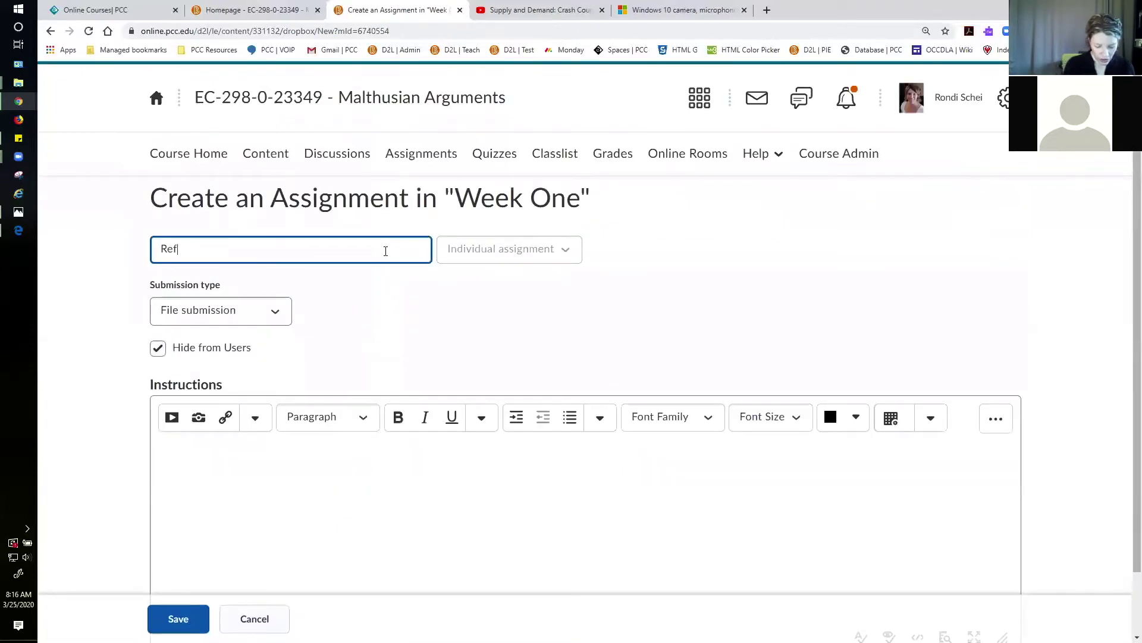
text(lection #1)
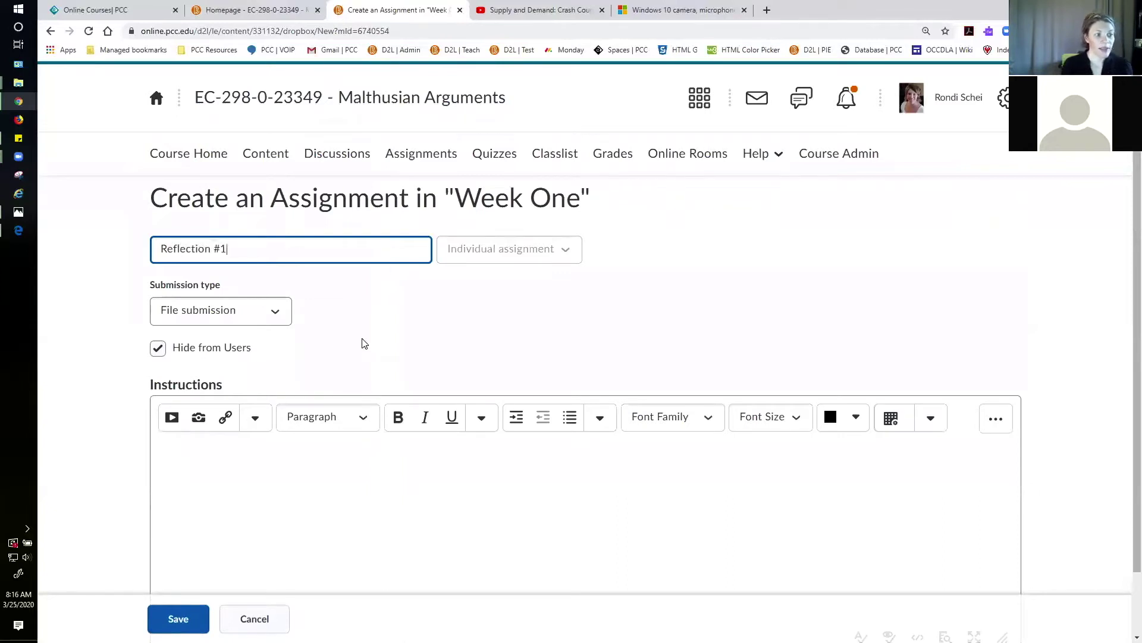
Set the submission type to Text submission and enter "Answer the following questions:" with the four numbered questions from Life Partner to Filing for Bankruptcy.
click(278, 310)
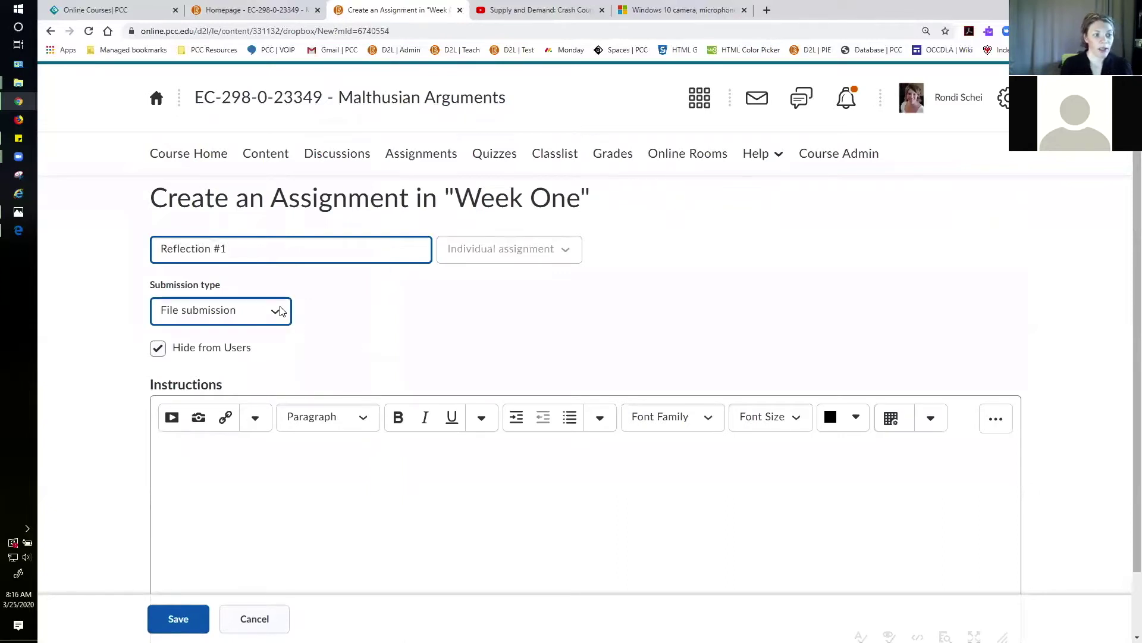
click(268, 356)
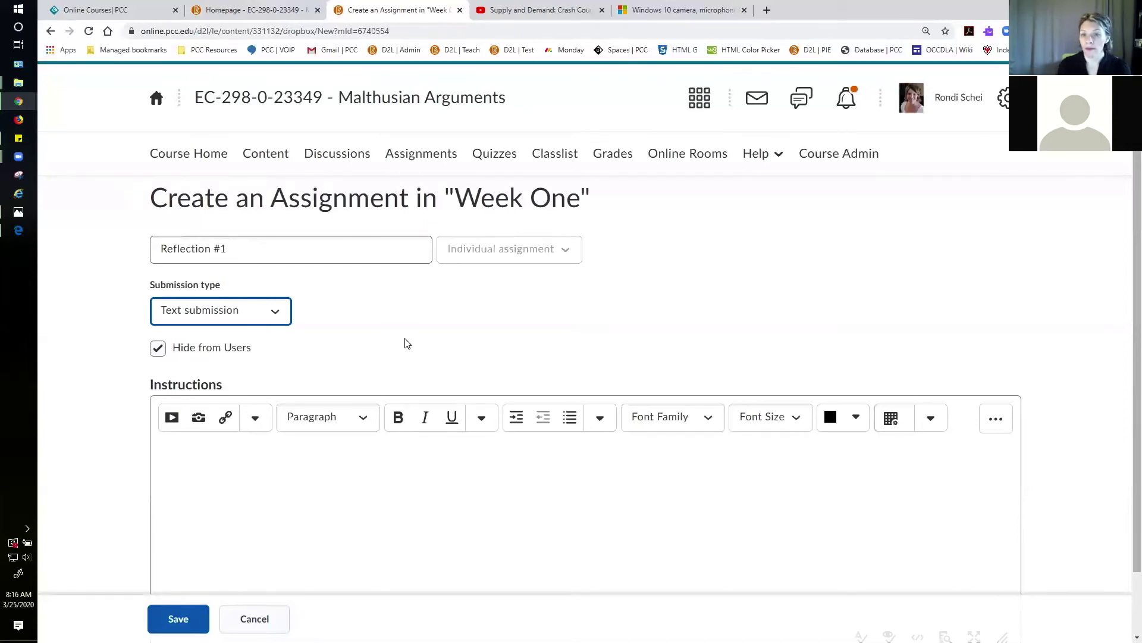
click(358, 481)
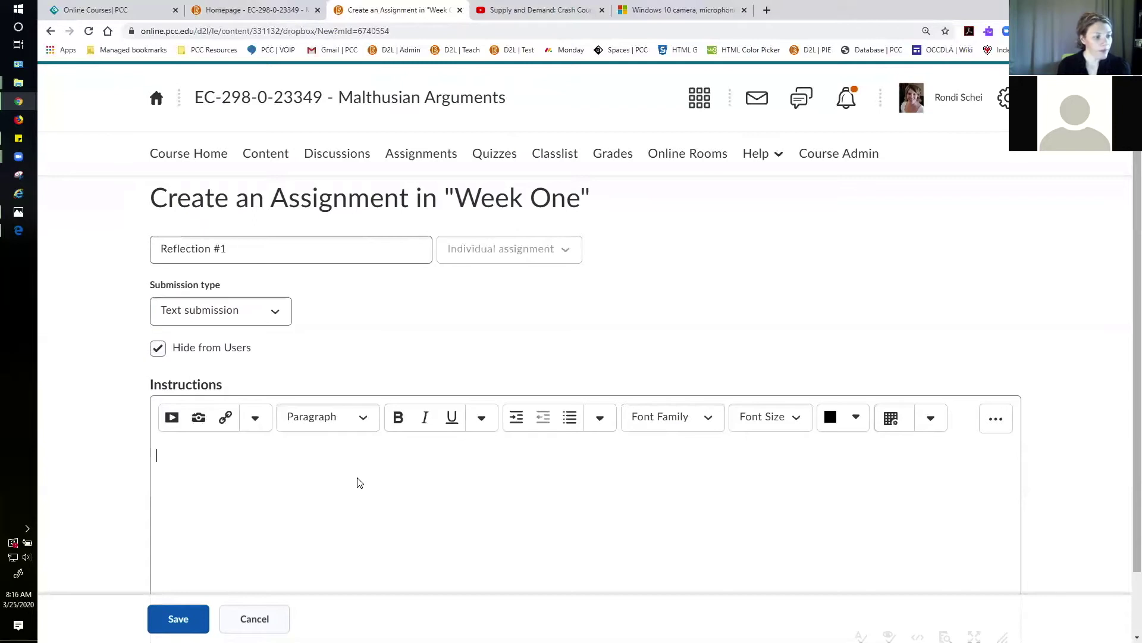
text(Answer t)
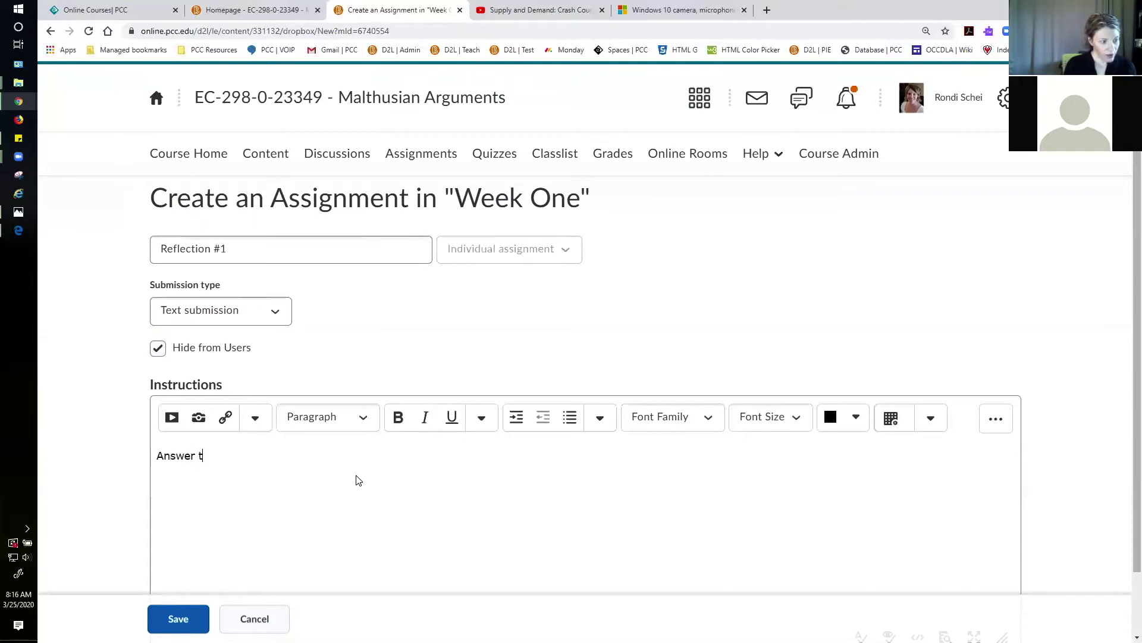
text(he following q)
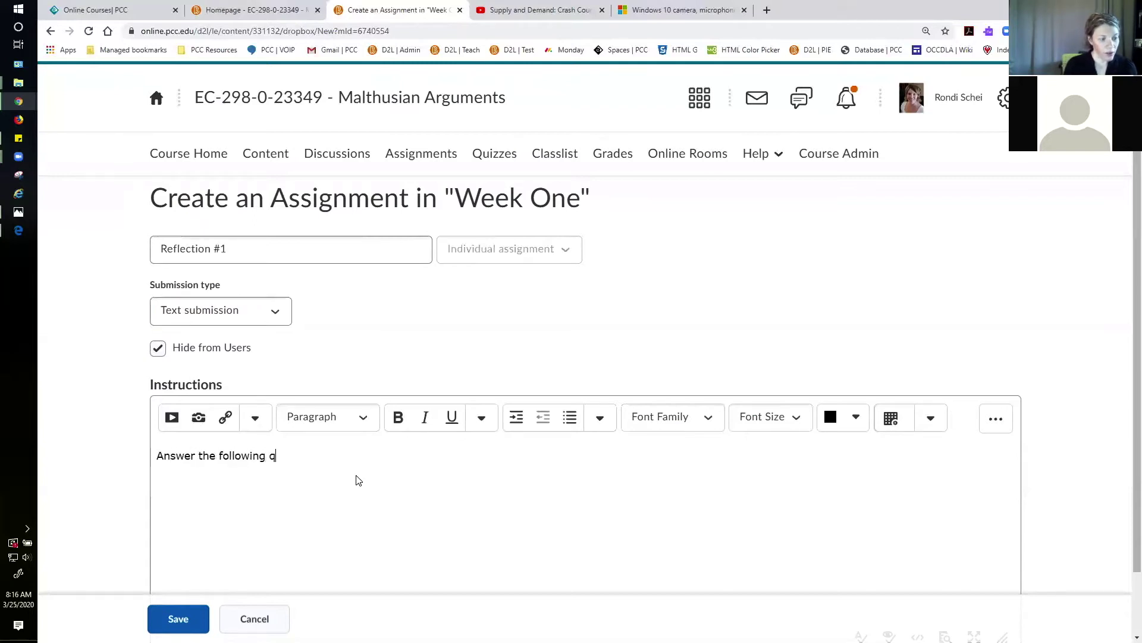
text(uestions:)
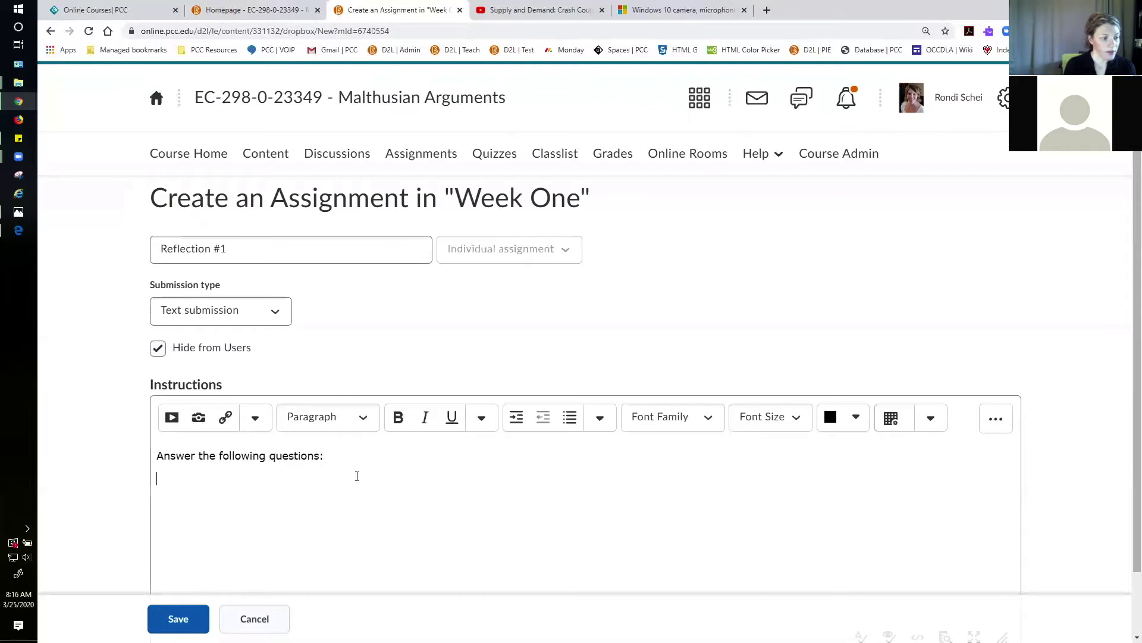
text((Life Partner) Finding a life partner is a complicated process that may take many years. It is hard to think of this process as being part of a very complex market, with a demand and a supply for partners. Think about how this market works and some of its characteristics, such as search costs. Would you consider it a perfectly competitive market?  (Advertising Campaign?) Your company operates in a perfectly competitive market. You have been told that advertising can help you increase your sales in the short run. Would you create an aggressive advertising campaign for your product? (Increase Production, Increase Profits?) Since a perfectly competitive firm can sell as much as it wishes at the market price, why can the firm not simply increase its profits by selling an extremely high quantity? (Filing for Bankruptcy) Many firms in the United States file for bankruptcy every year, yet they still continue operating. Consider a firm of your choice and discuss why you think they would they do this instead of completely shutting down.)
scroll(663, 536, down, 1)
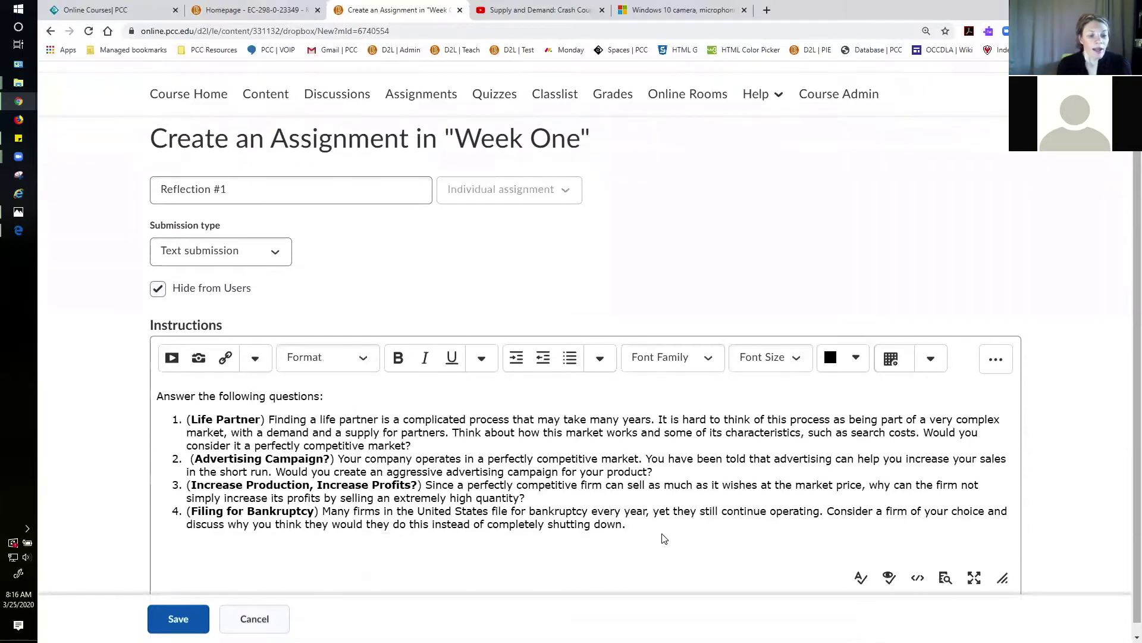
On a new unnumbered line below the questions, upload Ch003_Worksheet.pdf from the computer to the course's default location.
key(Return)
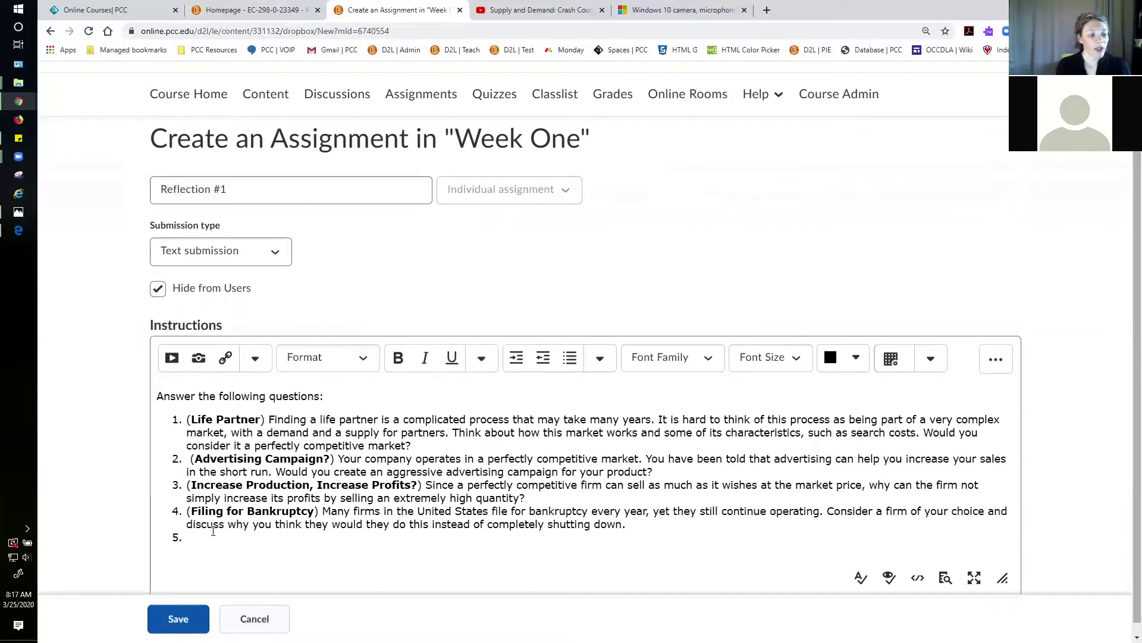
key(Return)
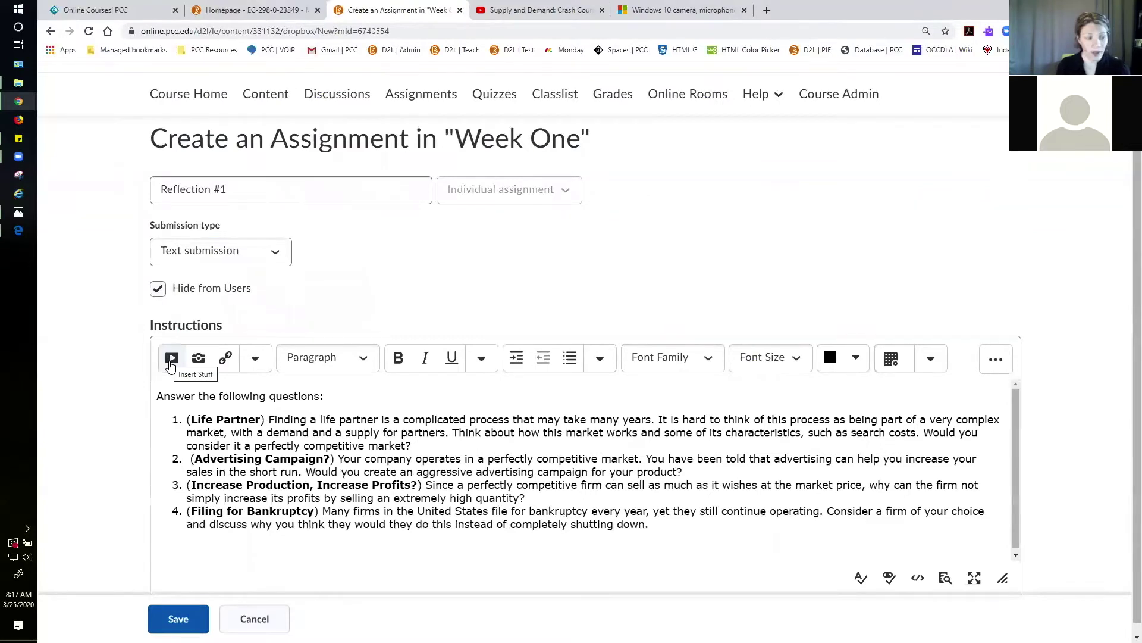
click(170, 362)
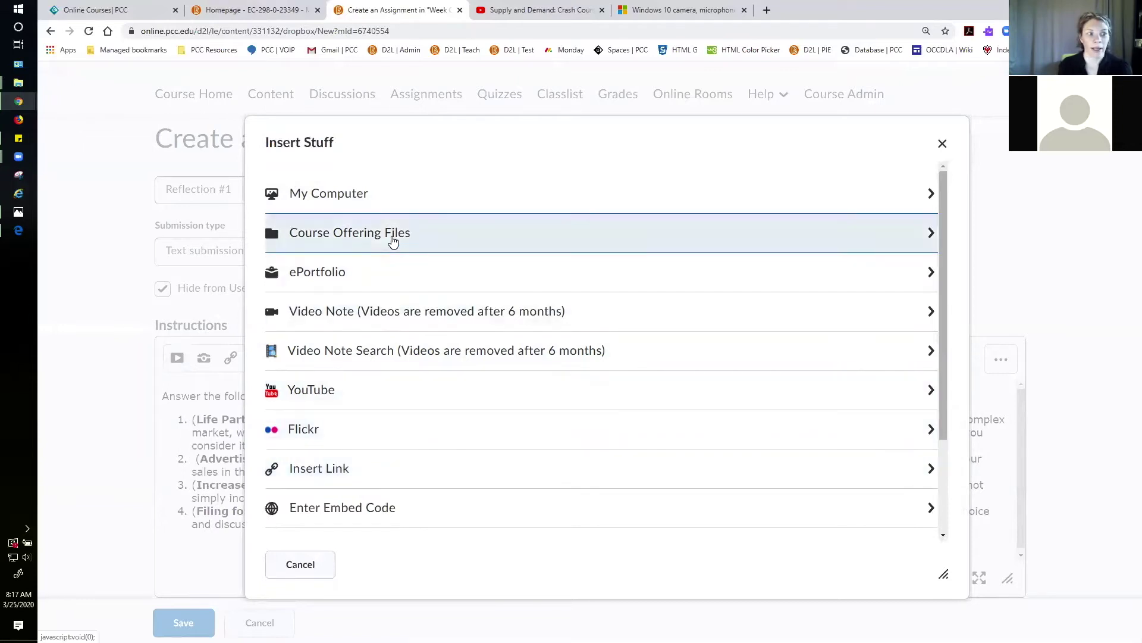
click(369, 193)
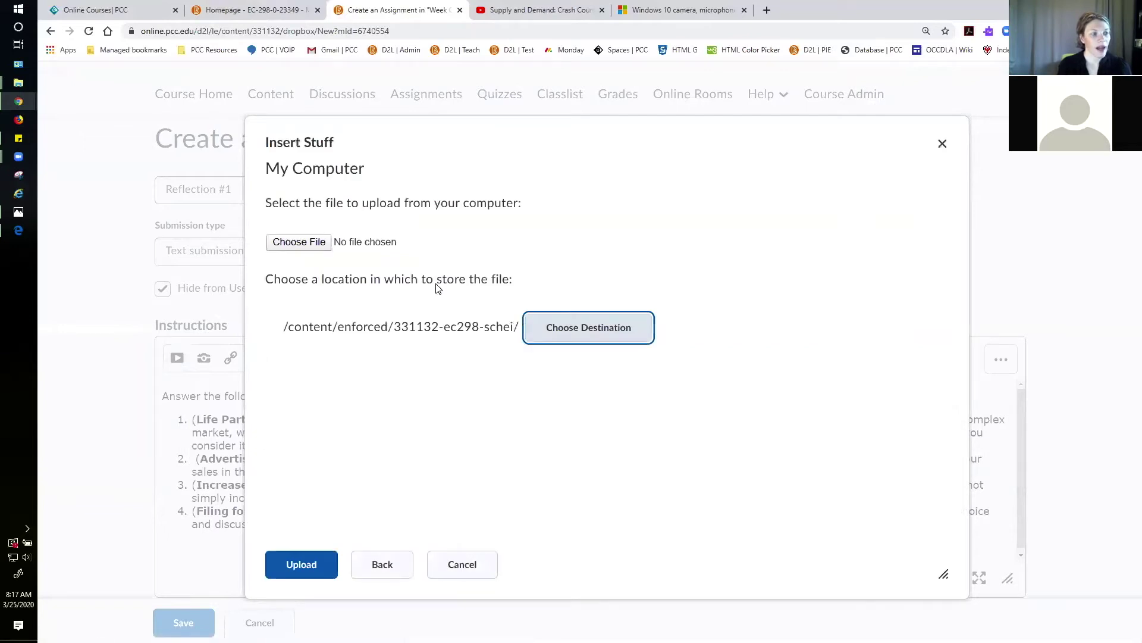
click(310, 244)
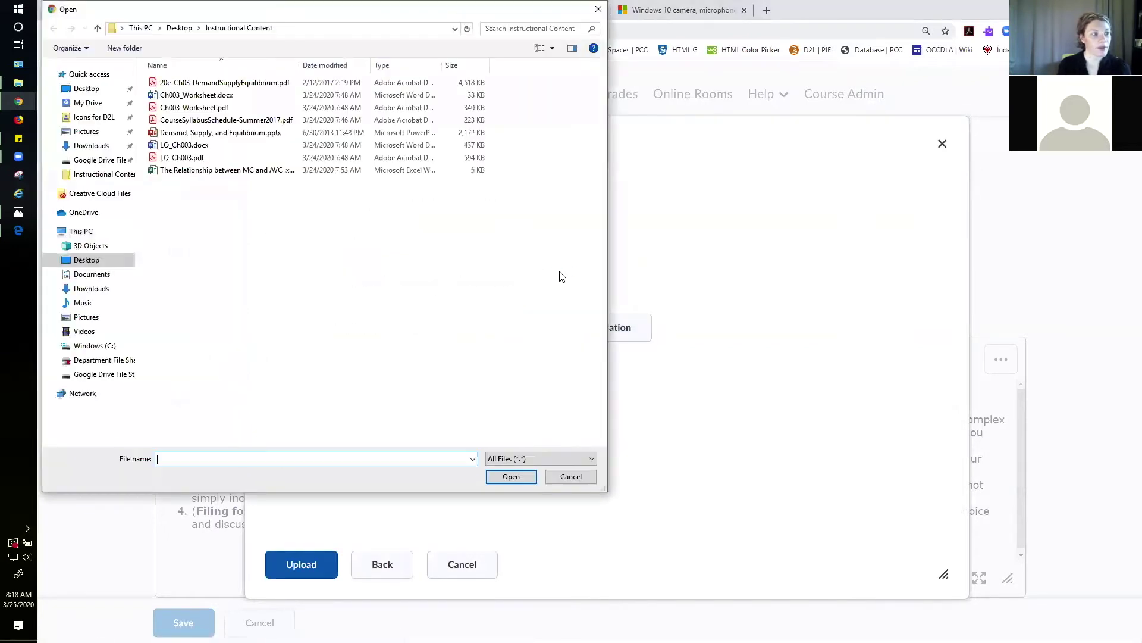
click(187, 113)
click(511, 476)
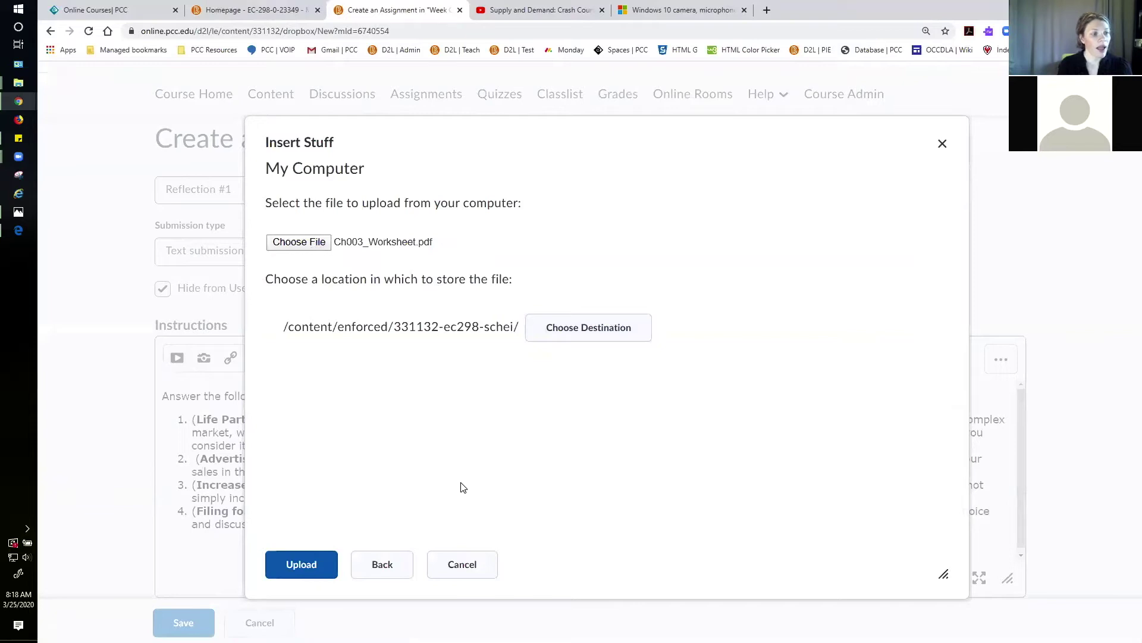
click(311, 578)
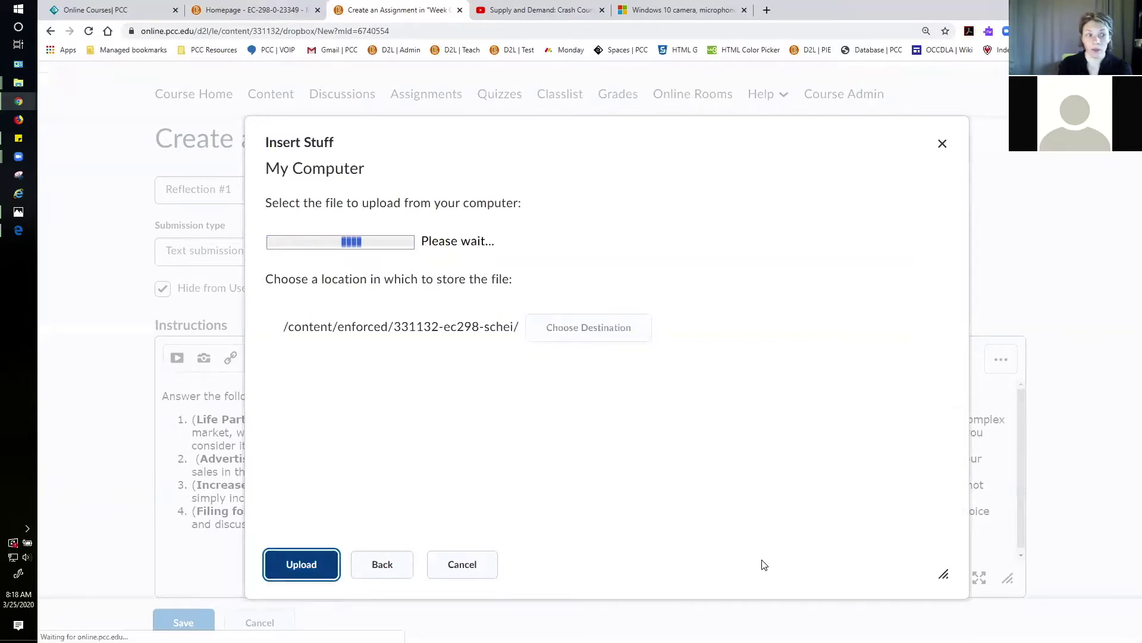
Give the uploaded worksheet the link text "Worksheet Template" and insert the link into the instructions.
click(423, 311)
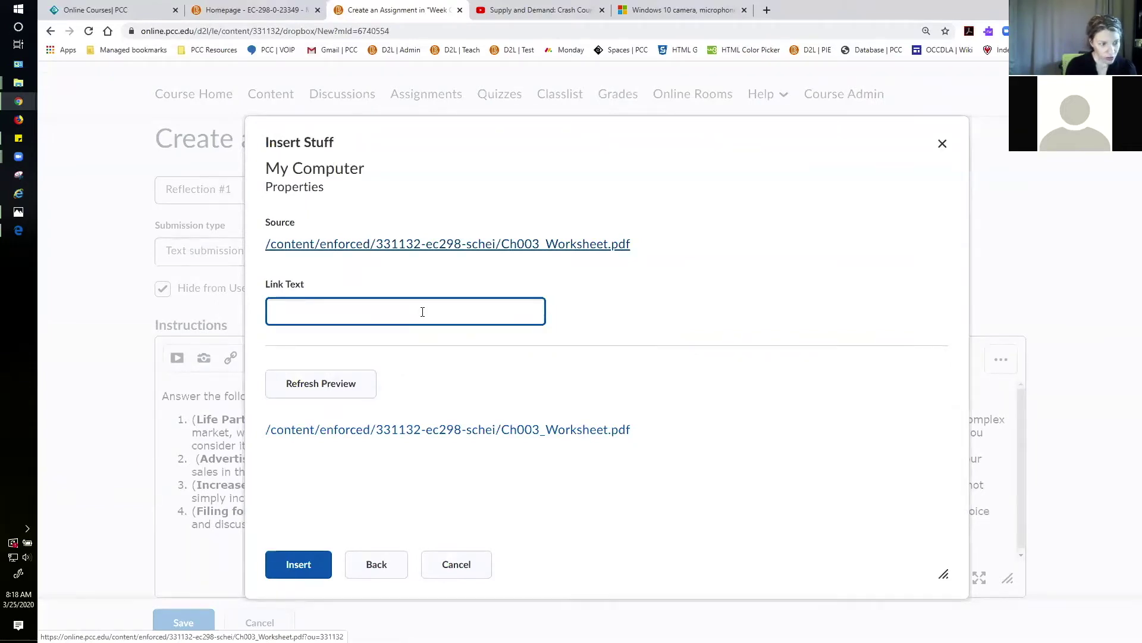
text(W)
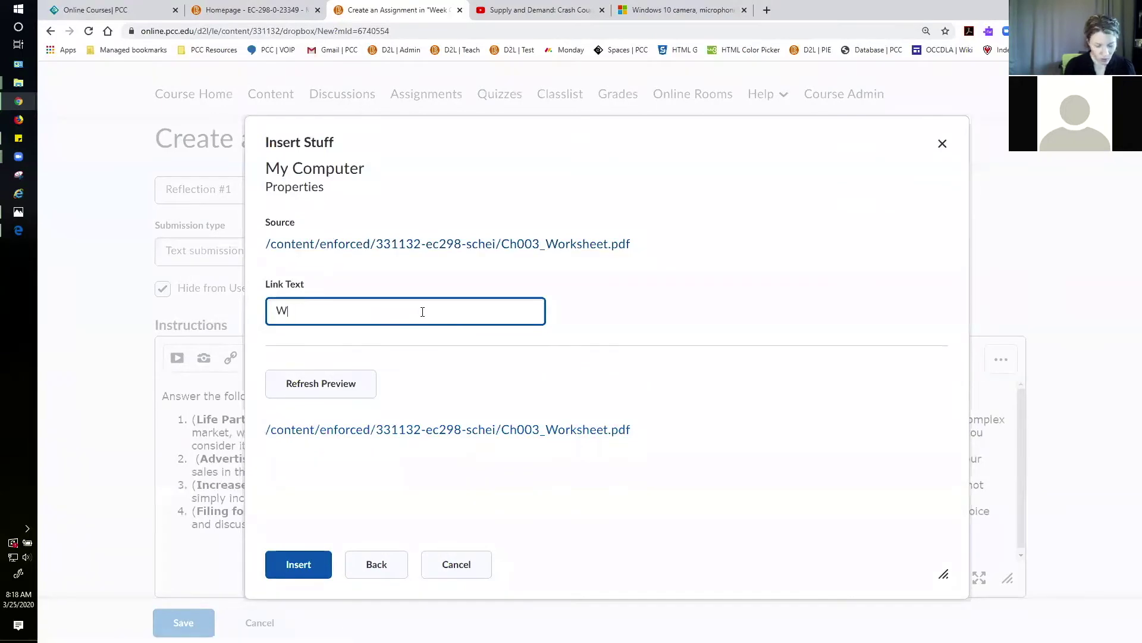
text(orksheet Template)
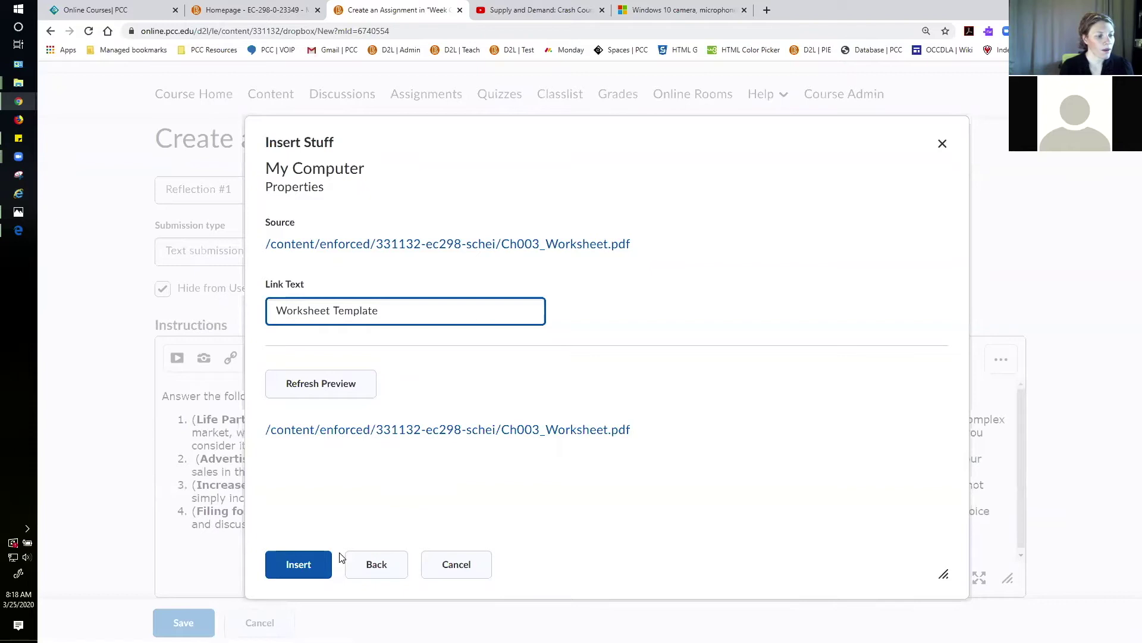
click(314, 569)
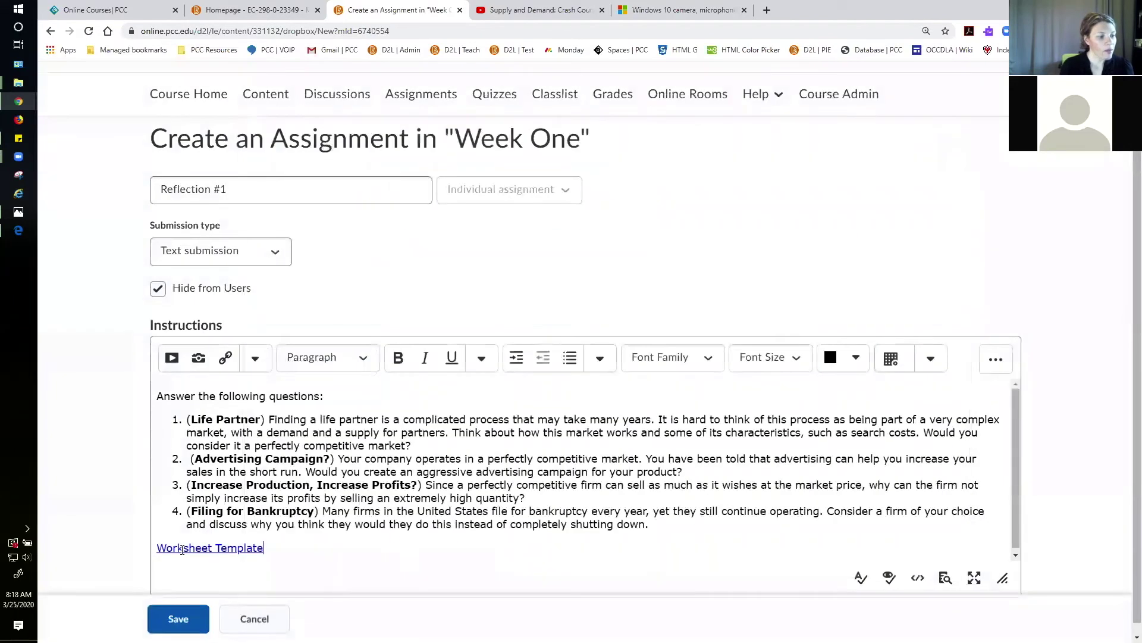
Complete the link line so it reads "Please use the Worksheet Template [PDF]", and save the assignment.
triple_click(160, 547)
key(Left)
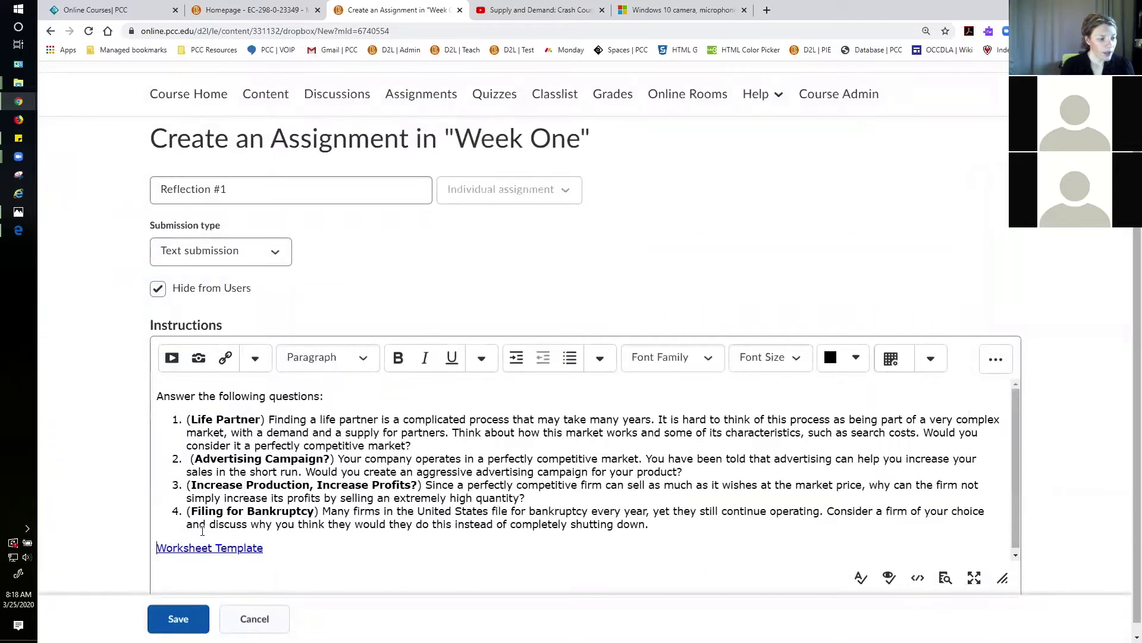
text(Please use the)
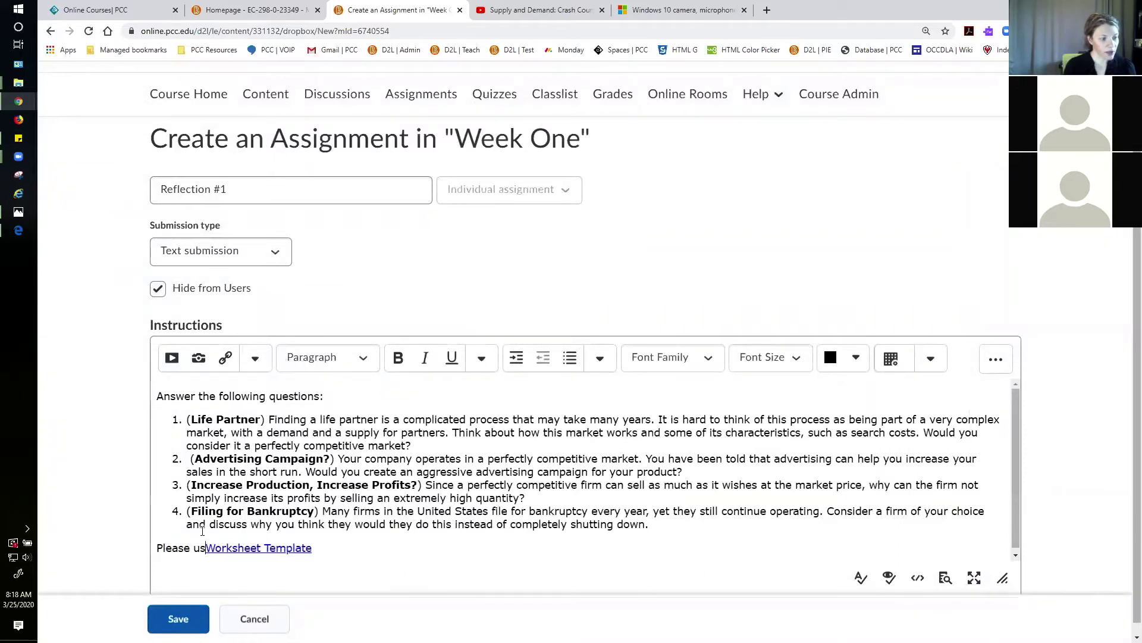
key(shift+End)
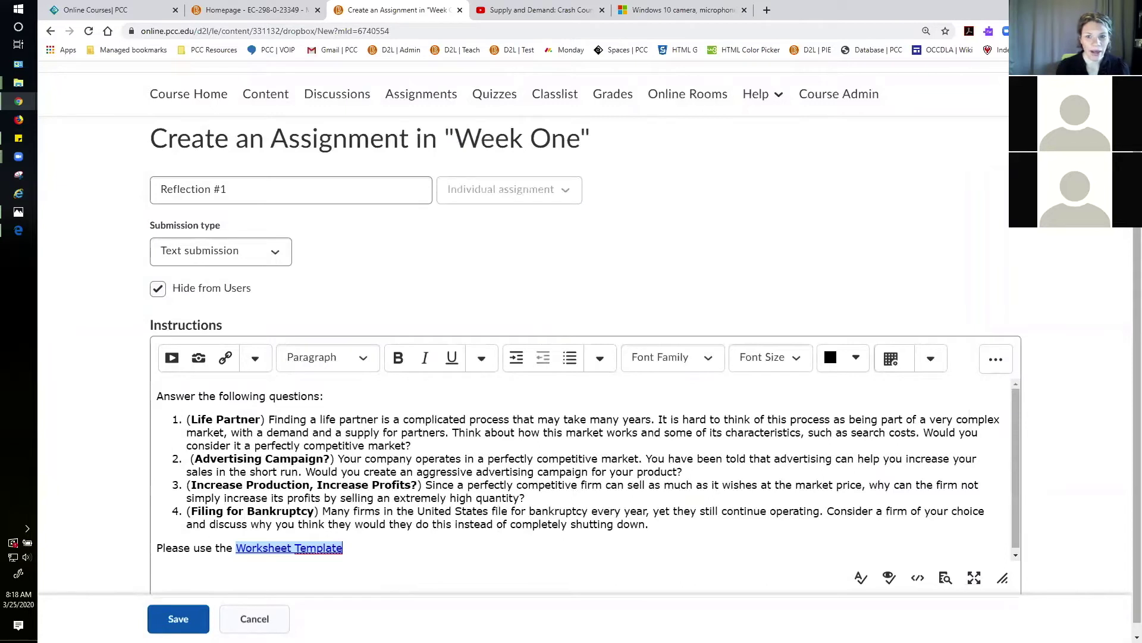
drag(1020, 457, 1019, 480)
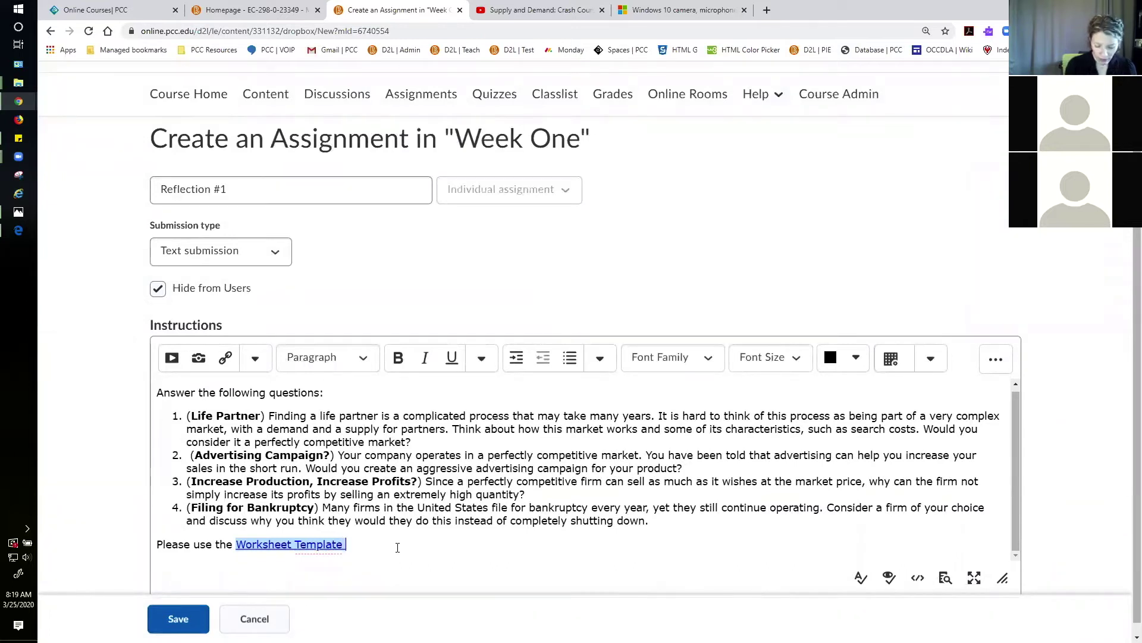
text([PDF])
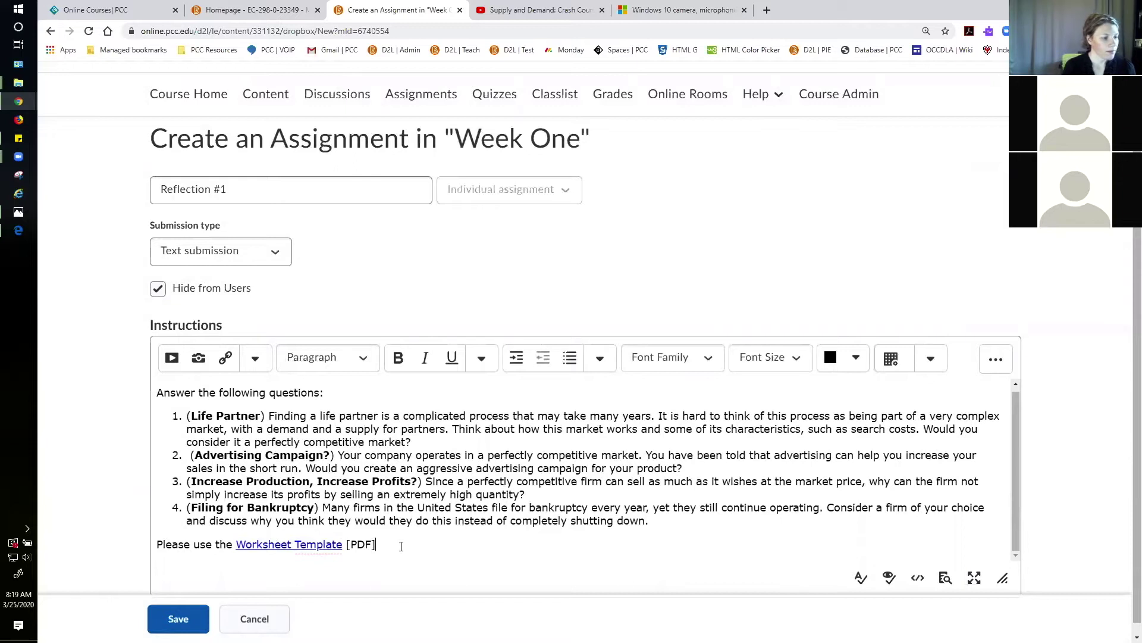
scroll(434, 539, down, 1)
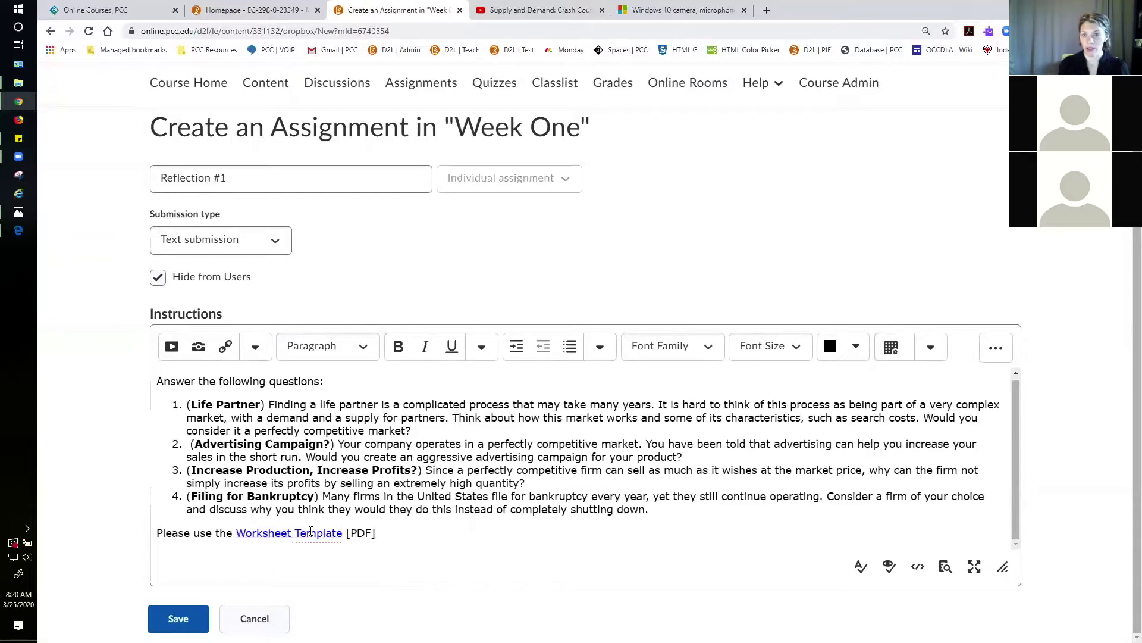
click(178, 619)
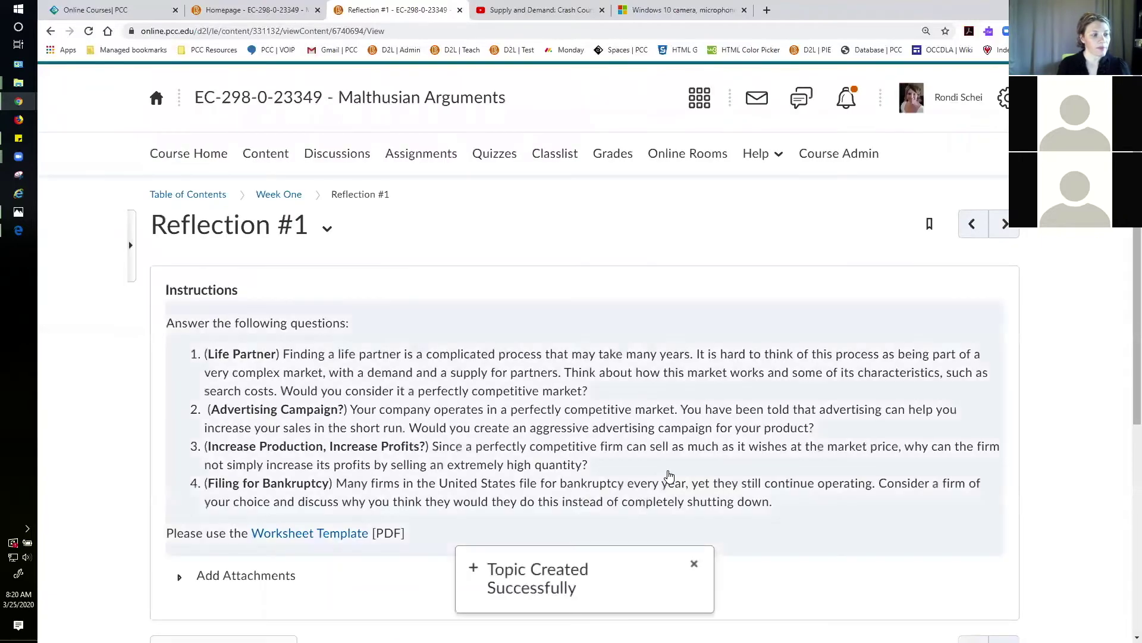
Make the new Reflection #1 assignment visible and open its dates and restrictions for editing.
scroll(695, 470, down, 5)
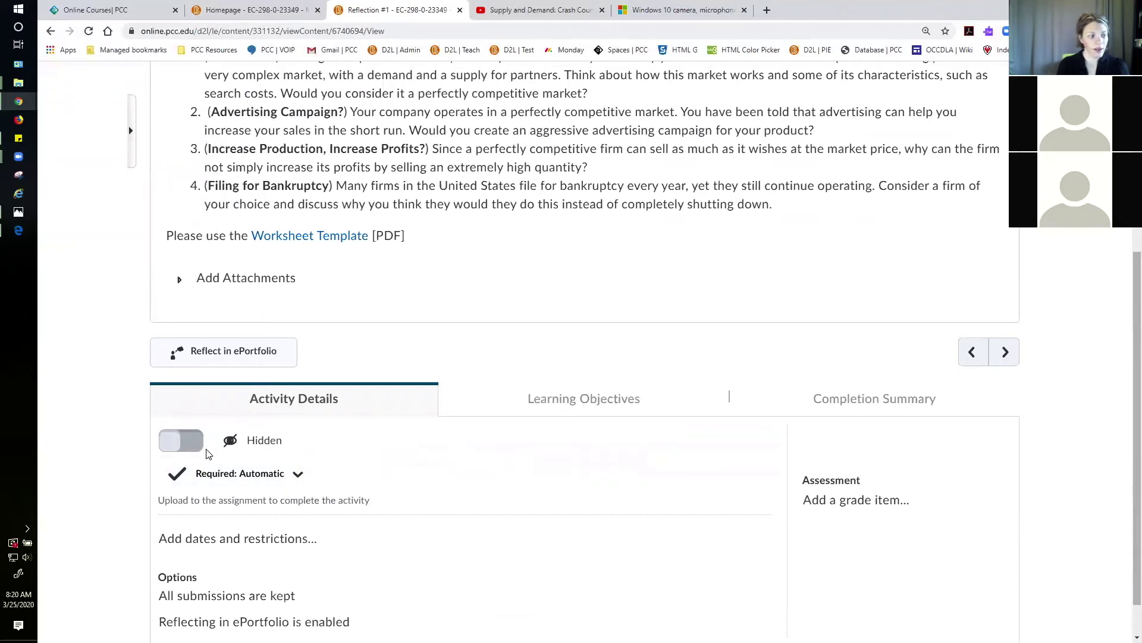
click(201, 446)
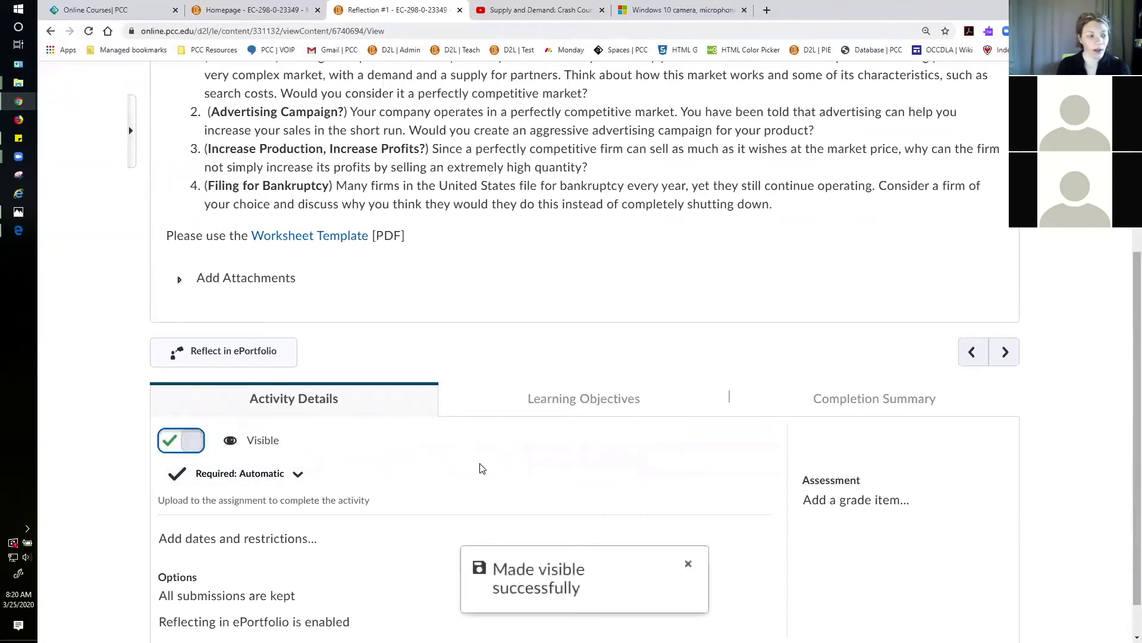
scroll(479, 467, down, 1)
click(280, 494)
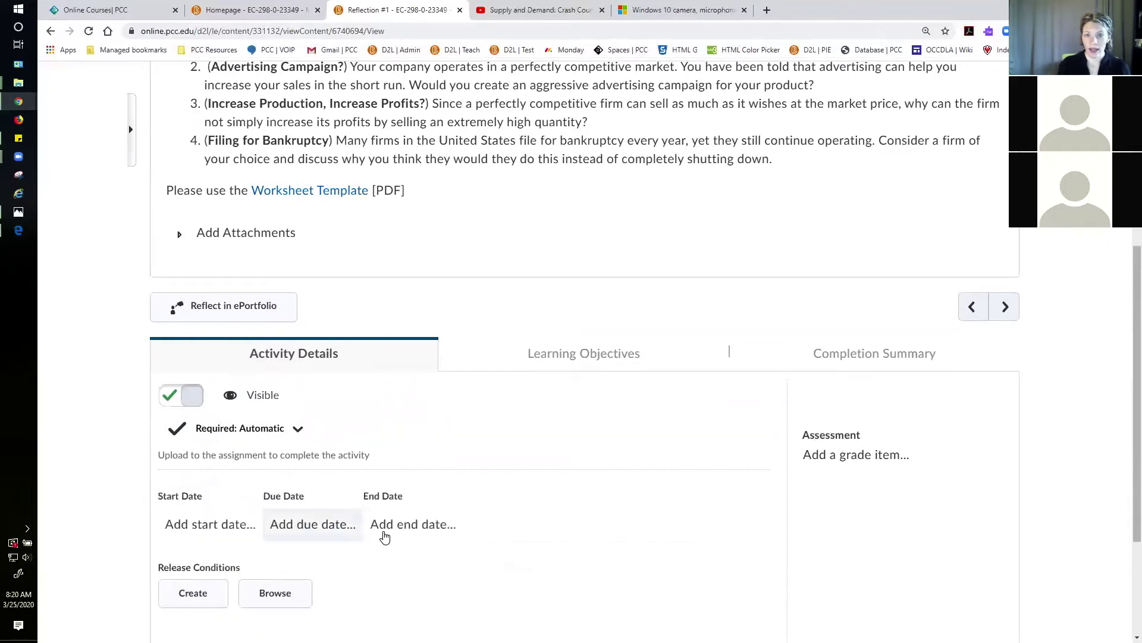
Add a due date of 3/26/2020 at 8:00 AM to the Reflection #1 assignment.
click(321, 529)
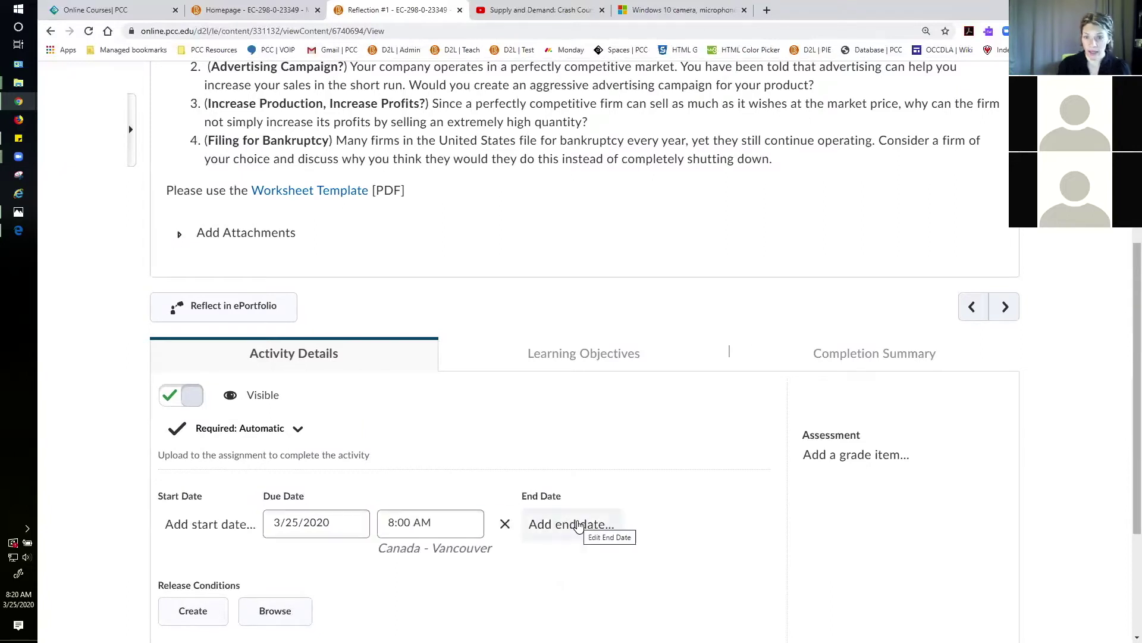
key(Tab)
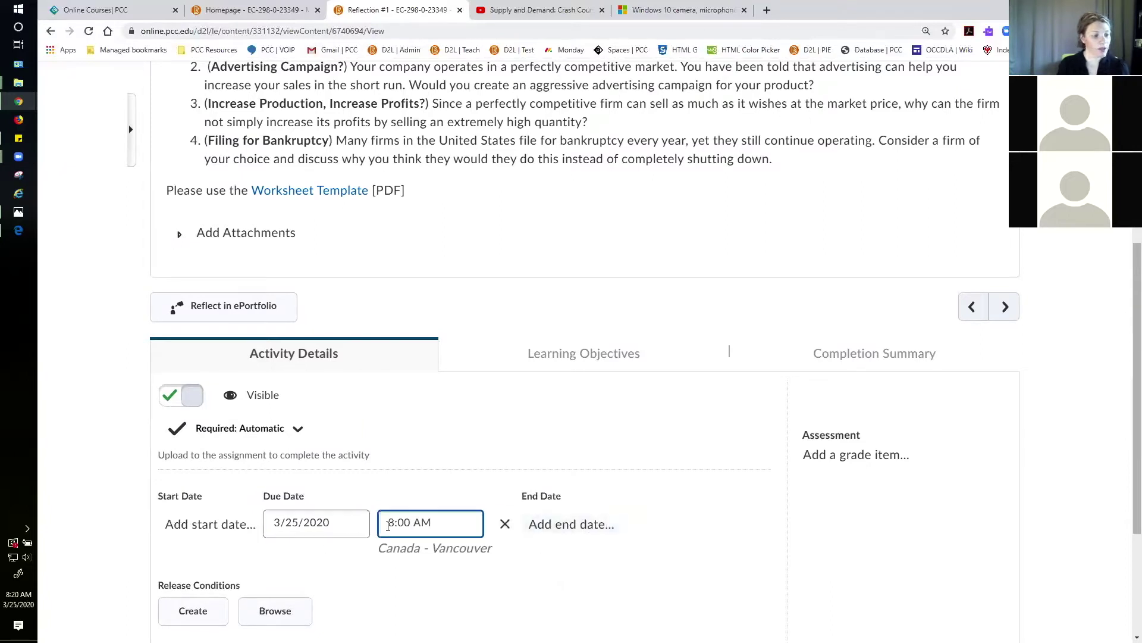
click(335, 529)
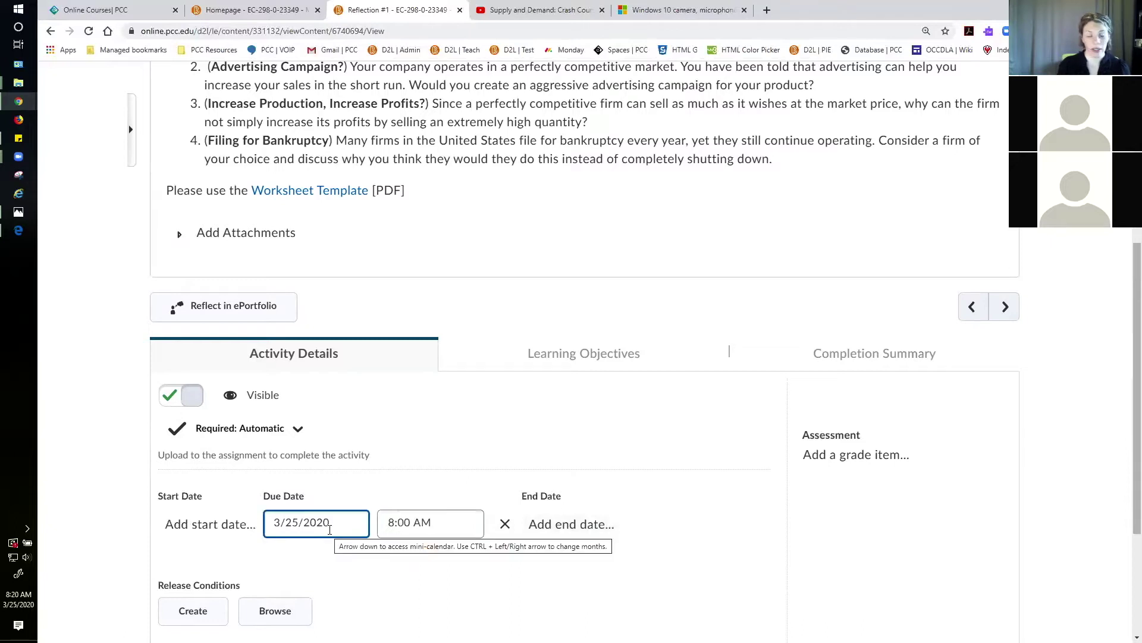
key(Tab)
click(331, 528)
click(361, 526)
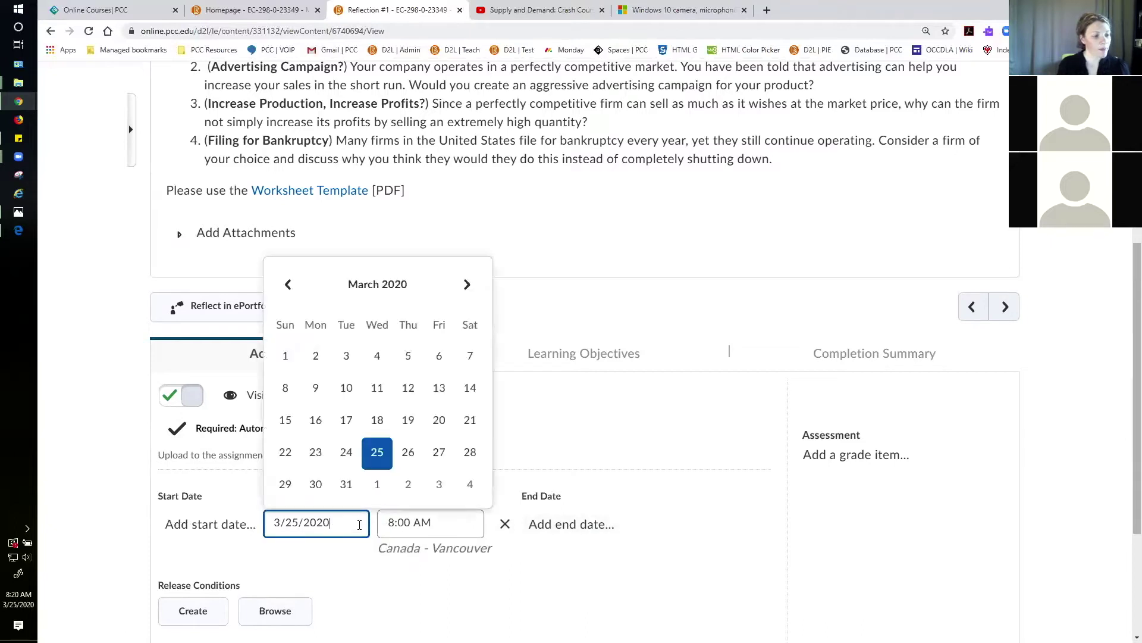
click(408, 455)
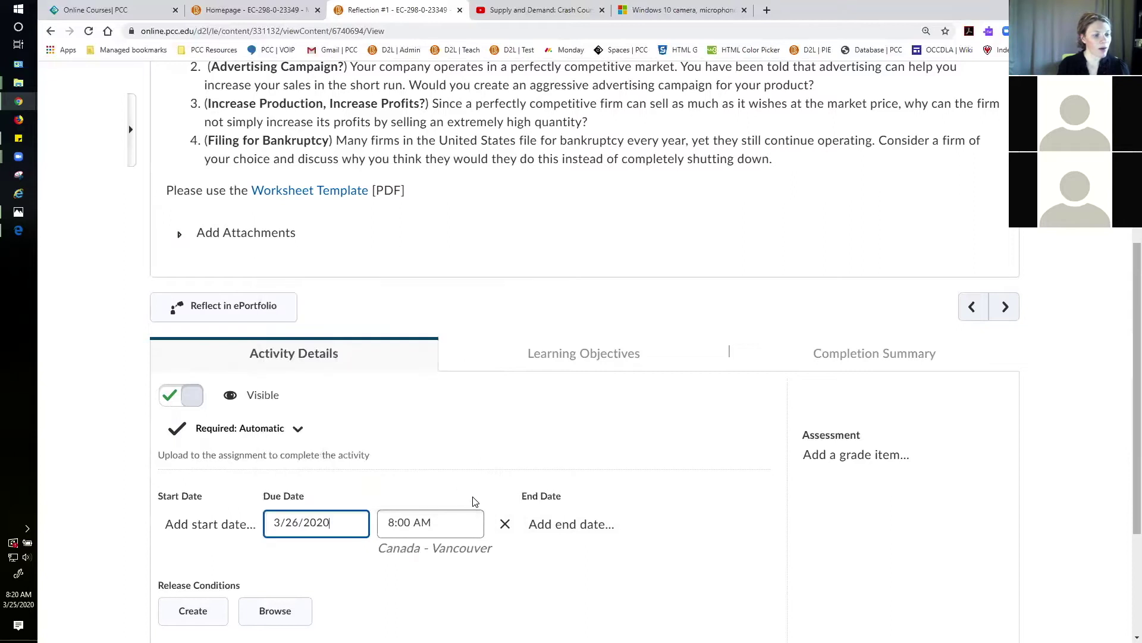
Add an end date of 3/26/2020 at 9:00 AM to the Reflection #1 assignment and save the date settings.
click(567, 533)
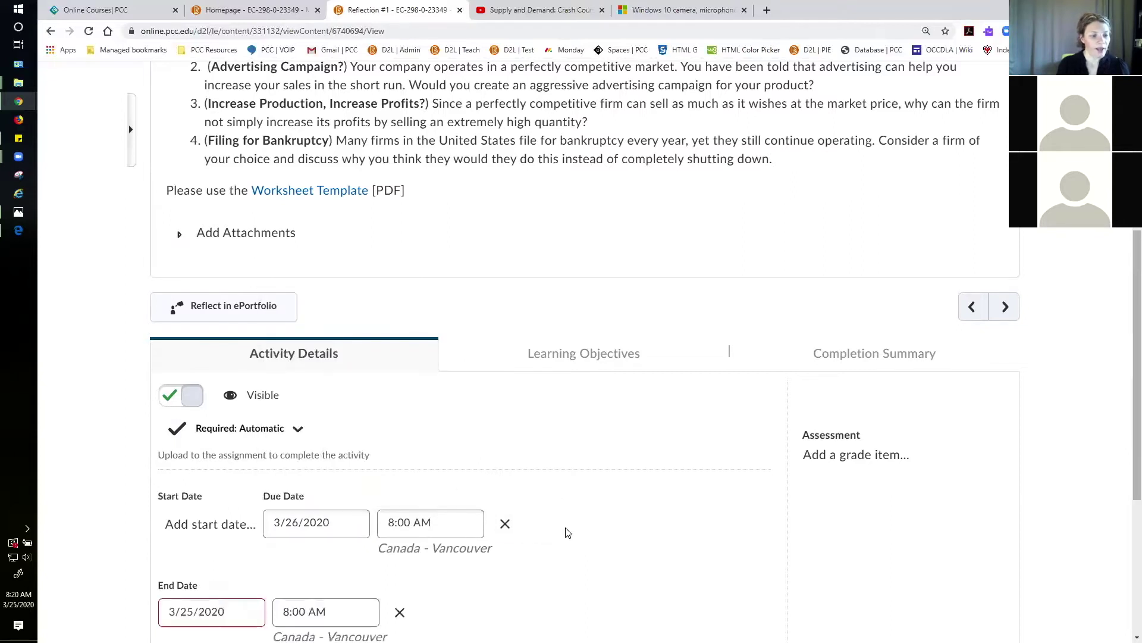
scroll(350, 590, down, 2)
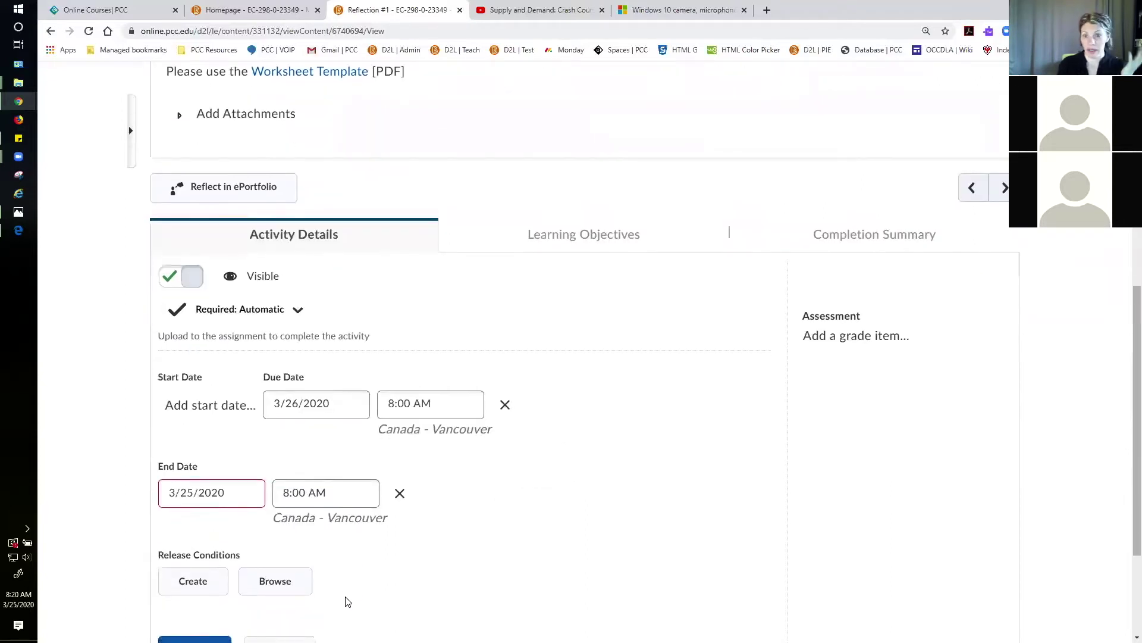
click(245, 481)
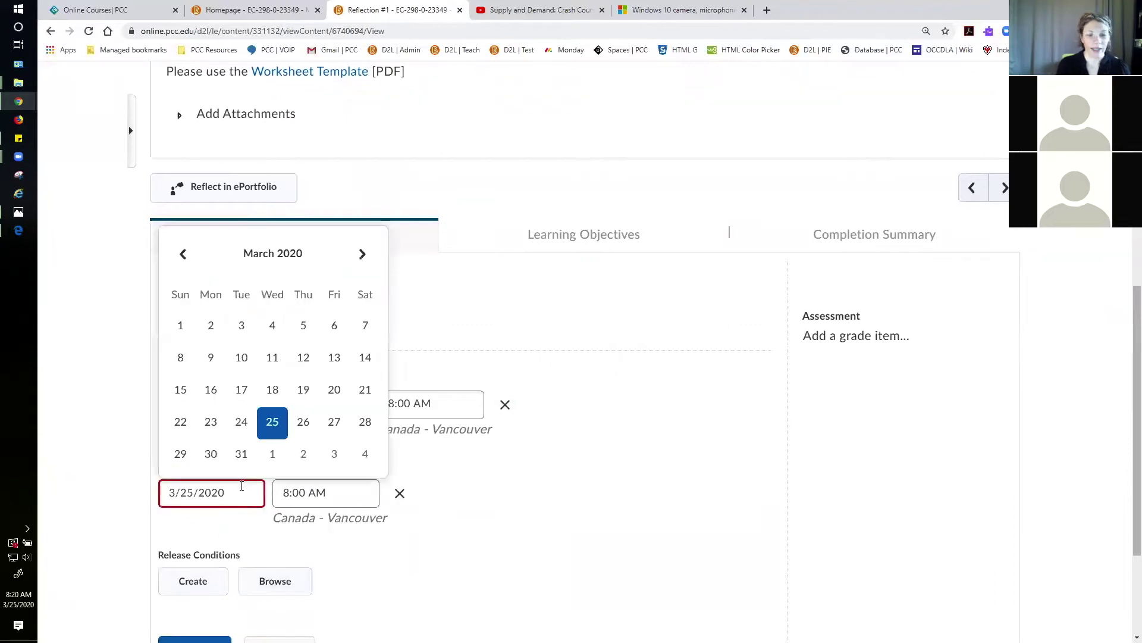
click(303, 421)
click(346, 496)
click(351, 612)
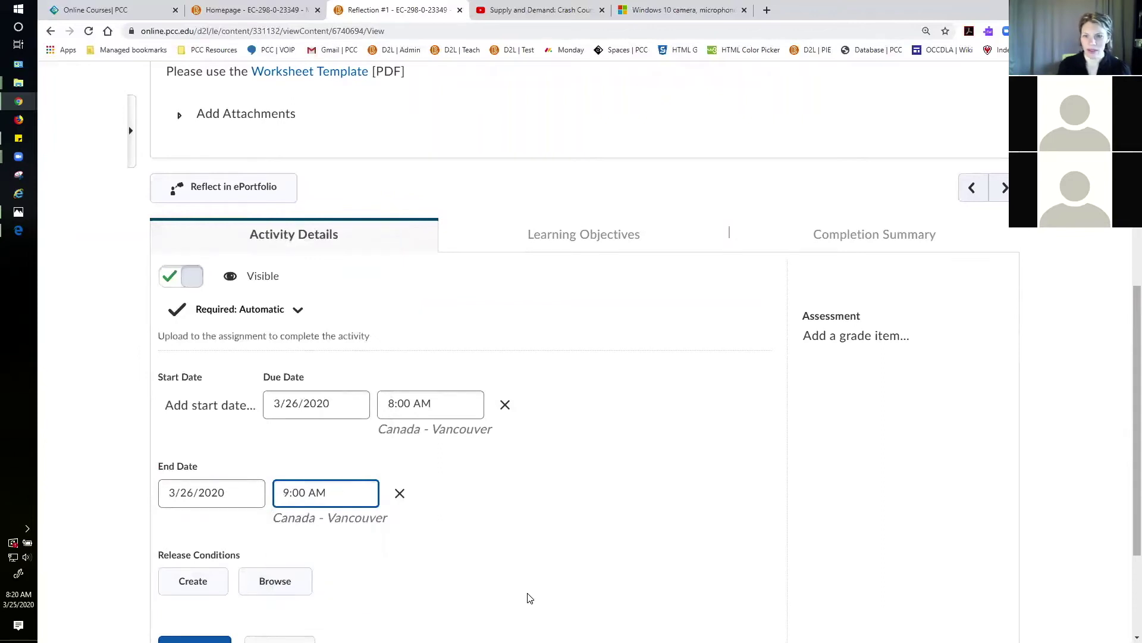
scroll(493, 564, down, 1)
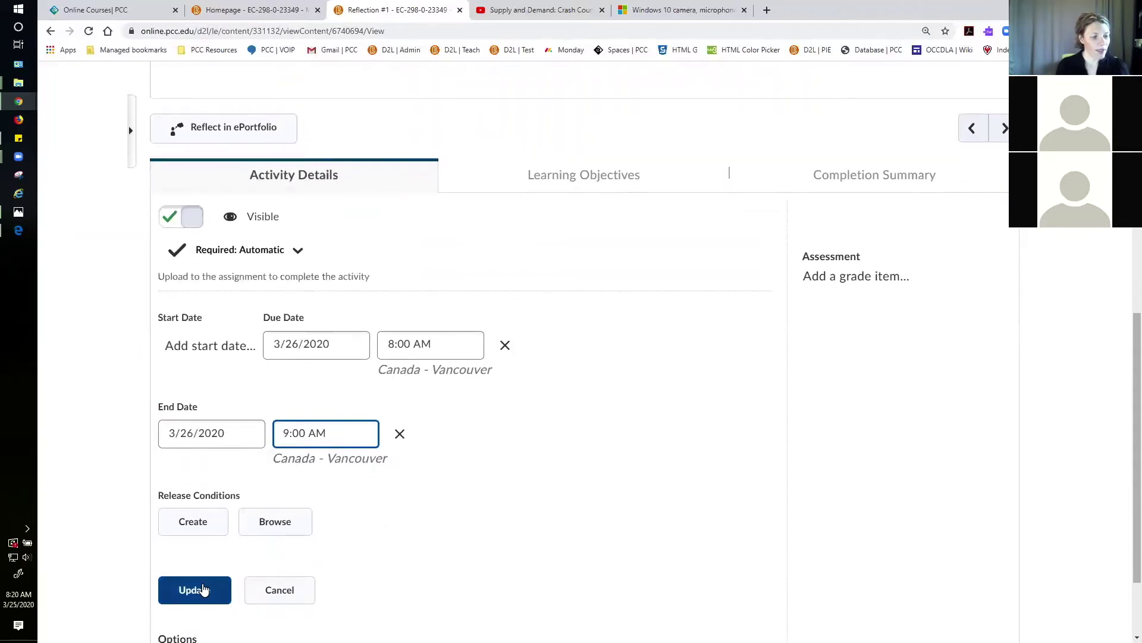
click(194, 592)
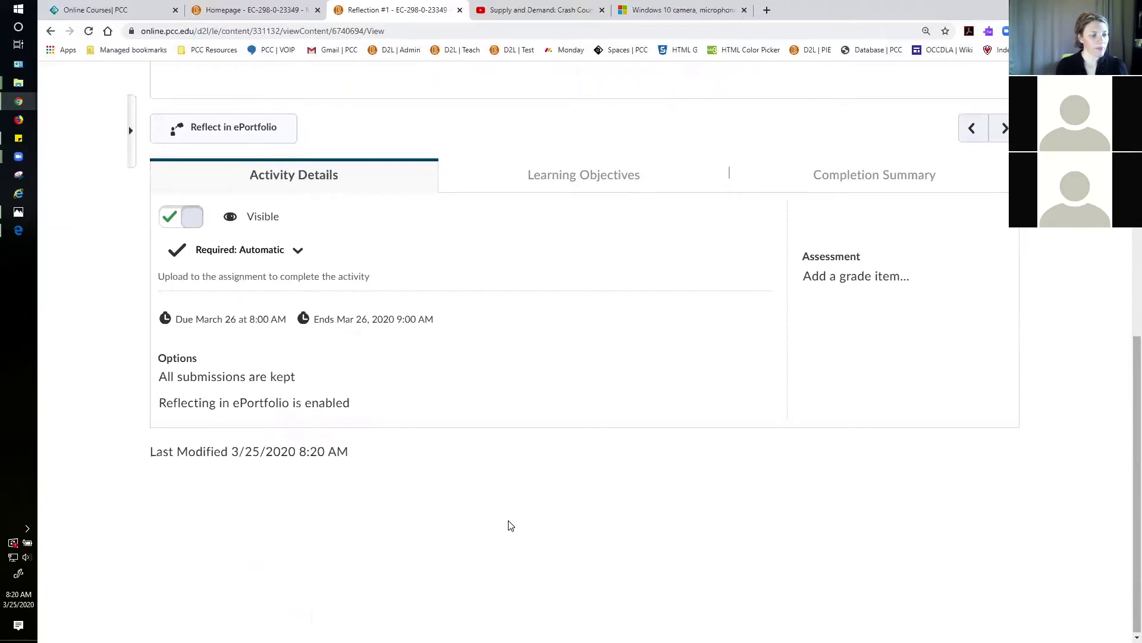
Return to the Week One module and review how both Reflection #1 assignments and their dates are listed.
scroll(510, 525, up, 5)
scroll(510, 525, up, 3)
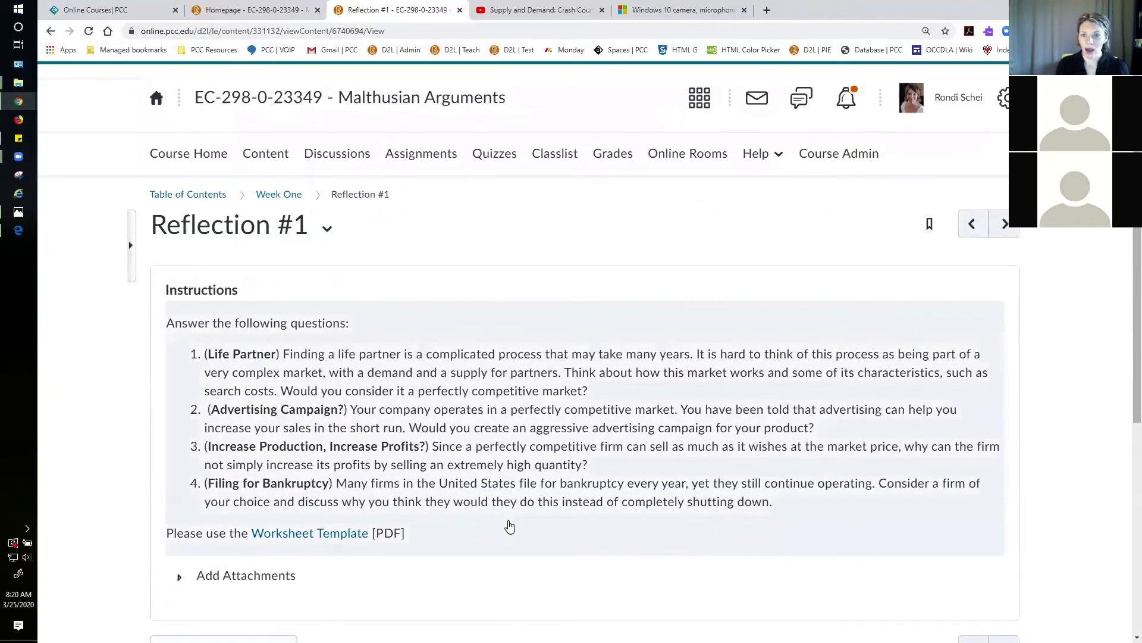
click(277, 195)
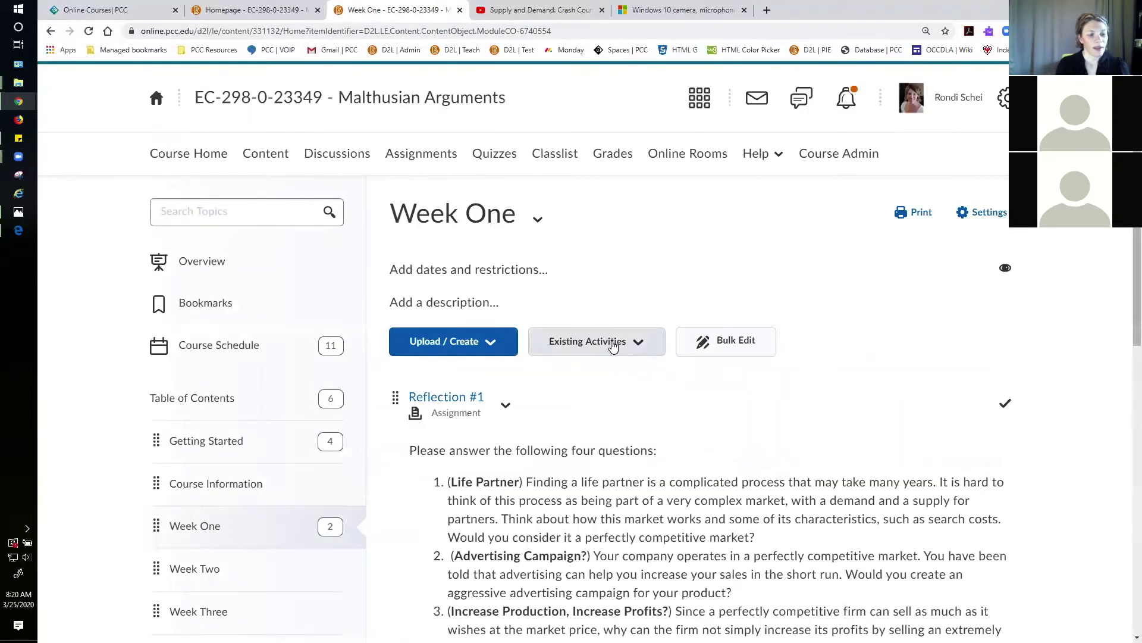
scroll(650, 350, down, 1)
scroll(650, 350, down, 2)
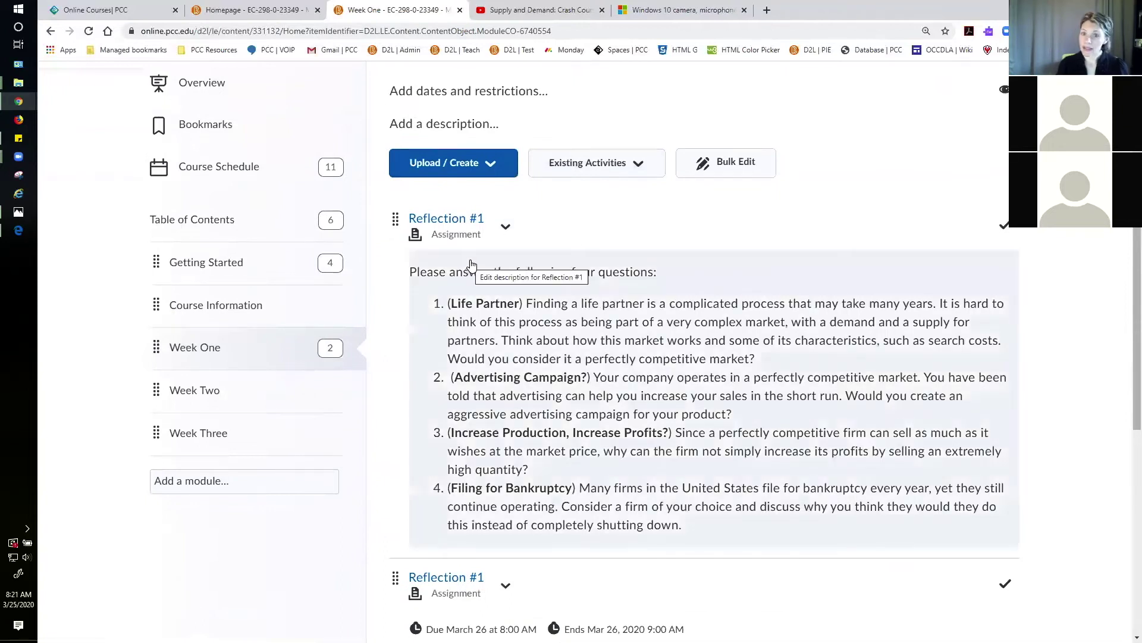
scroll(586, 262, down, 2)
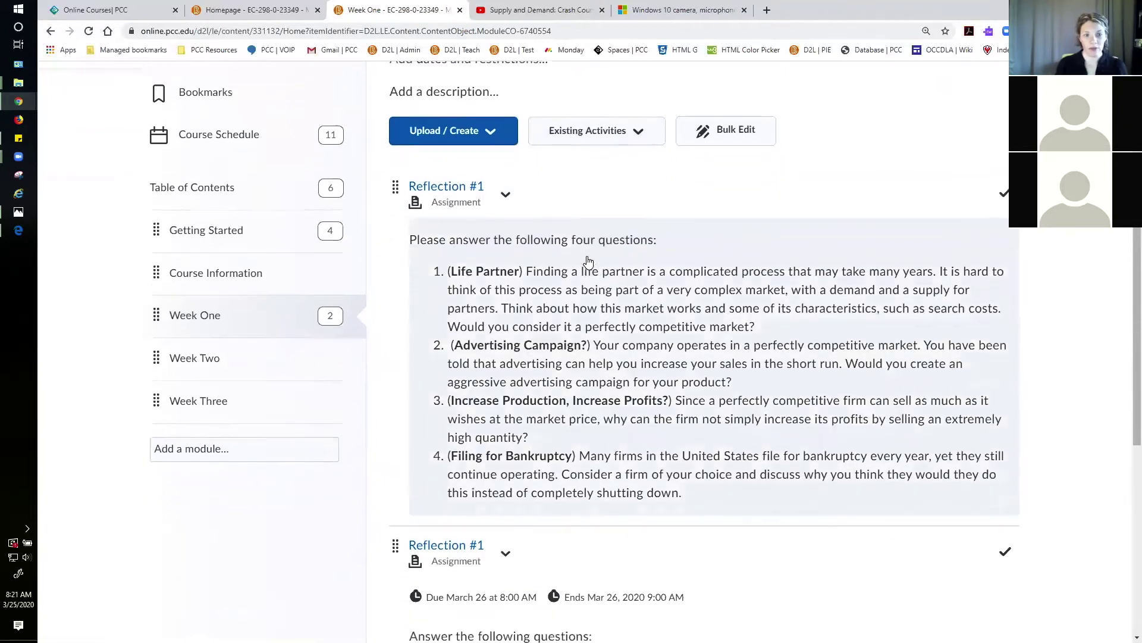
scroll(586, 262, down, 3)
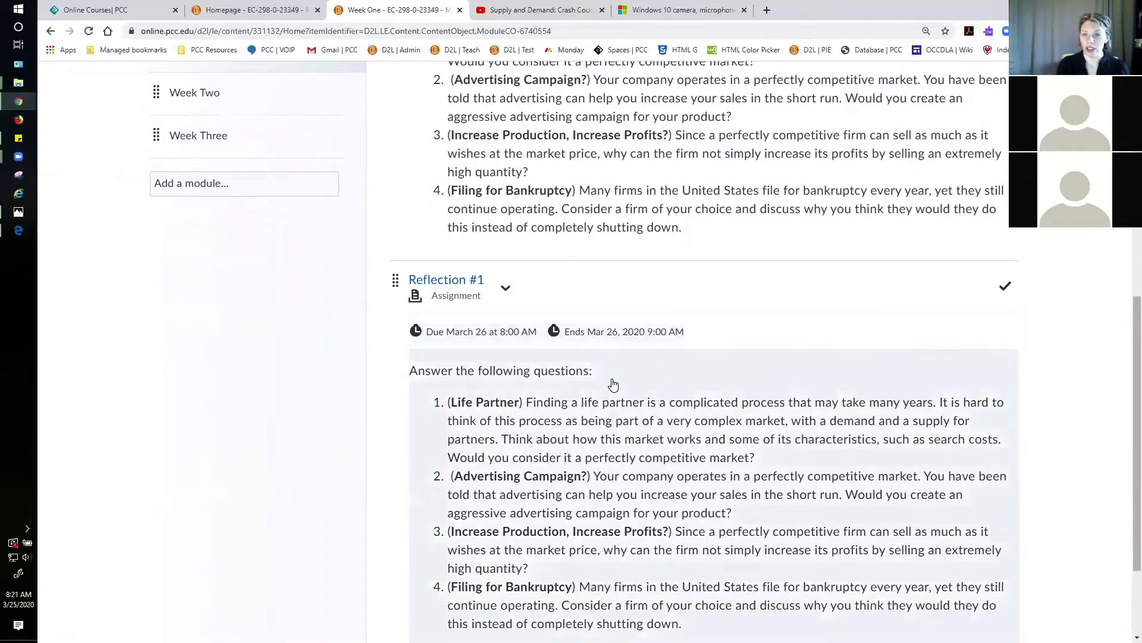
scroll(612, 382, up, 8)
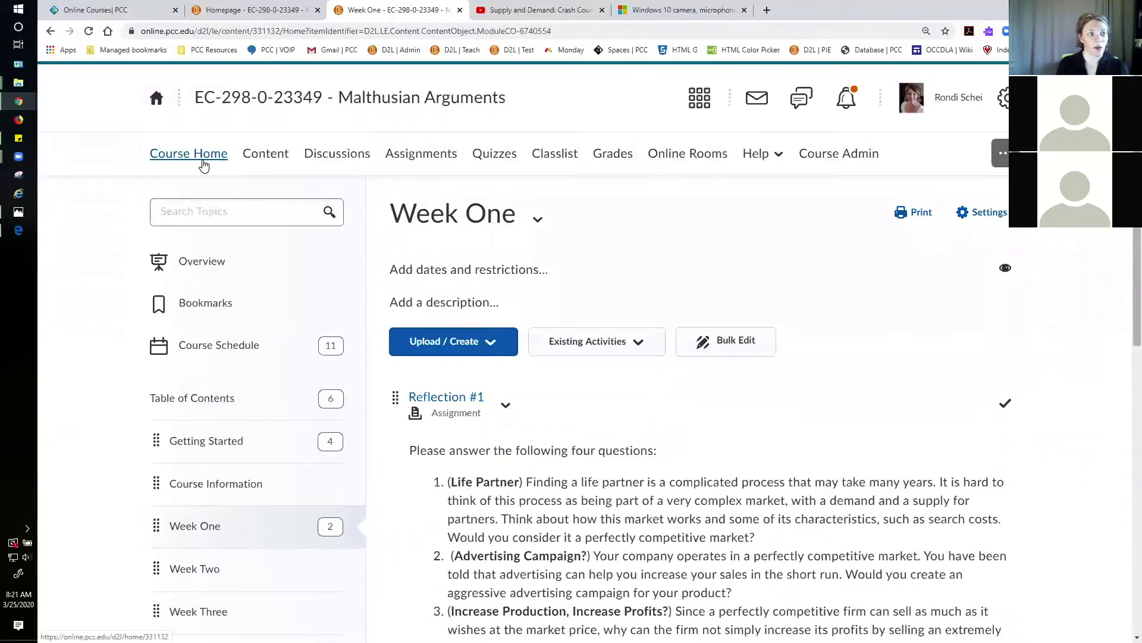
Open the course homepage in a separate tab and check the calendar's upcoming events for the Reflection #1 due date.
right_click(156, 103)
click(177, 123)
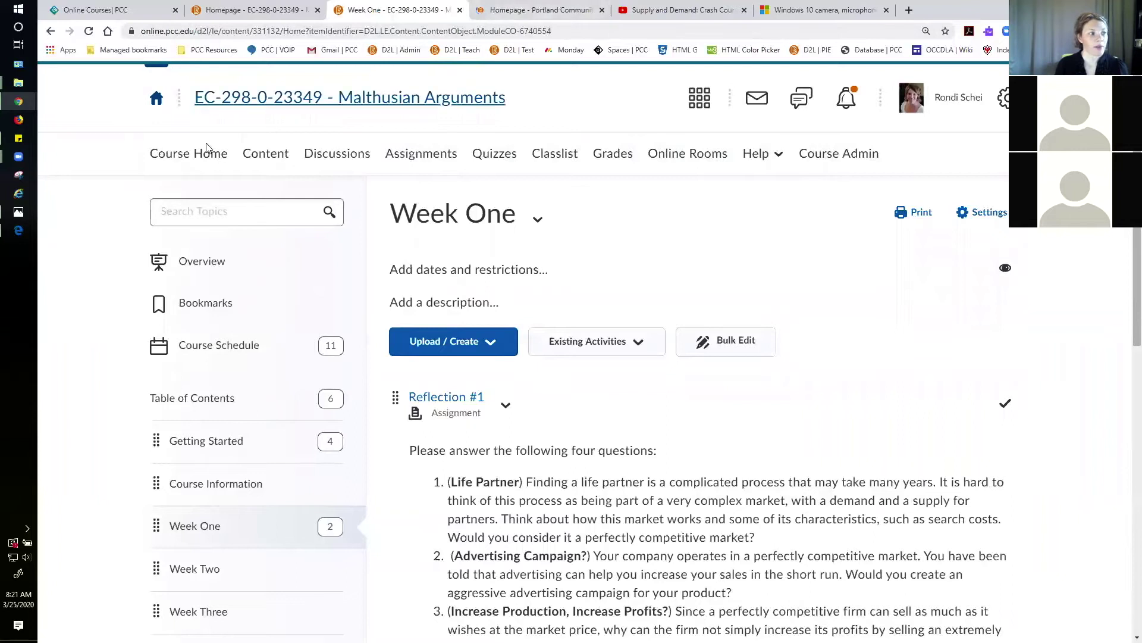
right_click(195, 168)
click(224, 173)
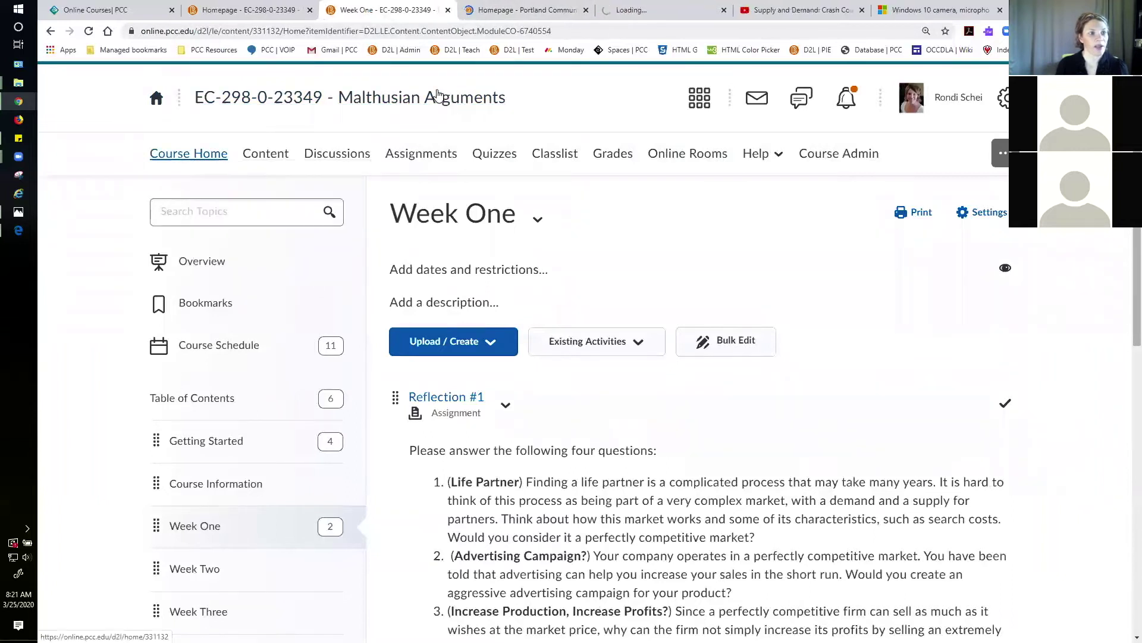
click(586, 10)
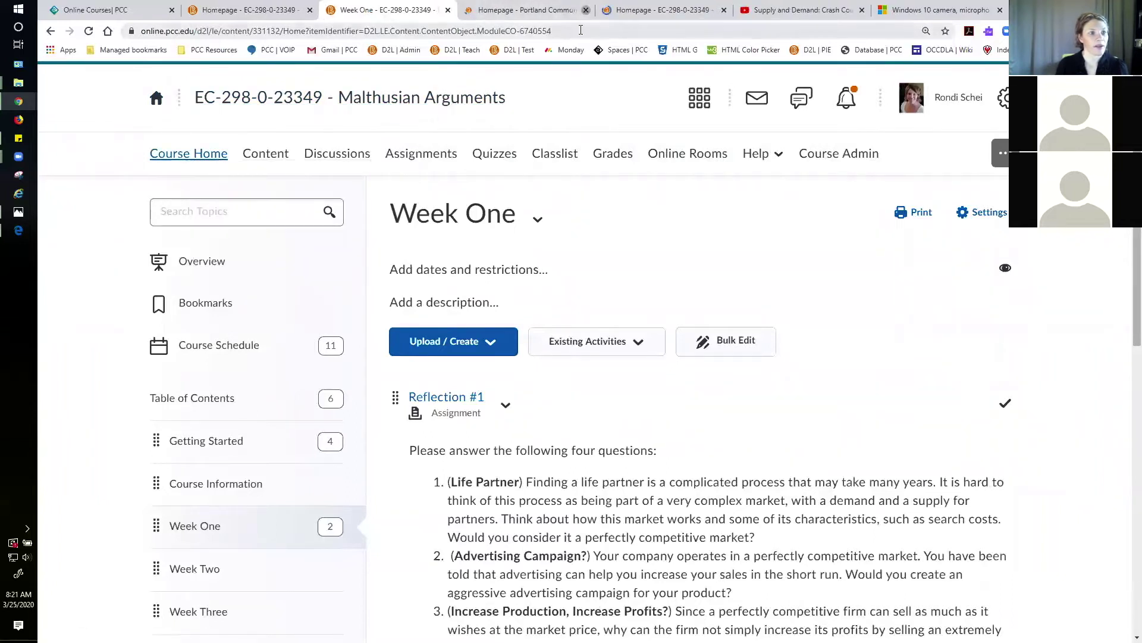
click(559, 10)
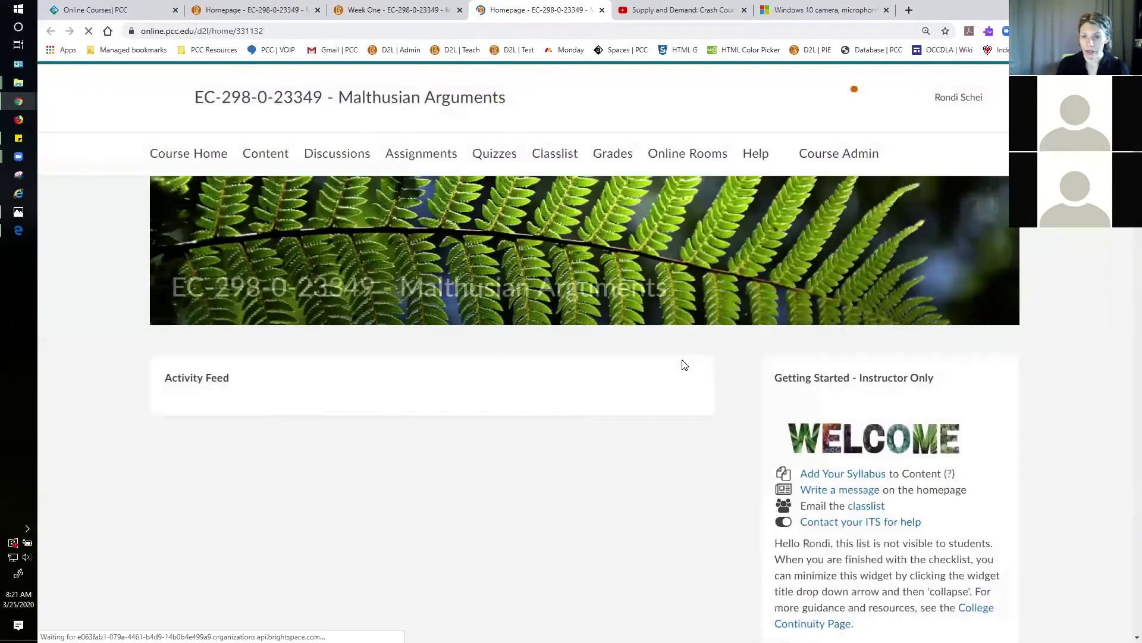
scroll(675, 359, down, 1)
scroll(675, 359, down, 14)
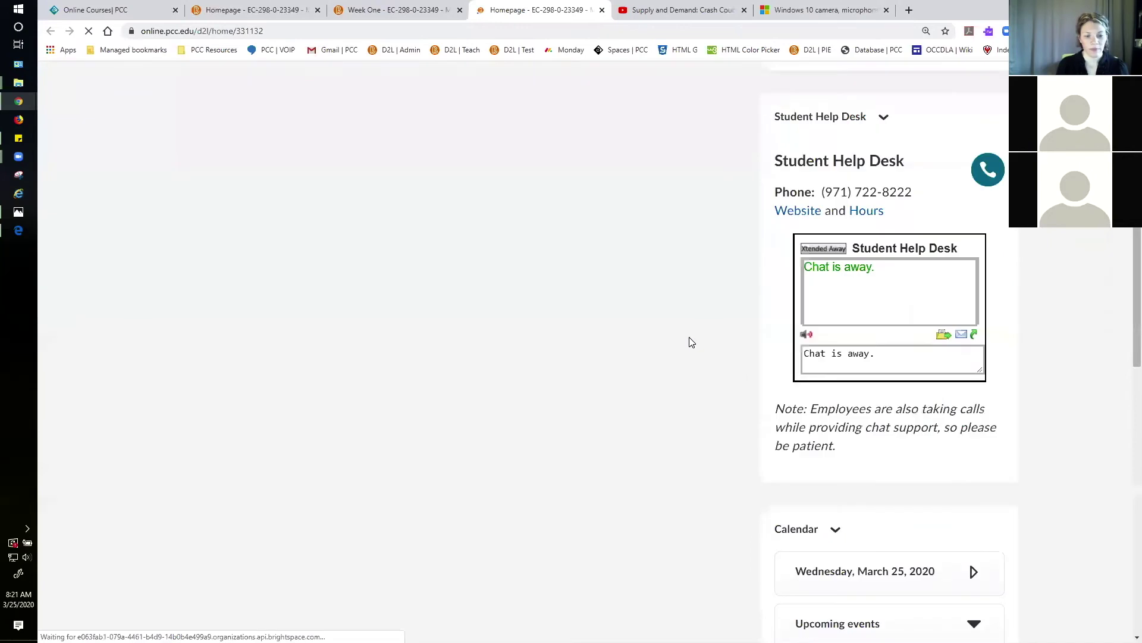
scroll(690, 341, up, 2)
scroll(690, 341, down, 6)
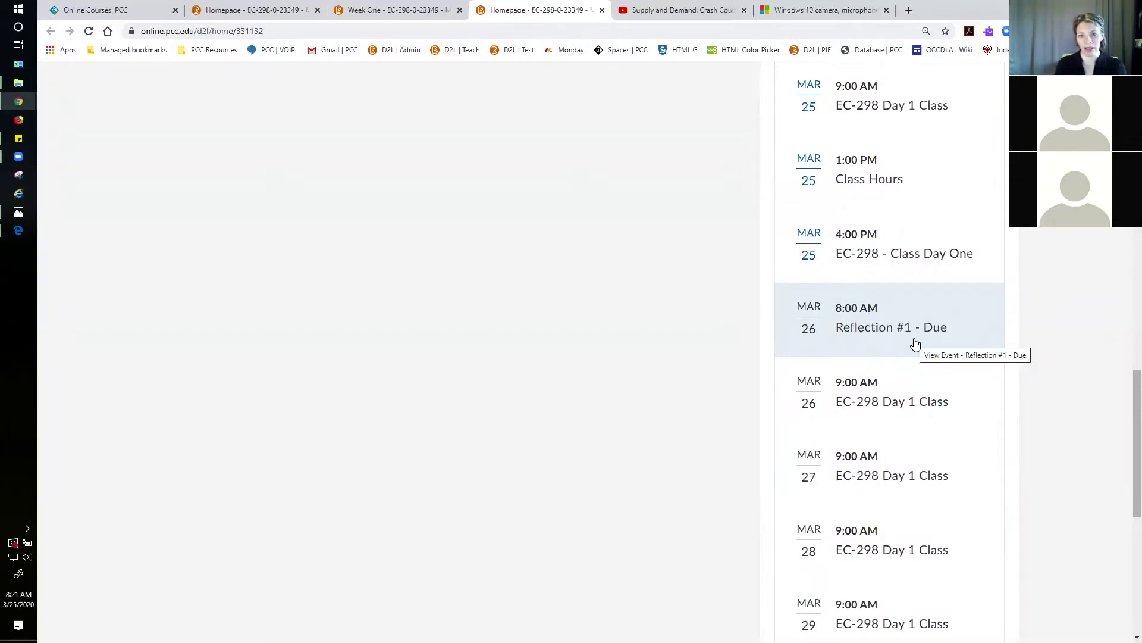
scroll(914, 340, up, 10)
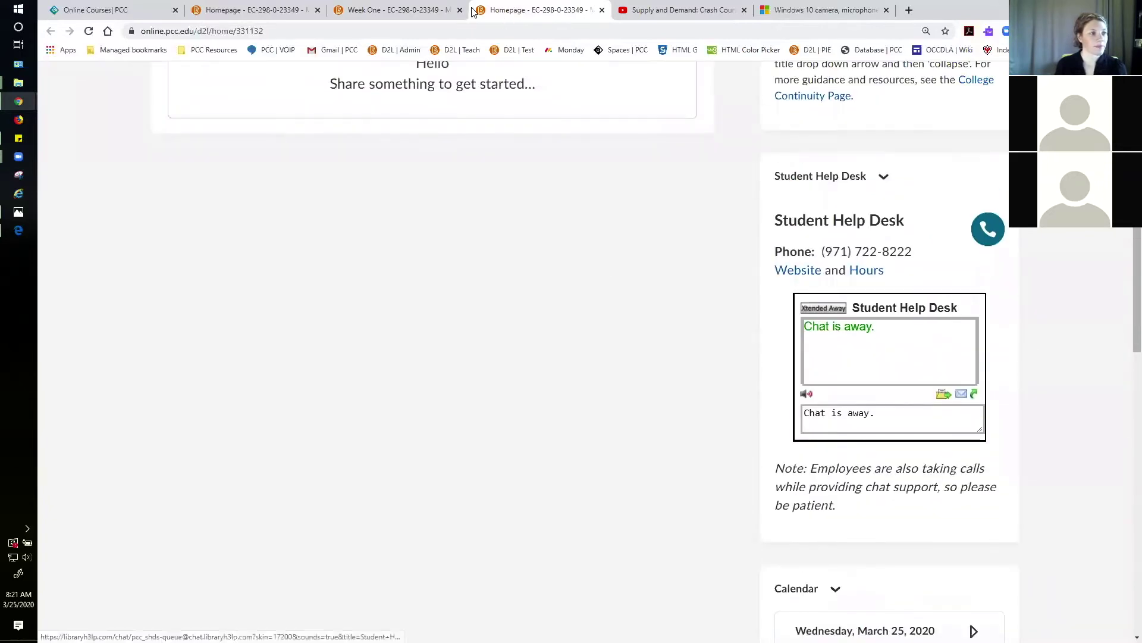
Return to the Week One tab, switch to the student role, and view the Week One content.
click(444, 10)
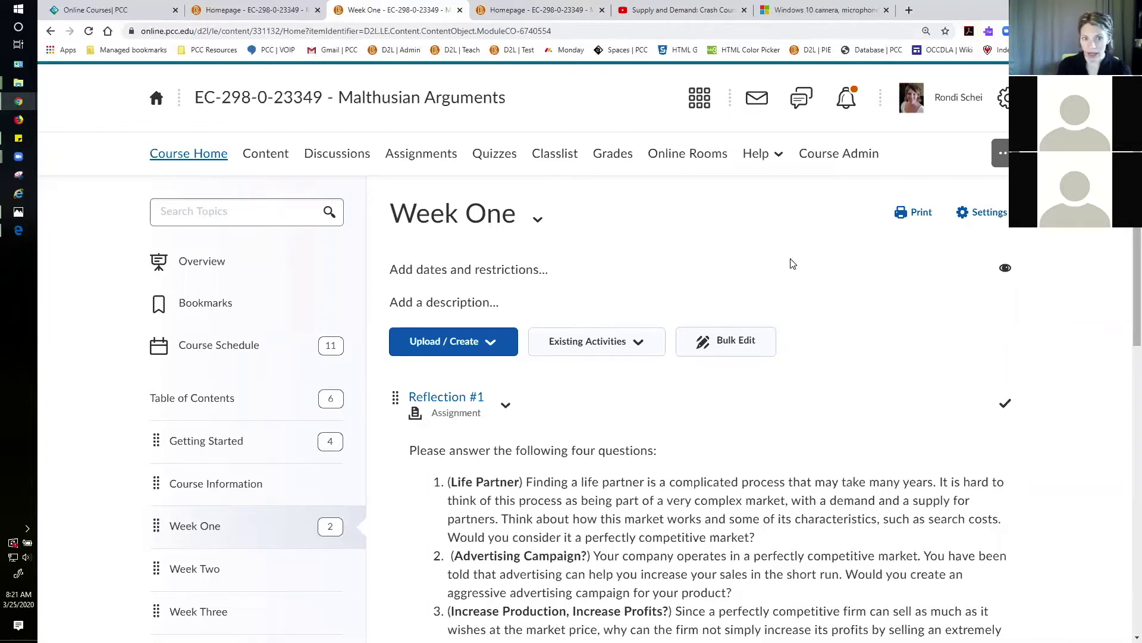
click(976, 107)
click(886, 156)
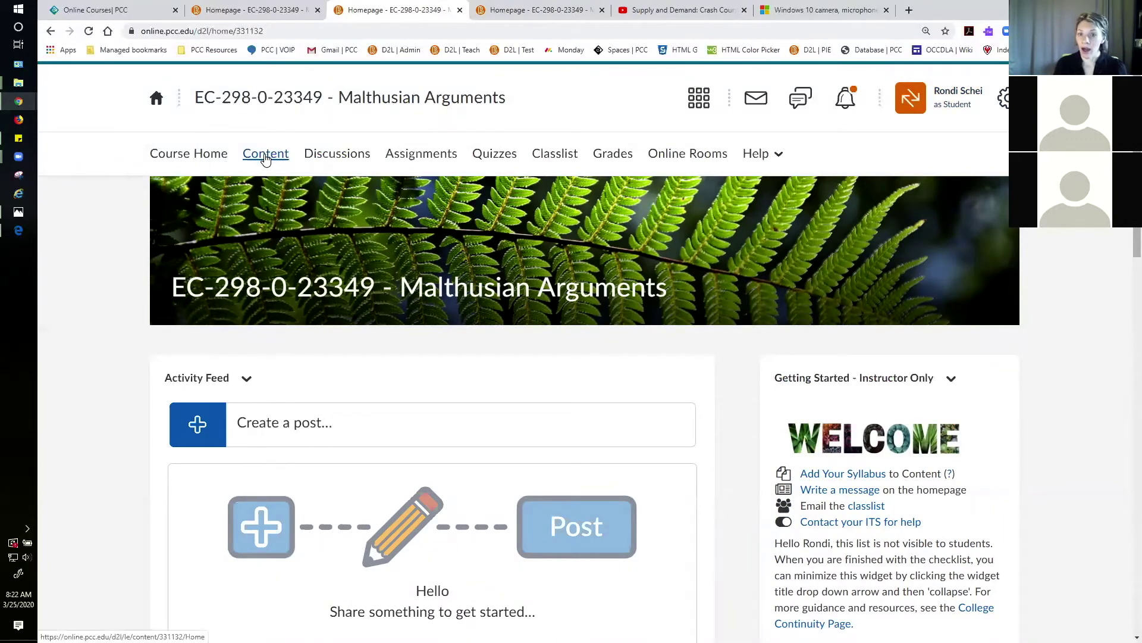
click(266, 156)
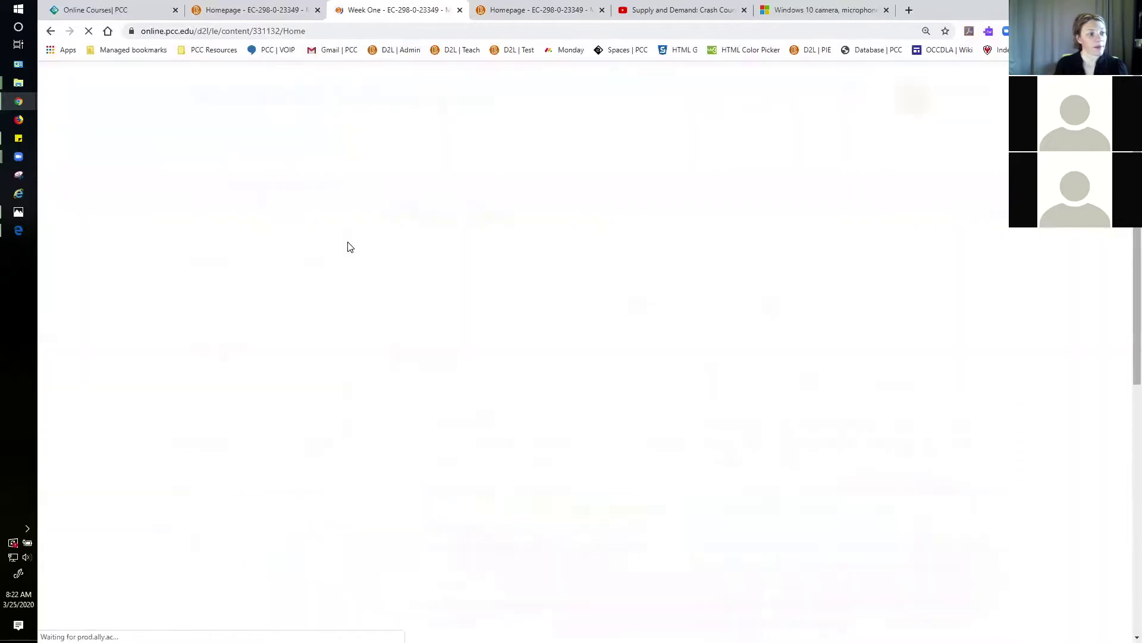
scroll(500, 249, down, 2)
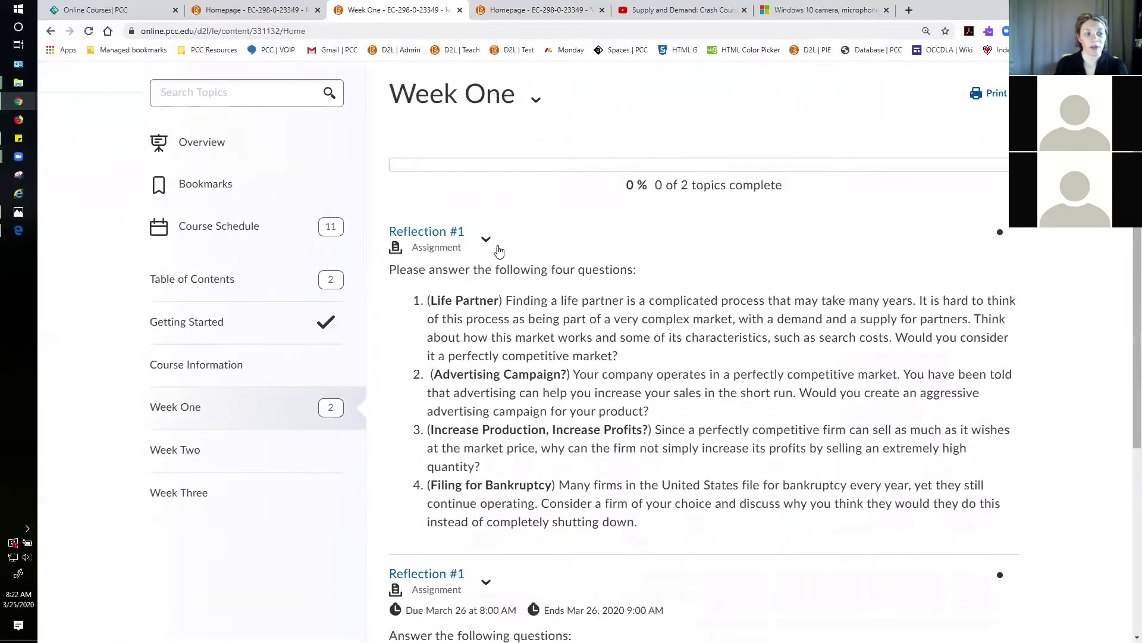
scroll(488, 238, down, 2)
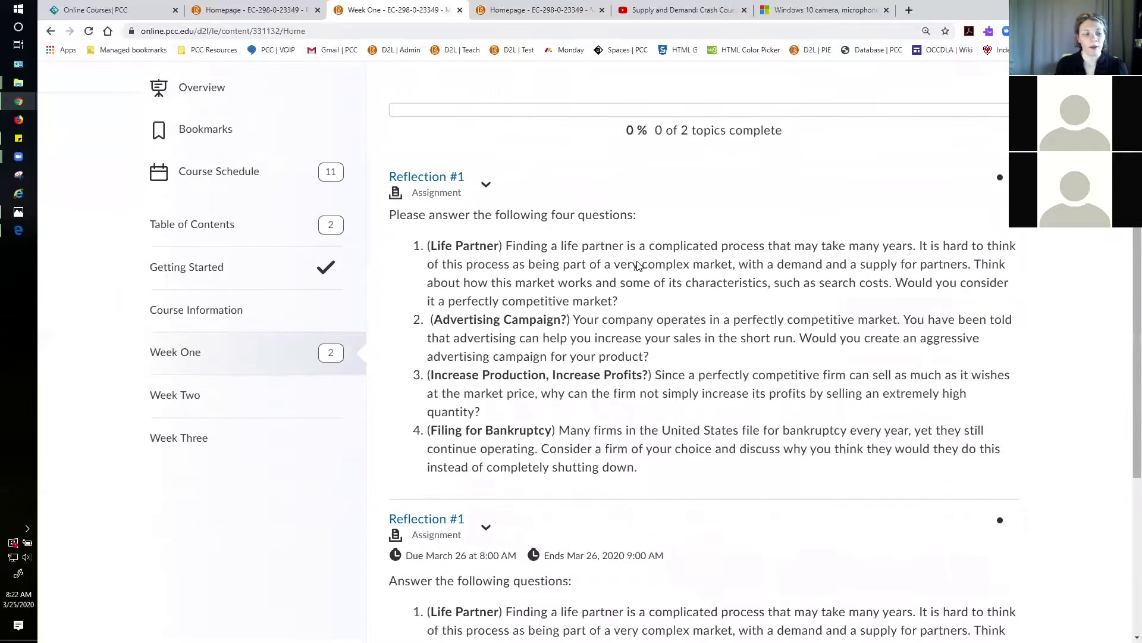
scroll(615, 472, up, 2)
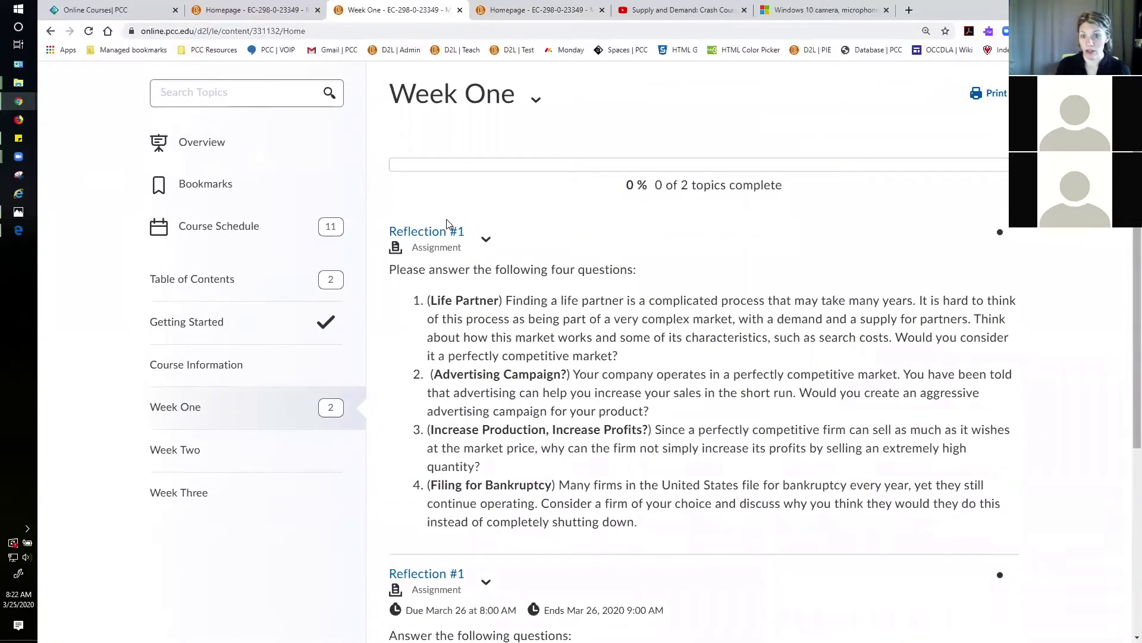
Open the Reflection #1 assignment without dates as a student and inspect its submission area and recording options.
click(440, 232)
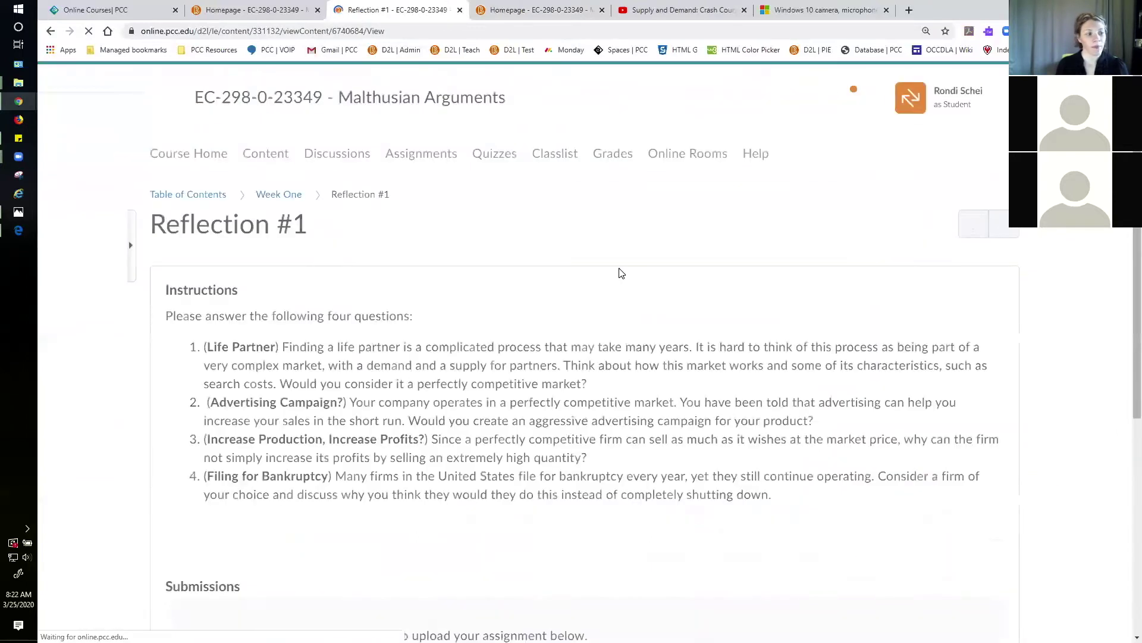
scroll(619, 273, down, 2)
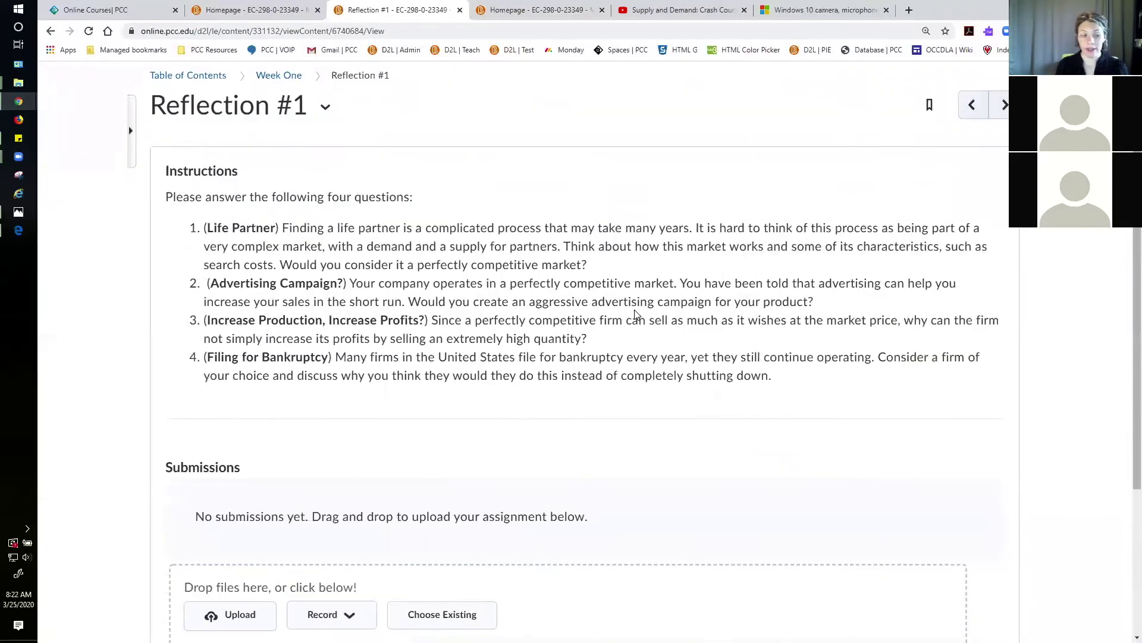
scroll(635, 314, down, 1)
scroll(635, 314, down, 1)
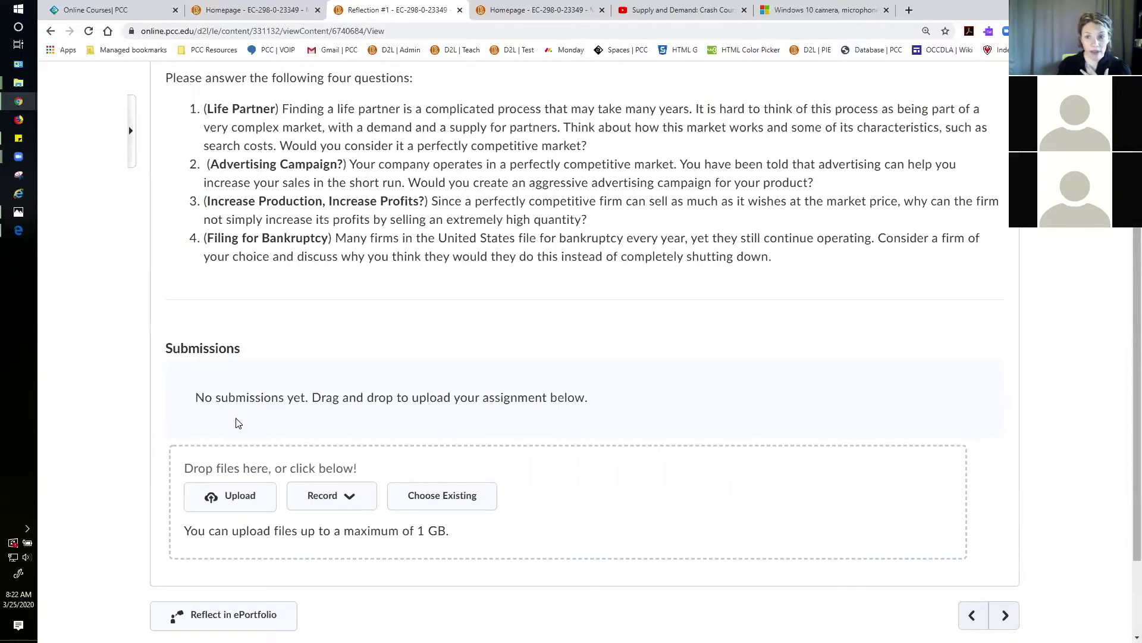
scroll(282, 404, down, 1)
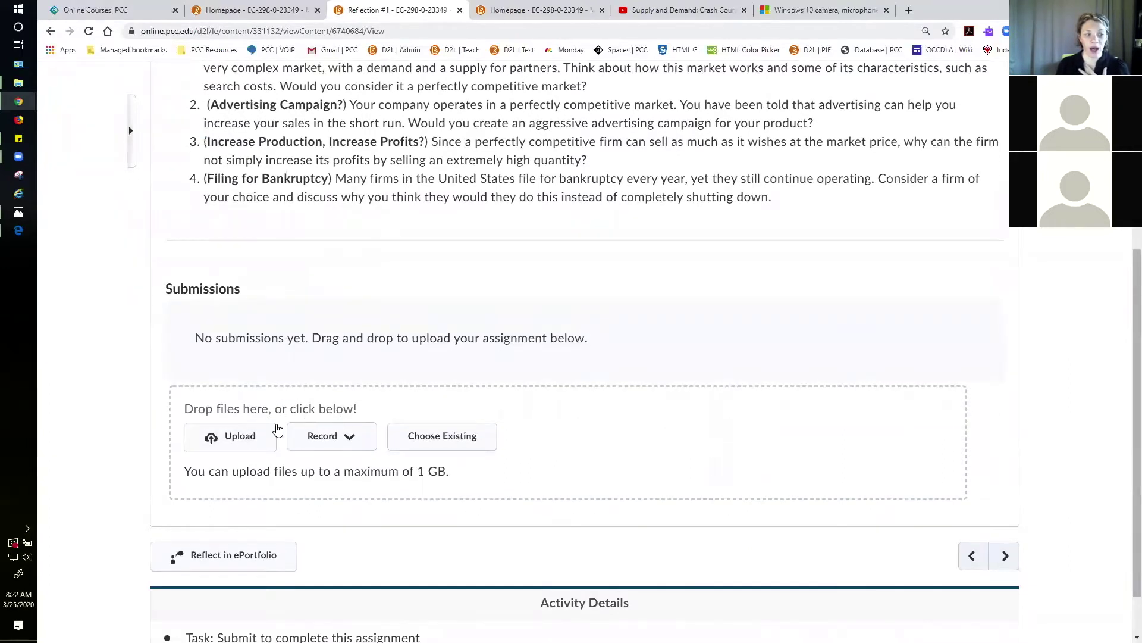
click(351, 443)
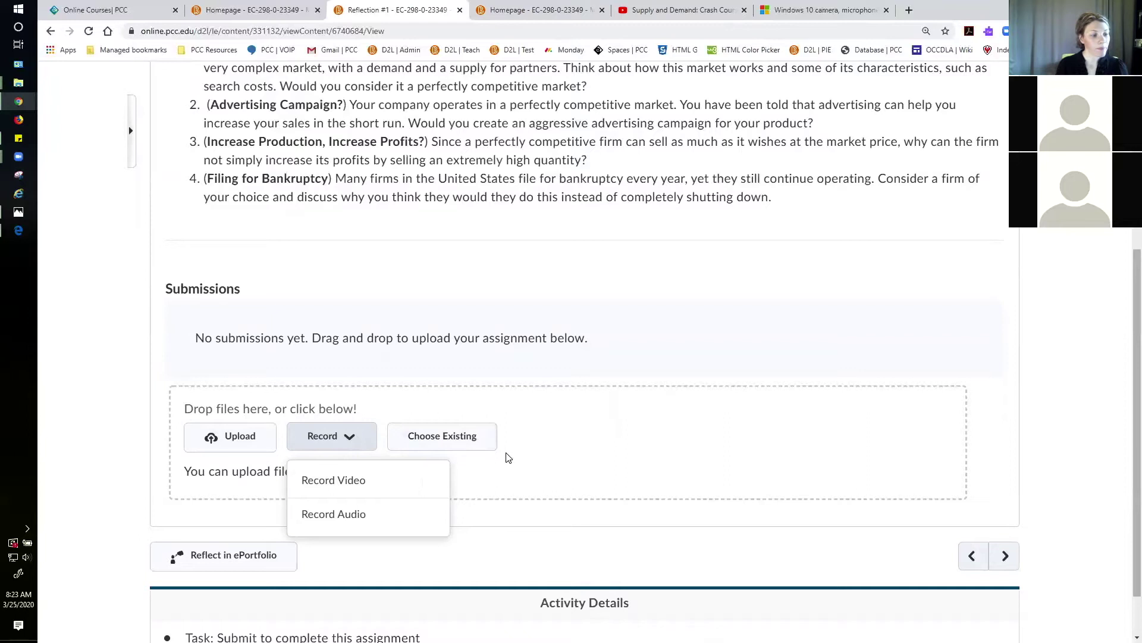
Upload Ch003_Worksheet.docx from the Instructional Content folder as the student's submission file for Reflection #1.
click(254, 445)
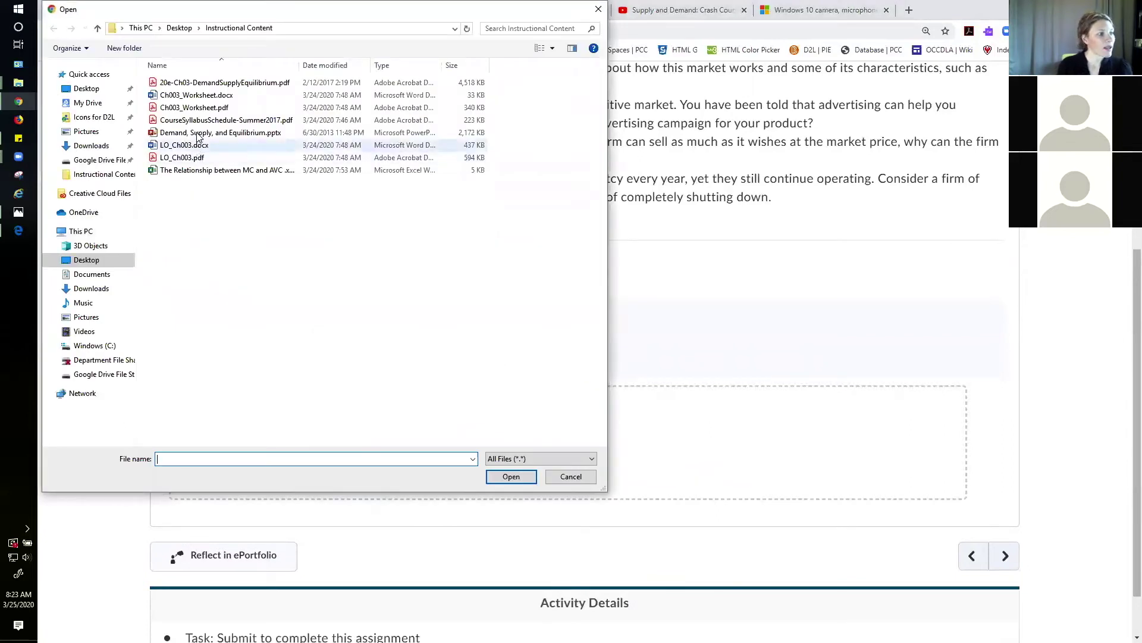
click(195, 96)
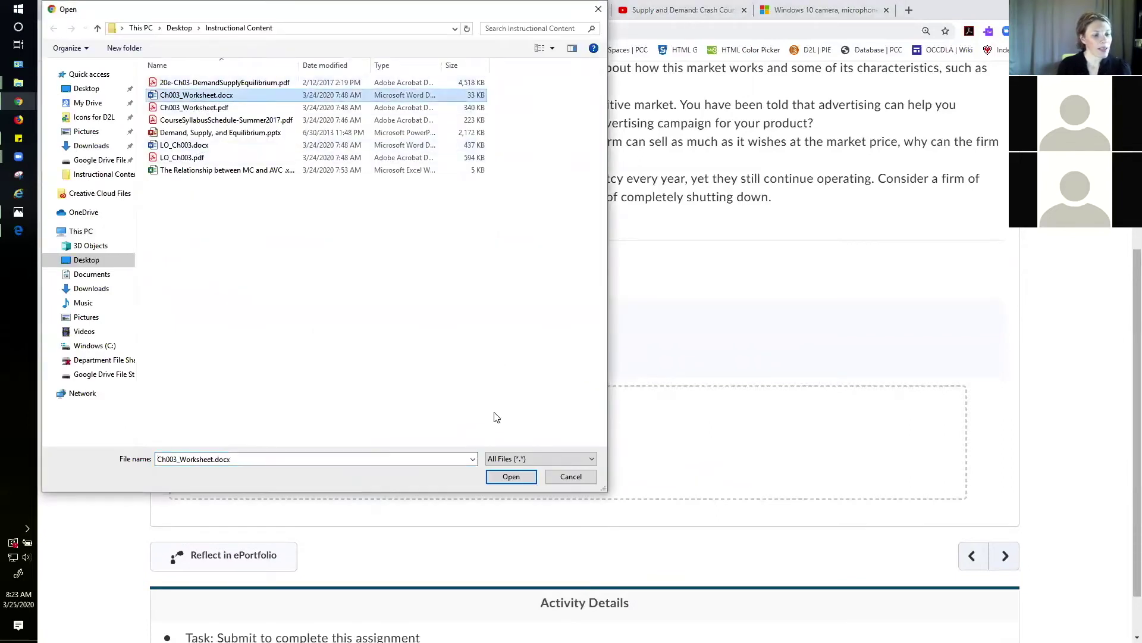
click(510, 476)
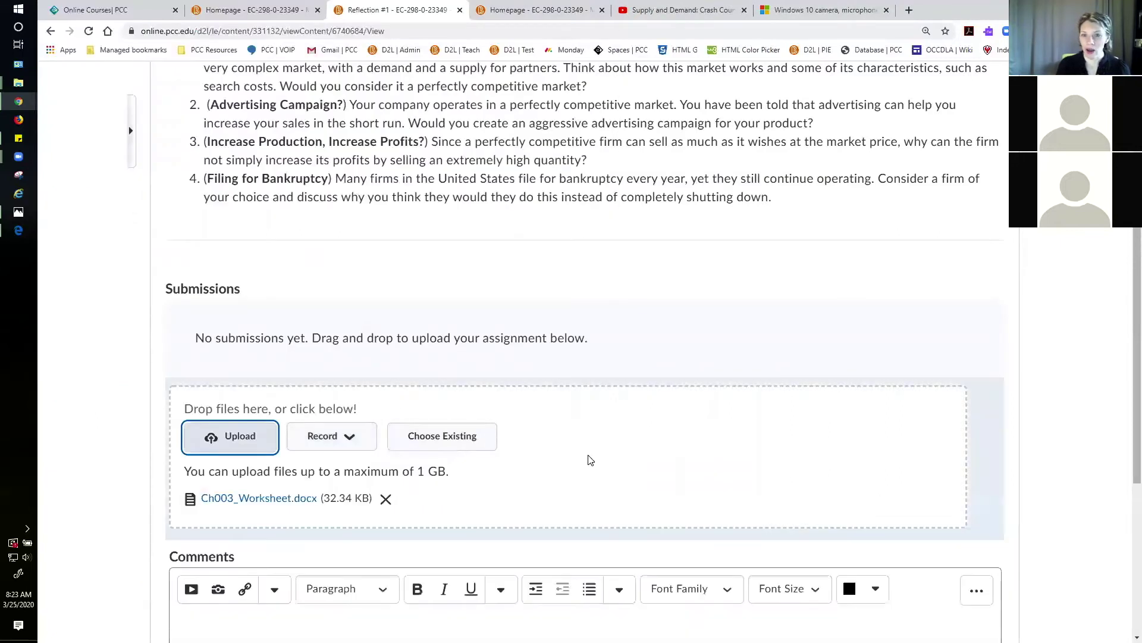
Add the comment "This was really hard! I hope I got it right! :)" and submit the Reflection #1 worksheet file.
scroll(623, 456, down, 2)
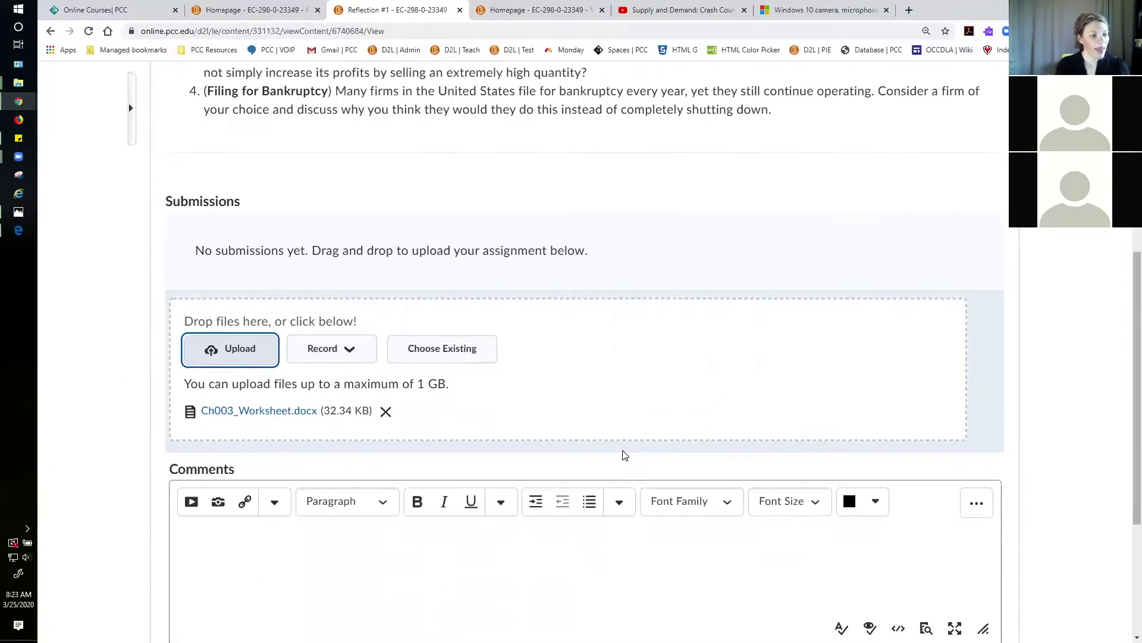
click(565, 523)
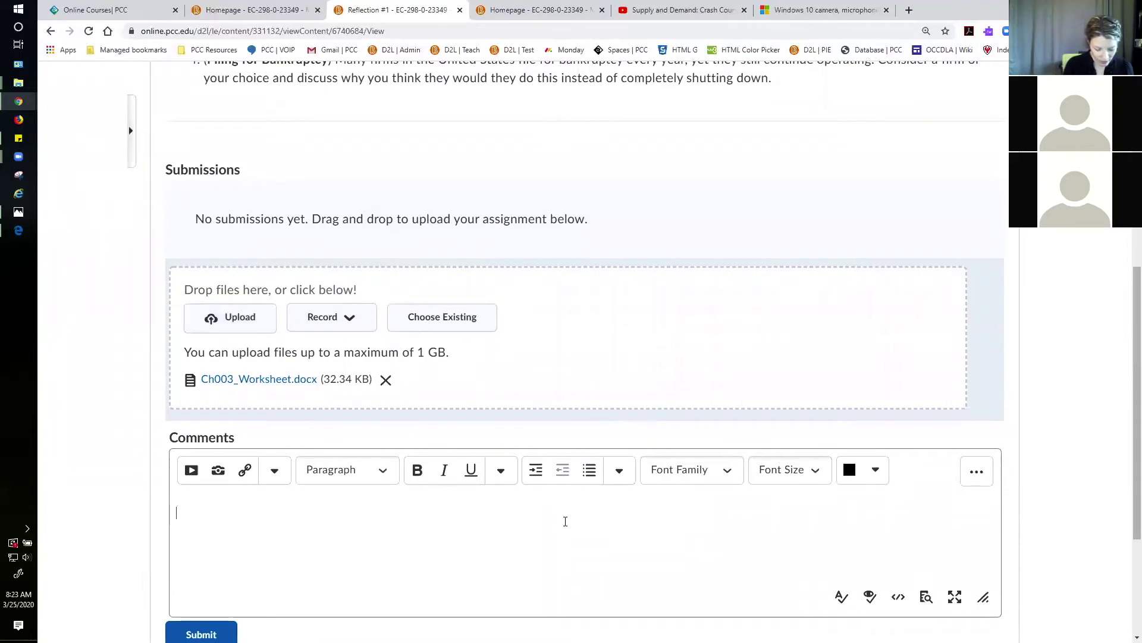
text(This was r)
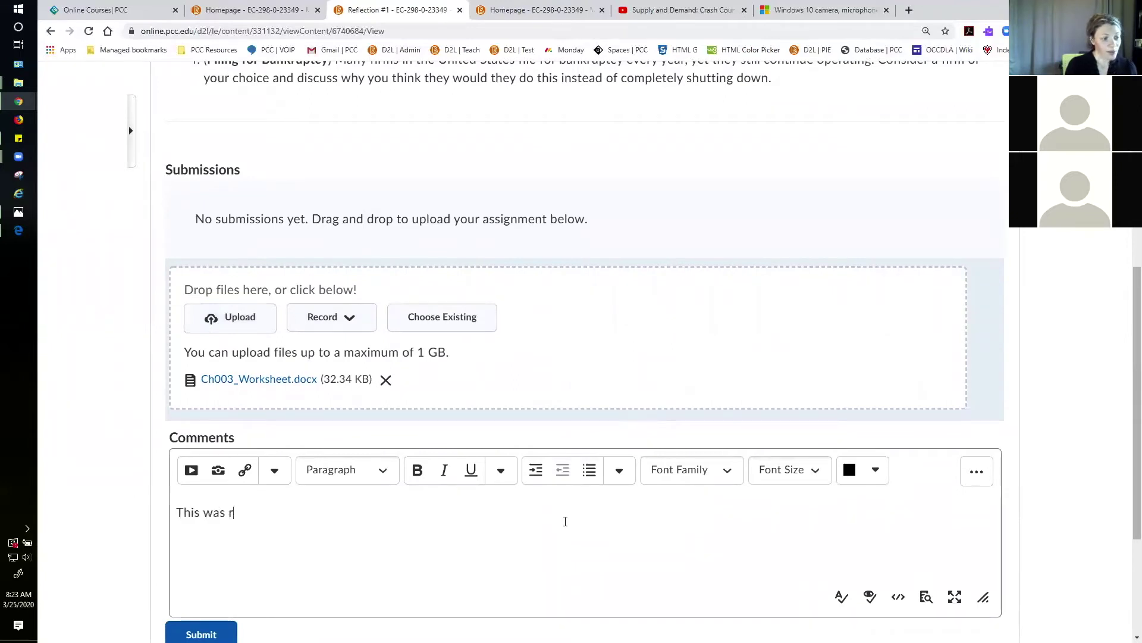
text(eally hard!  )
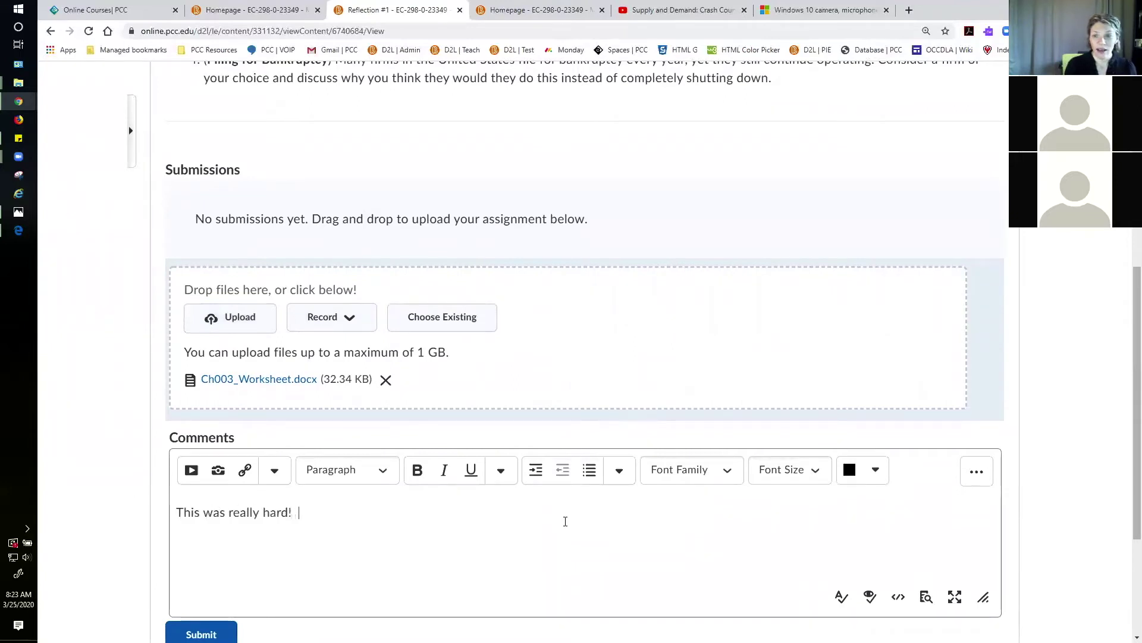
text(I hope I got )
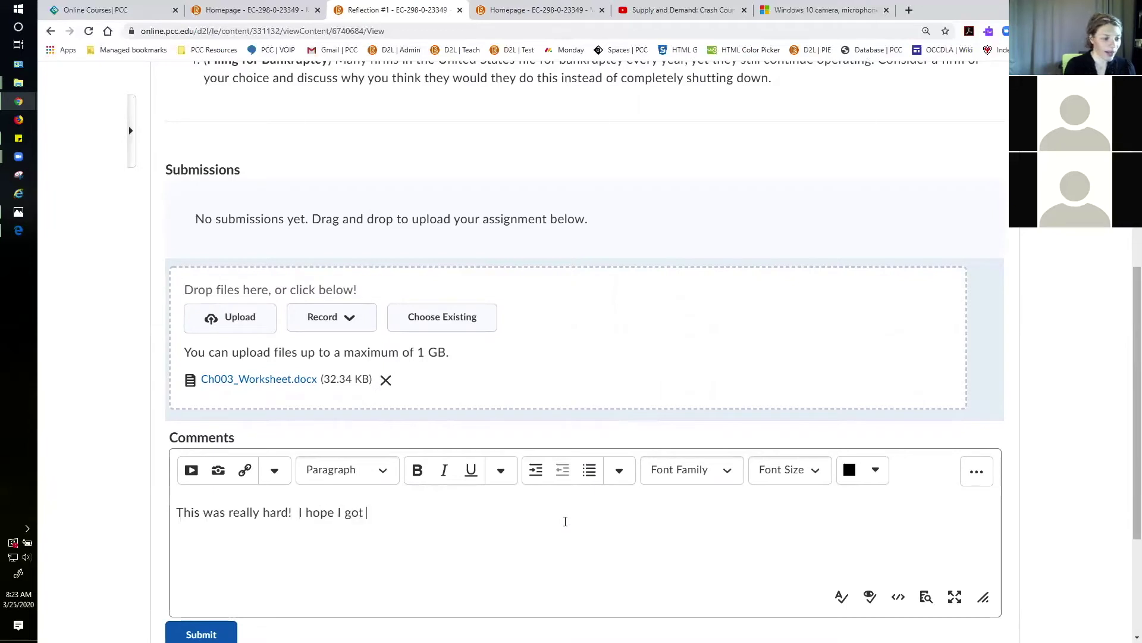
text(it right! :))
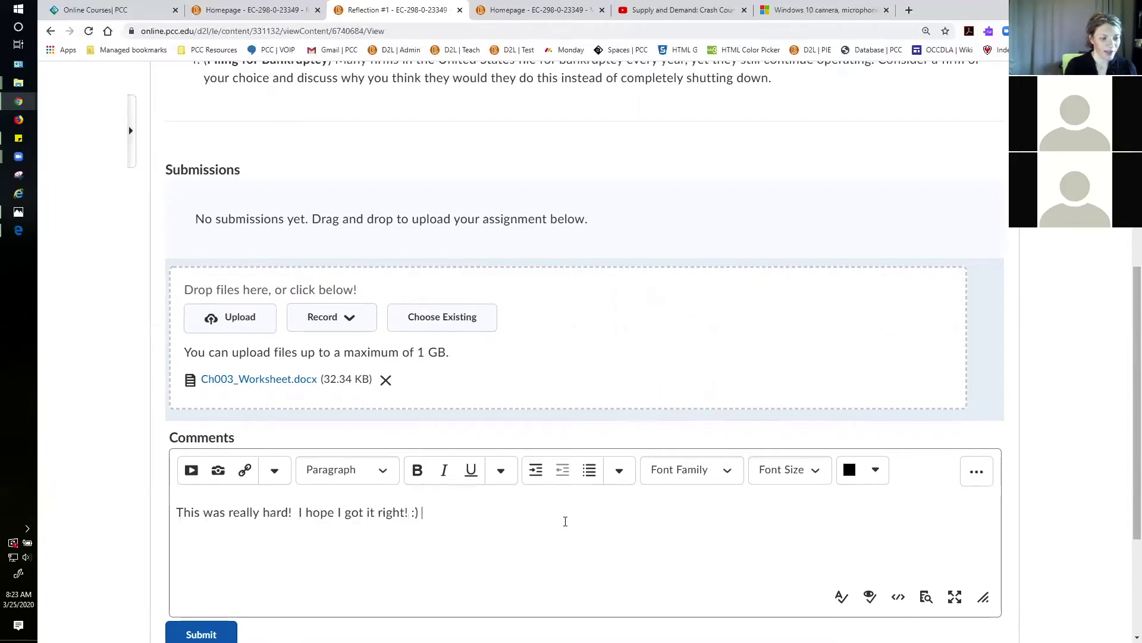
scroll(567, 526, down, 1)
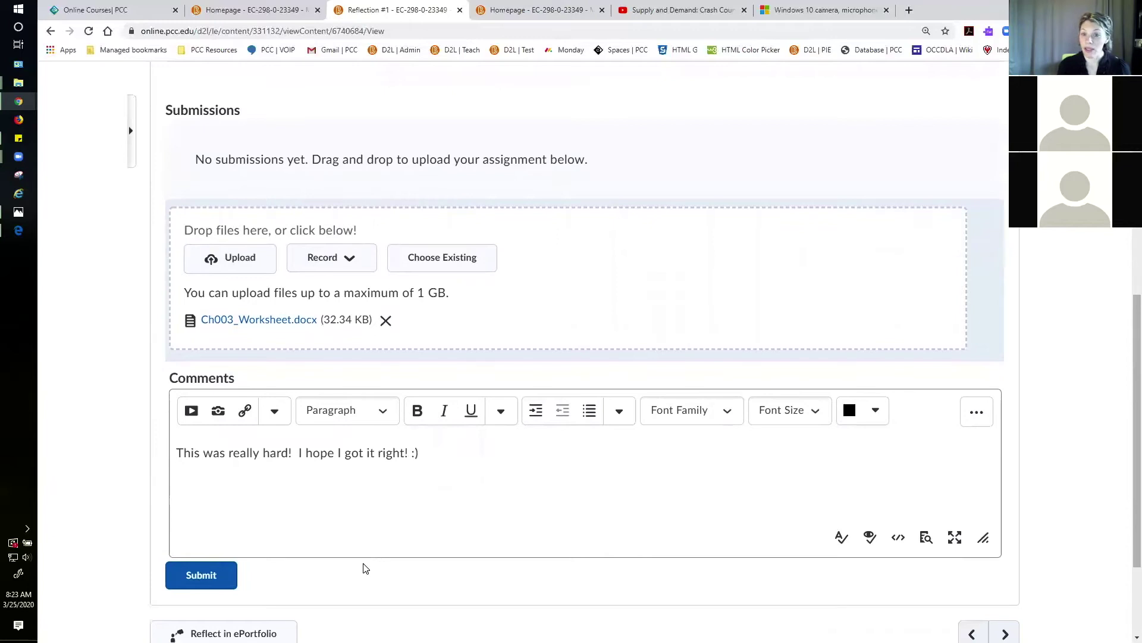
click(229, 589)
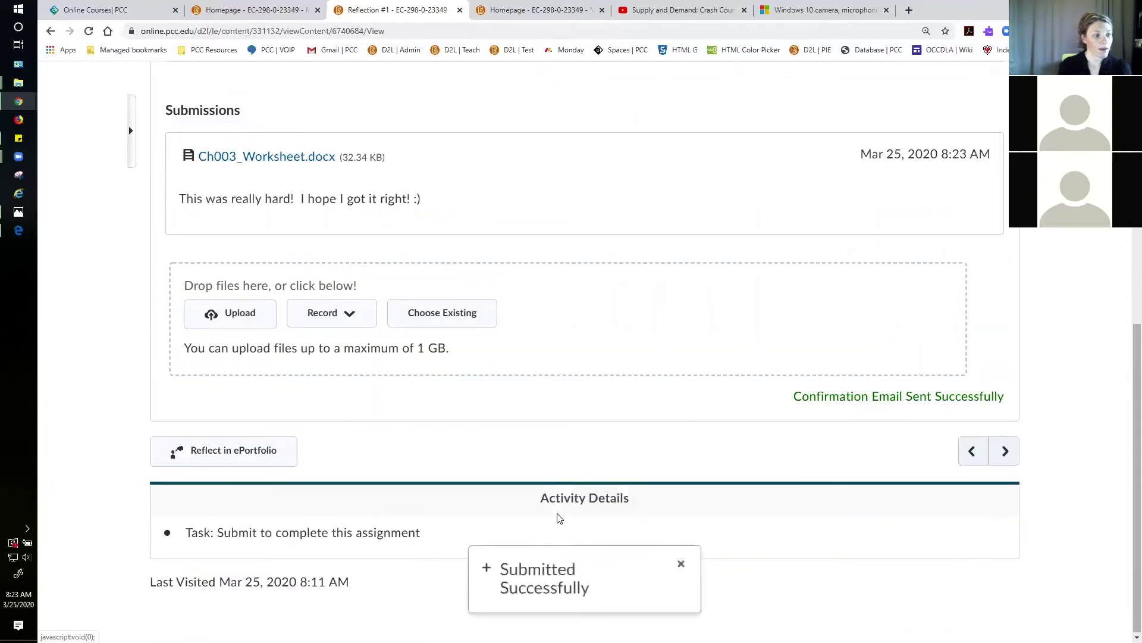
Review the file submission, then go to the next Reflection #1 assignment and view its instructions and text submission area.
scroll(580, 453, up, 2)
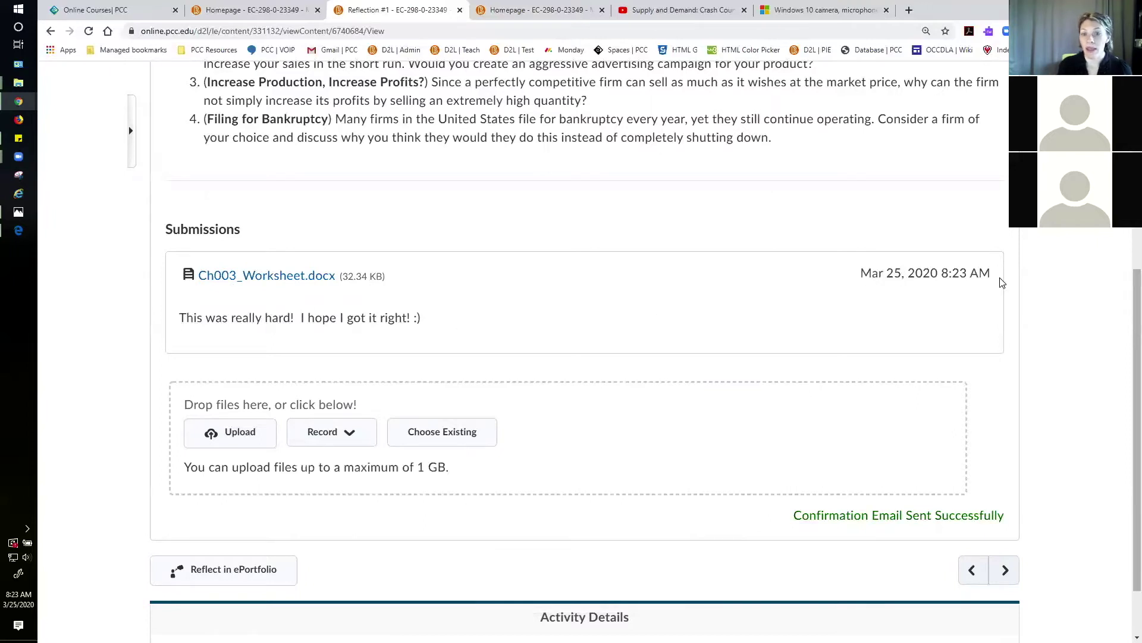
scroll(962, 317, up, 4)
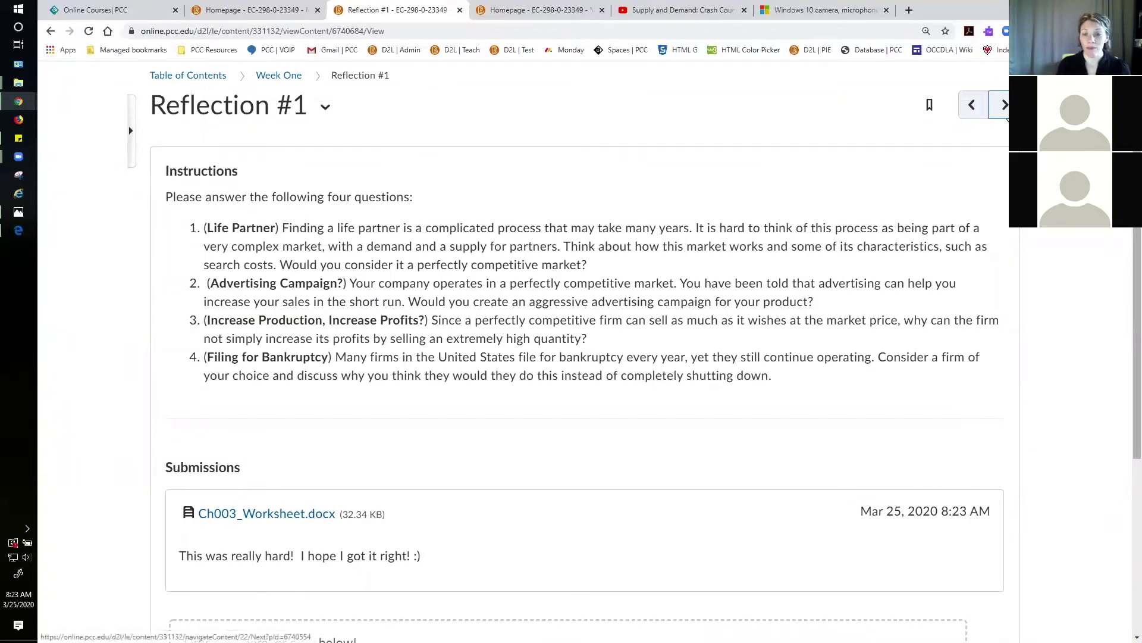
click(1005, 115)
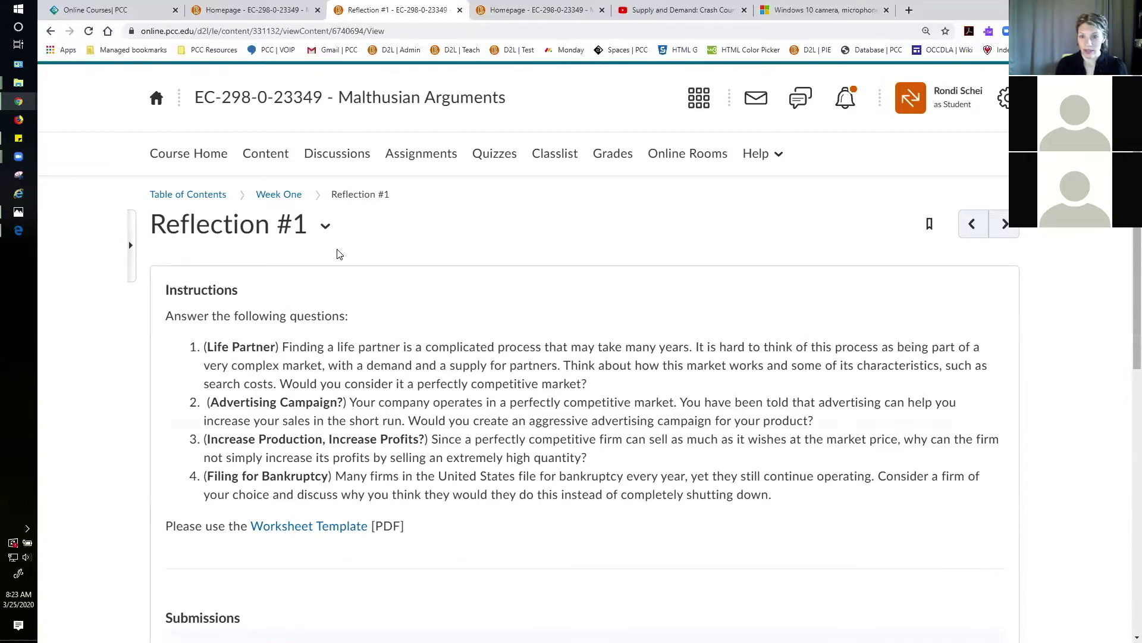
scroll(315, 302, down, 1)
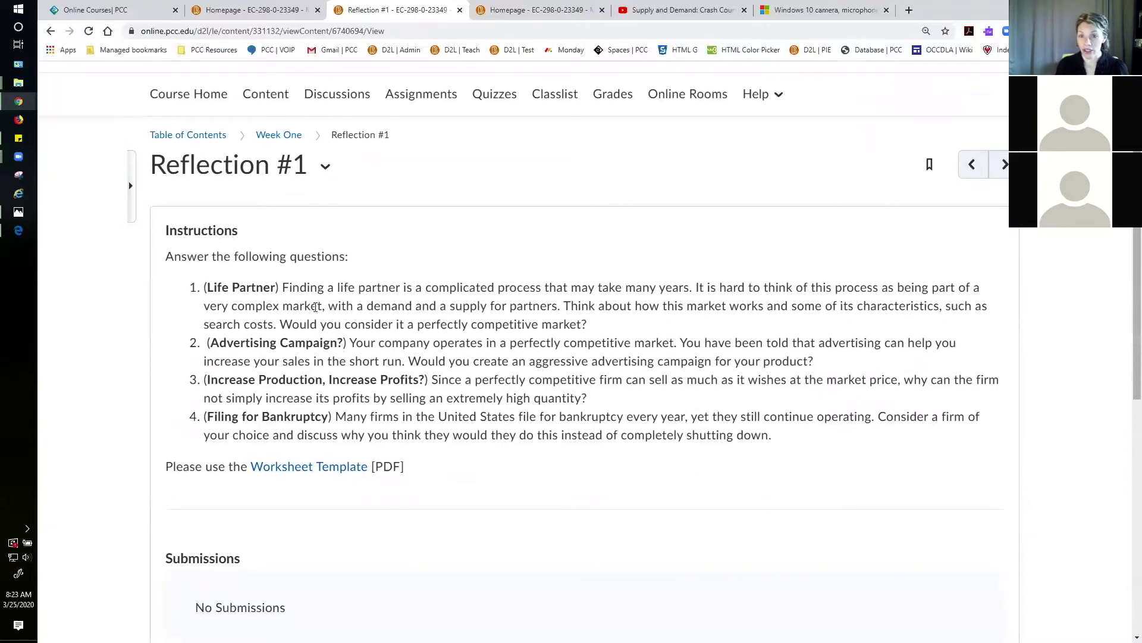
scroll(315, 307, down, 3)
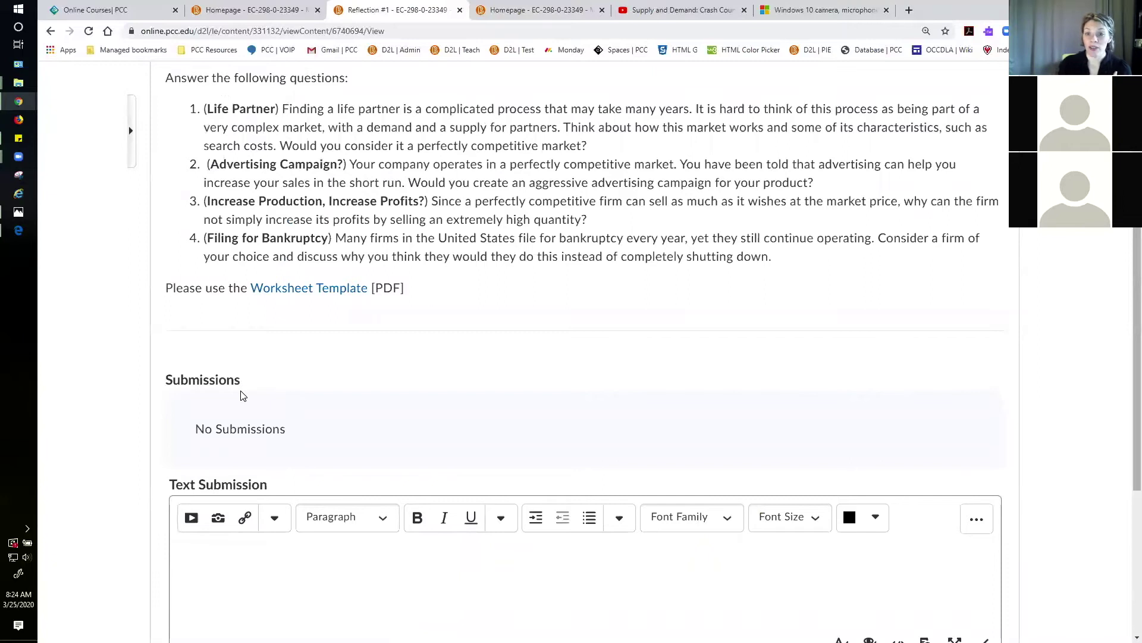
scroll(298, 399, down, 1)
Enter four lines as the text submission: "1. I don't know.", "2. Really?", "3. Ummm" and "4. Sorry, I should read.".
click(288, 505)
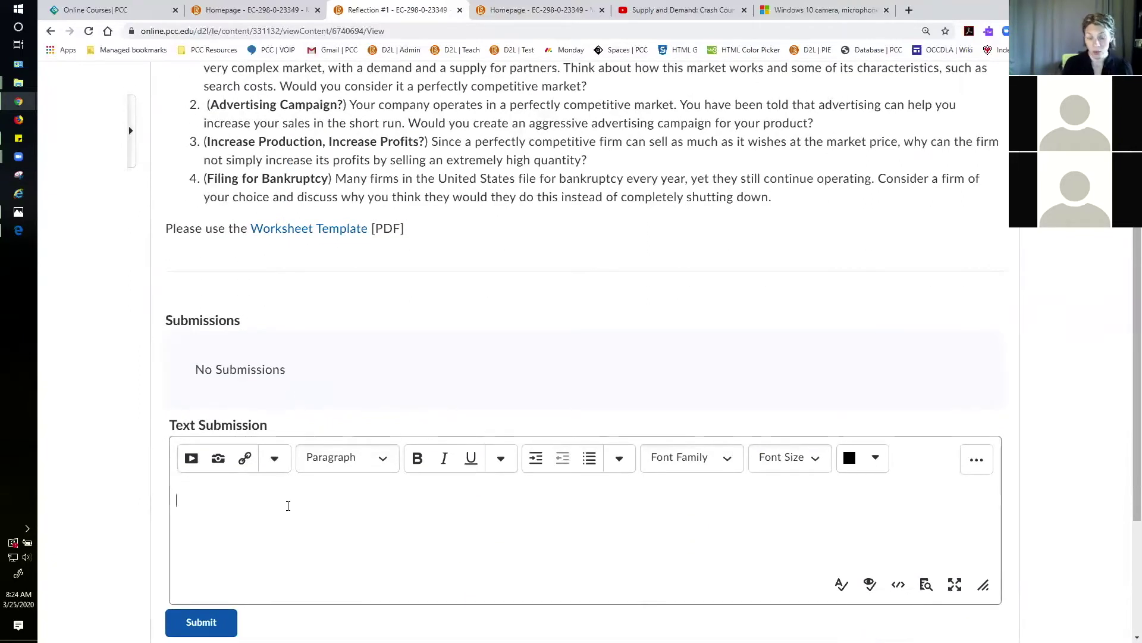
text(1. I don't know)
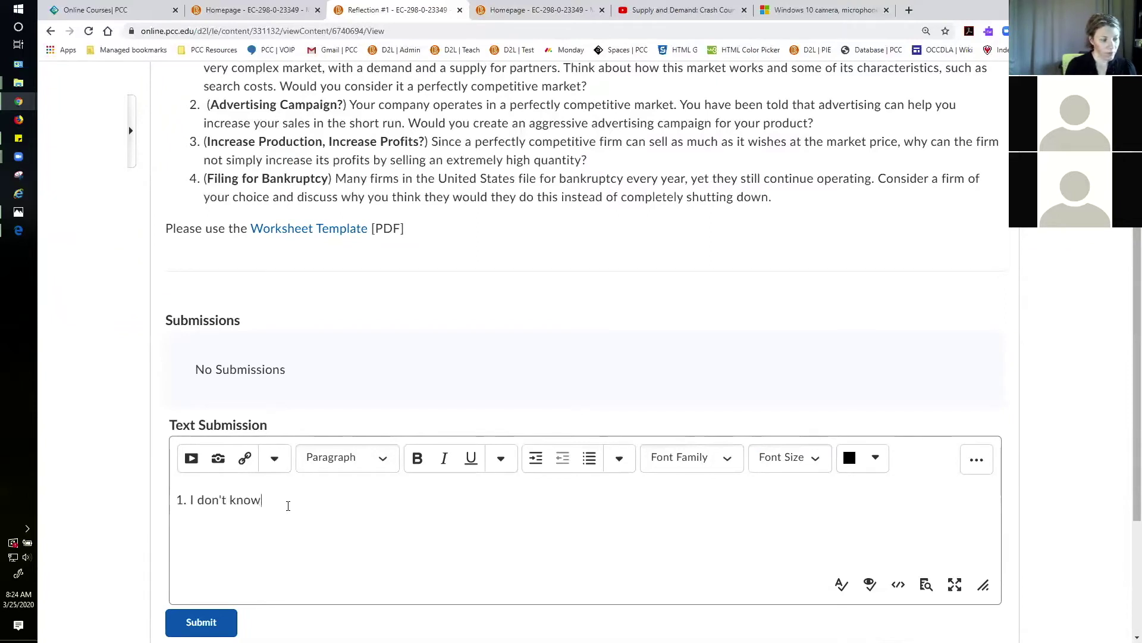
text(. 2.)
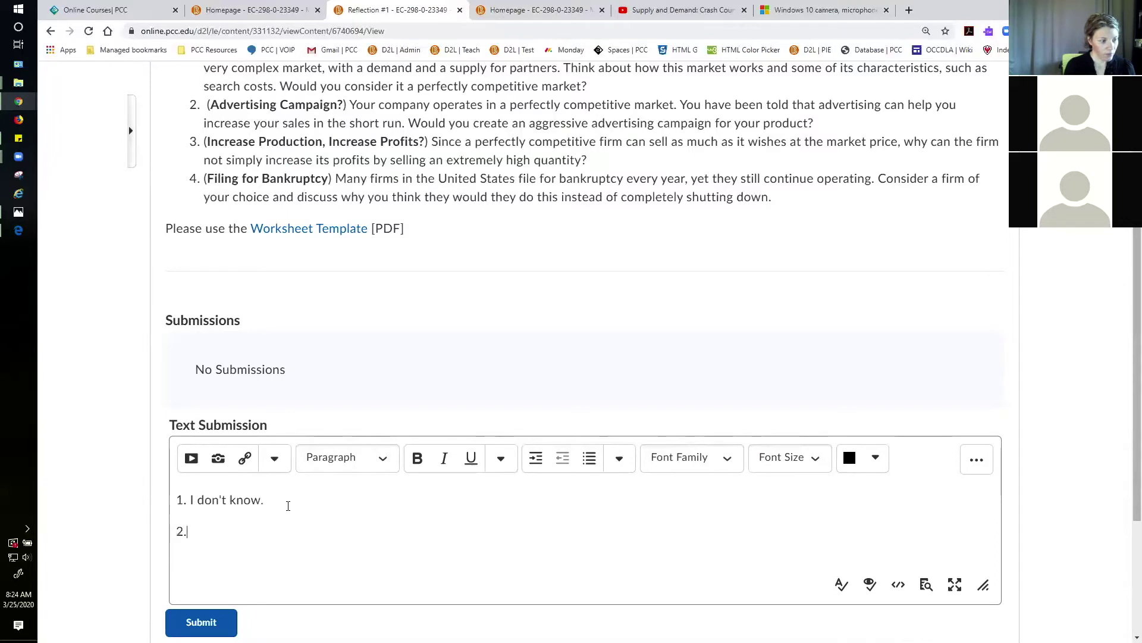
text( Really?)
key(Return)
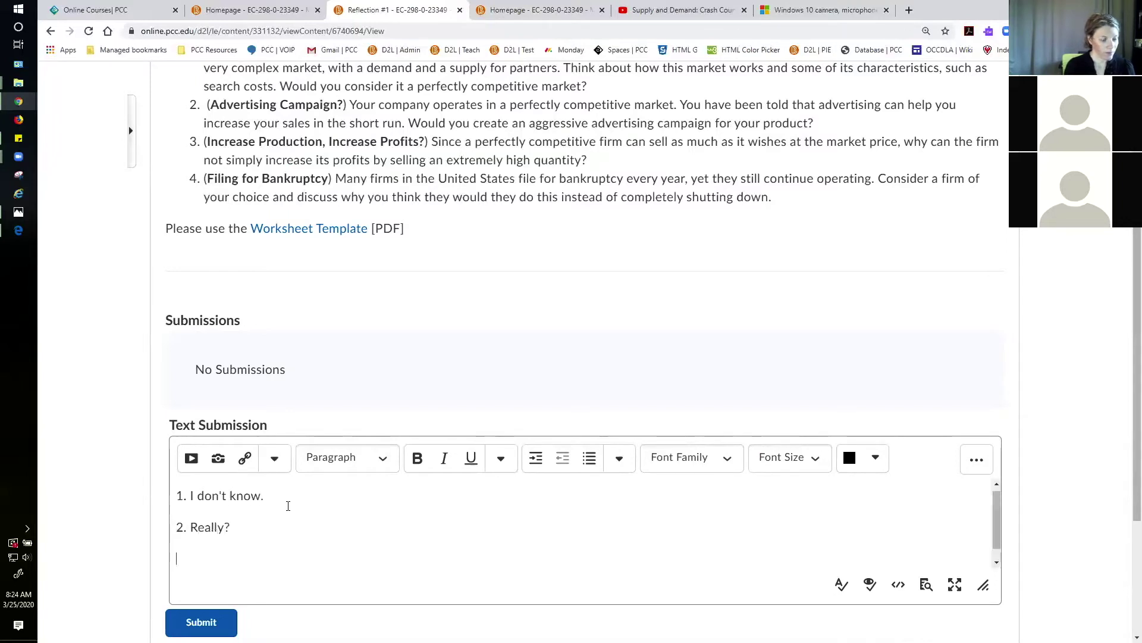
text(3.)
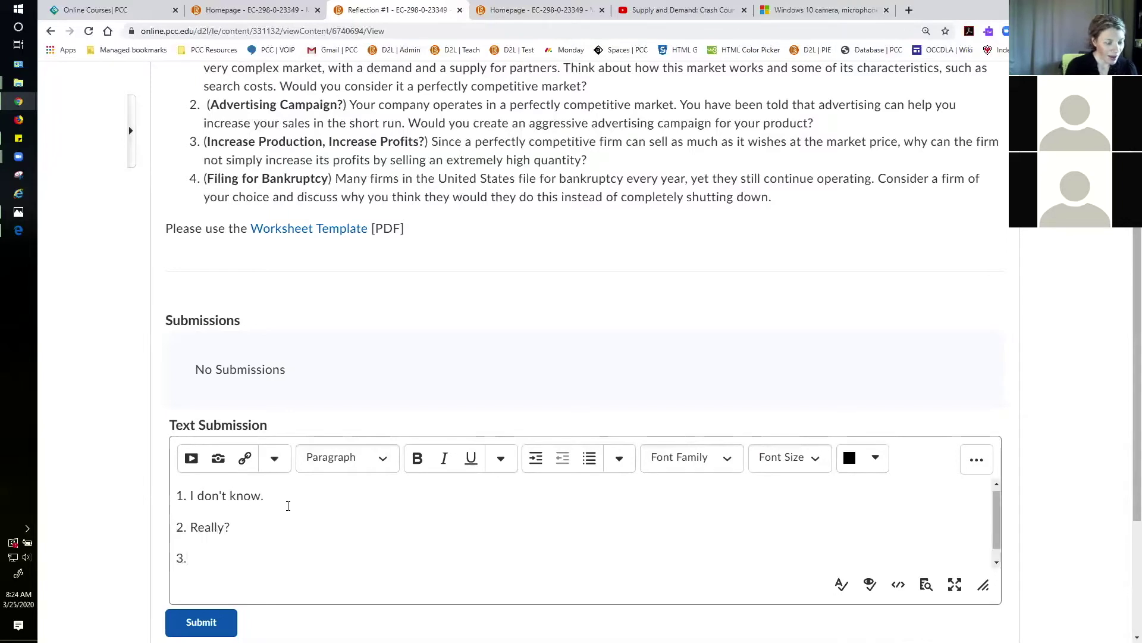
text( Ummm)
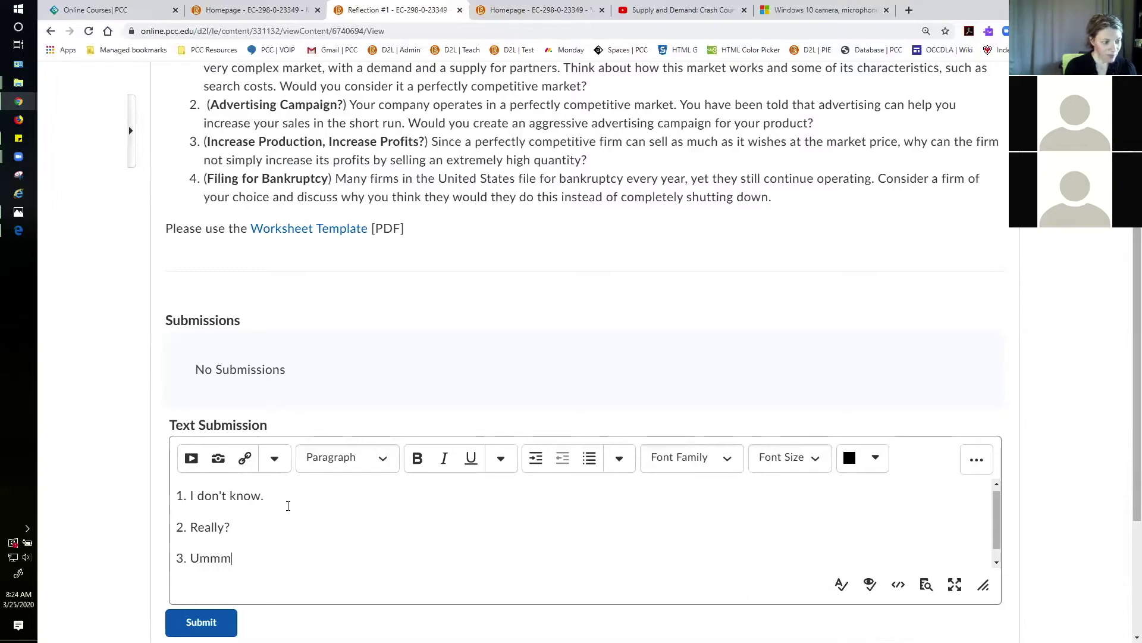
key(Return)
text(4)
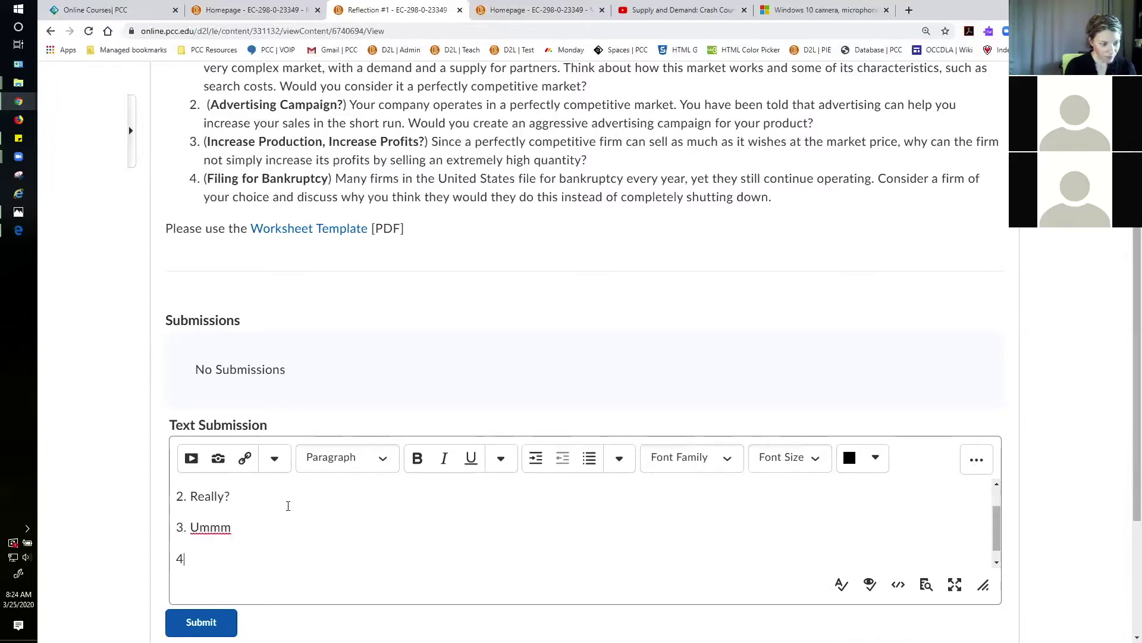
text(. So)
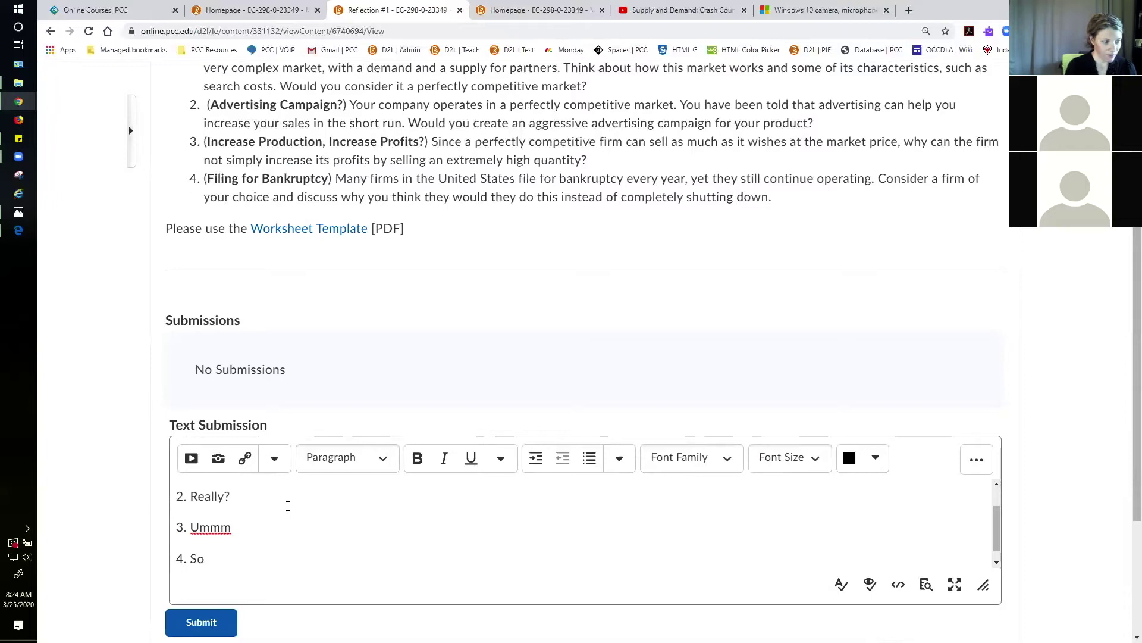
text(rry, I should read.)
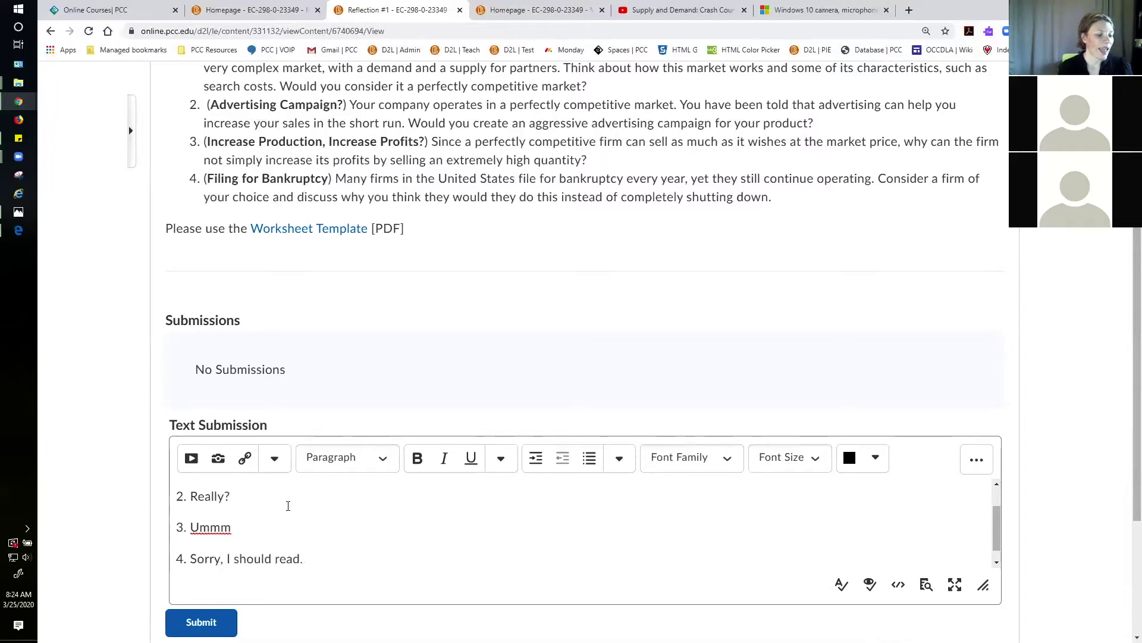
Submit the text answers for Reflection #1 and review the recorded submission.
click(201, 621)
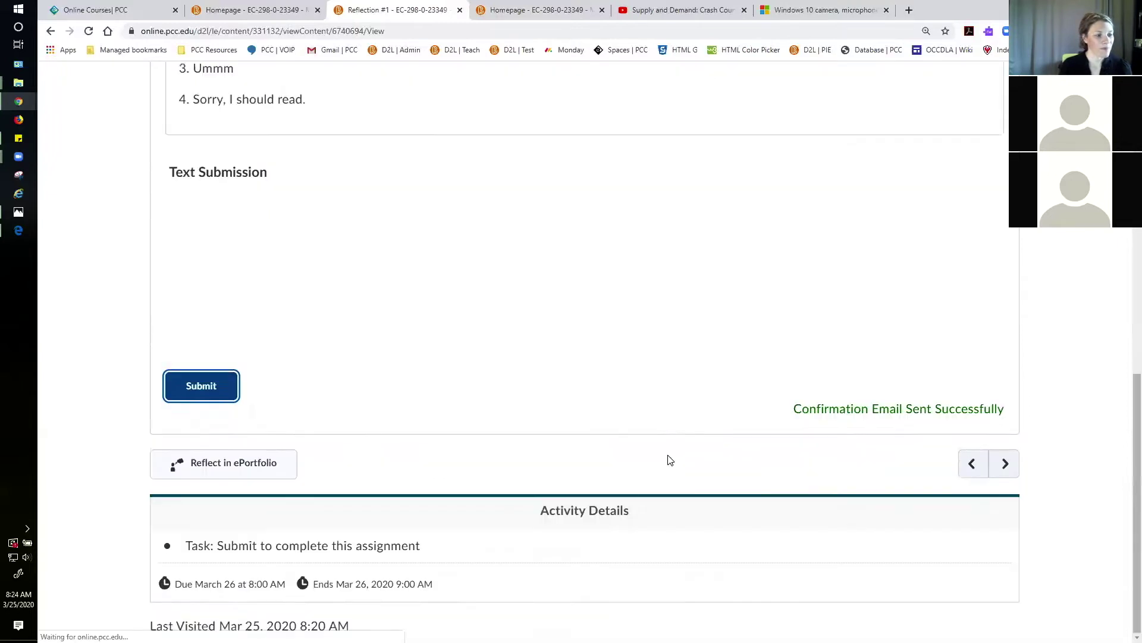
scroll(668, 464, up, 3)
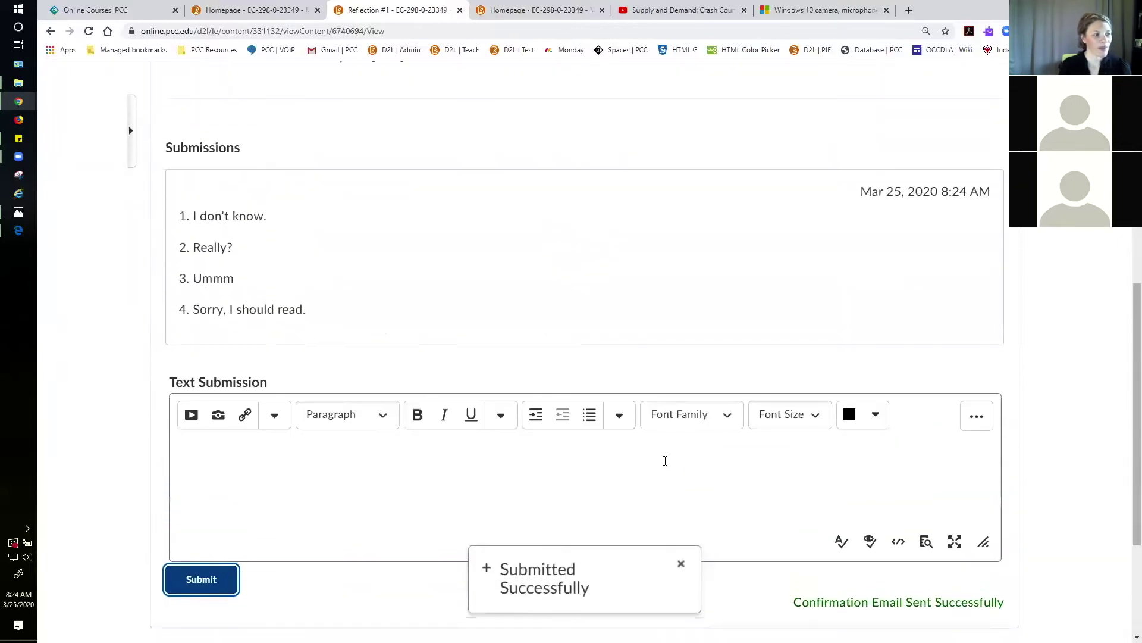
scroll(666, 464, up, 2)
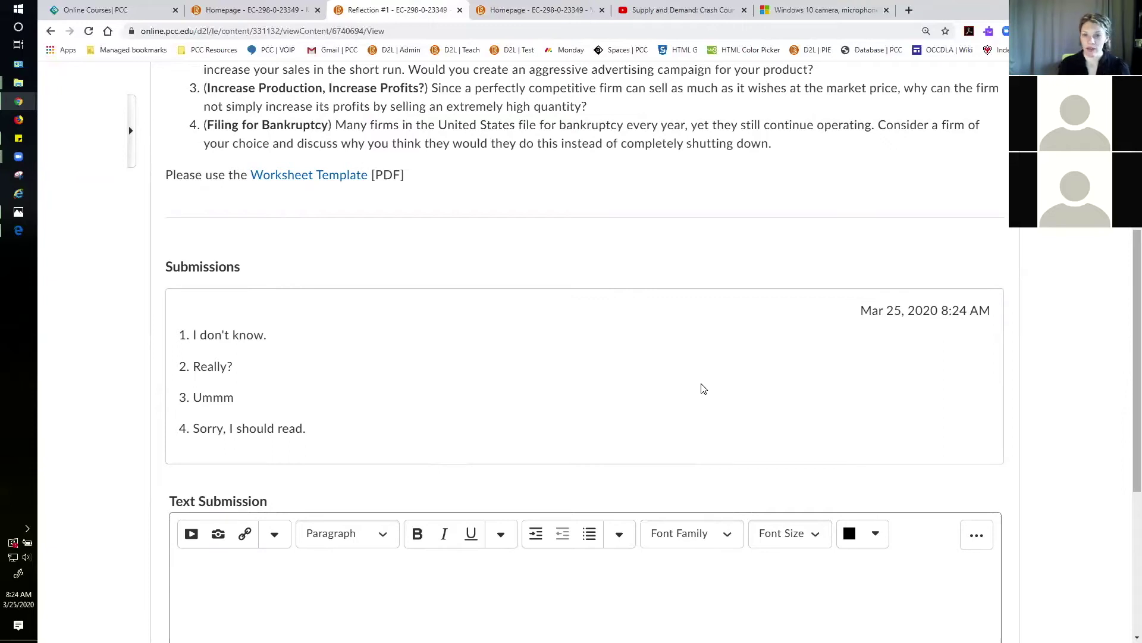
scroll(701, 387, down, 2)
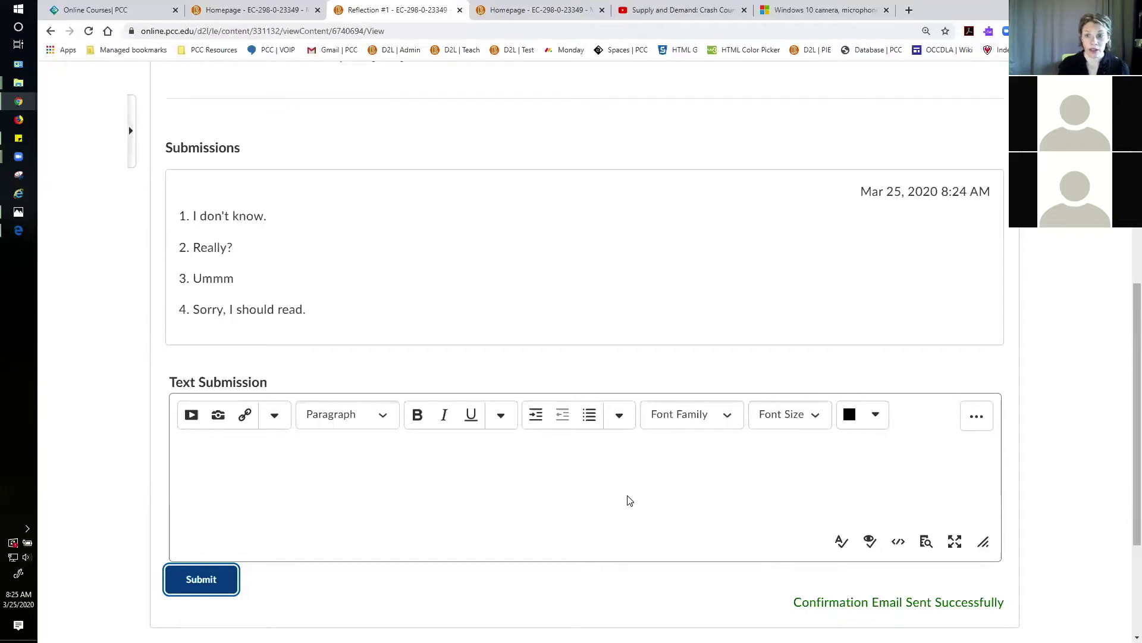
scroll(629, 500, up, 8)
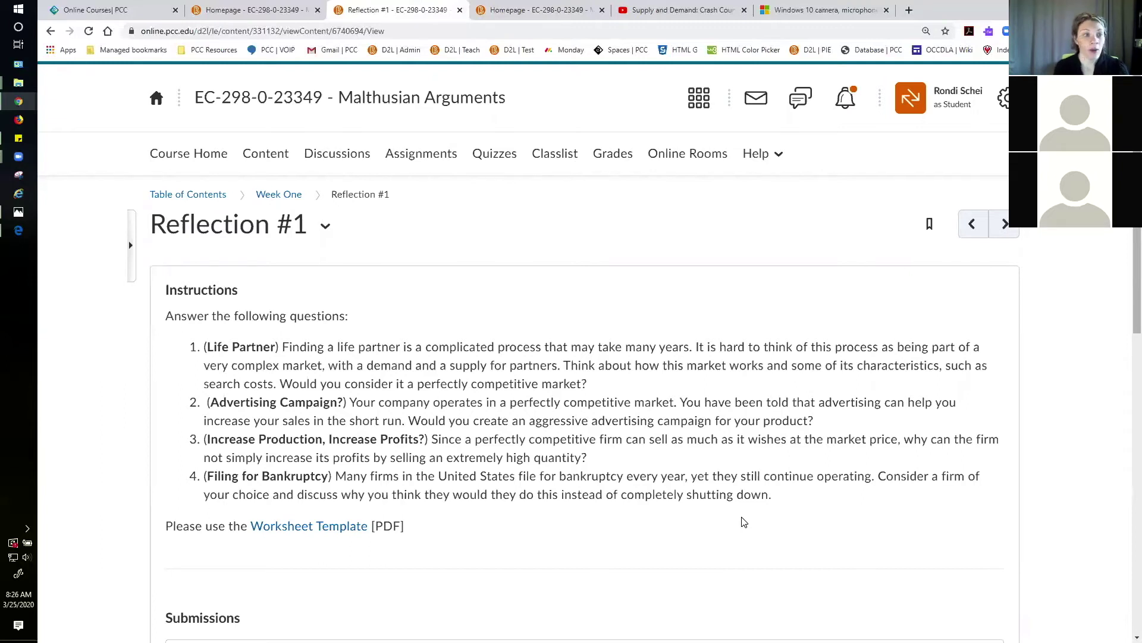
Open the Portland Community College D2L homepage in a separate browser tab and view it.
right_click(158, 101)
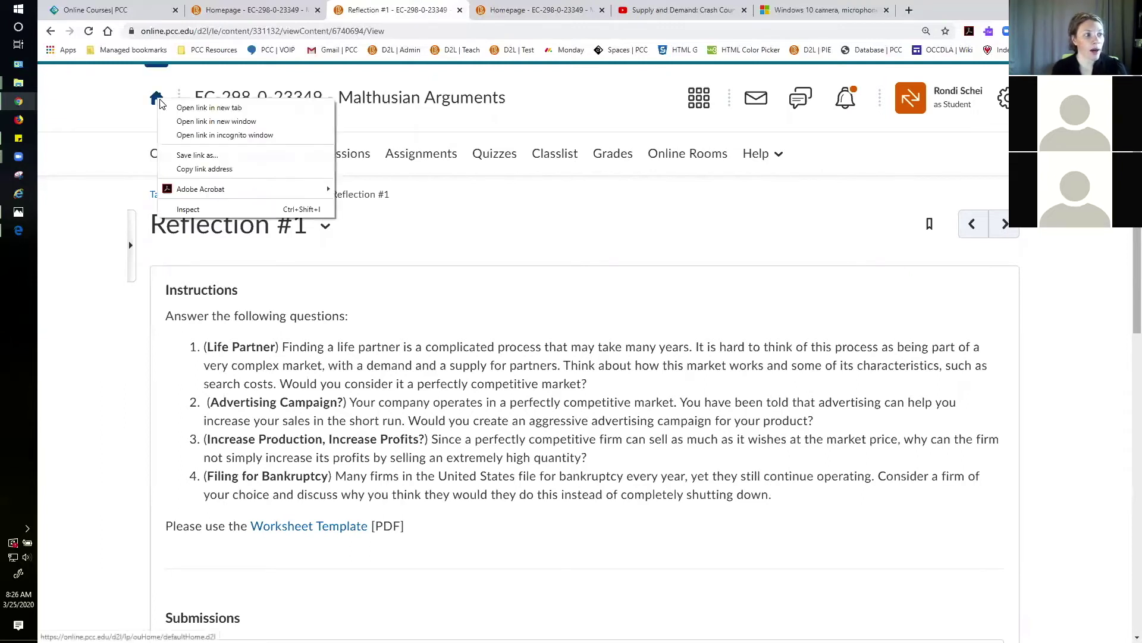
click(182, 108)
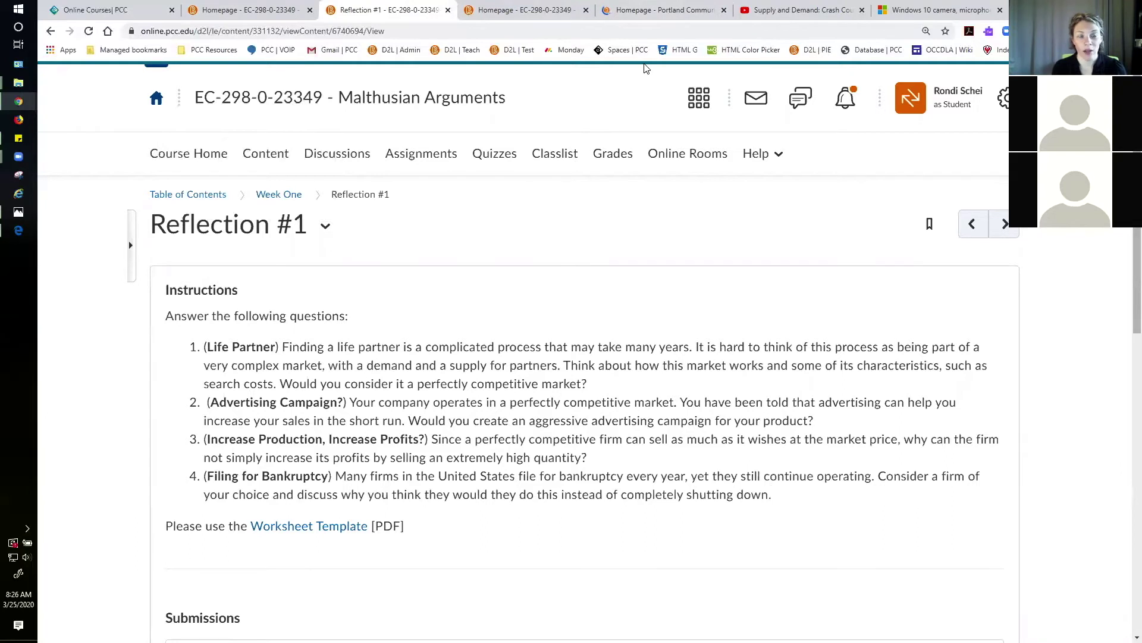
click(662, 10)
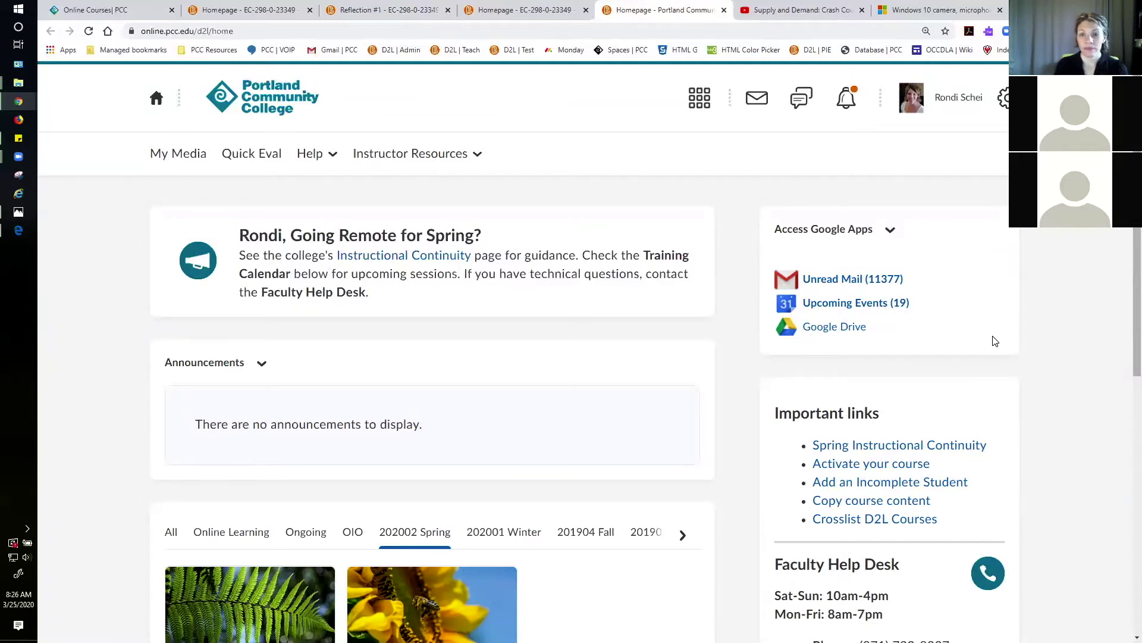
right_click(1002, 326)
click(1050, 253)
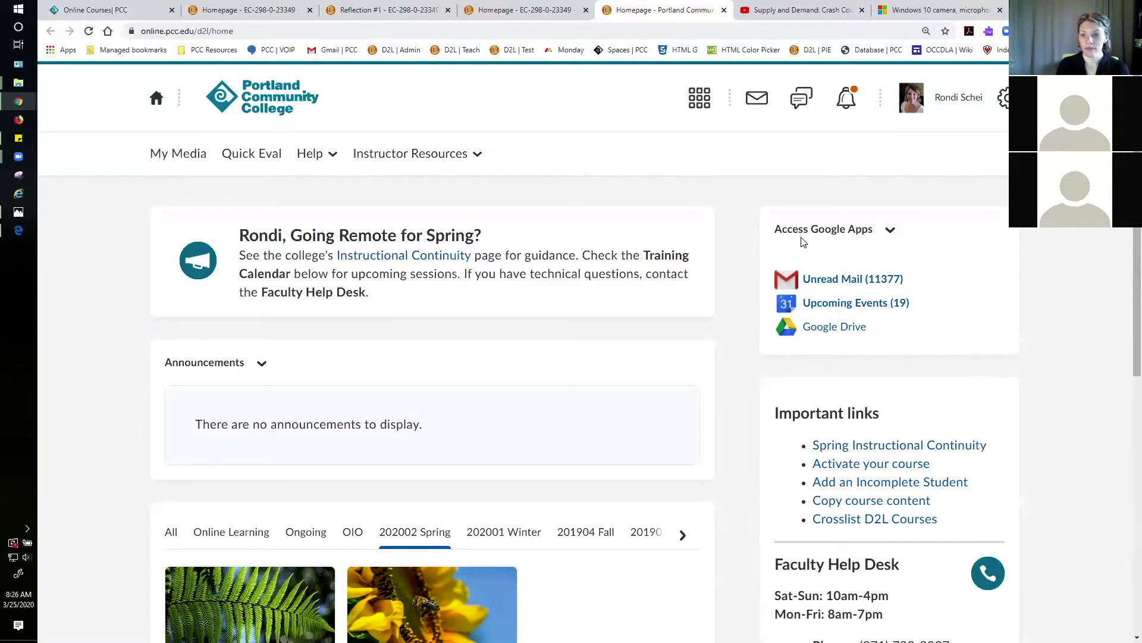
Return to the Reflection #1 tab and check which options its title menu offers in the student role.
click(260, 9)
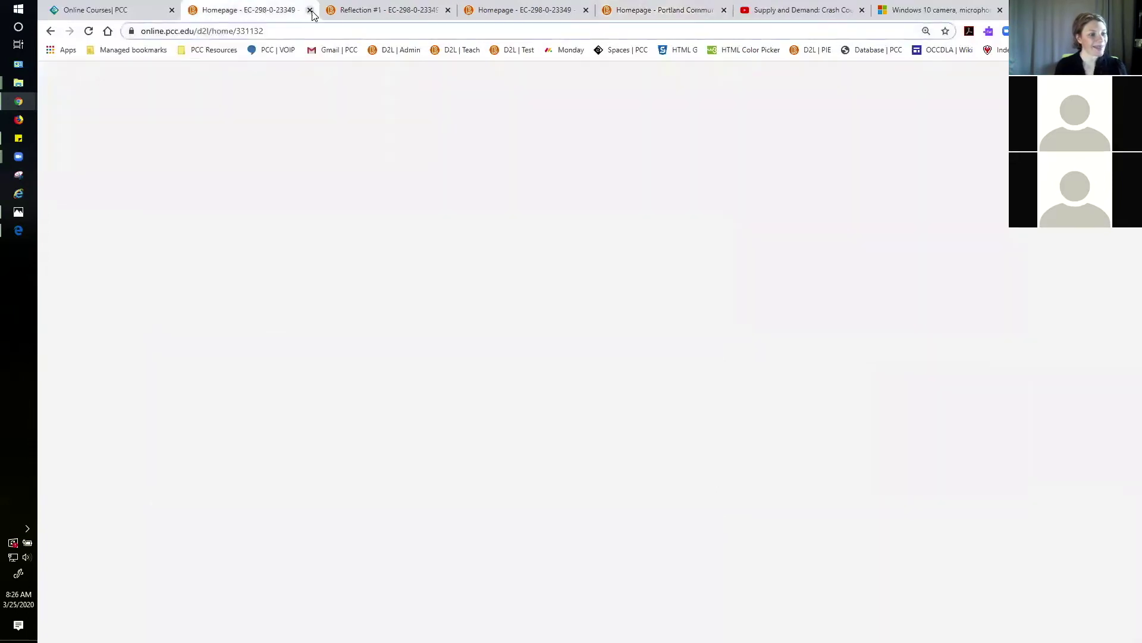
click(371, 9)
scroll(753, 281, down, 1)
scroll(753, 281, down, 2)
scroll(738, 284, up, 2)
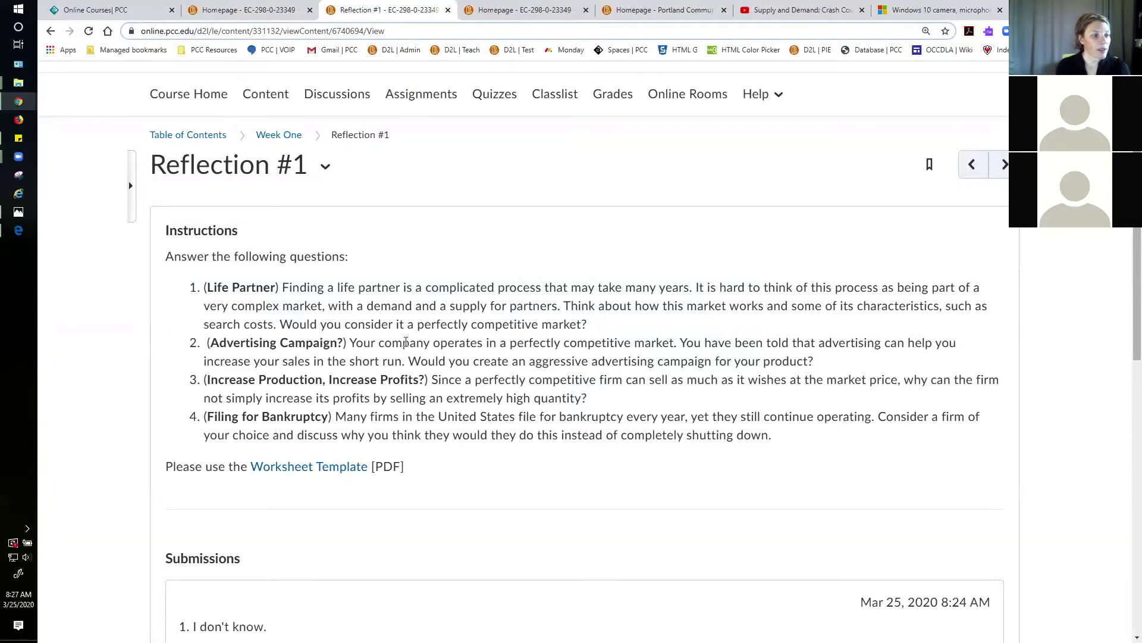
click(326, 166)
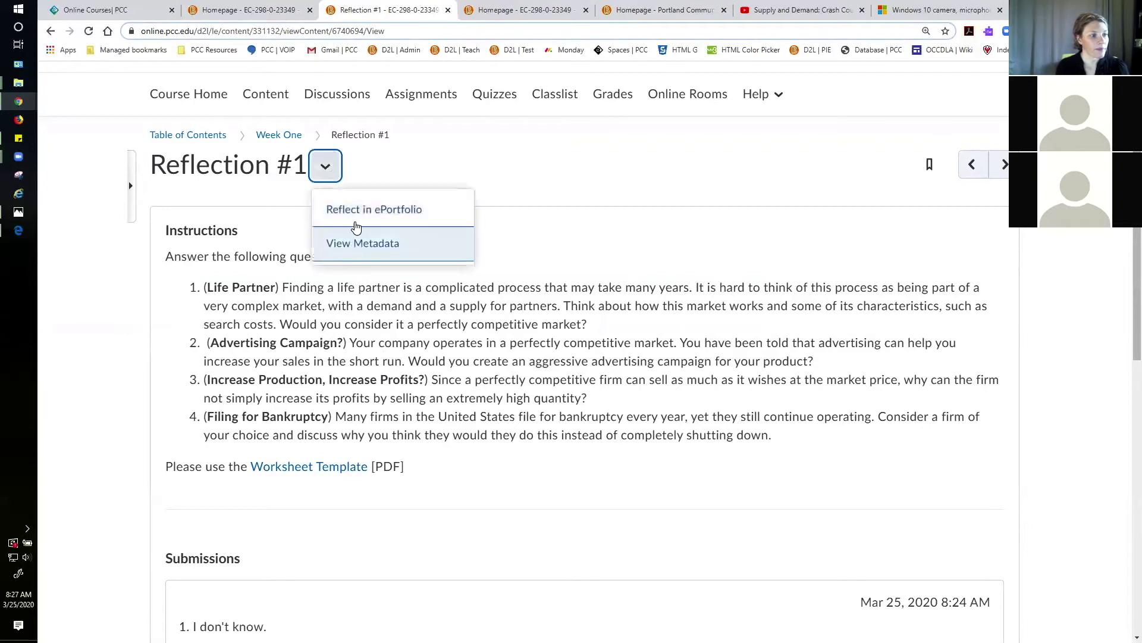
click(613, 204)
scroll(854, 286, up, 1)
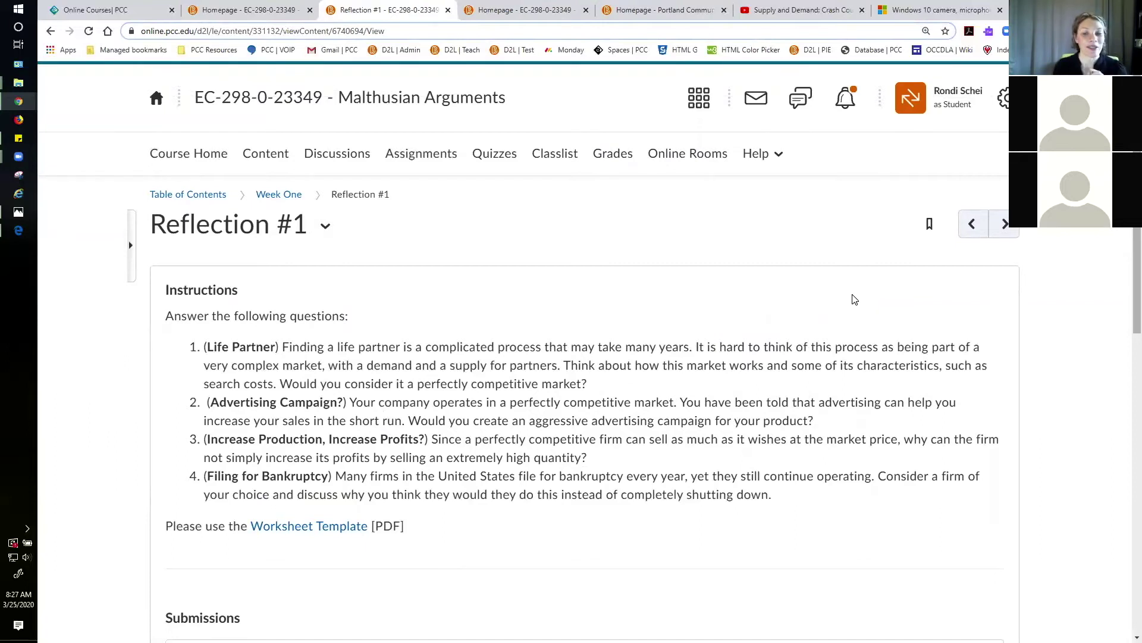
Leave the student role and reopen the Week One module in the course content.
click(966, 104)
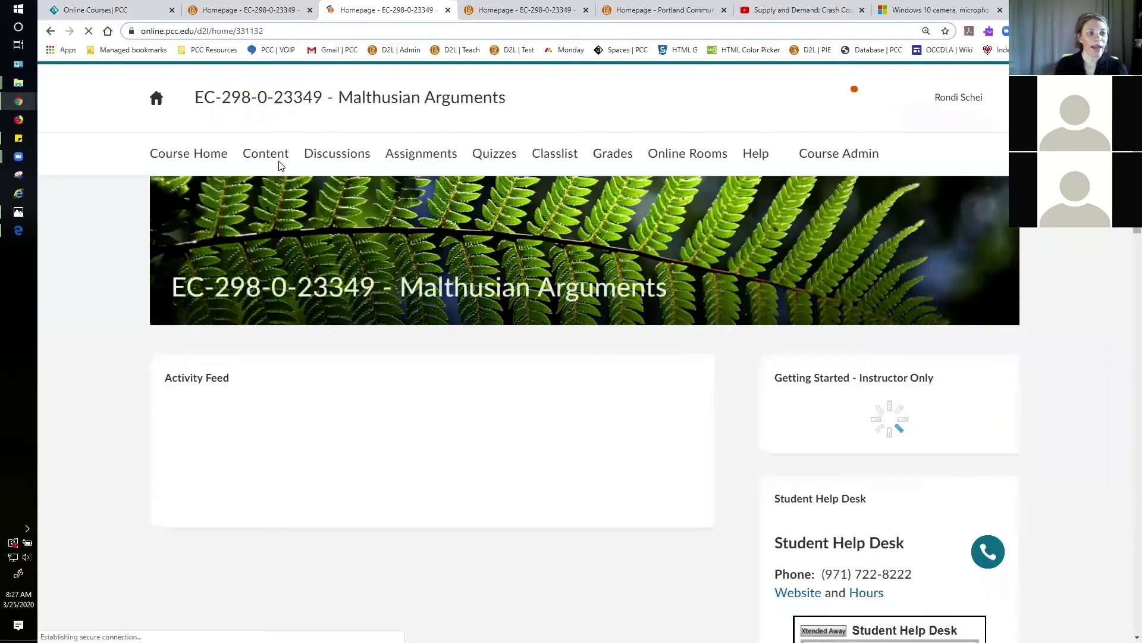
click(280, 162)
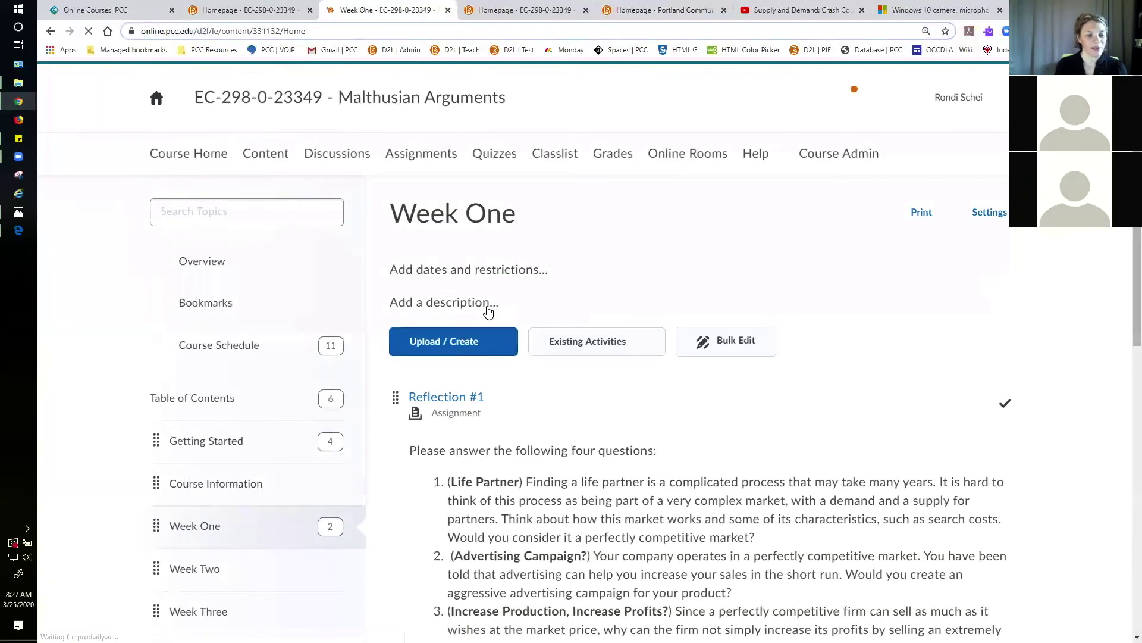
scroll(632, 322, down, 4)
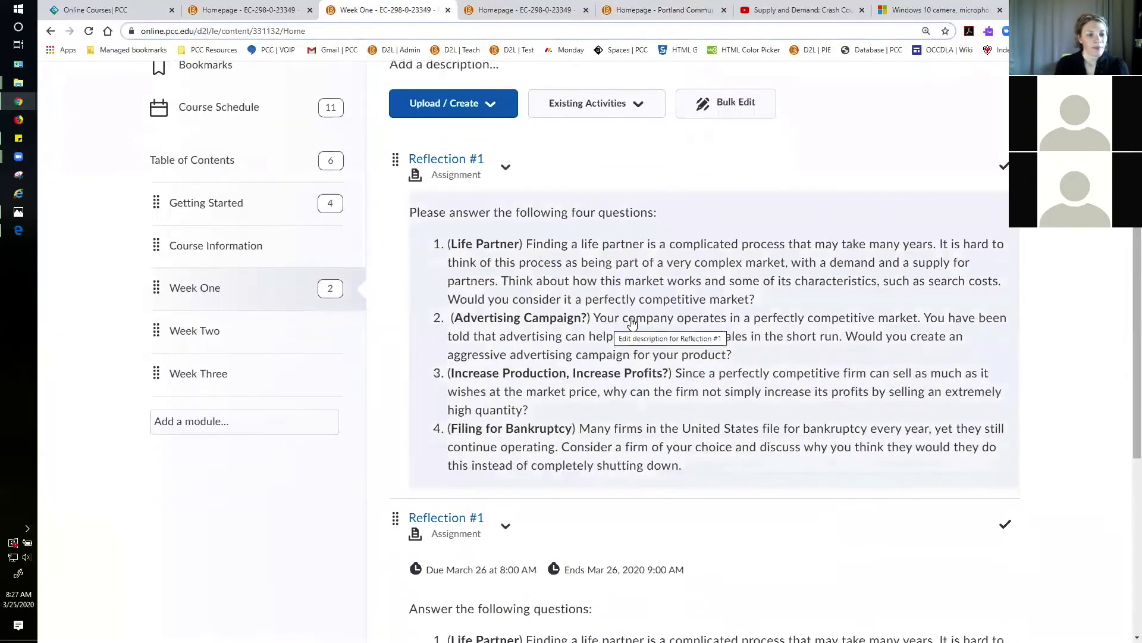
Edit the first Reflection #1 description, examine which sources Insert Stuff offers below question 4, and discard the edit.
click(632, 322)
scroll(762, 288, down, 5)
click(751, 299)
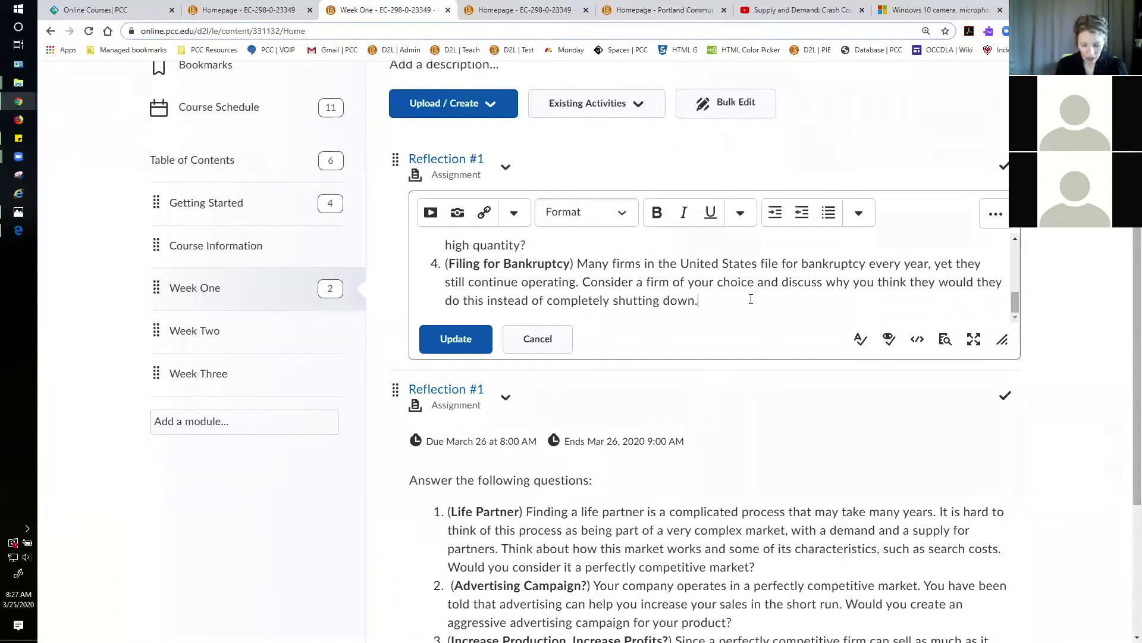
key(Return)
key(Return)
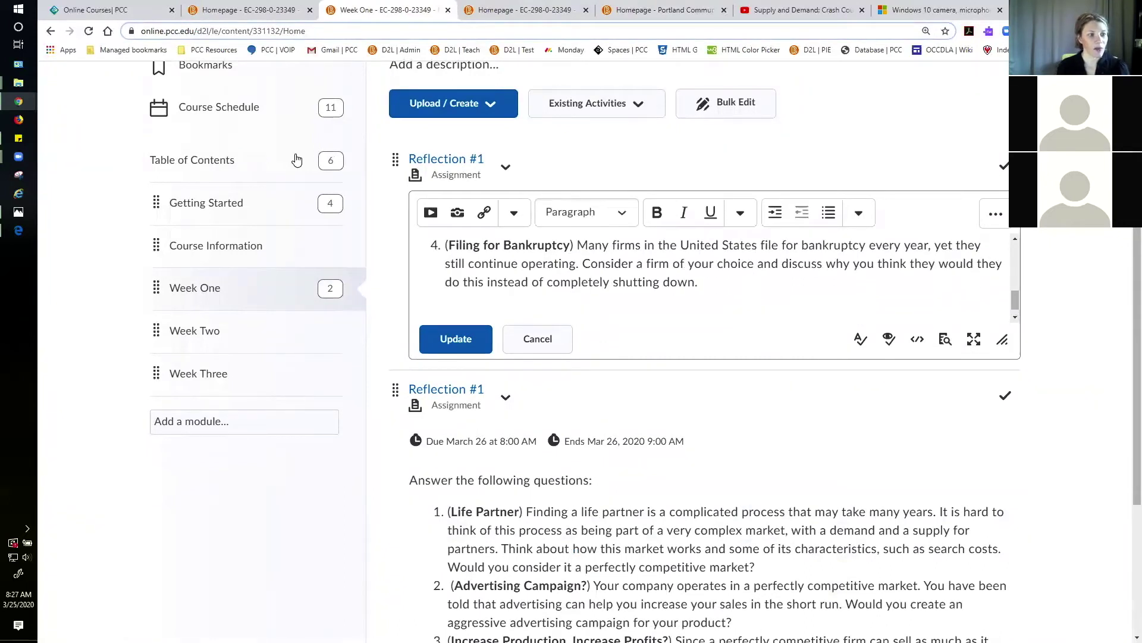
click(431, 212)
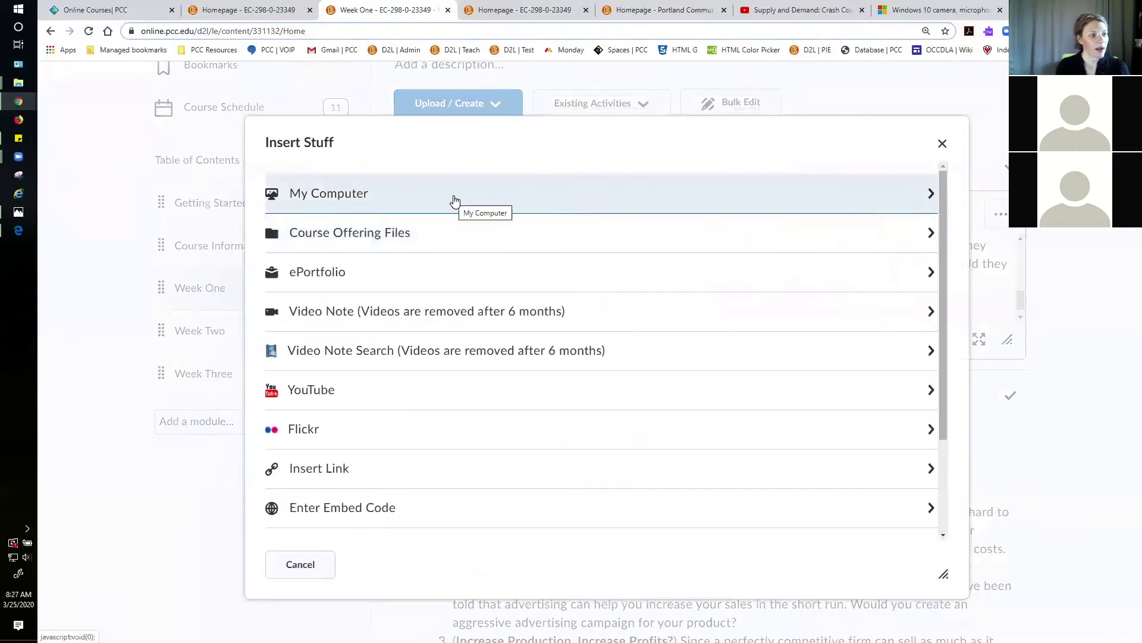
click(455, 200)
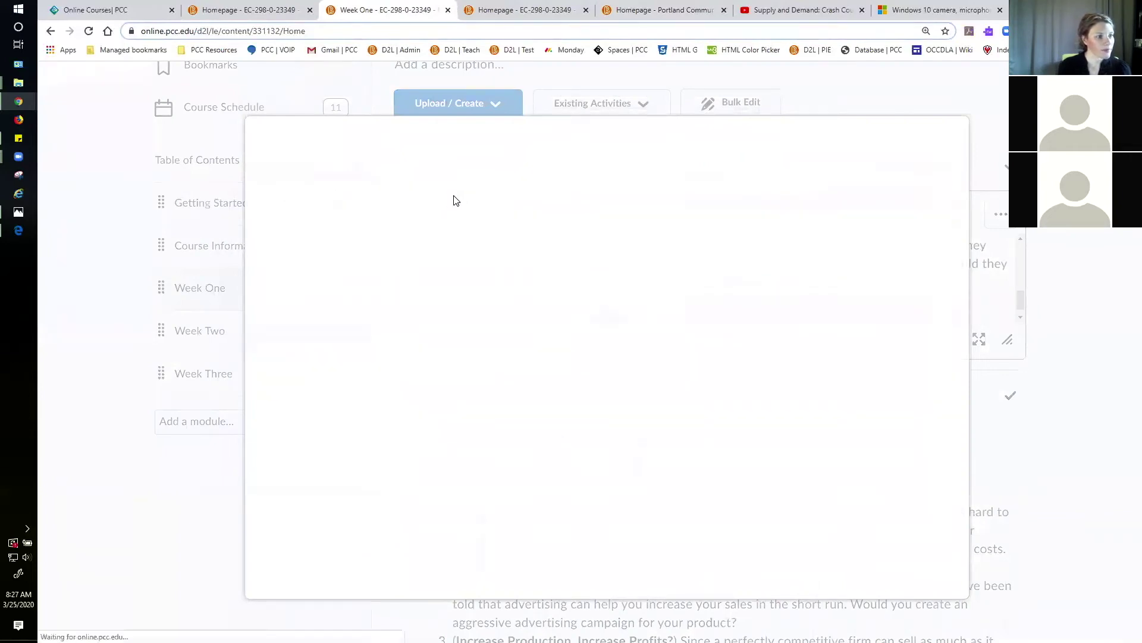
click(942, 143)
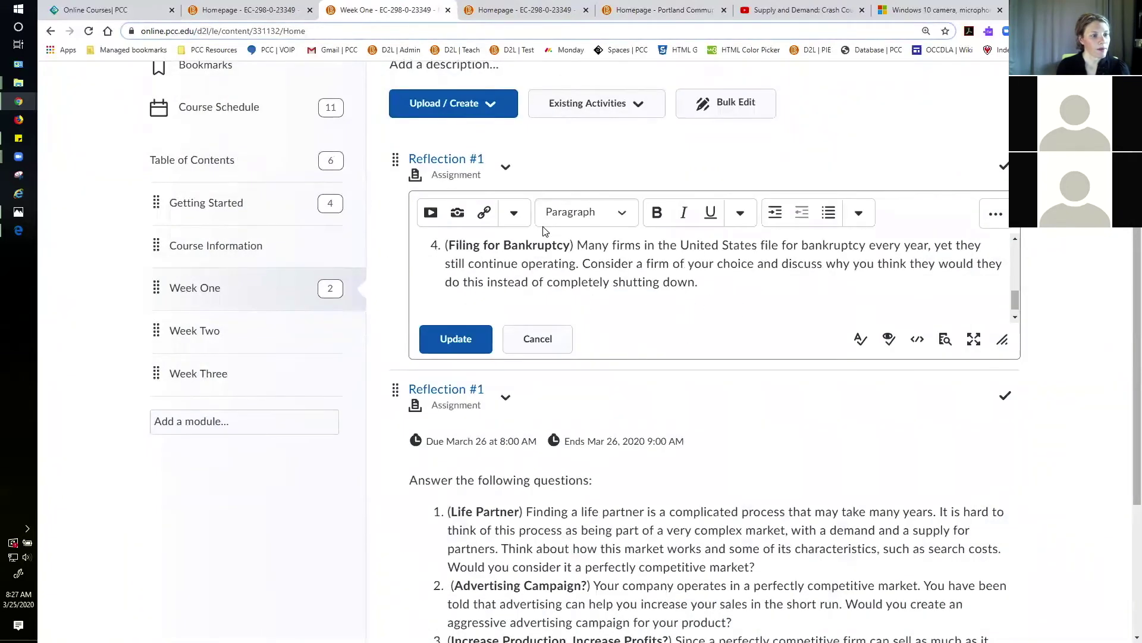
click(443, 221)
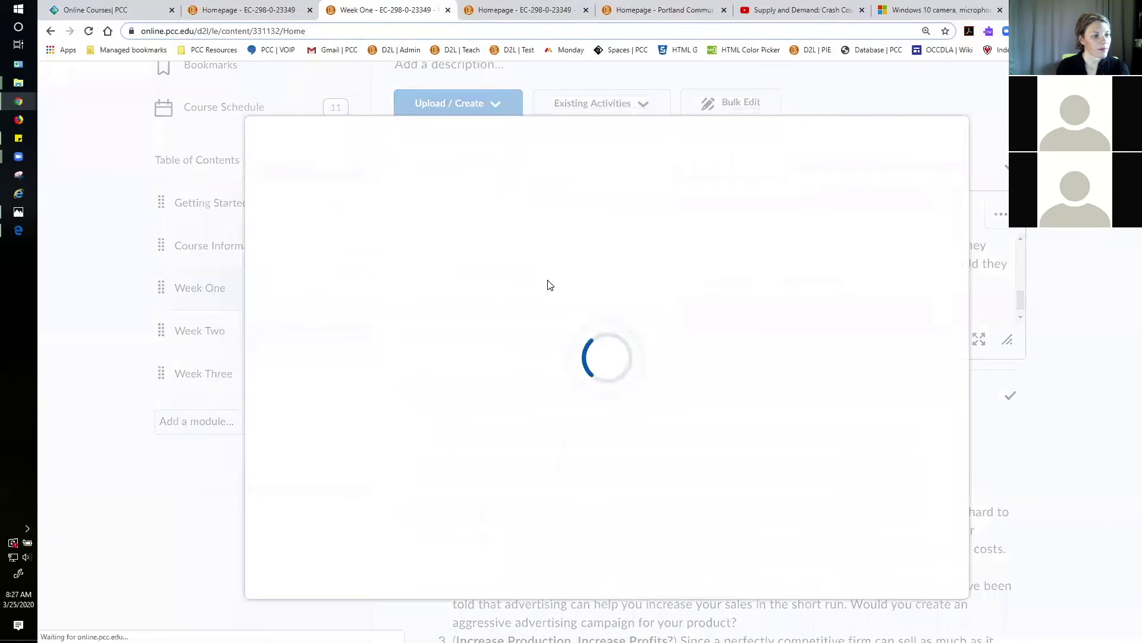
scroll(548, 288, down, 2)
scroll(550, 290, up, 2)
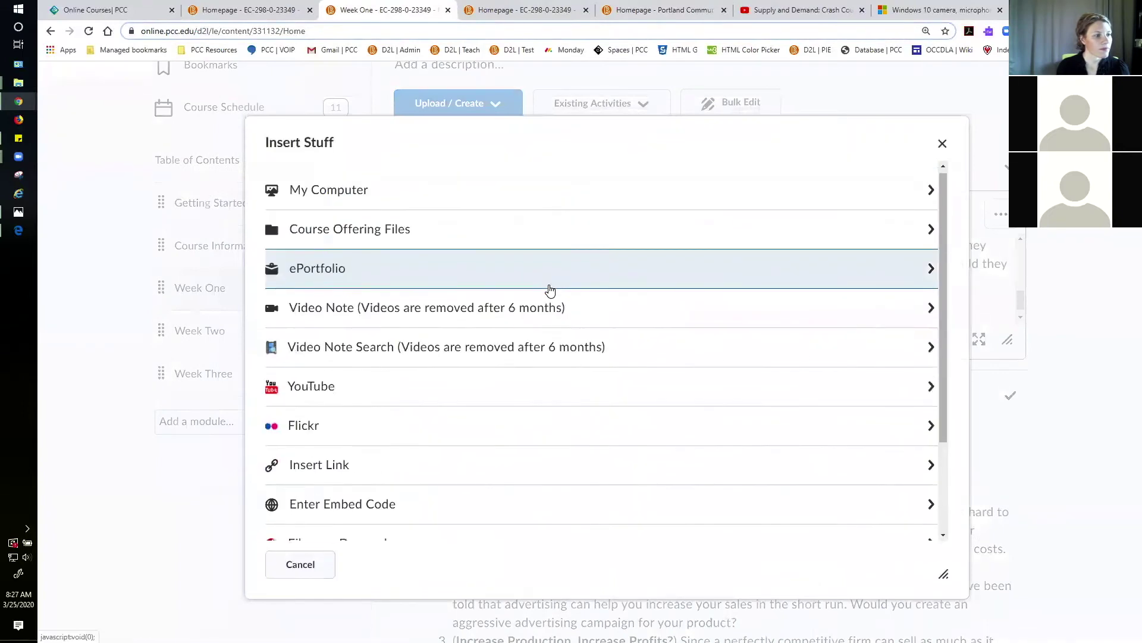
click(944, 145)
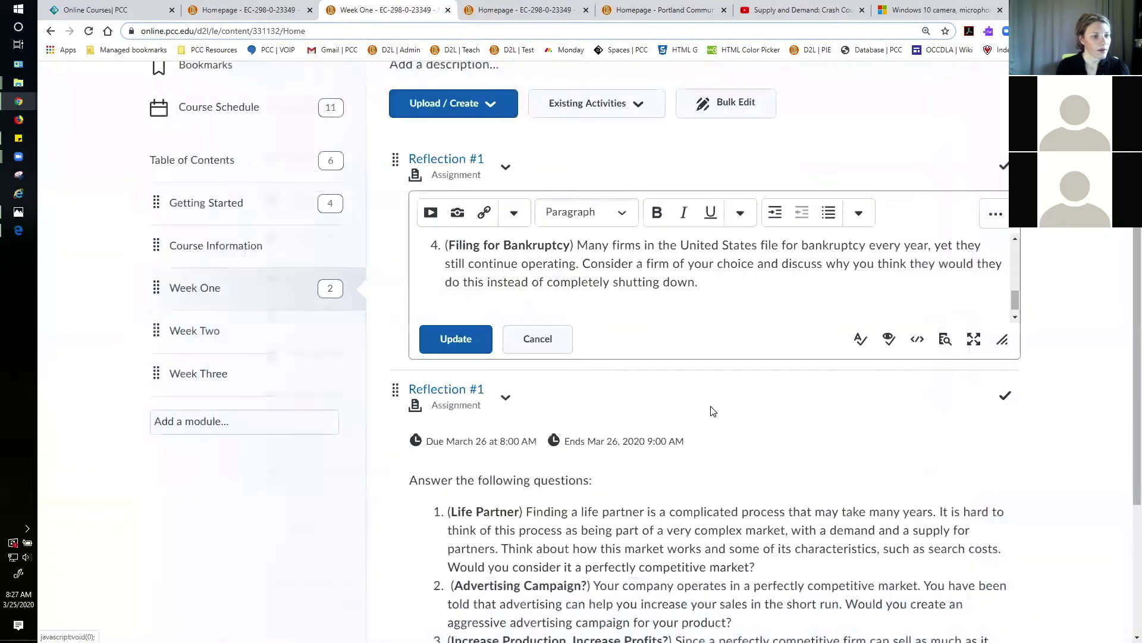
click(551, 351)
Check which file sources are offered for uploading files to the Week One module, leaving without adding one.
scroll(839, 425, down, 2)
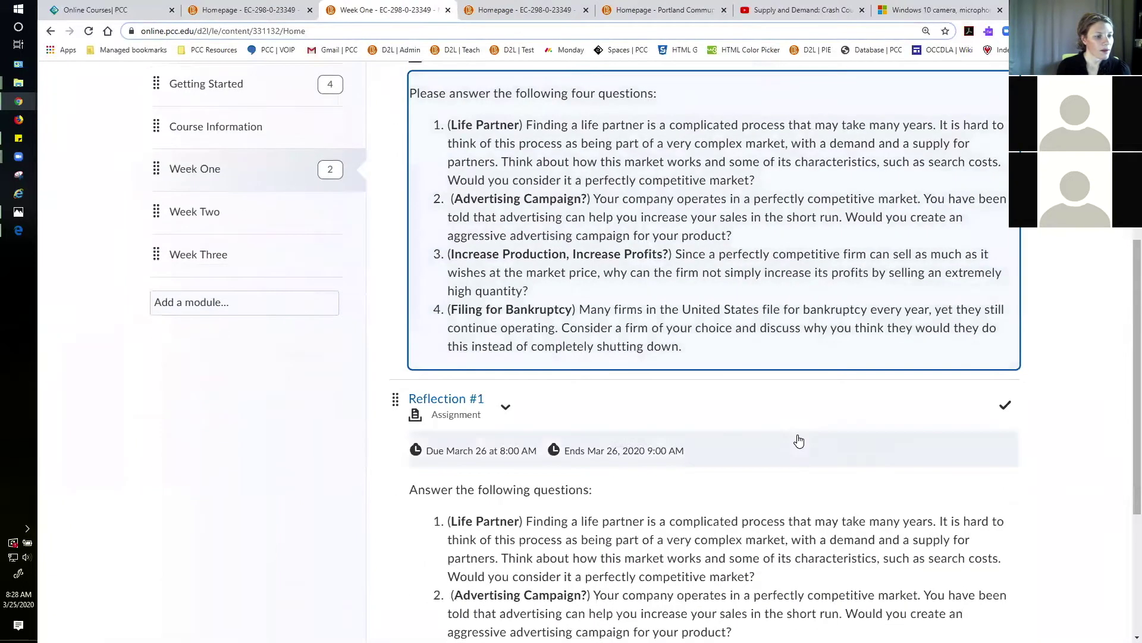
scroll(800, 440, up, 1)
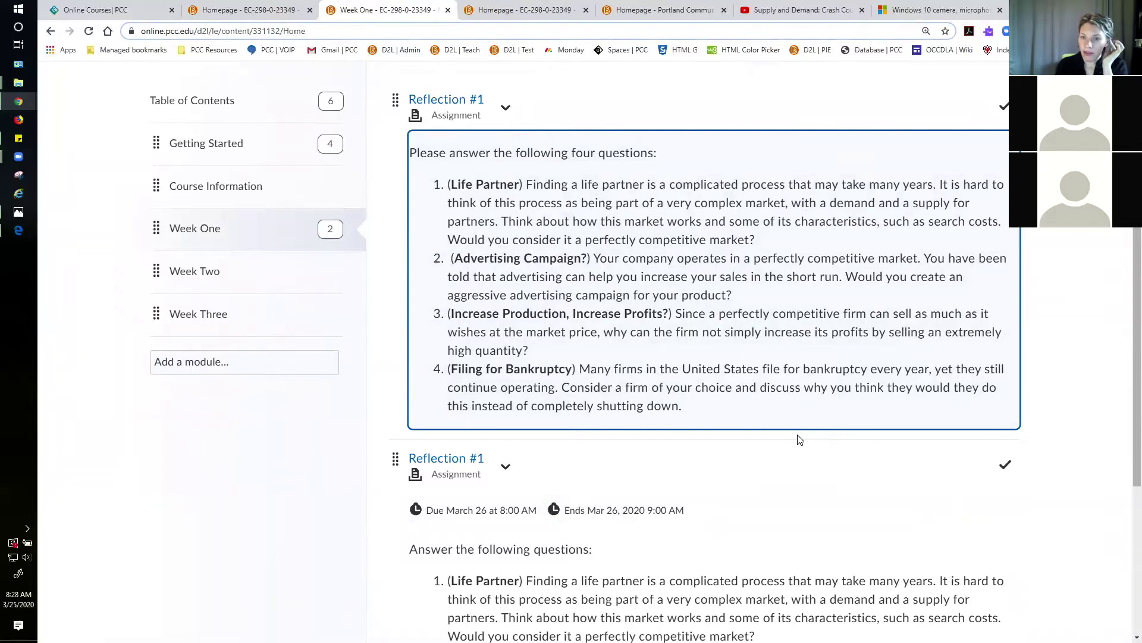
scroll(800, 439, up, 1)
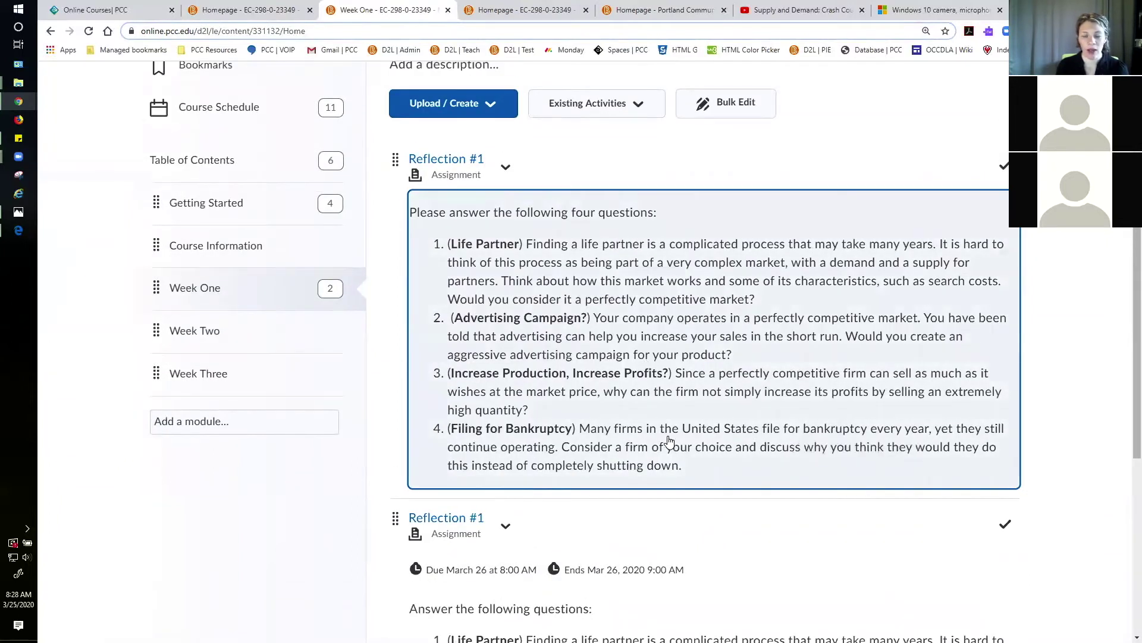
scroll(586, 408, up, 2)
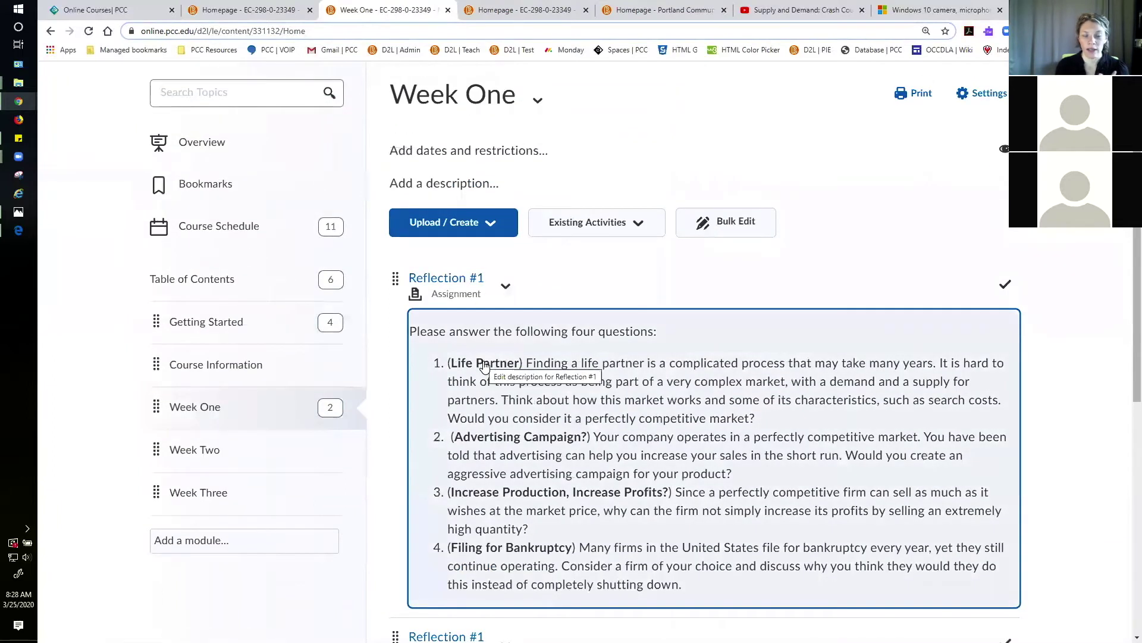
click(494, 236)
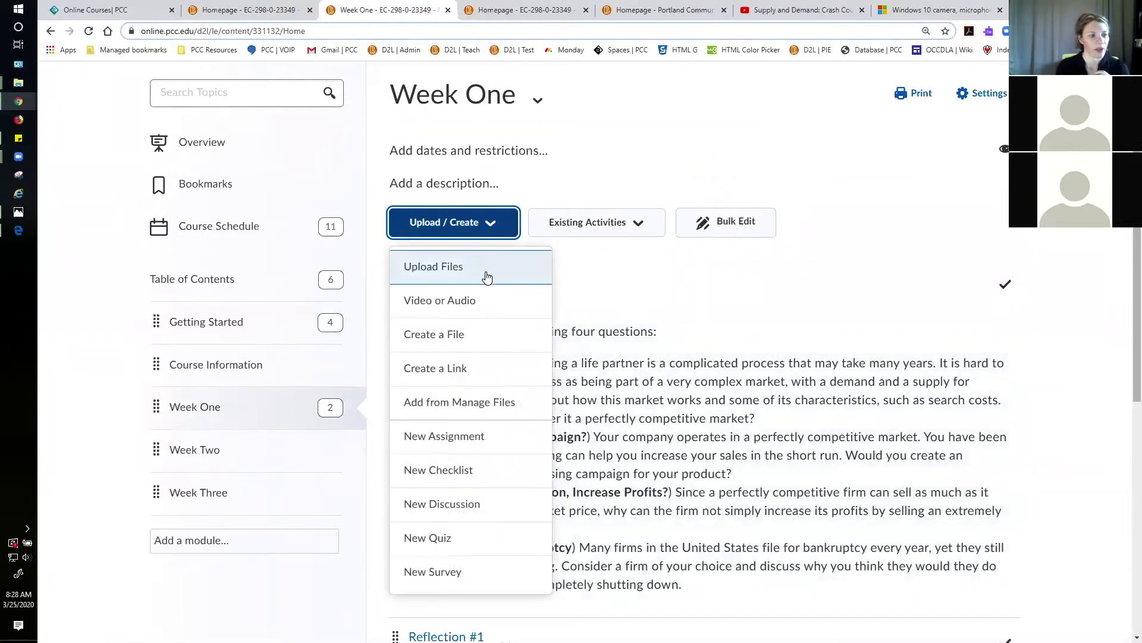
click(446, 271)
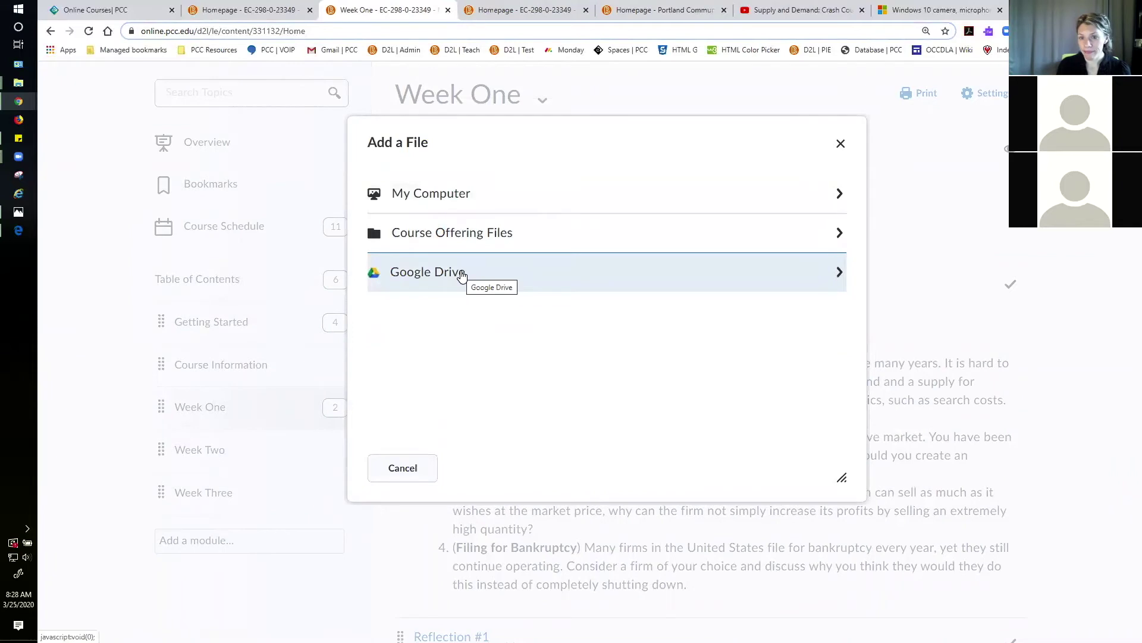
click(425, 470)
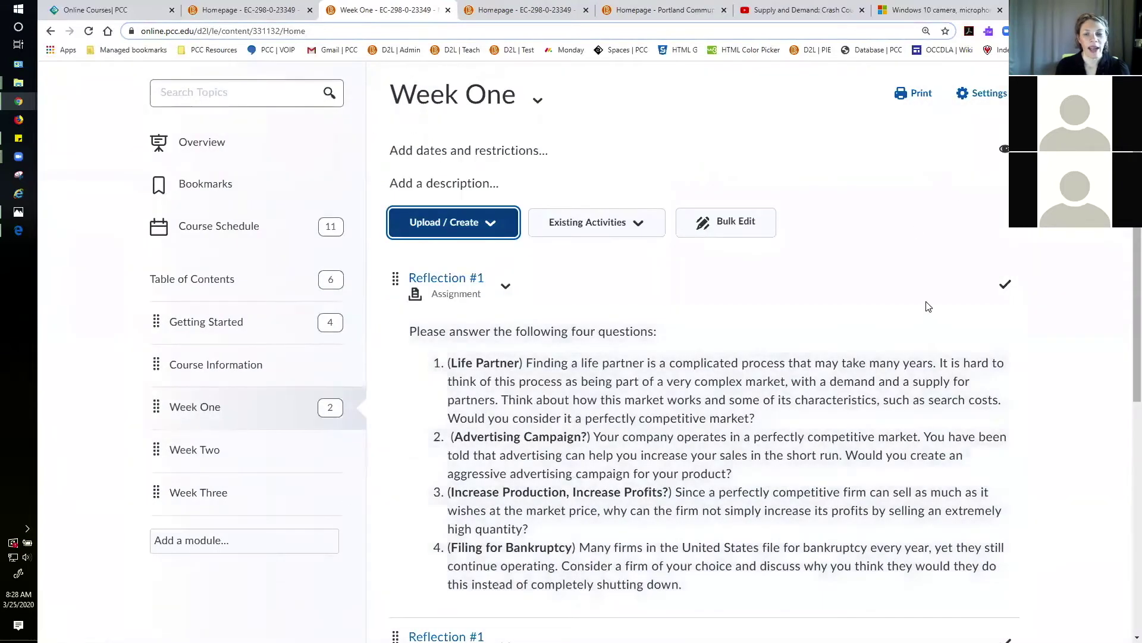
Switch back to the student role and open the submission area of the first Reflection #1 in Week One.
scroll(947, 268, up, 2)
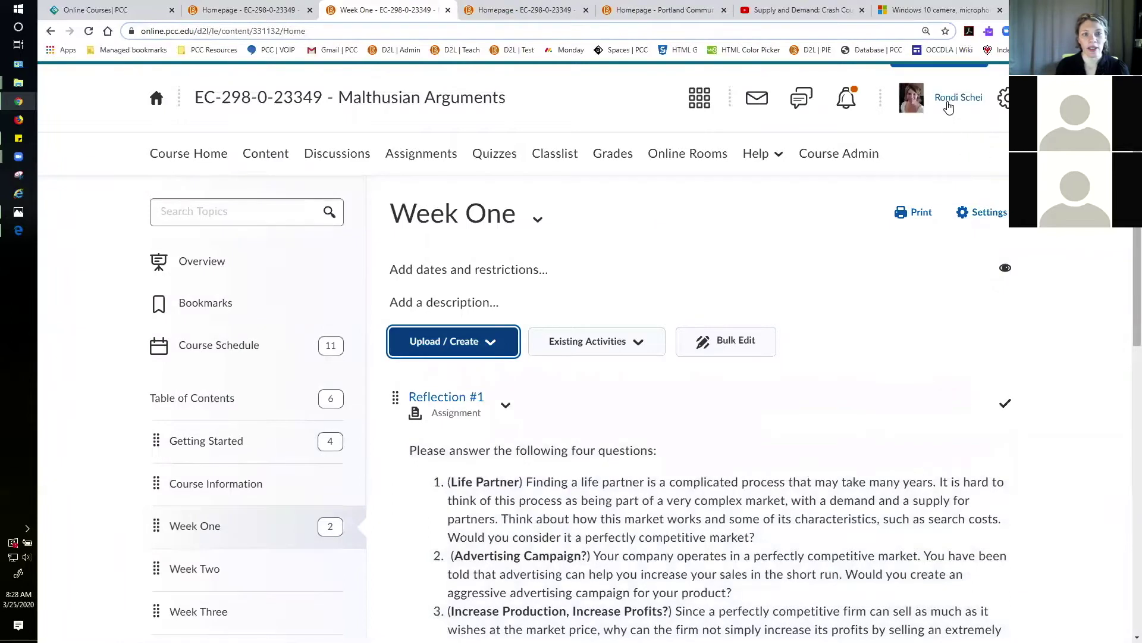
click(947, 105)
click(945, 162)
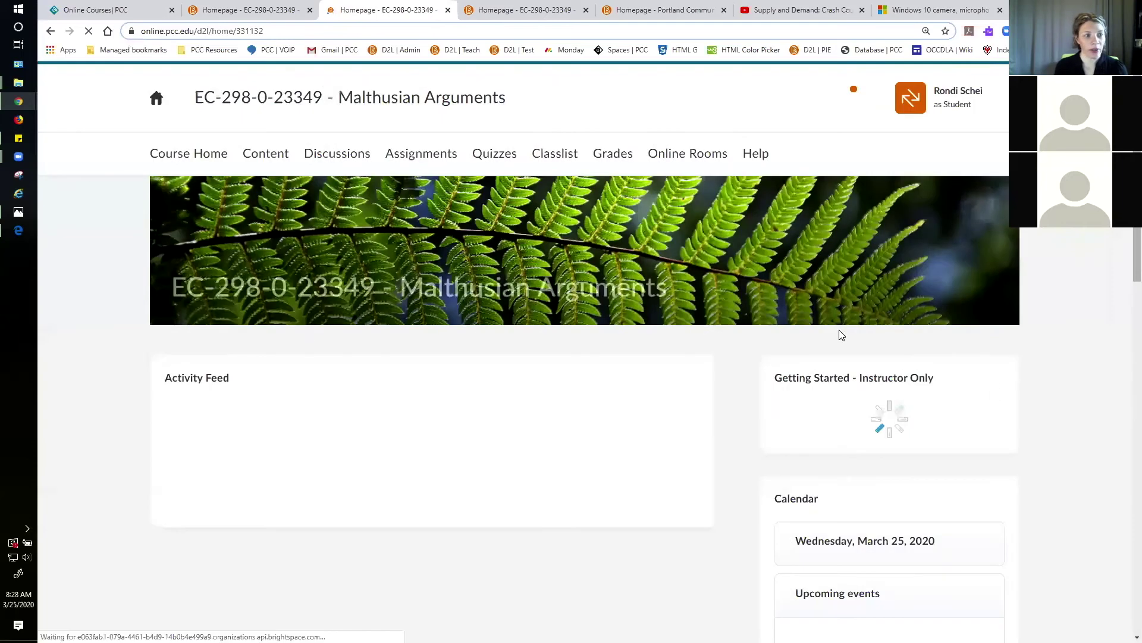
click(266, 154)
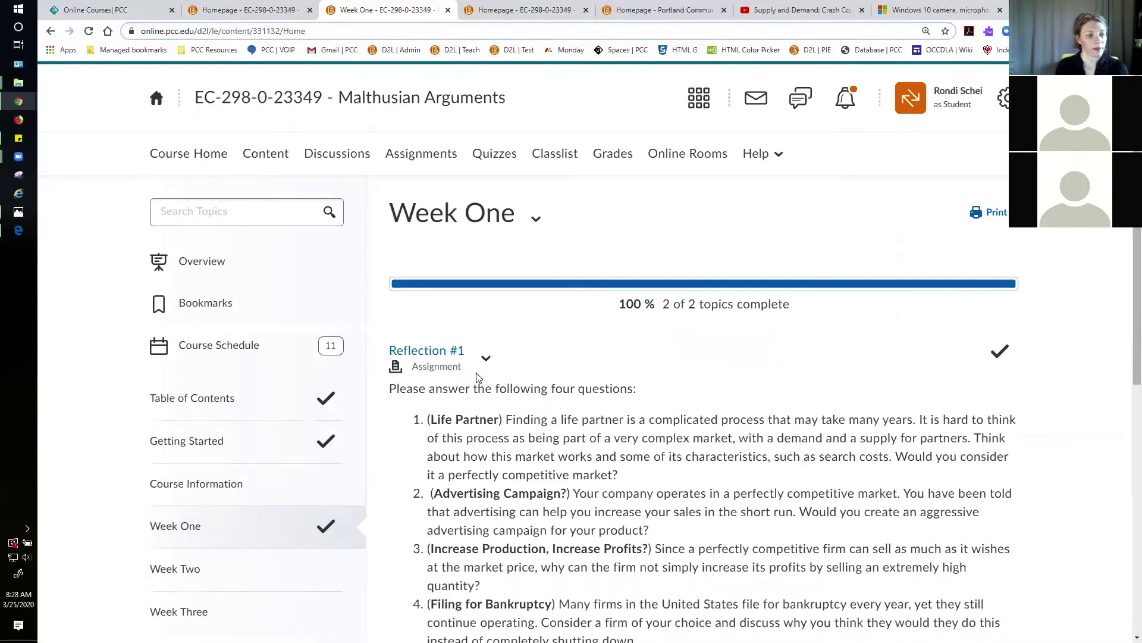
click(427, 351)
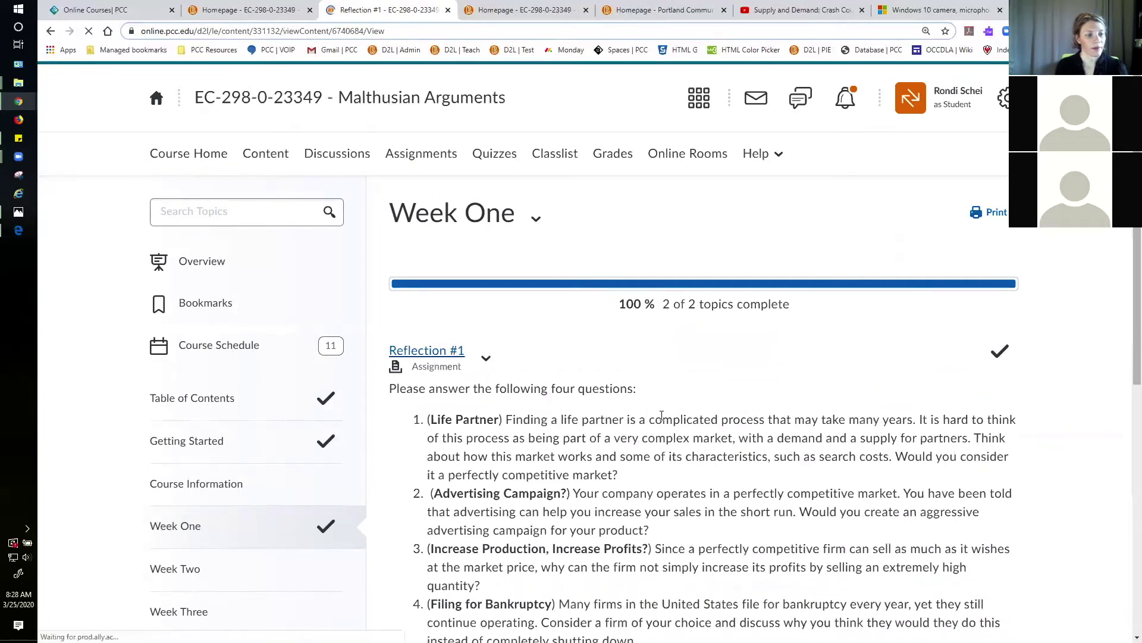
scroll(661, 415, down, 6)
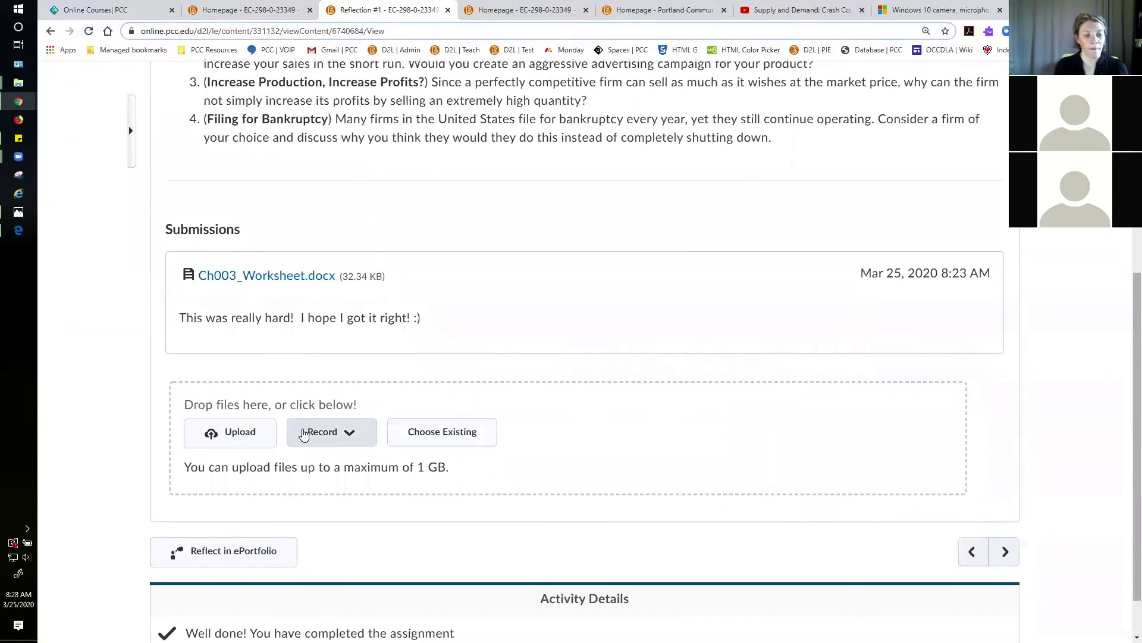
Attach "Welcome to the Content area of D2L Brightspace.docx" from Google Drive to the Reflection #1 submission.
click(240, 439)
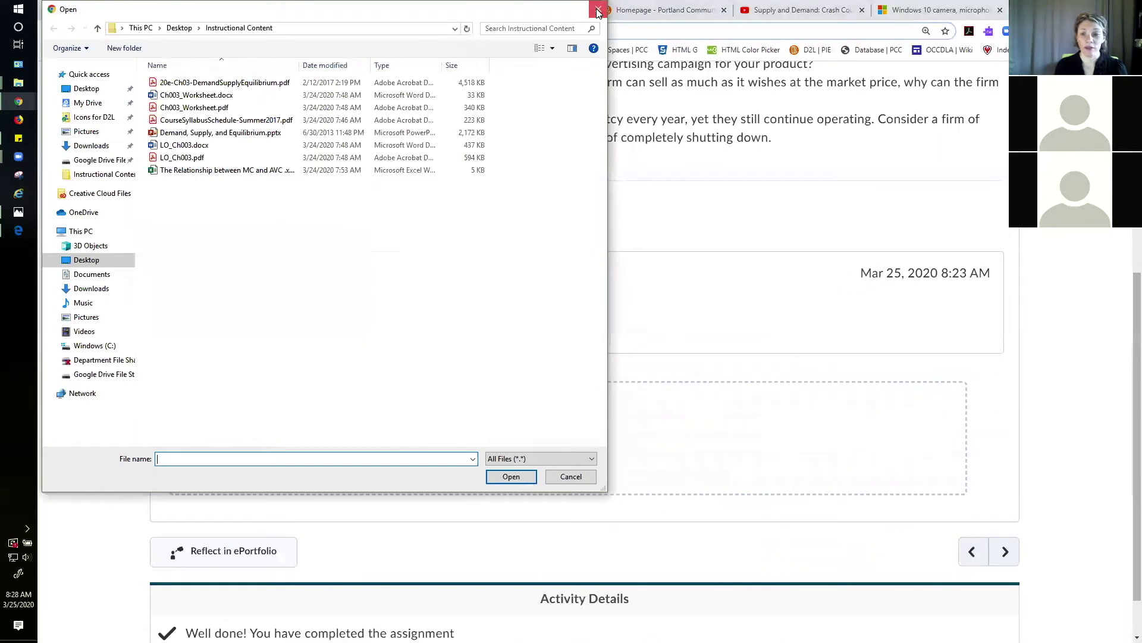
click(598, 9)
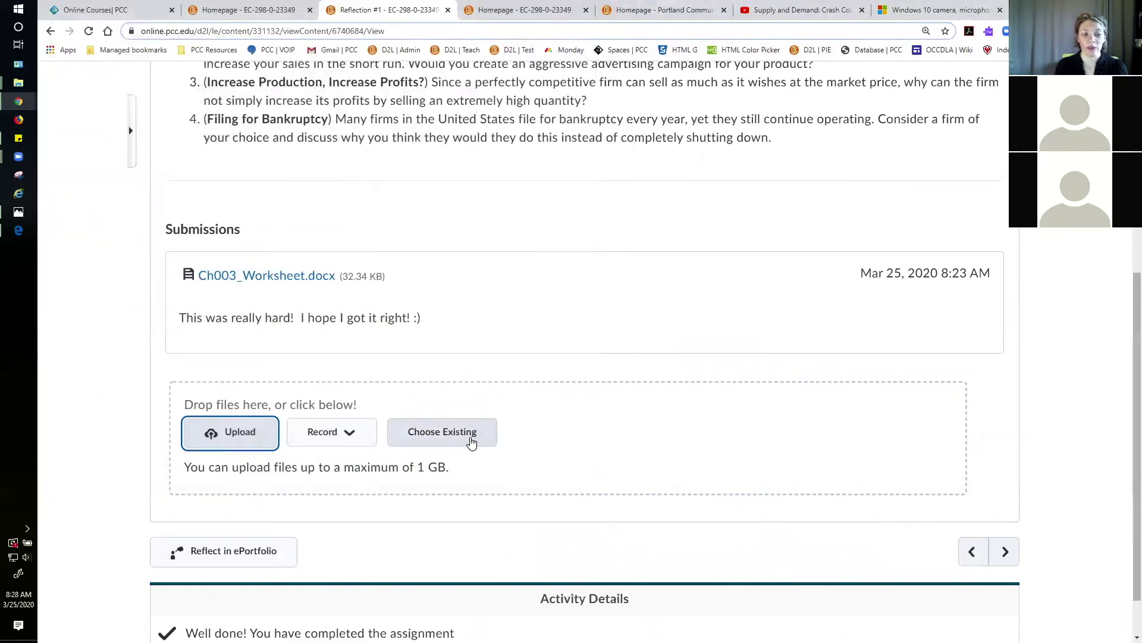
click(433, 443)
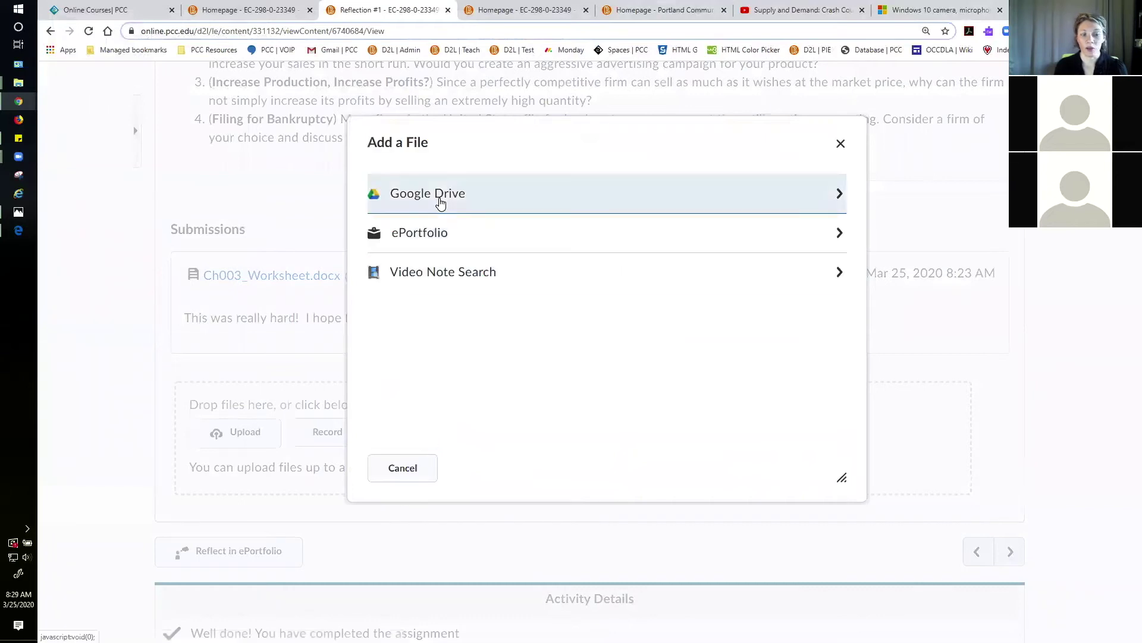
click(463, 203)
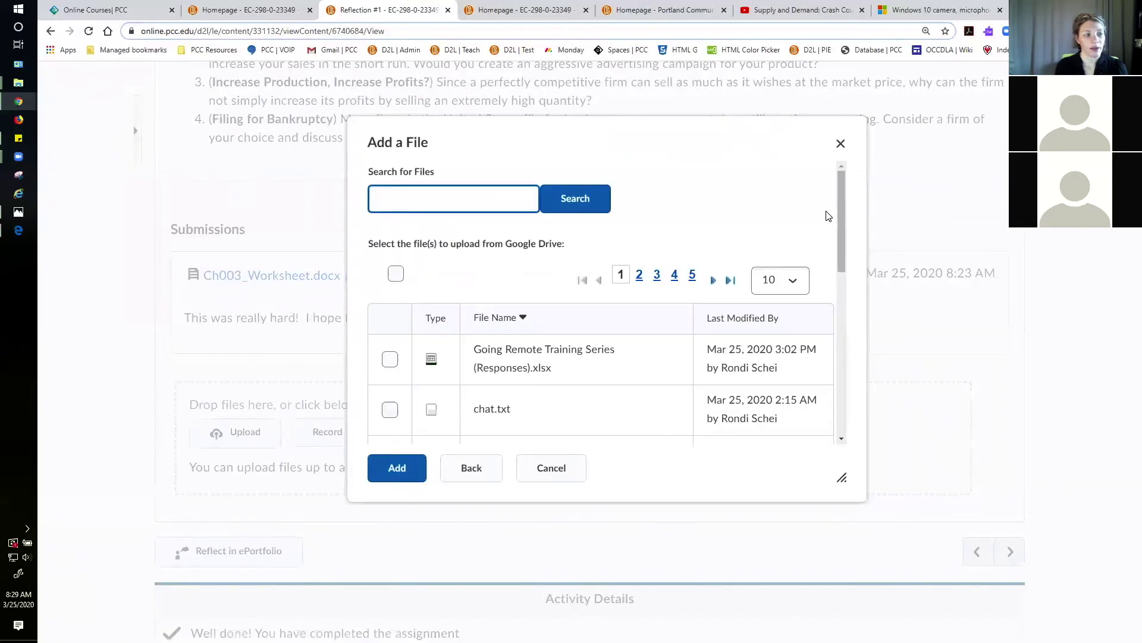
scroll(591, 356, down, 3)
scroll(591, 356, down, 5)
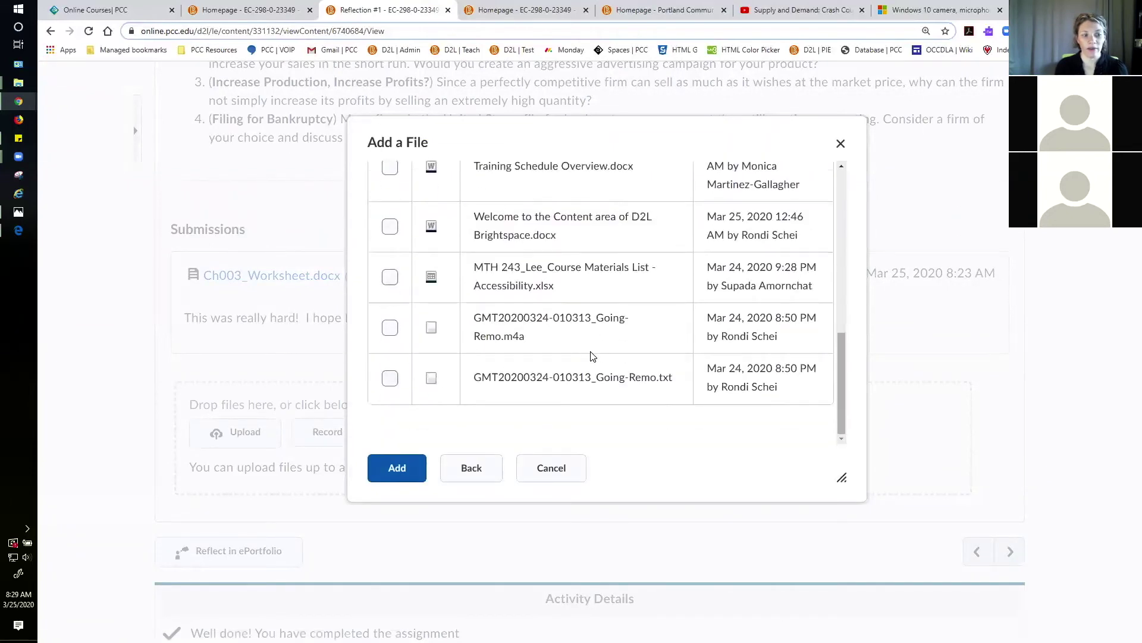
scroll(591, 356, up, 10)
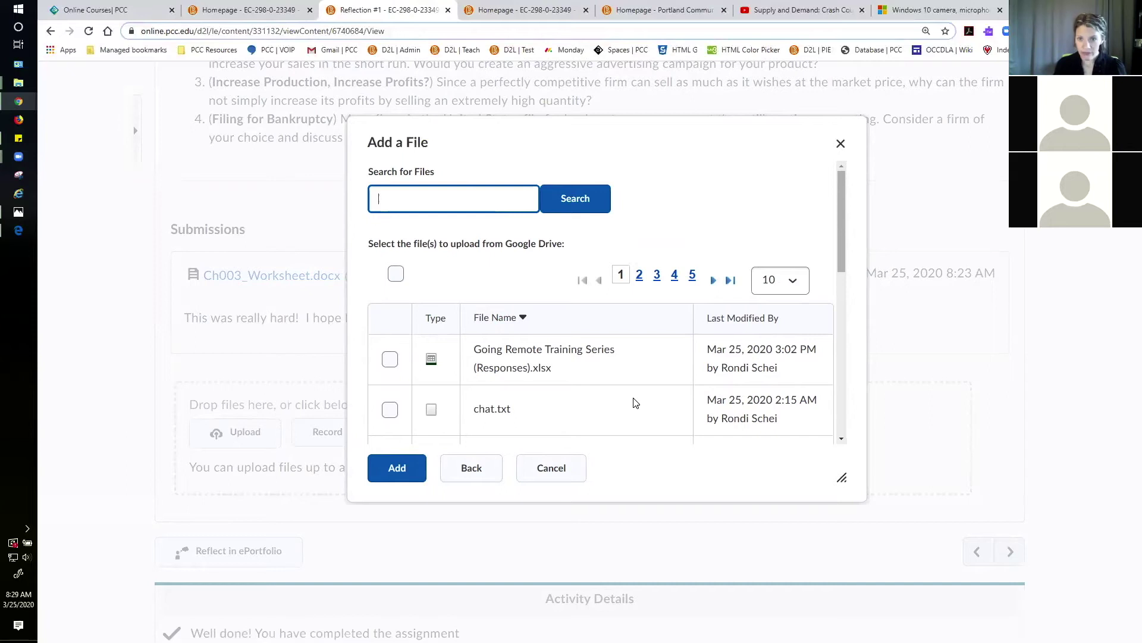
scroll(636, 404, down, 5)
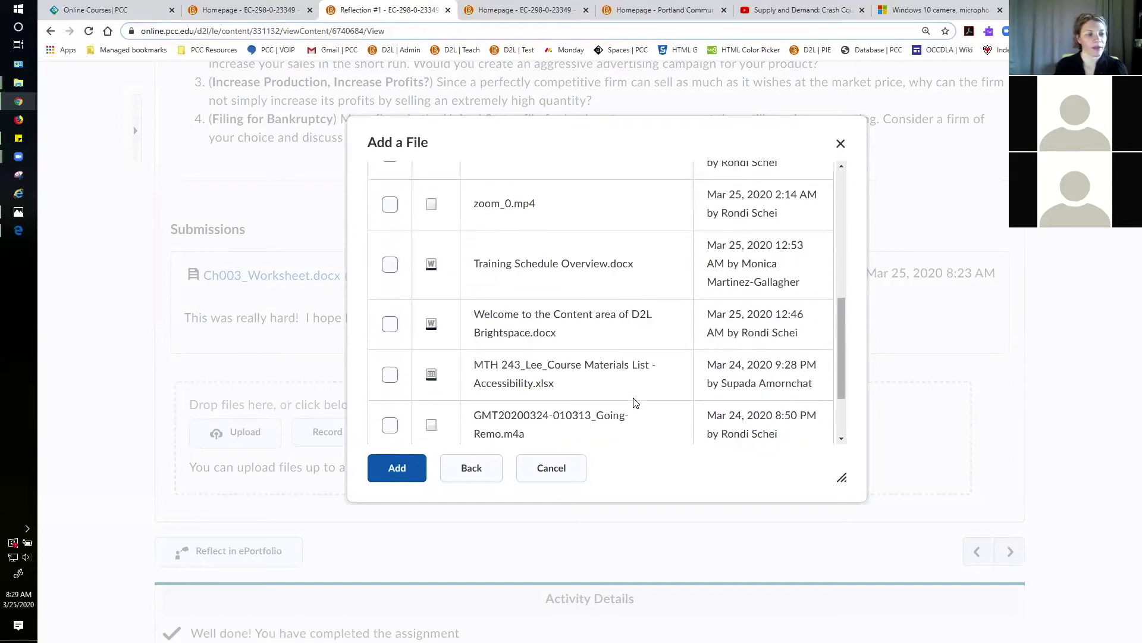
click(390, 324)
click(393, 466)
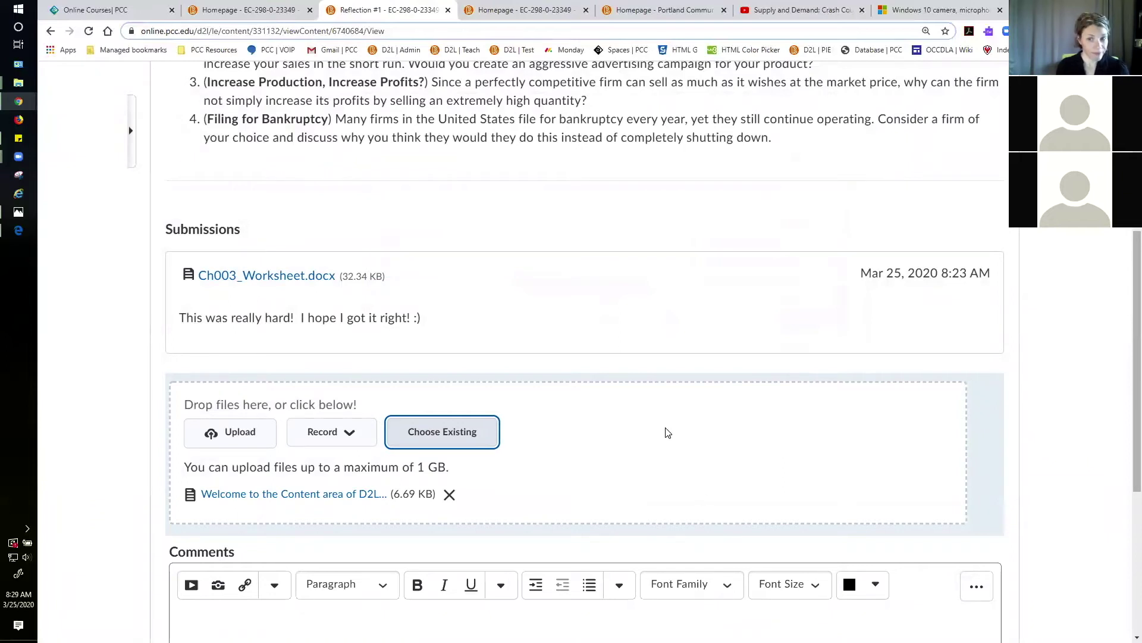
Submit the attached Google Drive document for Reflection #1 without a comment and review the submissions list.
scroll(631, 490, down, 1)
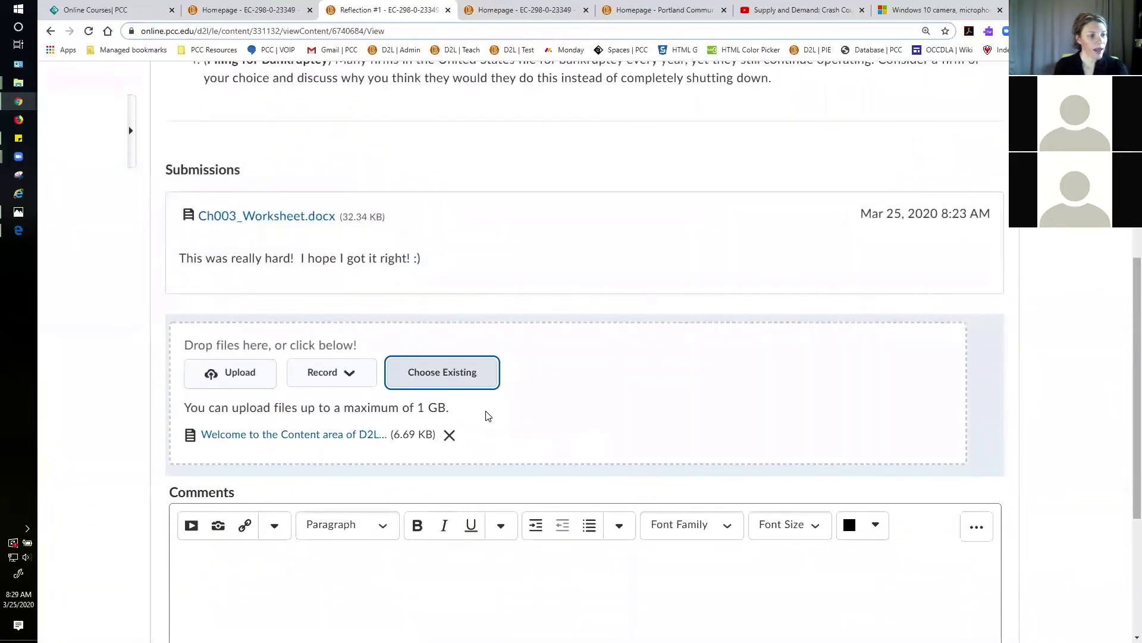
scroll(504, 416, down, 2)
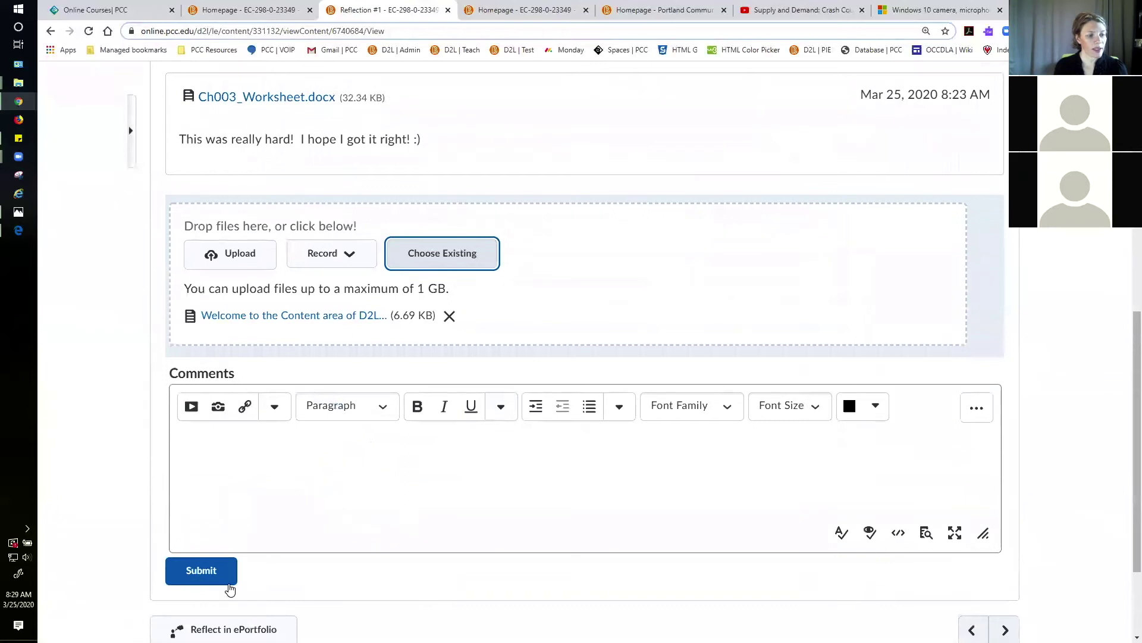
click(226, 579)
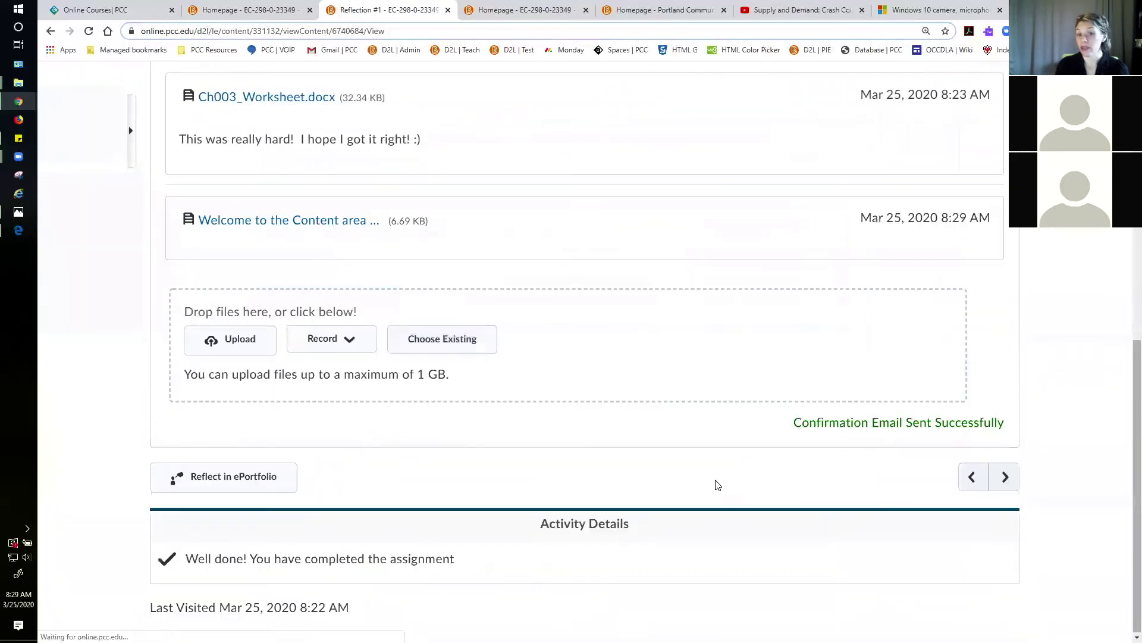
scroll(717, 485, up, 3)
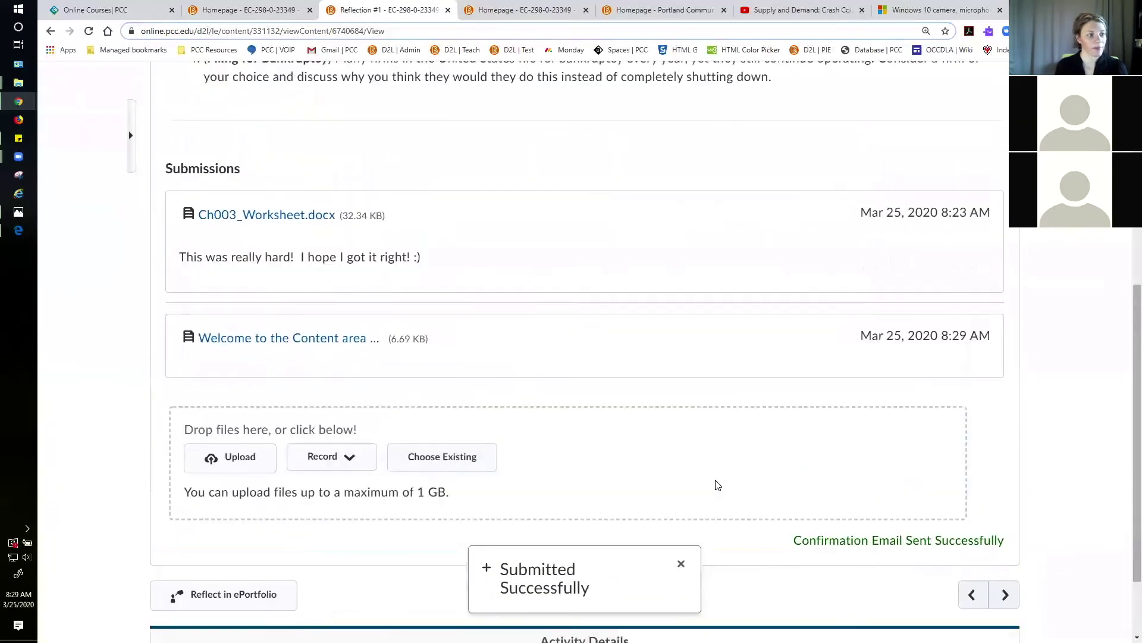
Leave the submitted Reflection #1, switch back to the instructor role, and reopen the Week One module in the course content.
scroll(809, 470, up, 2)
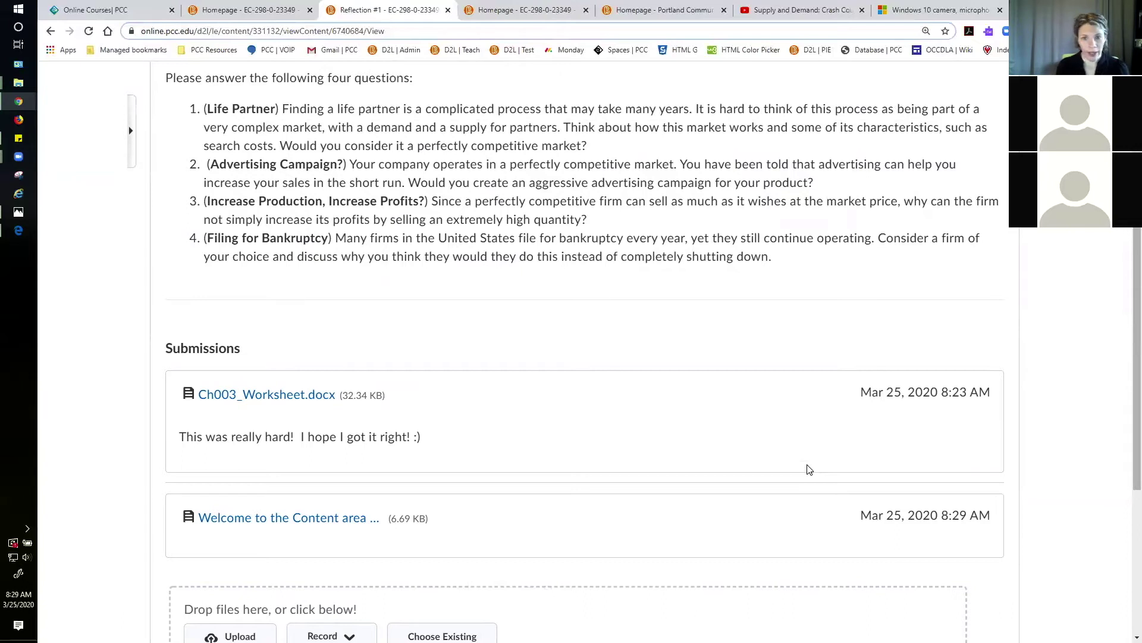
scroll(809, 470, up, 4)
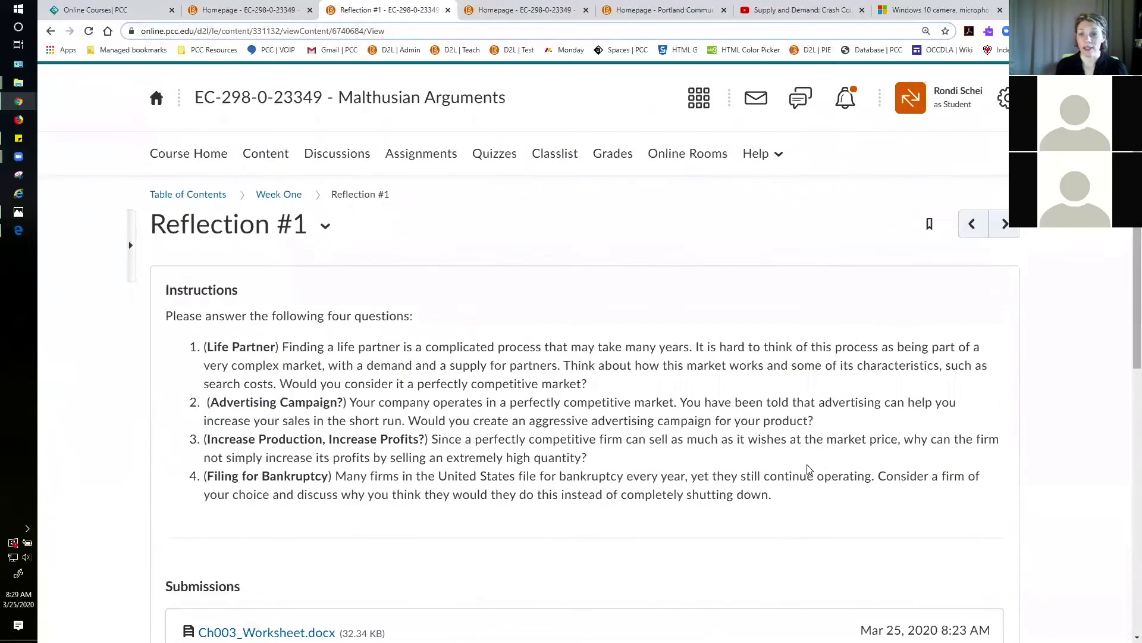
scroll(809, 470, down, 1)
scroll(806, 469, up, 1)
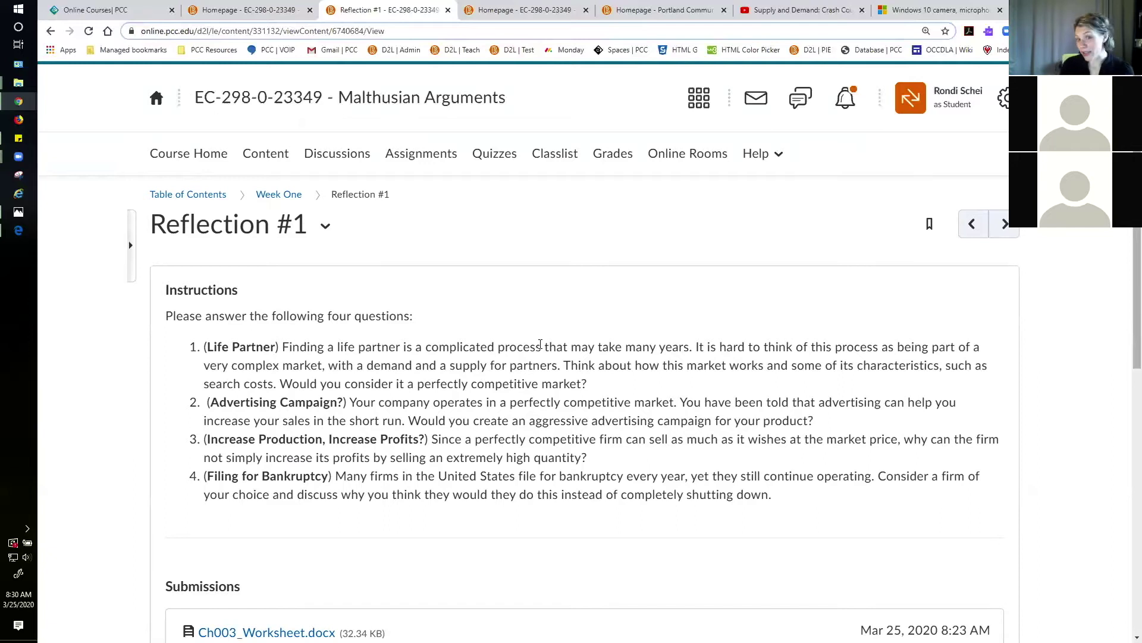
click(278, 194)
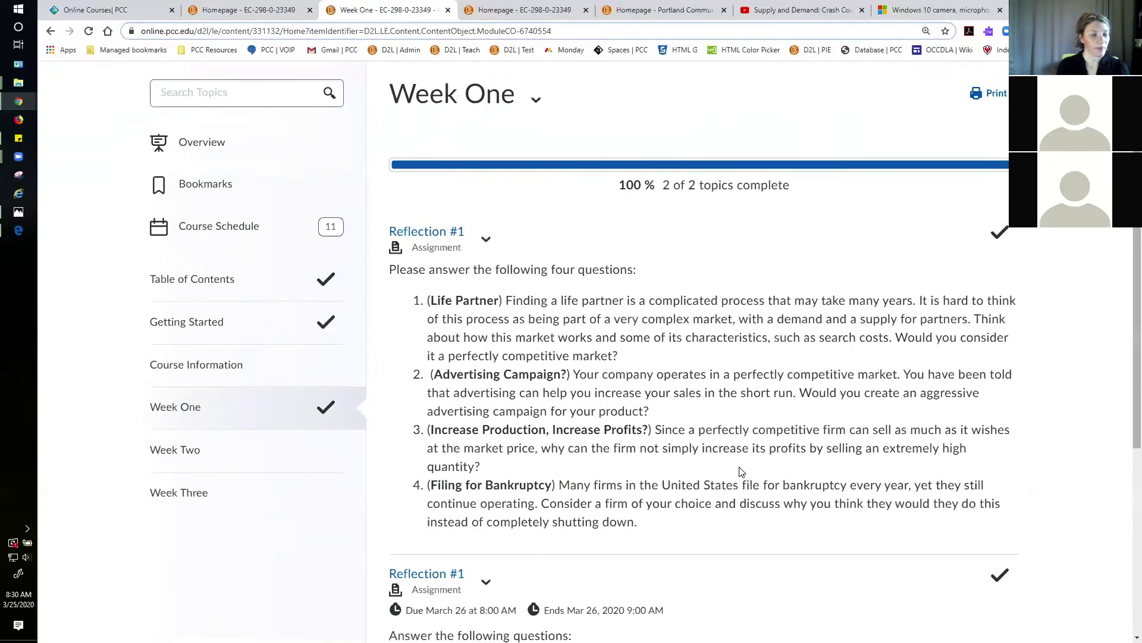
click(949, 106)
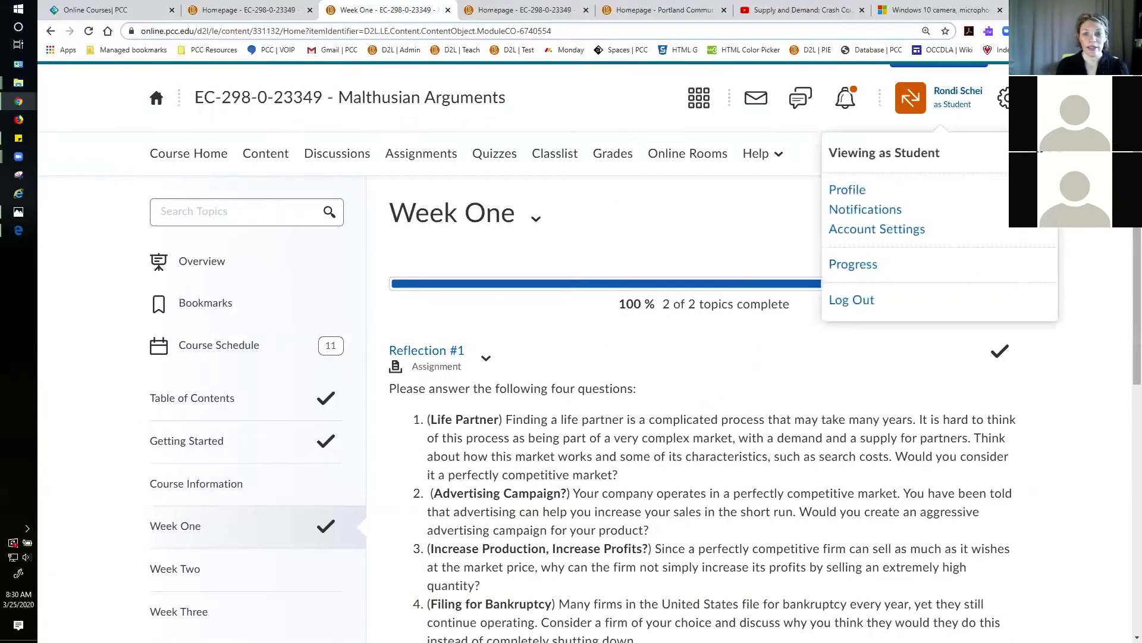
click(1044, 153)
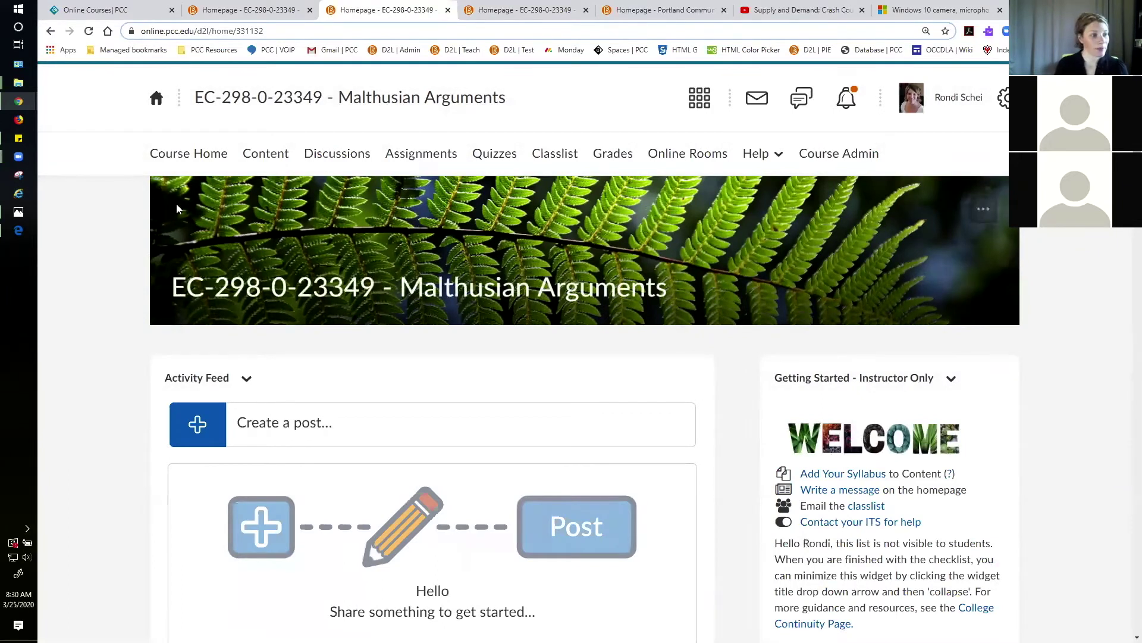
click(265, 154)
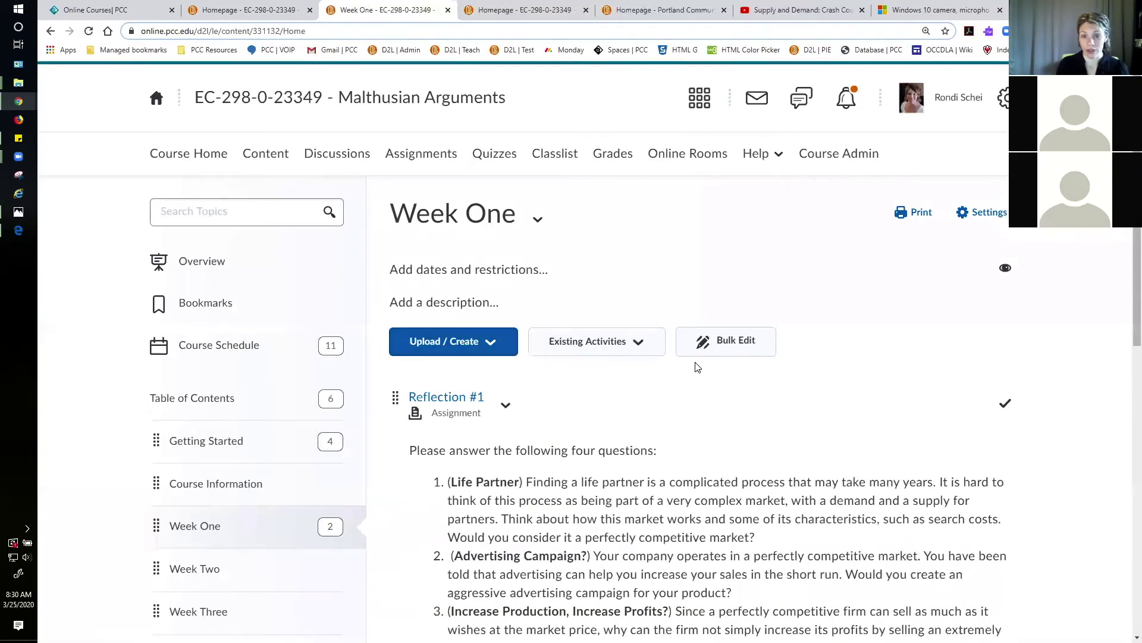
Check which actions are offered for the first Reflection #1 topic in Week One, without choosing one.
scroll(708, 375, down, 2)
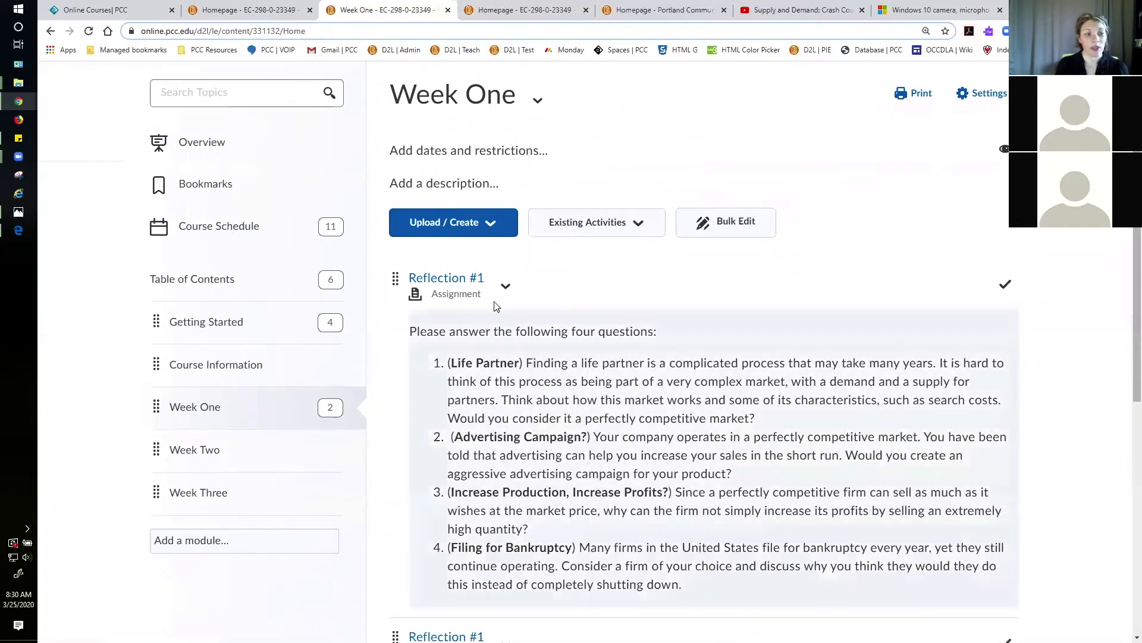
click(507, 290)
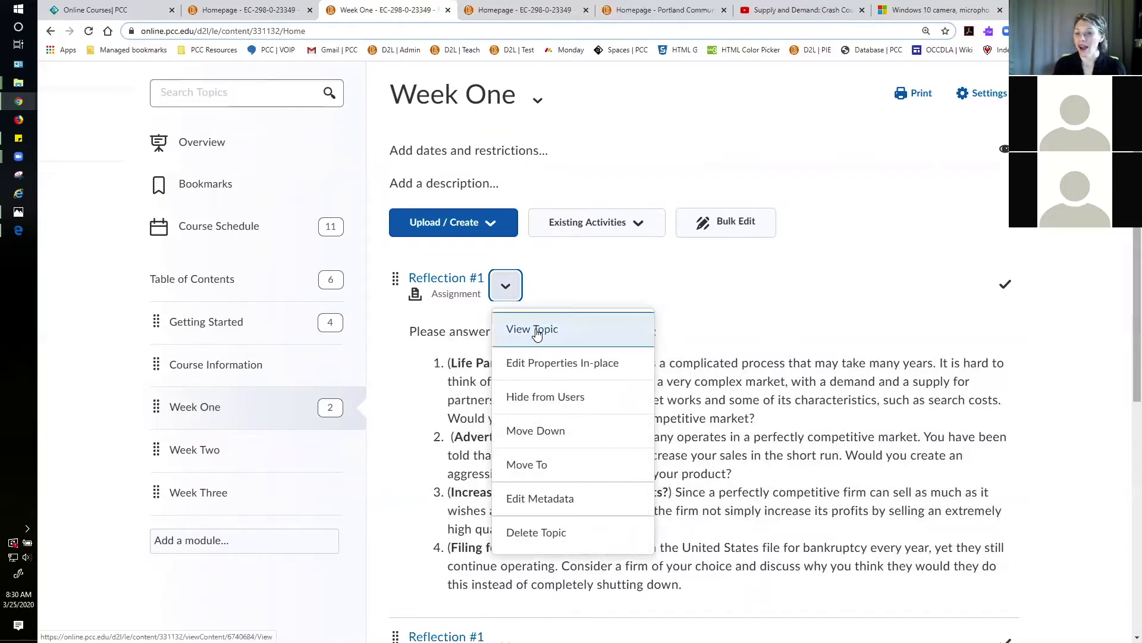
click(723, 318)
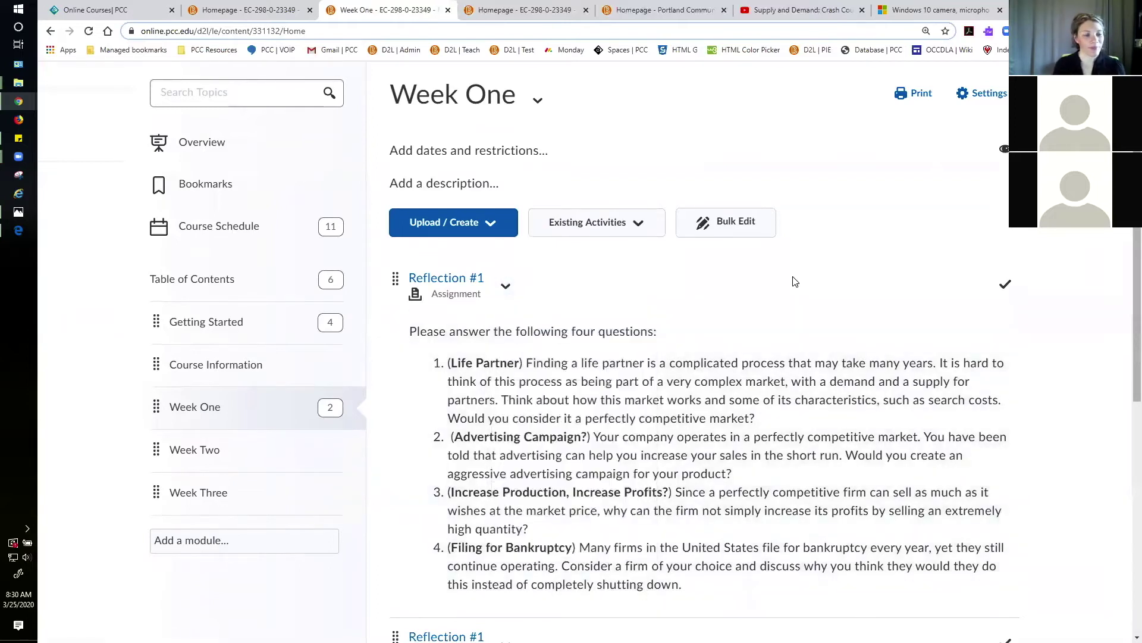
Examine the form for creating a new discussion in Week One, leaving without creating one.
scroll(791, 281, down, 4)
scroll(794, 281, up, 3)
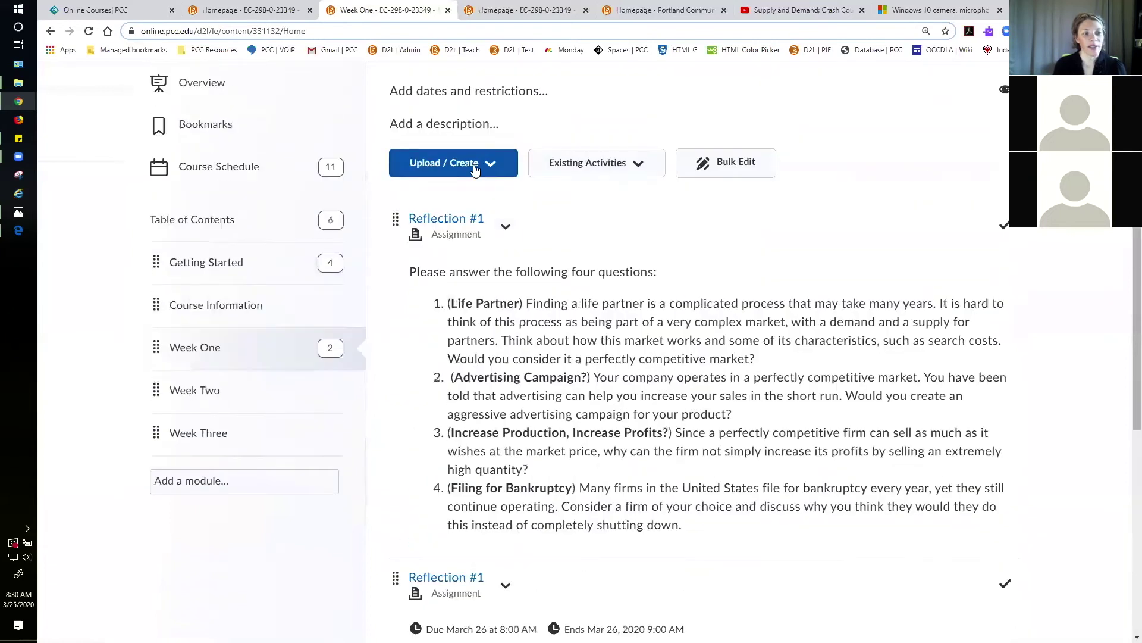
click(447, 169)
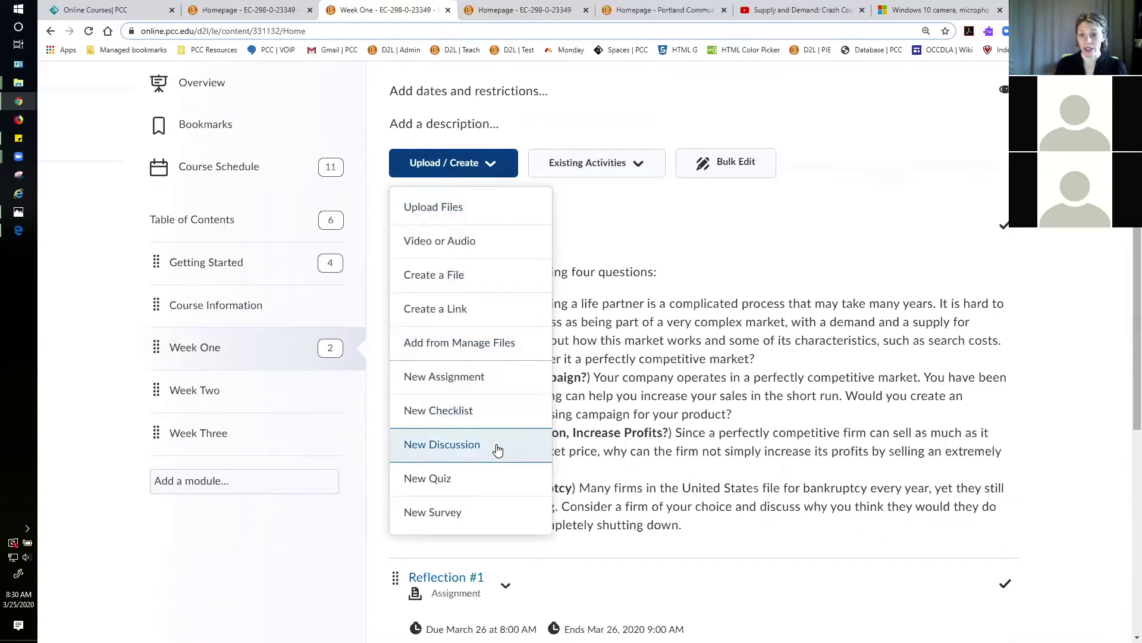
click(498, 448)
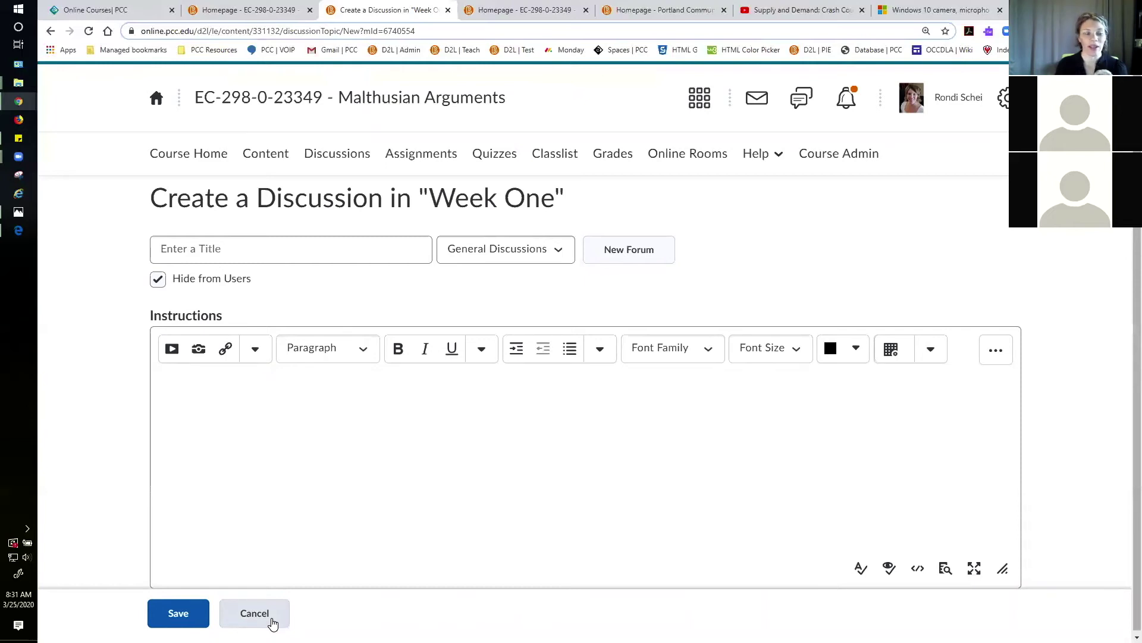
click(255, 613)
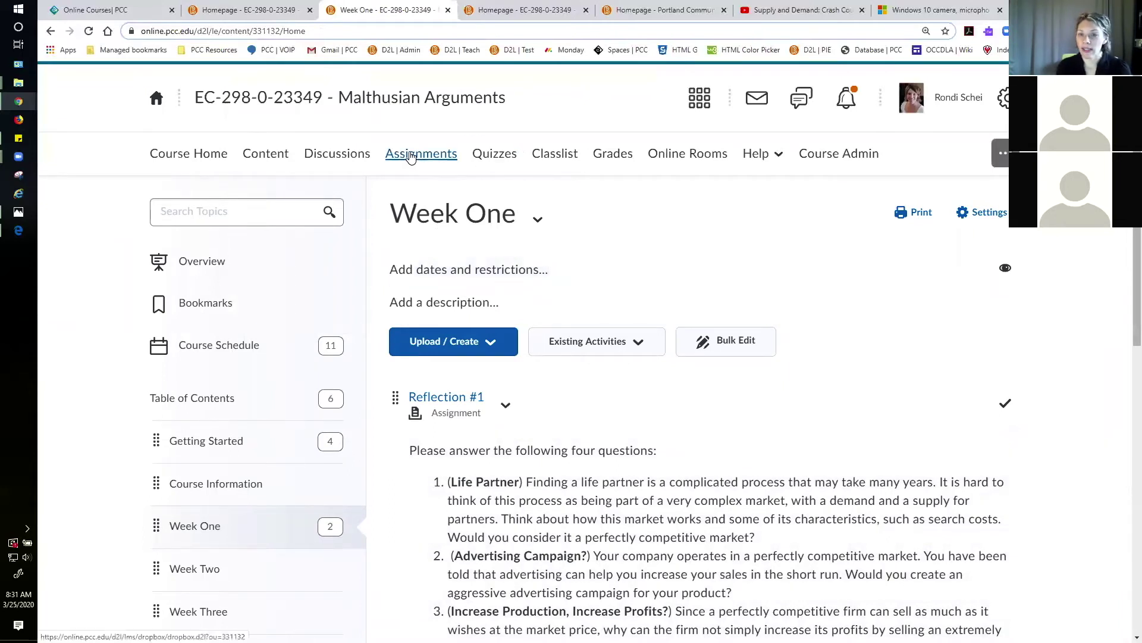
View the submissions for the Reflection #1 assignment without a due date, briefly opening the submitted Welcome to the Content area document.
click(410, 156)
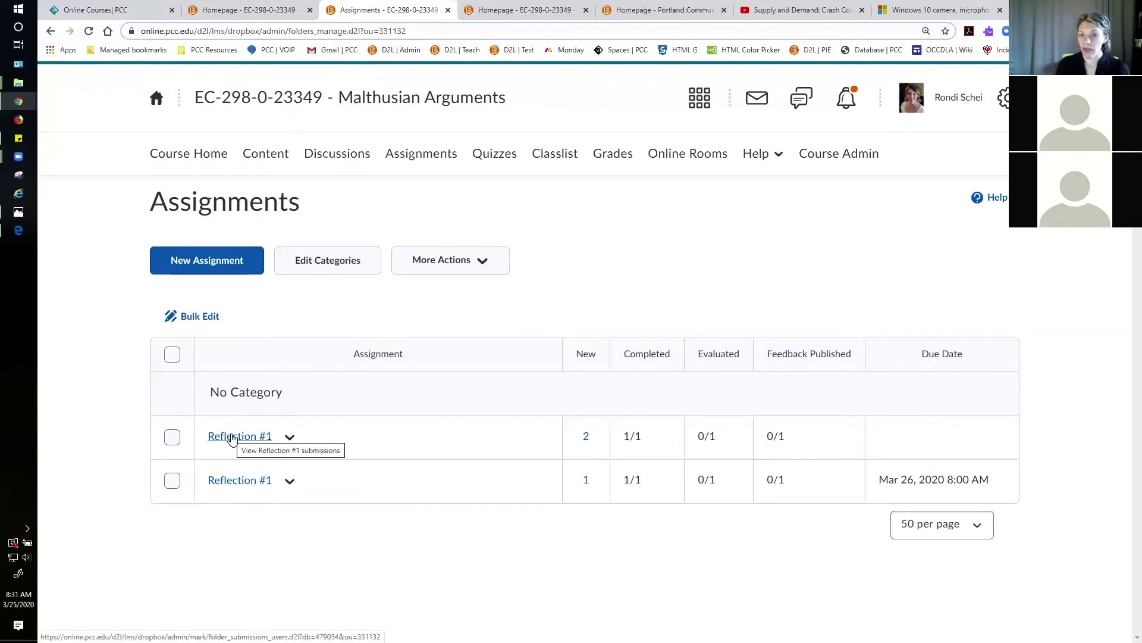
click(233, 437)
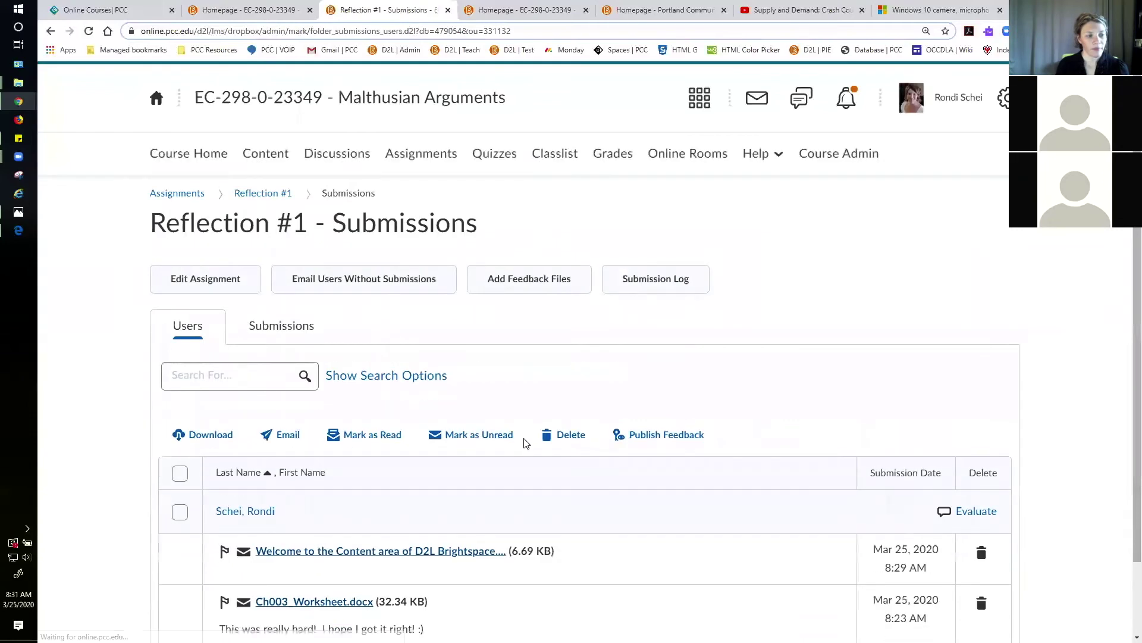
scroll(626, 399, down, 2)
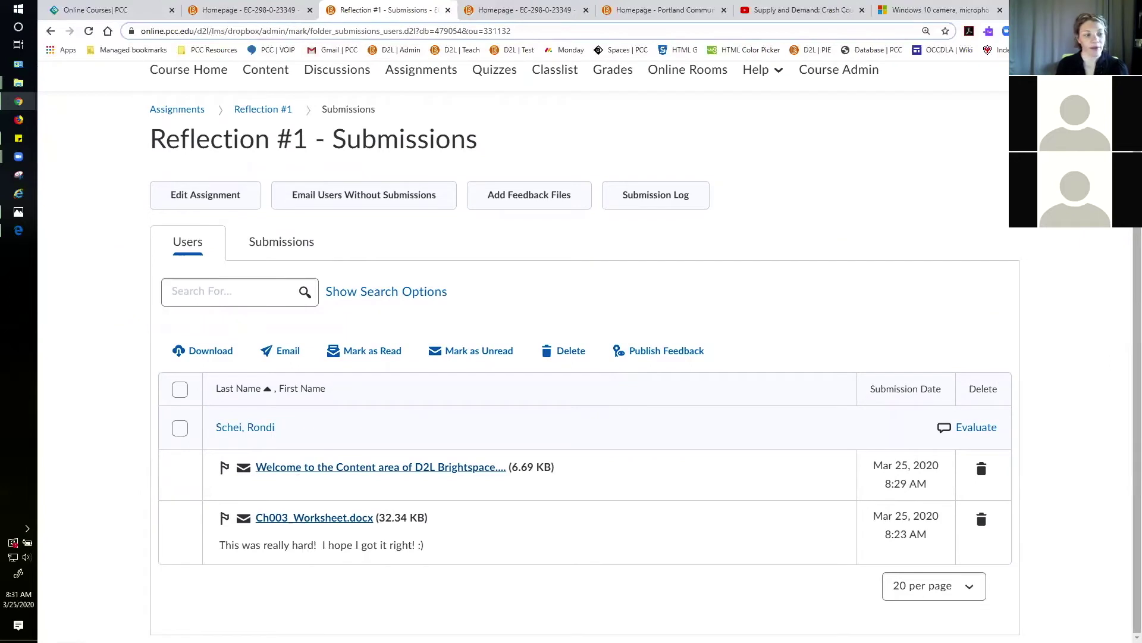
click(356, 473)
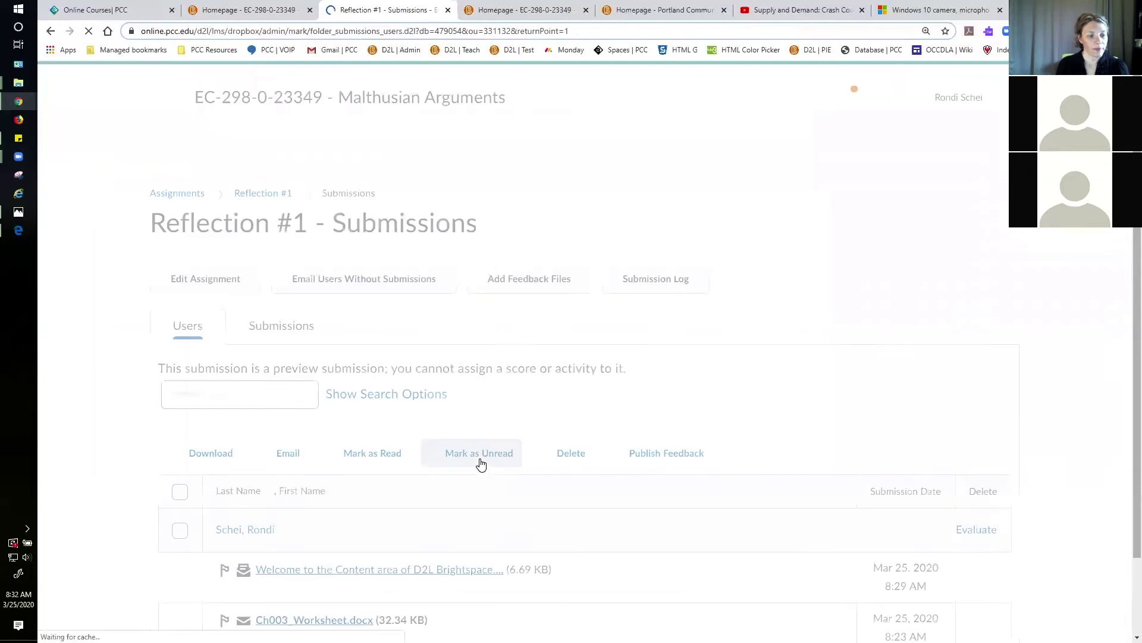
scroll(484, 463, down, 2)
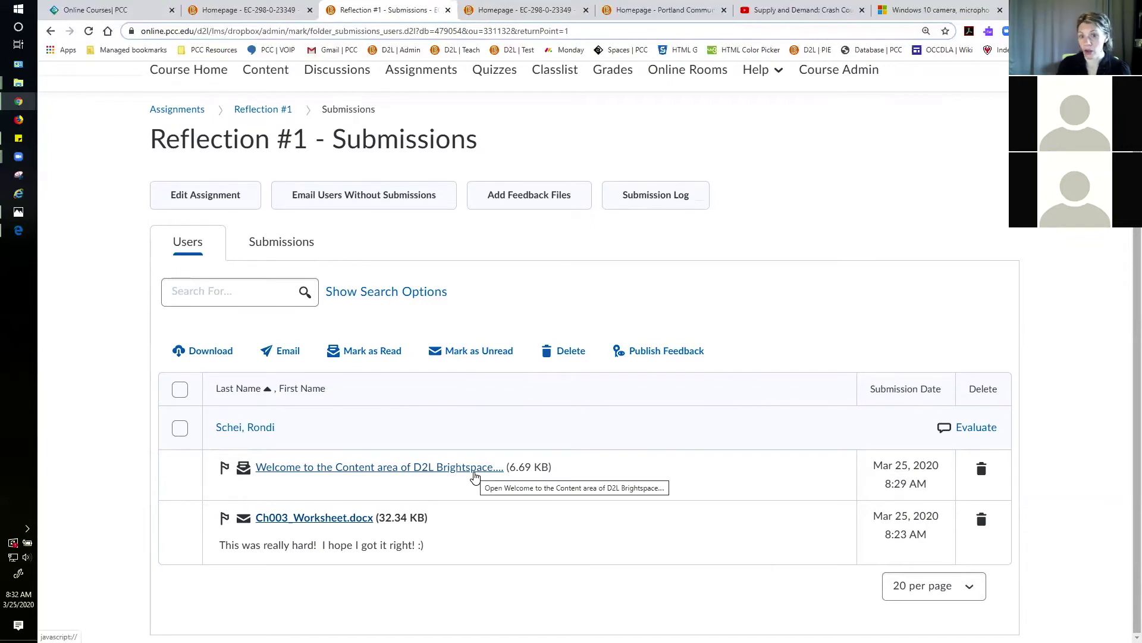
Start evaluating the student's Reflection #1 submission and open the Welcome to the Content area document for annotation.
click(974, 429)
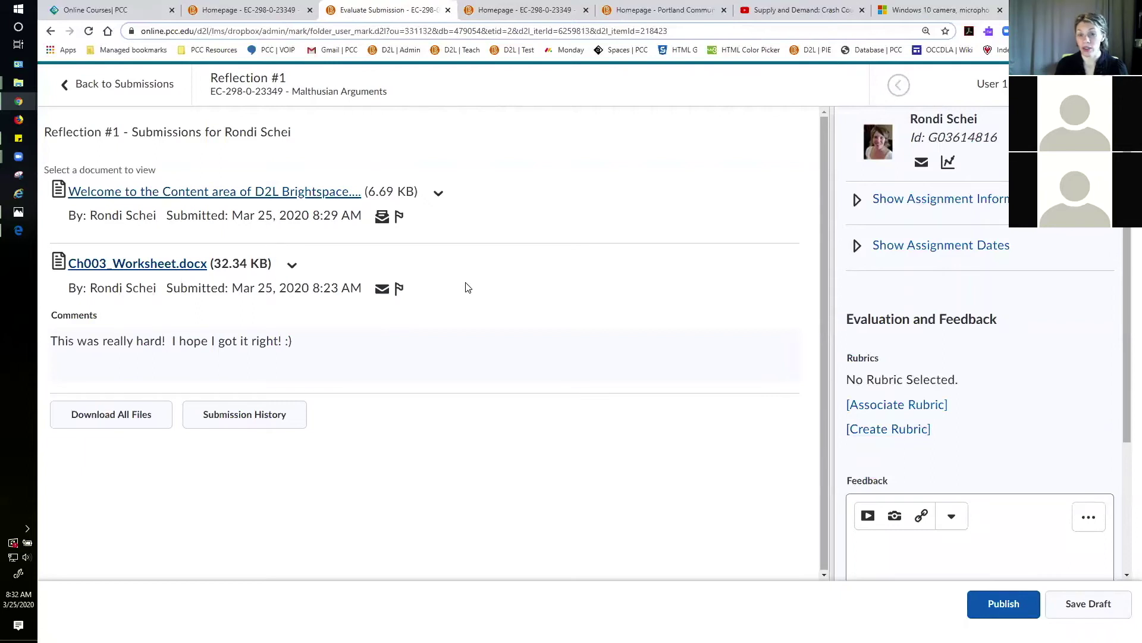
click(289, 196)
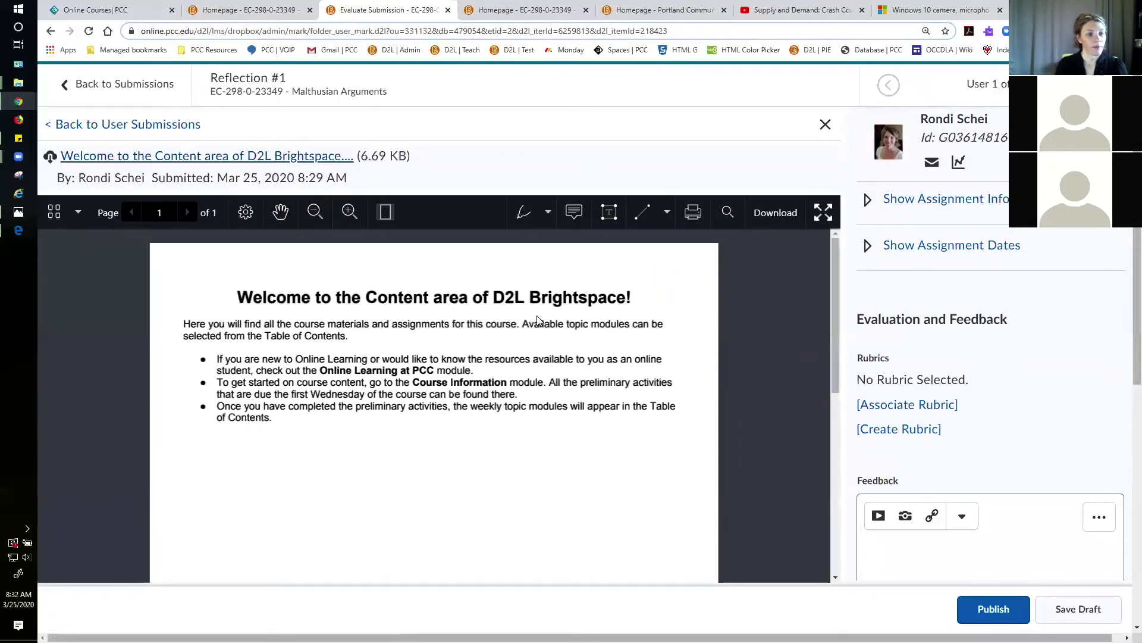
scroll(564, 422, down, 1)
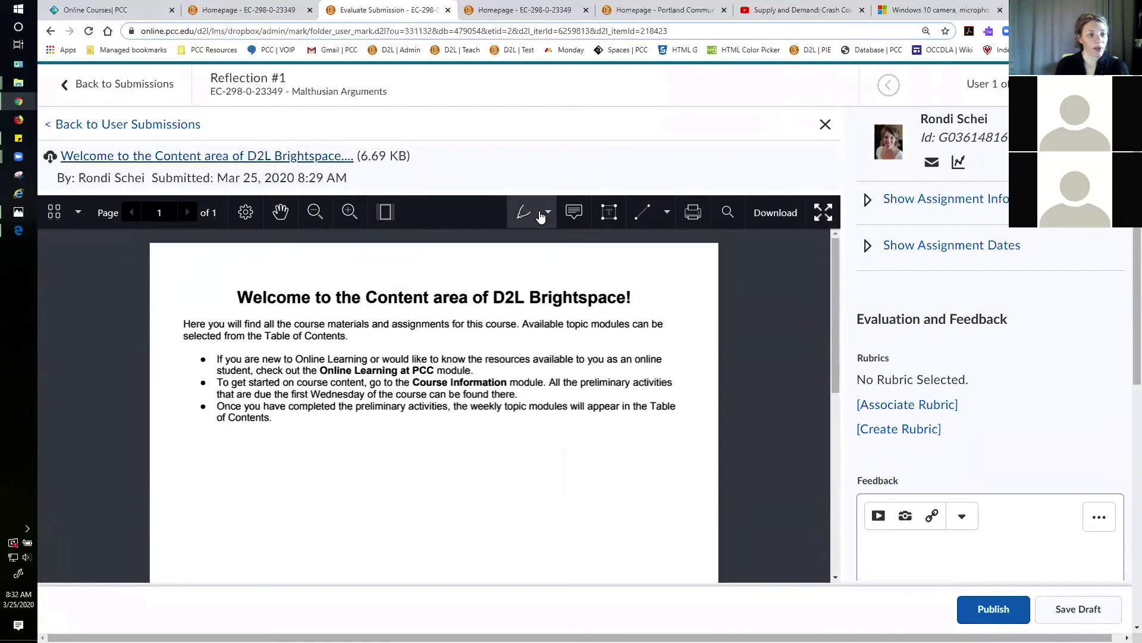
Highlight "D2L Brightspace!" in the heading and "the weekly topic modules will" in the last bullet with the yellow 30 pt highlighter.
click(541, 216)
click(493, 262)
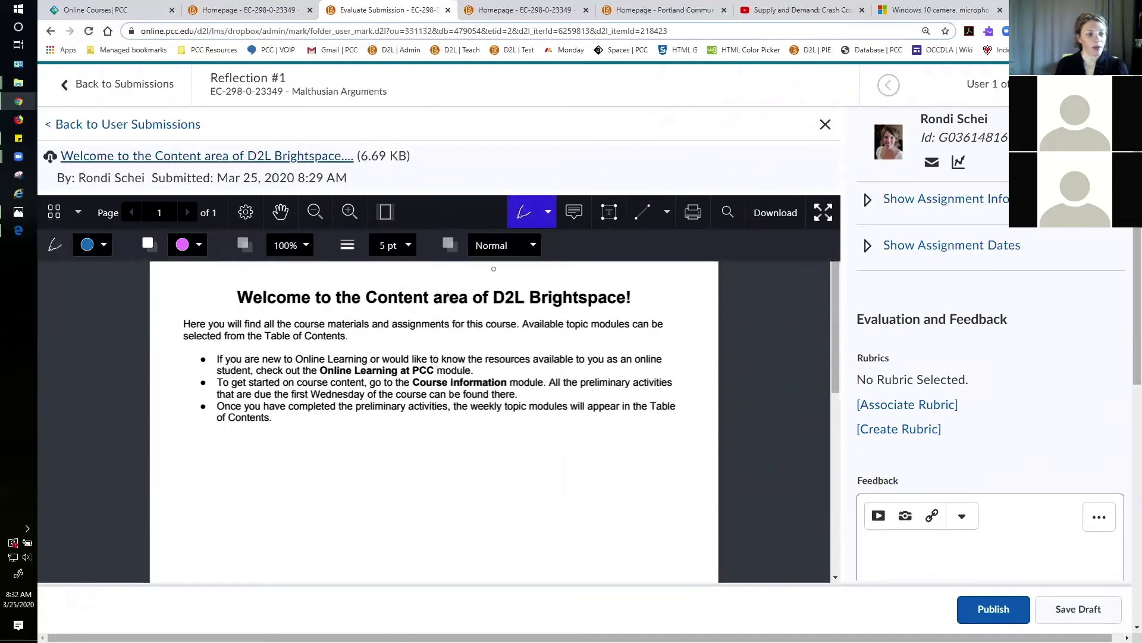
click(547, 213)
click(499, 286)
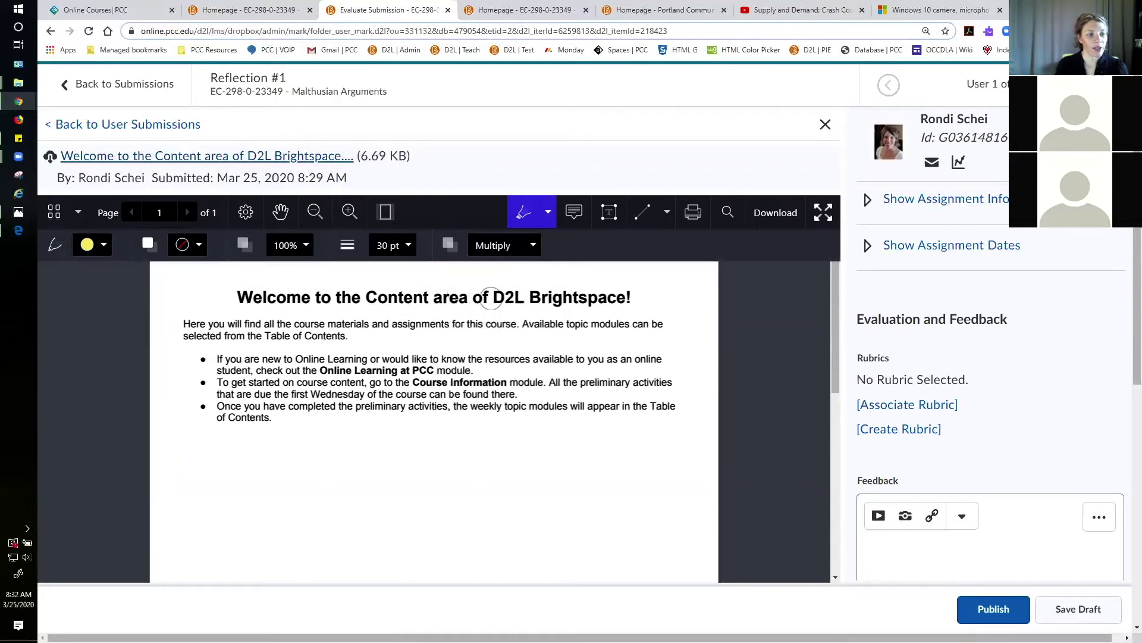
drag(499, 296, 629, 296)
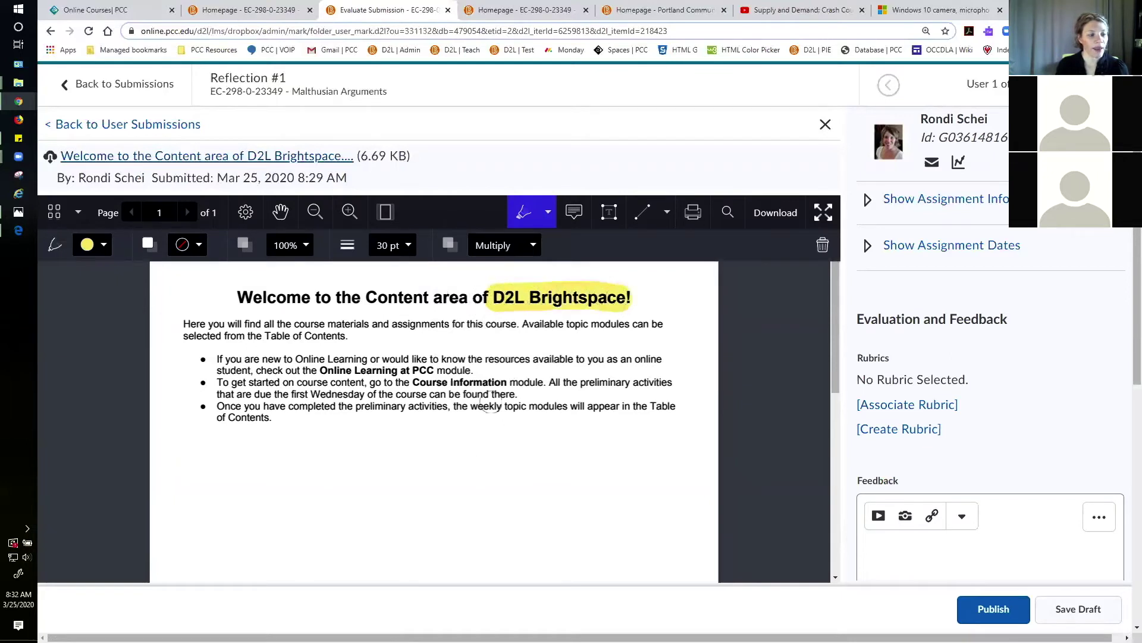
drag(453, 409, 596, 409)
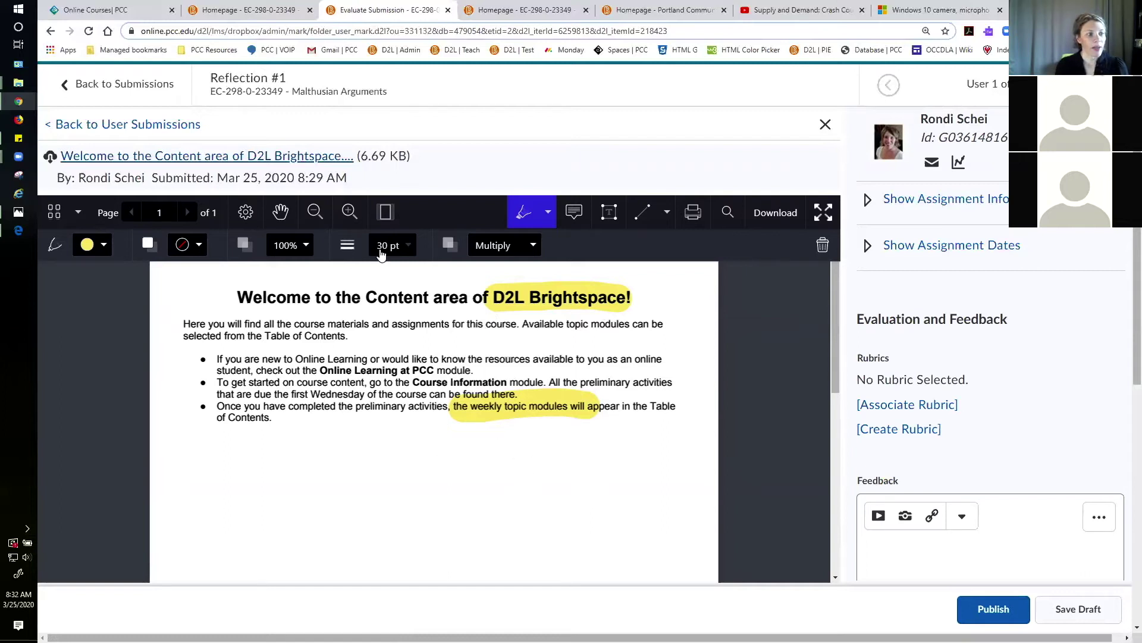
Add a yellow note reading "work on this!" near the end of the first bullet in the submitted document.
click(574, 212)
click(638, 363)
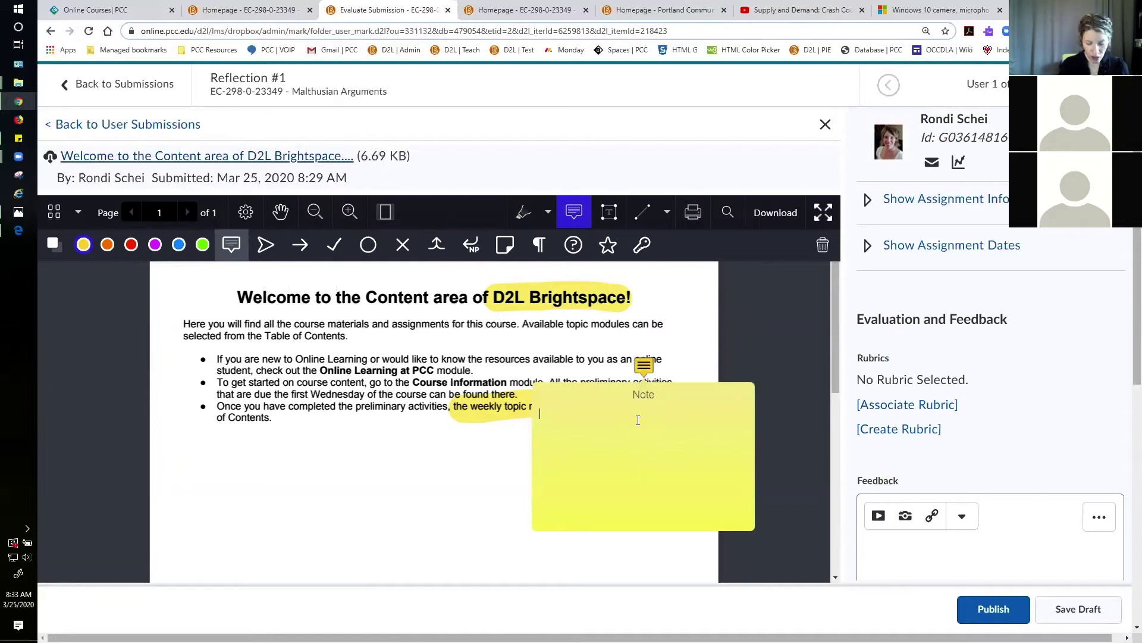
text(work on this!)
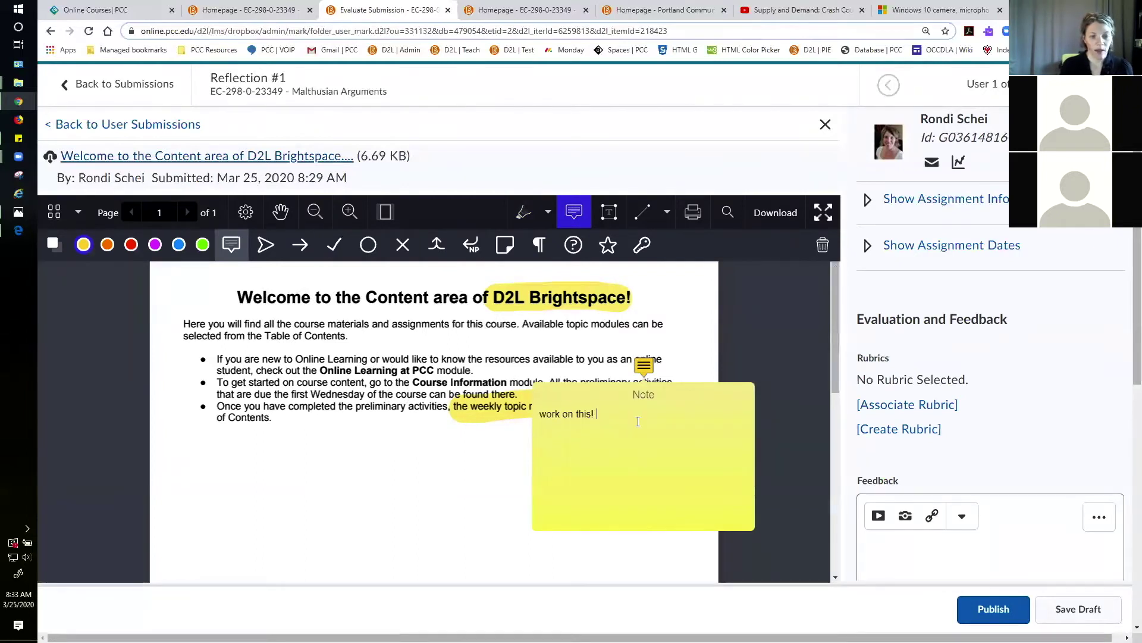
Examine the rubric, written feedback, file, audio and video options for evaluating the submission.
scroll(916, 452, down, 2)
click(916, 447)
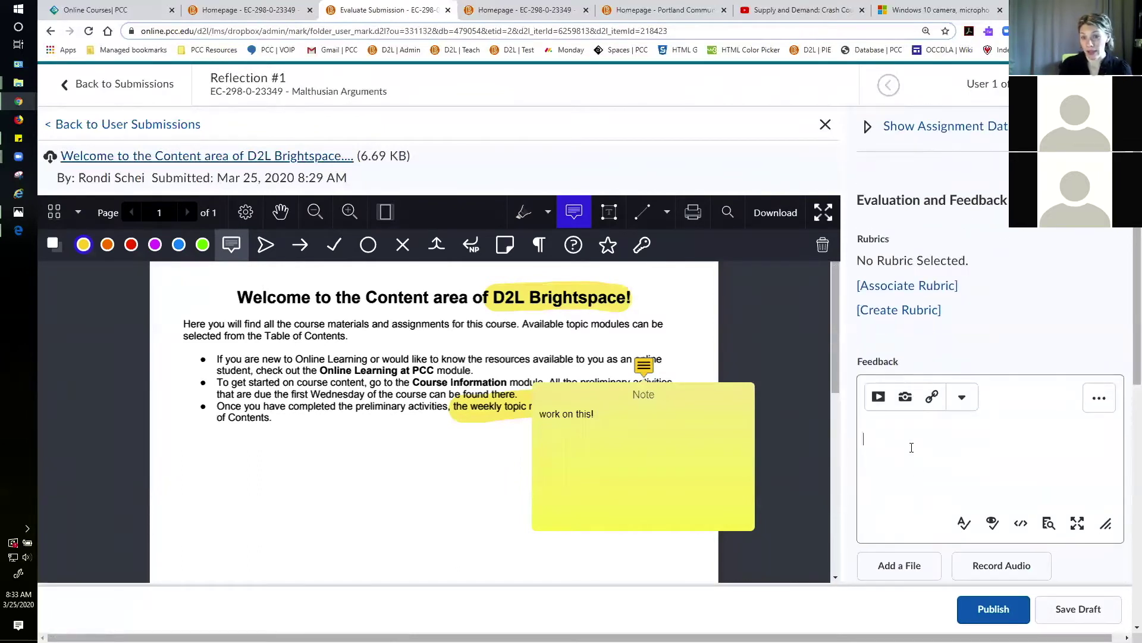
scroll(911, 447, down, 1)
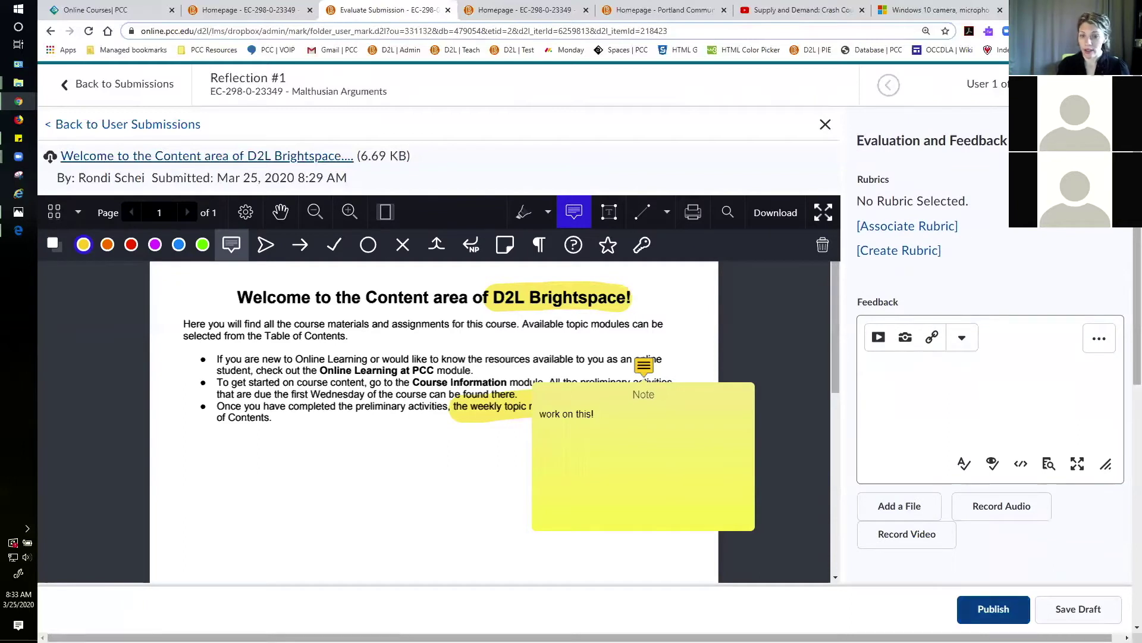
scroll(990, 422, up, 3)
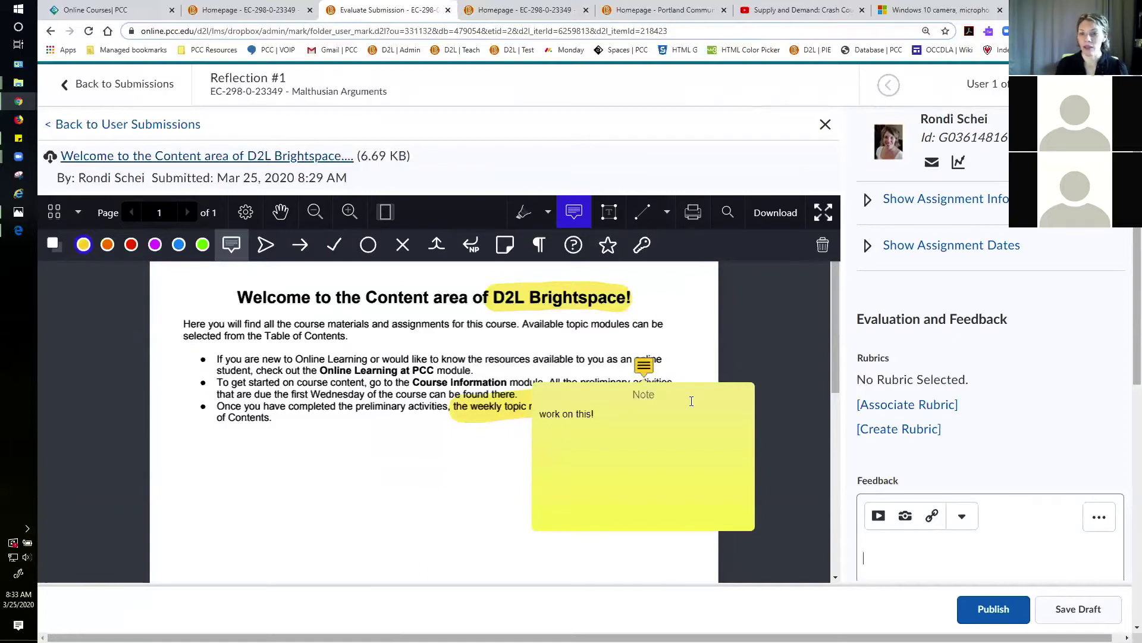
Leave the annotated document and its evaluation without publishing feedback, and return to the Reflection #1 submissions list.
click(108, 127)
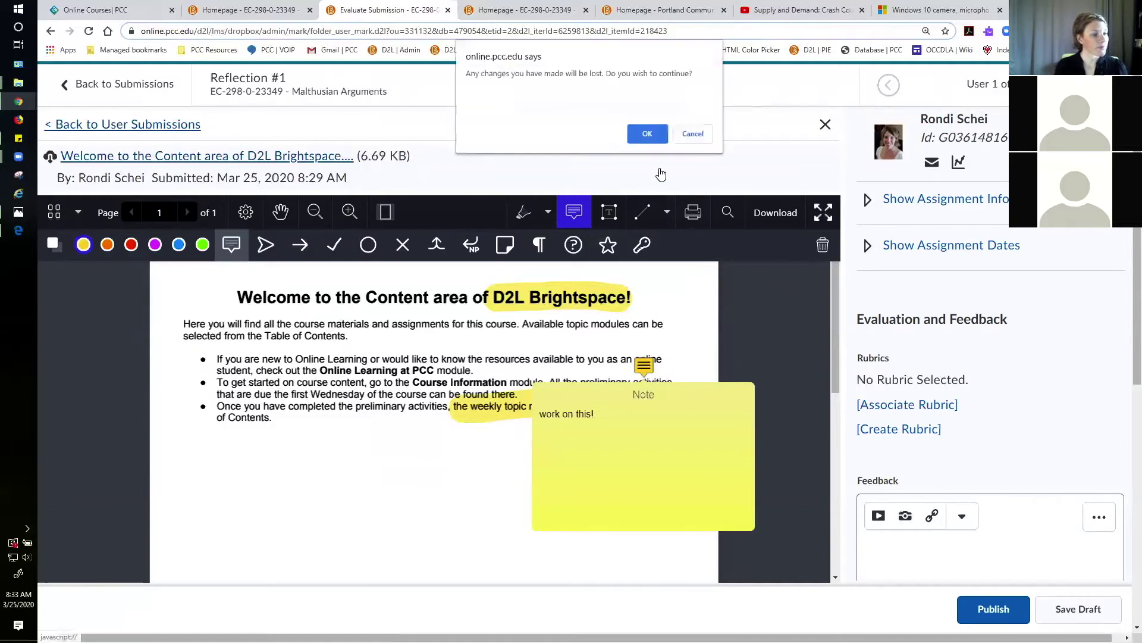
click(648, 133)
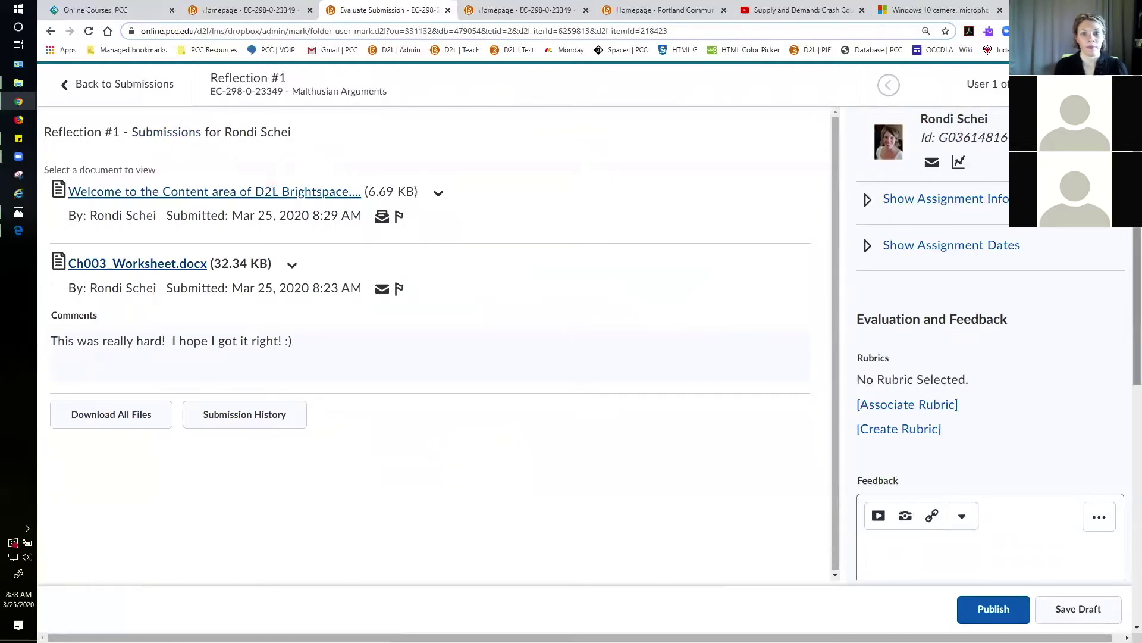
click(90, 84)
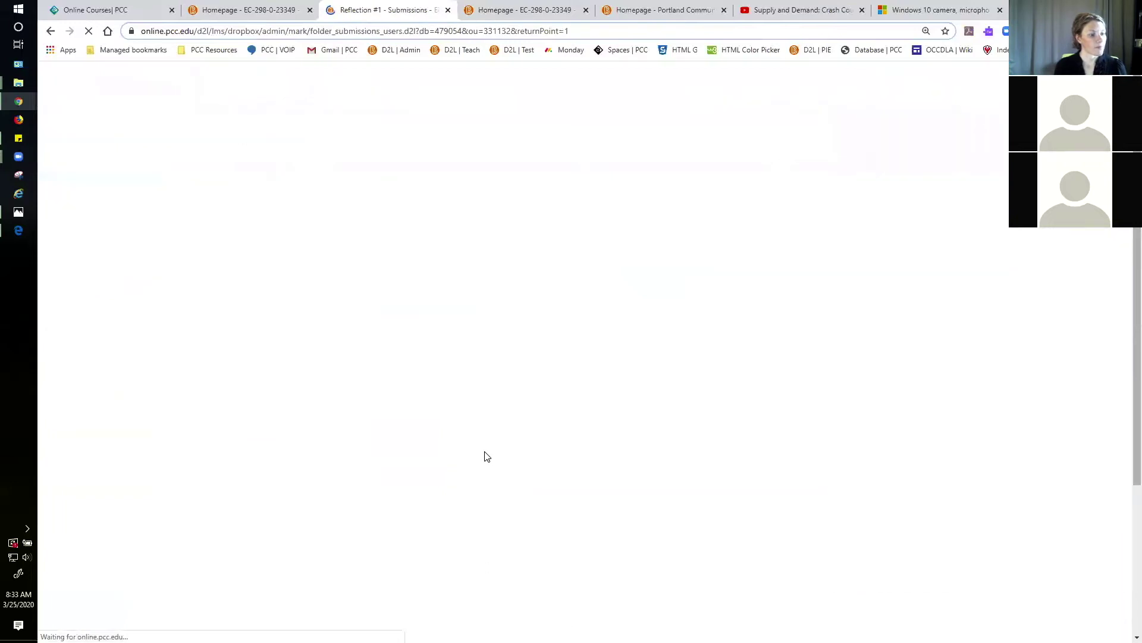
scroll(487, 457, down, 1)
scroll(332, 438, up, 1)
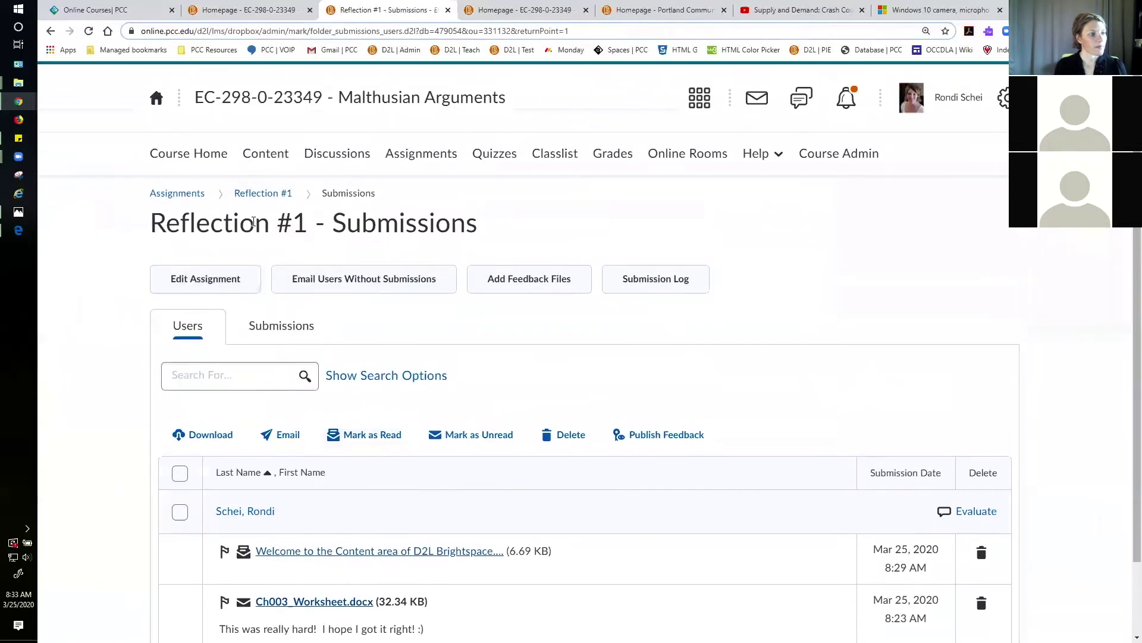
click(264, 199)
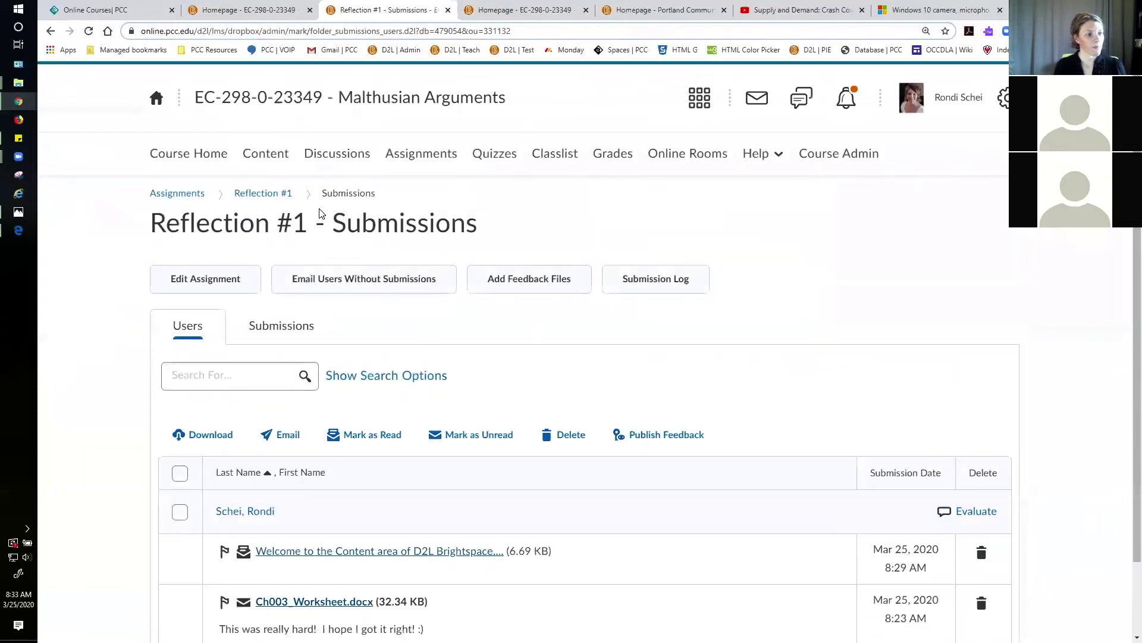
scroll(347, 541, down, 2)
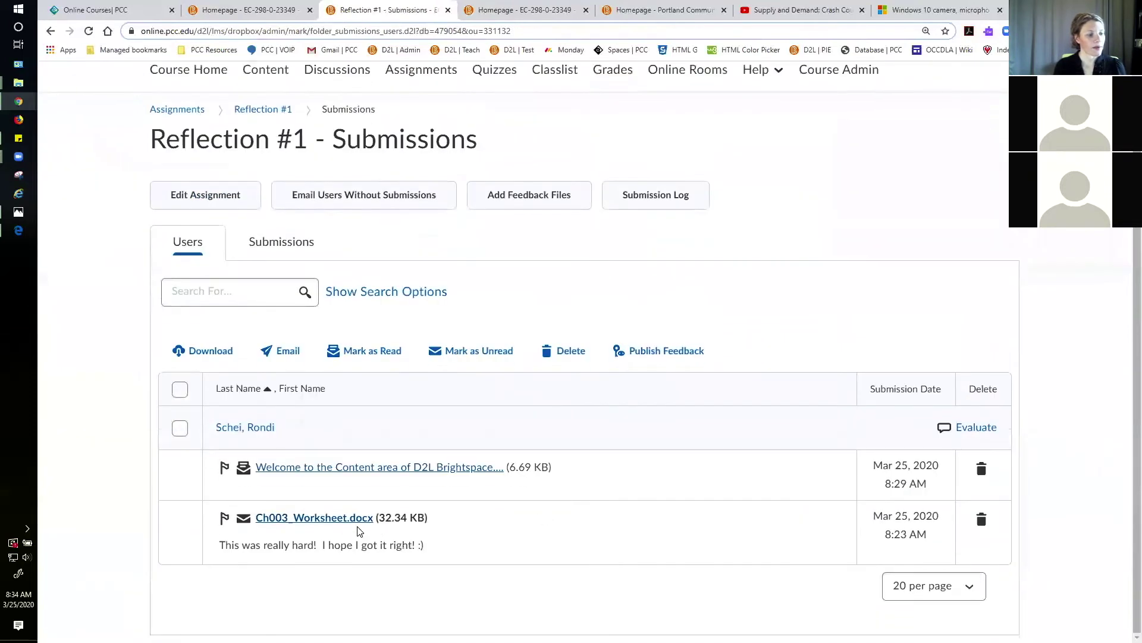
Go to the course content and start a new discussion in the Week One module.
scroll(349, 194, up, 2)
click(266, 156)
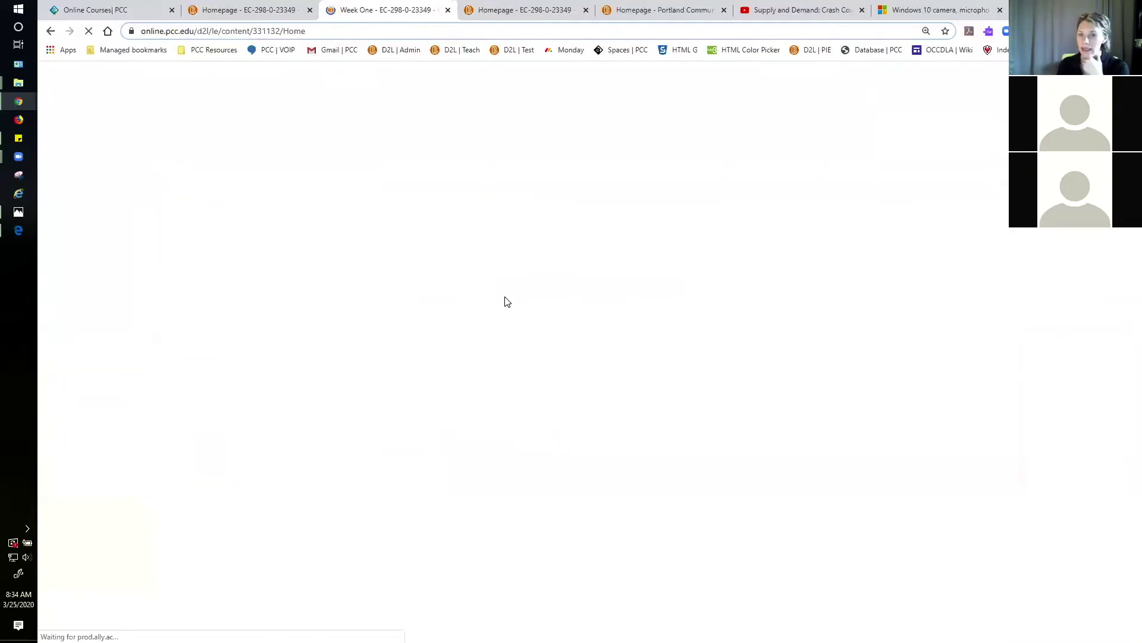
scroll(548, 403, down, 4)
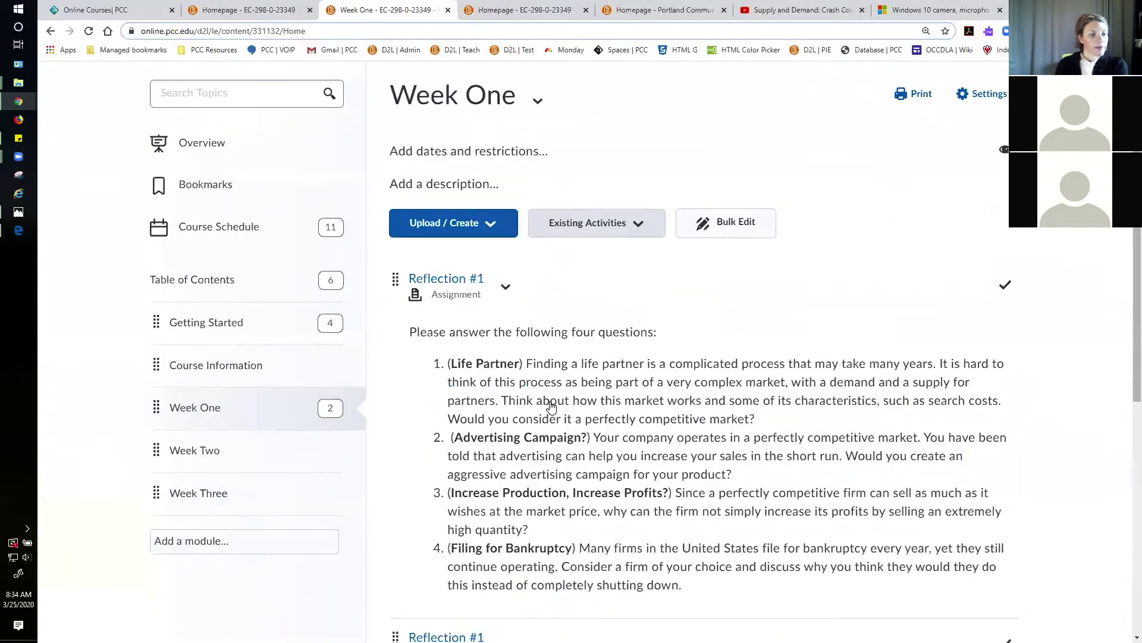
scroll(550, 416, up, 3)
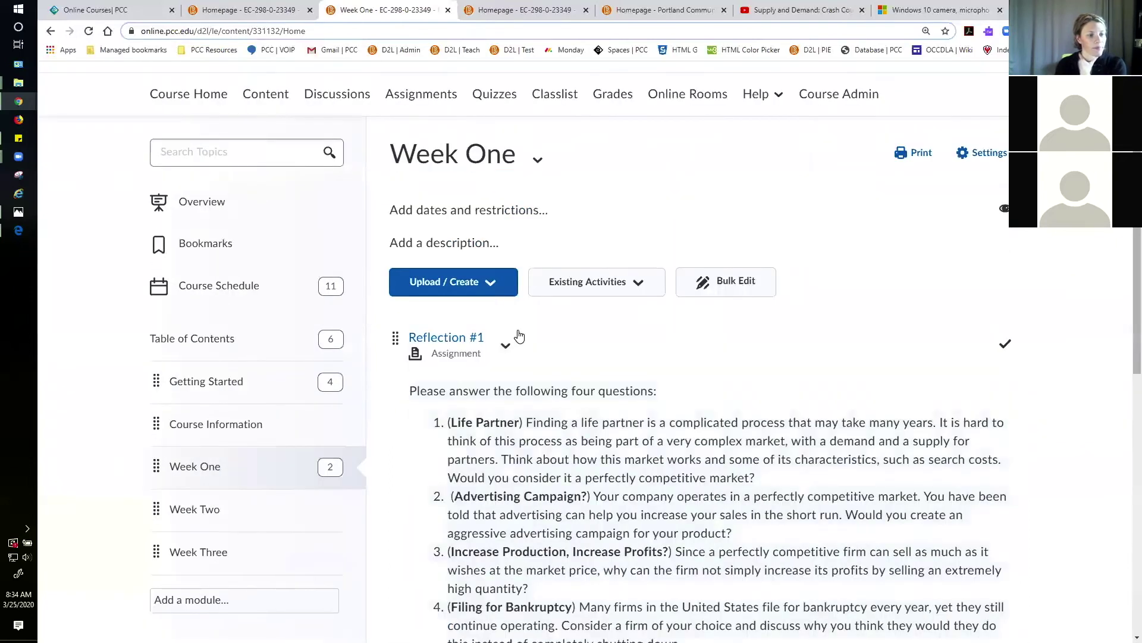
click(484, 282)
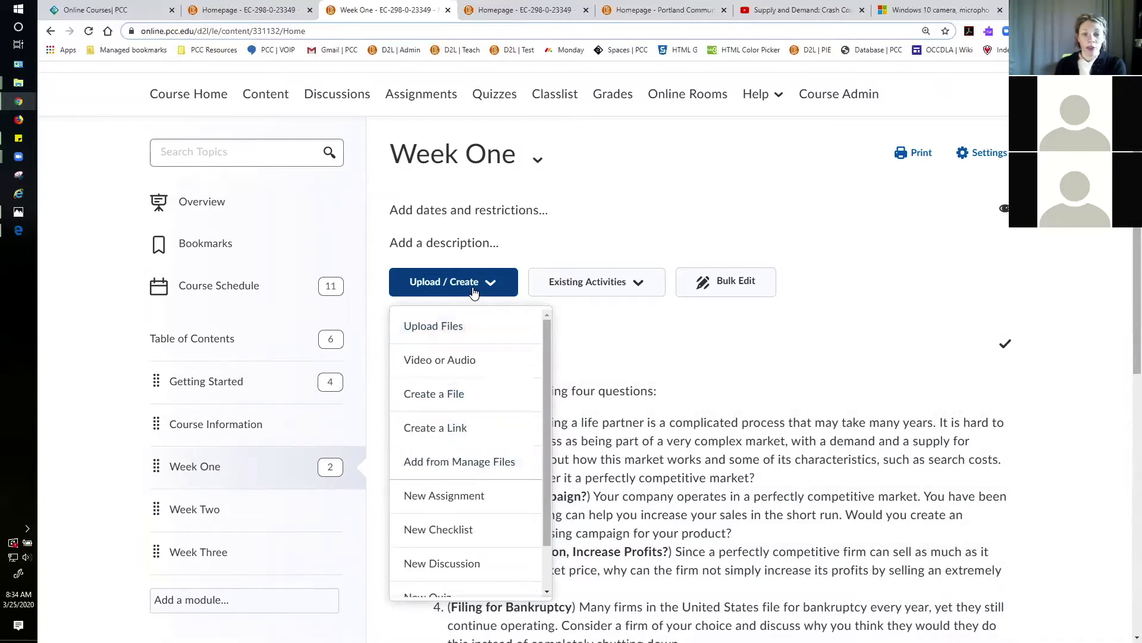
scroll(488, 476, down, 1)
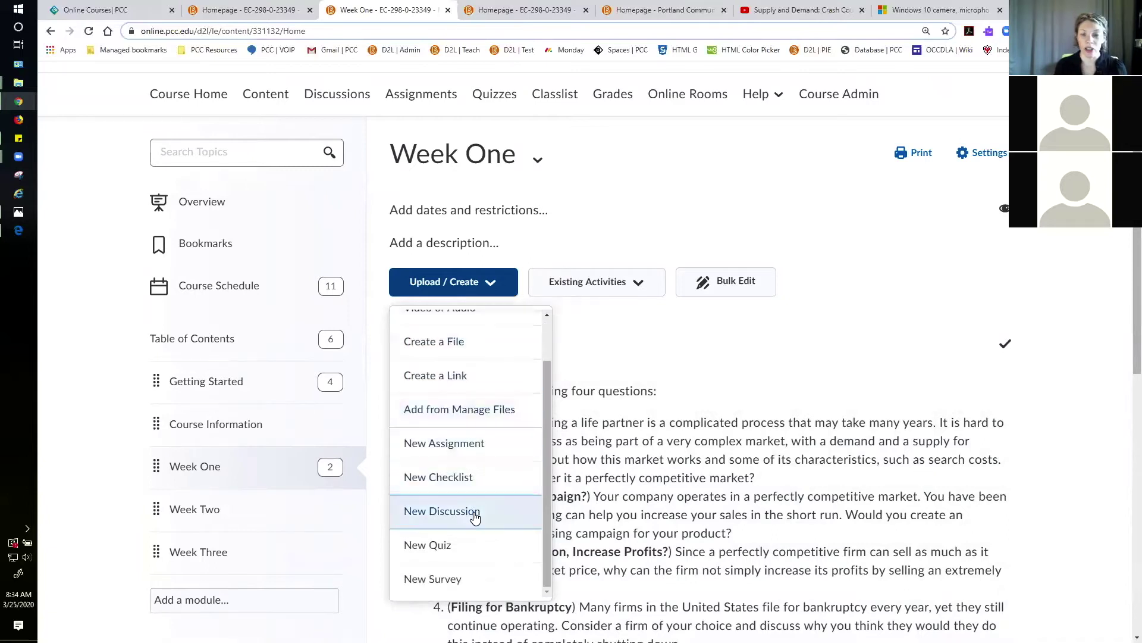
click(475, 510)
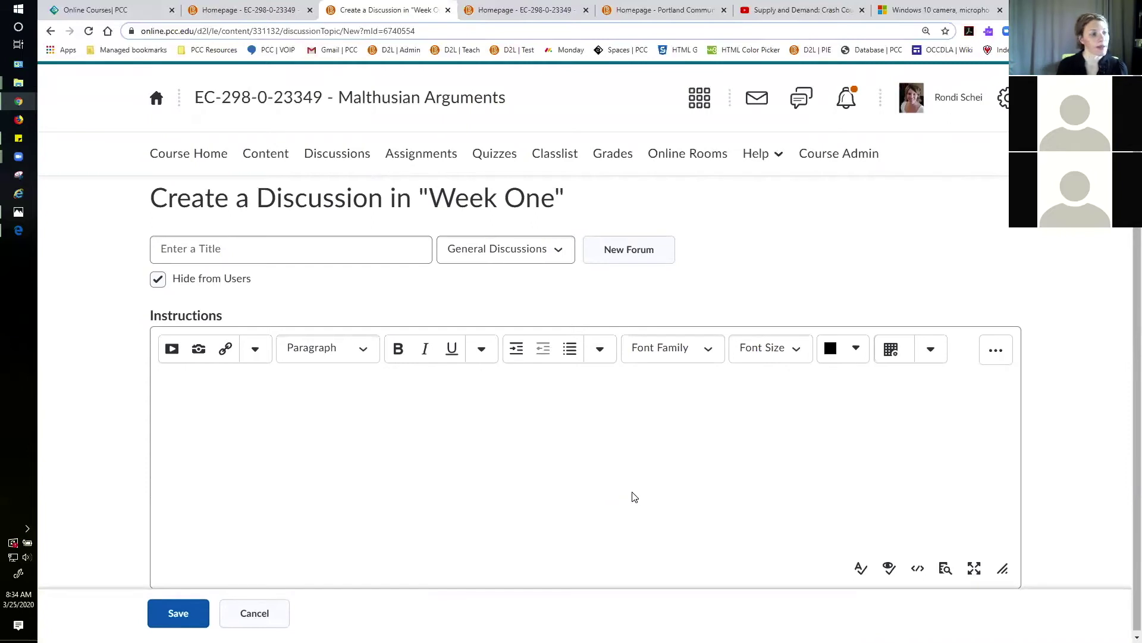
Title the discussion "Discussion #1: Pitfalls to economic Reasoning" and make it visible to users.
click(322, 252)
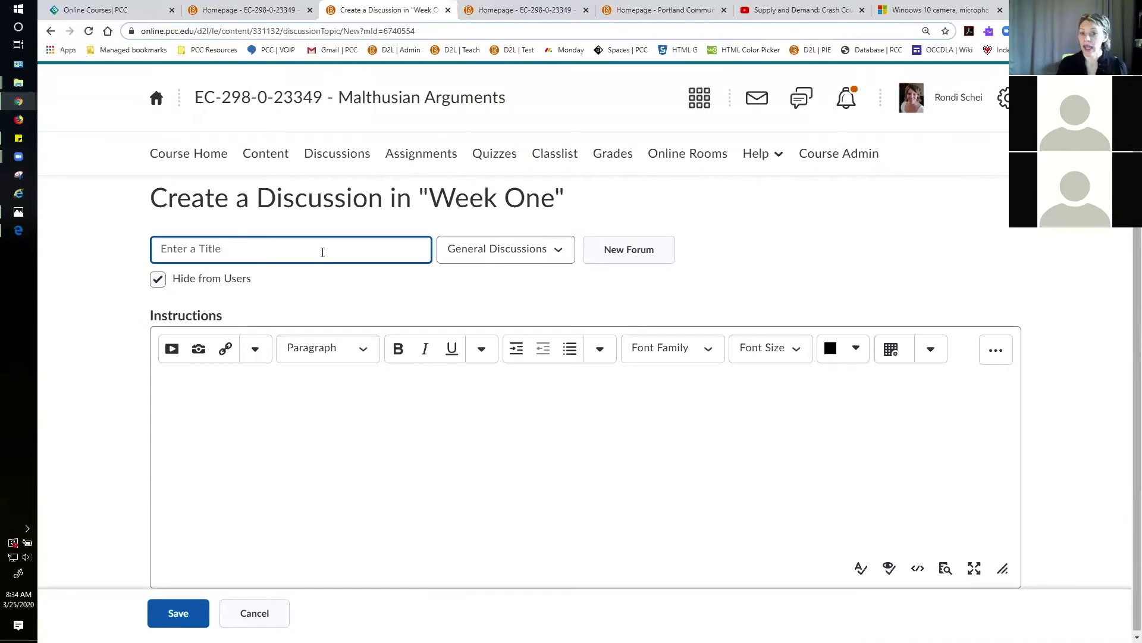
text(Discussion #1: Pitfalls to economic Reaso)
key(BackSpace)
key(BackSpace)
key(BackSpace)
text(easoning)
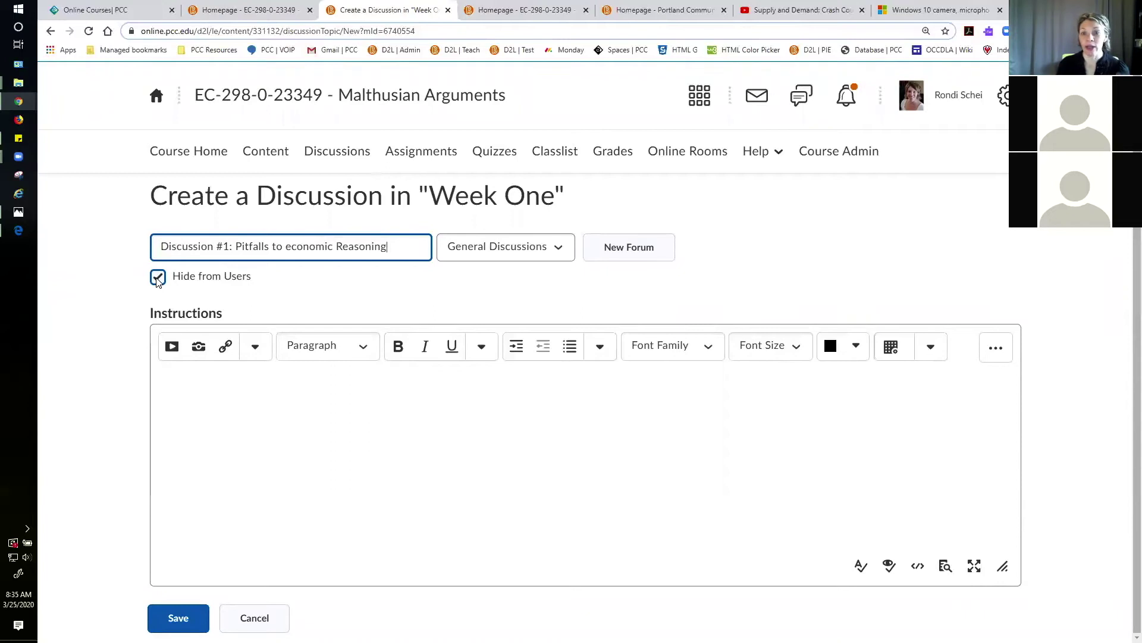
click(158, 278)
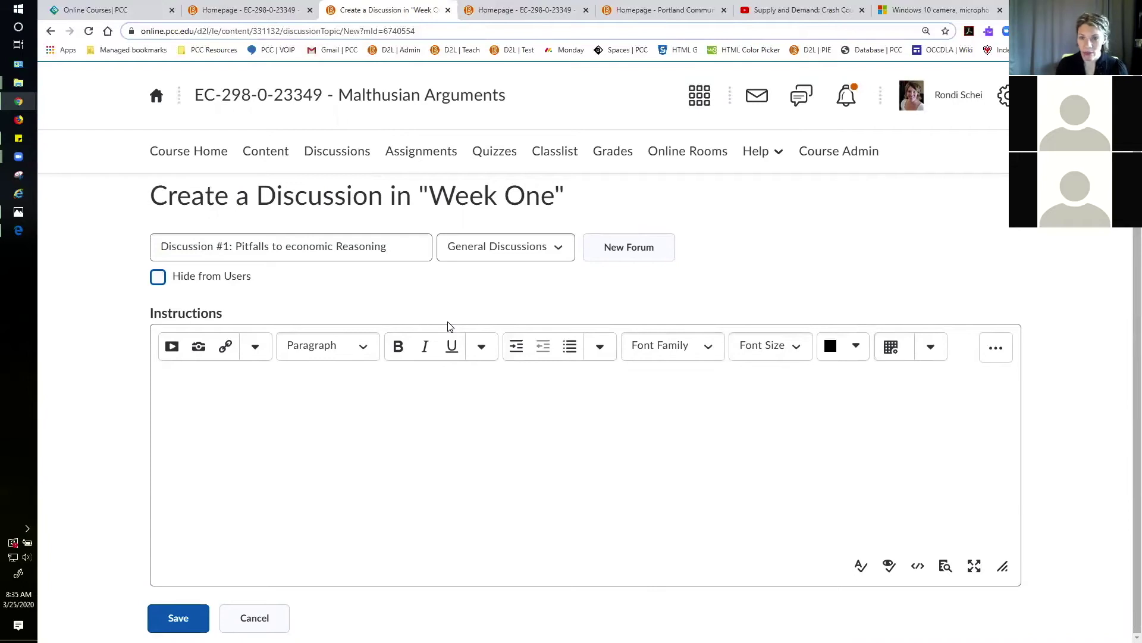
Fill the instructions with the four numbered questions from Life Partner to Filing for Bankruptcy, and save the discussion.
click(423, 413)
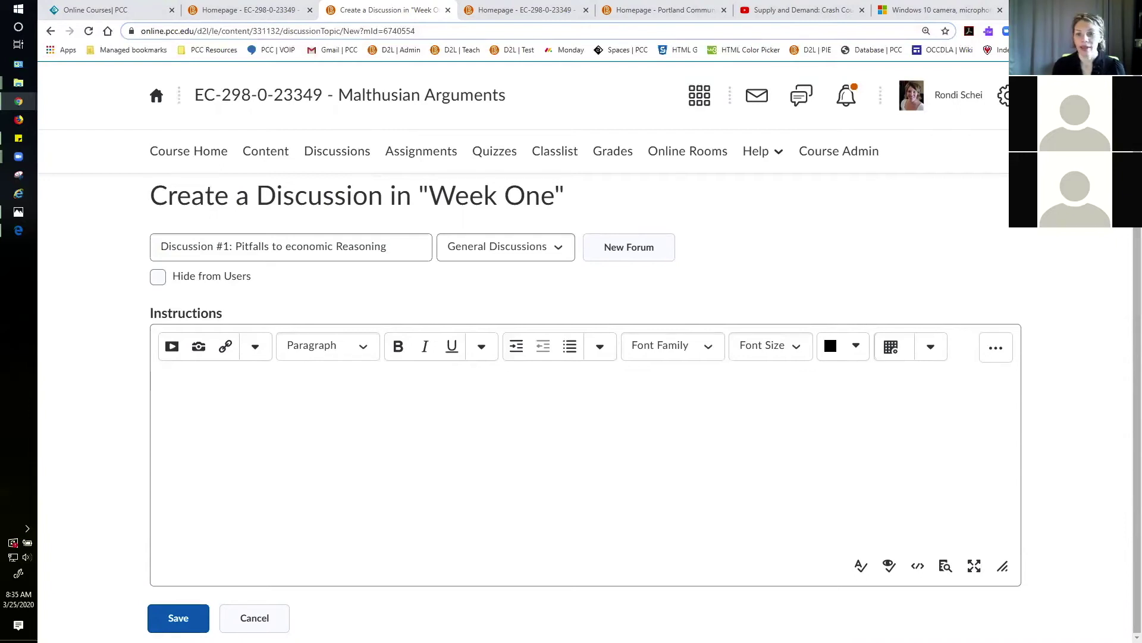
click(244, 399)
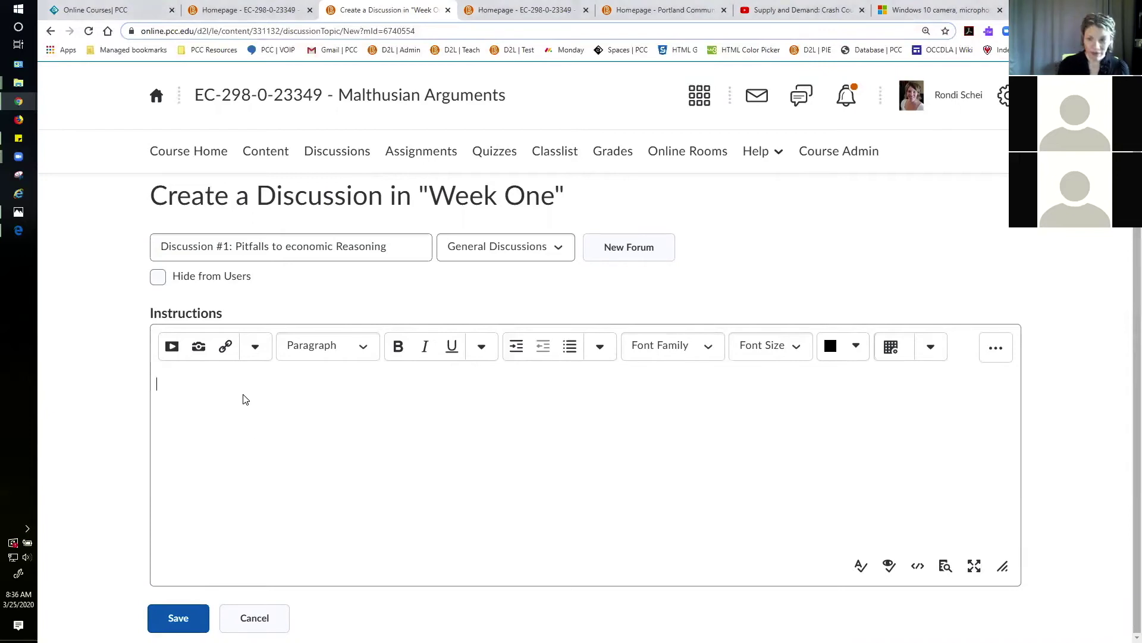
text((Life Partner) Finding a life partner is a complicated process that may take many years. It is hard to think of this process as being part of a very complex market, with a demand and a supply for partners. Think about how this market works and some of its characteristics, such as search costs. Would you consider it a perfectly competitive market?  (Advertising Campaign?) Your company operates in a perfectly competitive market. You have been told that advertising can help you increase your sales in the short run. Would you create an aggressive advertising campaign for your product? (Increase Production, Increase Profits?) Since a perfectly competitive firm can sell as much as it wishes at the market price, why can the firm not simply increase its profits by selling an extremely high quantity? (Filing for Bankruptcy) Many firms in the United States file for bankruptcy every year, yet they still continue operating. Consider a firm of your choice and discuss why you think they would they do this instead of completely shutting down.)
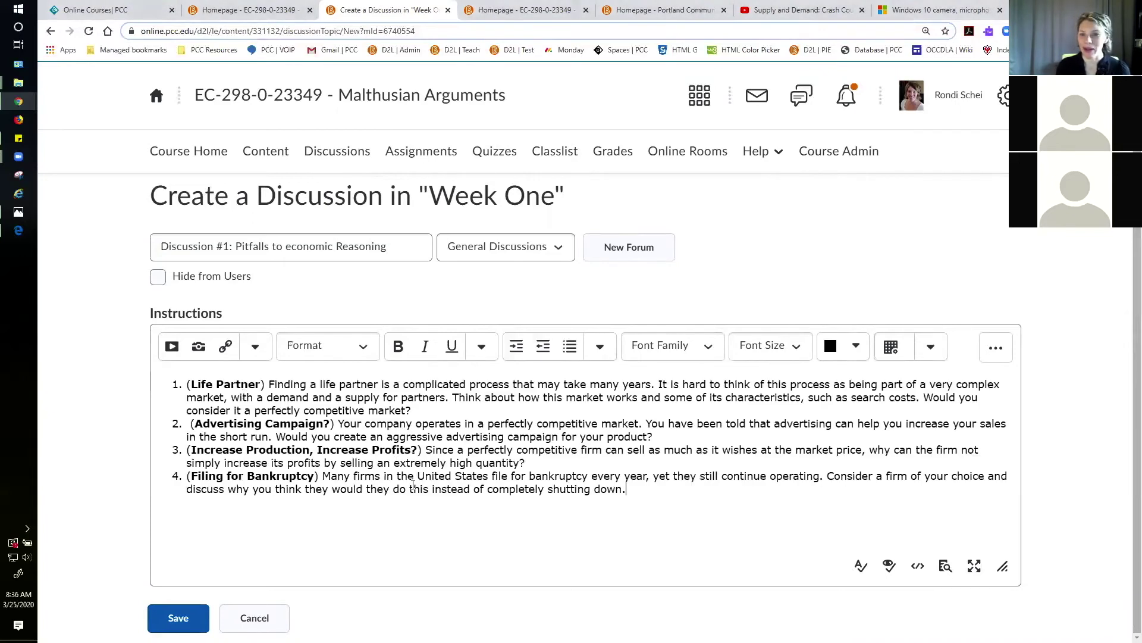
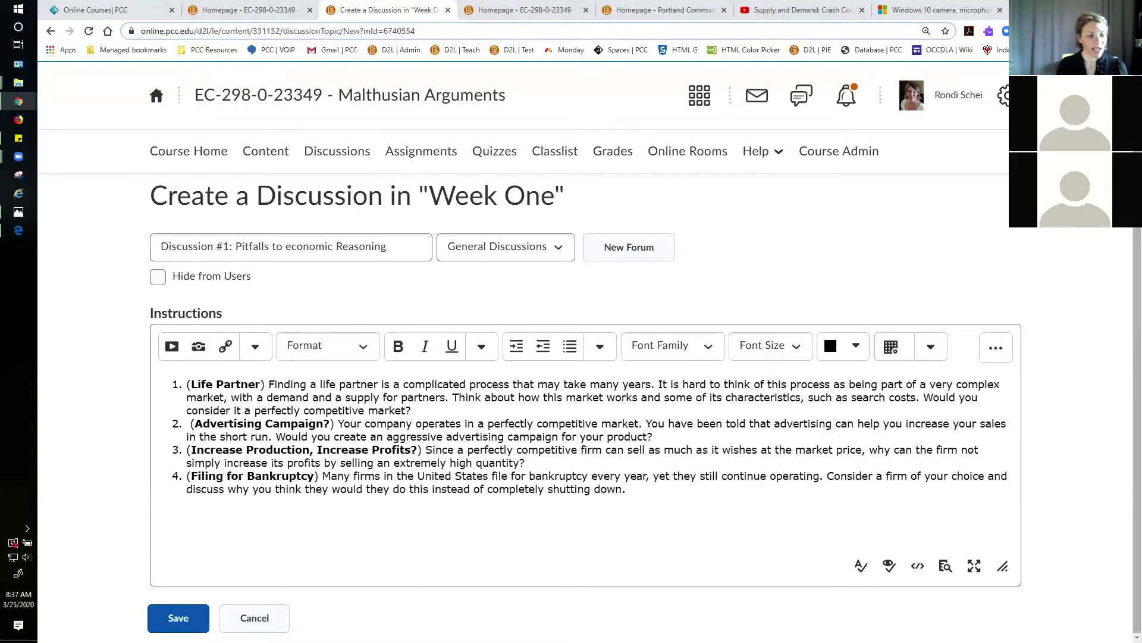
click(177, 617)
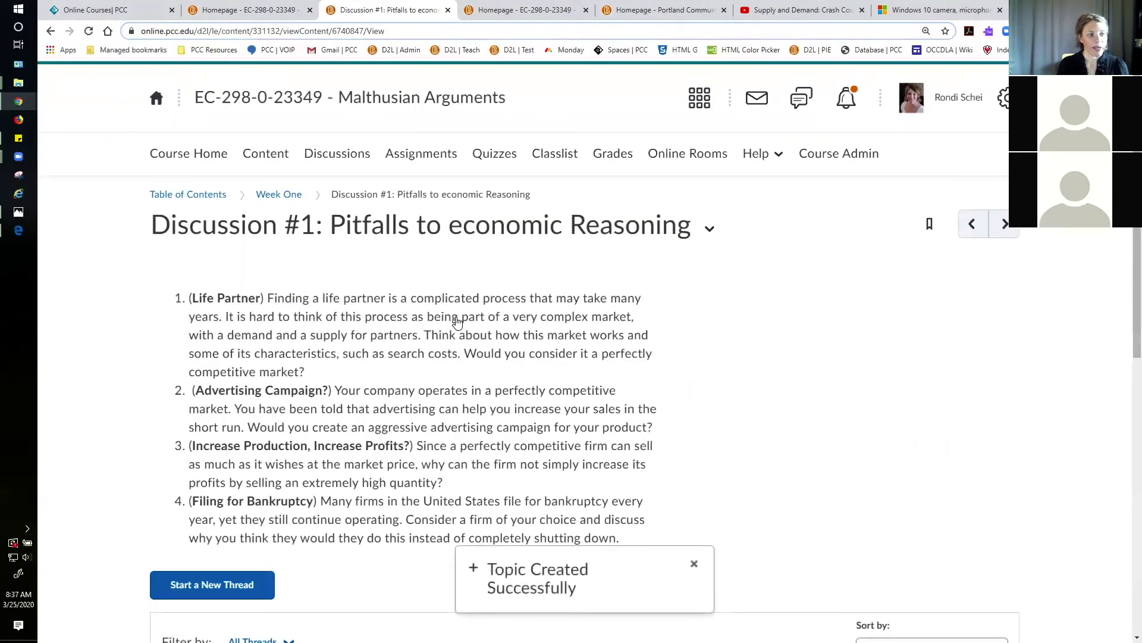
Start a new thread in the Discussion #1 topic.
scroll(602, 314, down, 1)
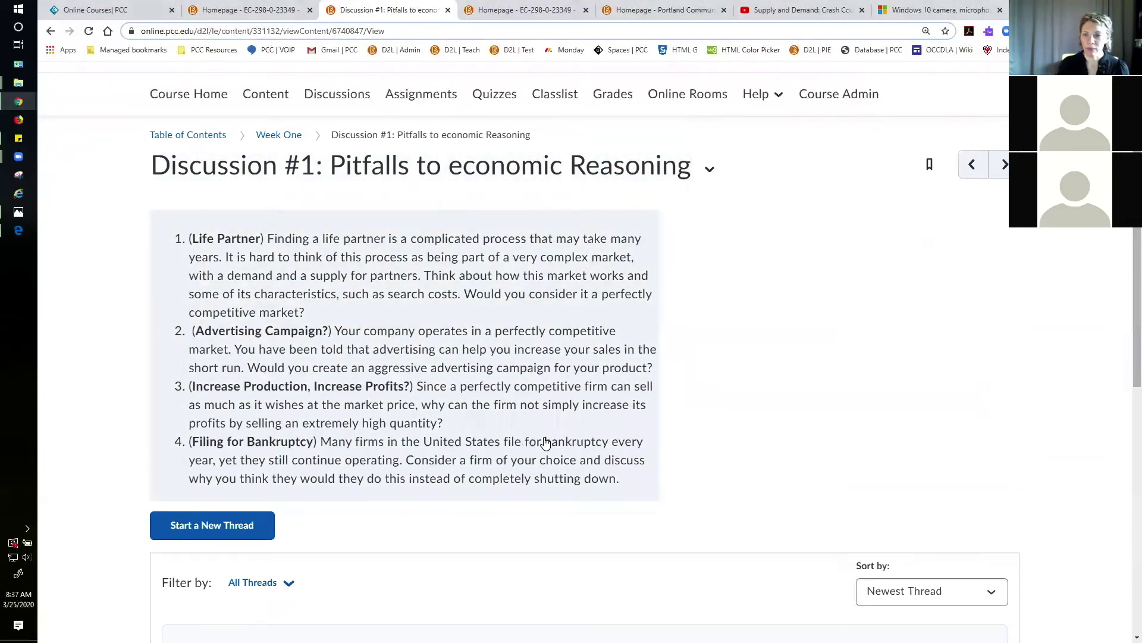
scroll(546, 444, down, 1)
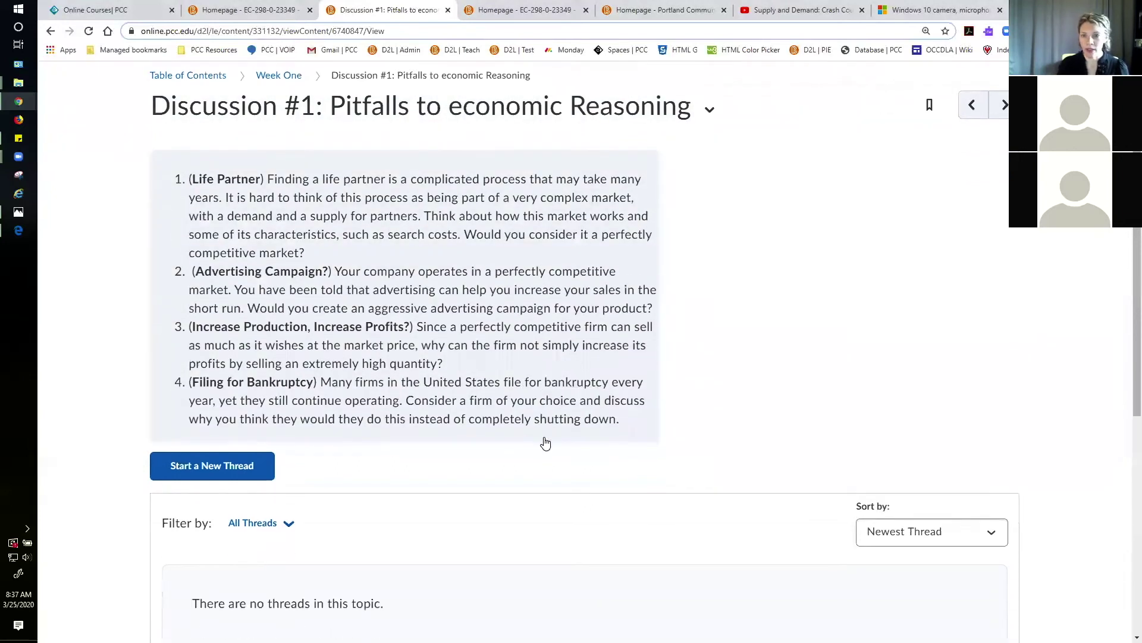
click(227, 477)
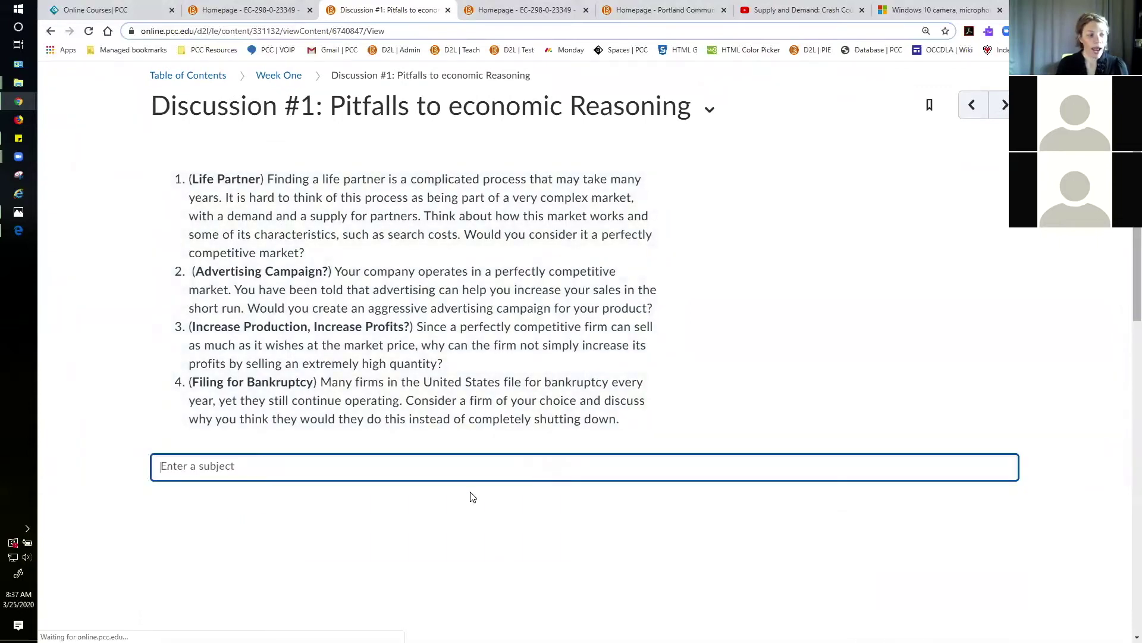
text(RDodi)
key(BackSpace)
key(BackSpace)
key(BackSpace)
key(BackSpace)
text(od)
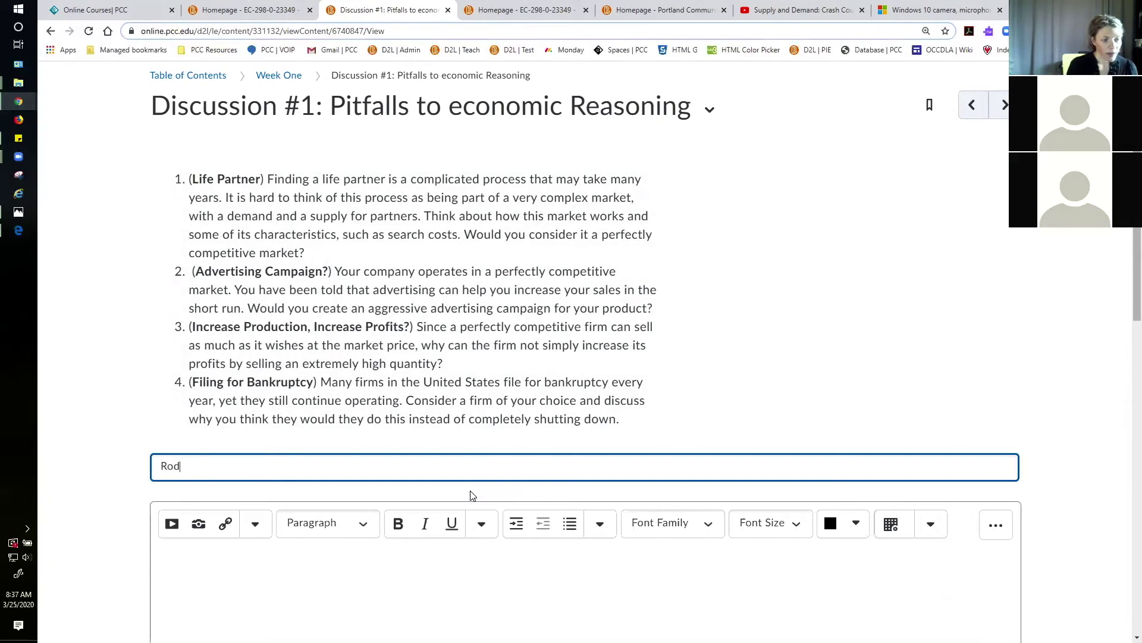
key(BackSpace)
key(BackSpace)
key(BackSpace)
Enter "Filing for Bankrupty" as the thread's subject.
text(Filing for Banck)
key(BackSpace)
key(BackSpace)
text(krupty)
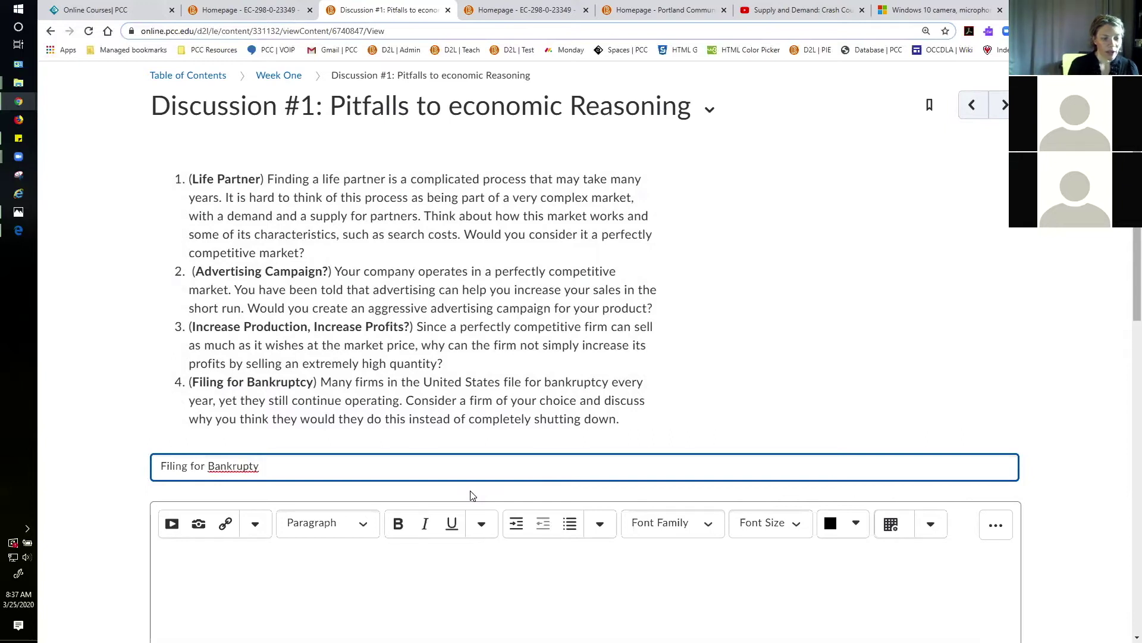
text())
key(BackSpace)
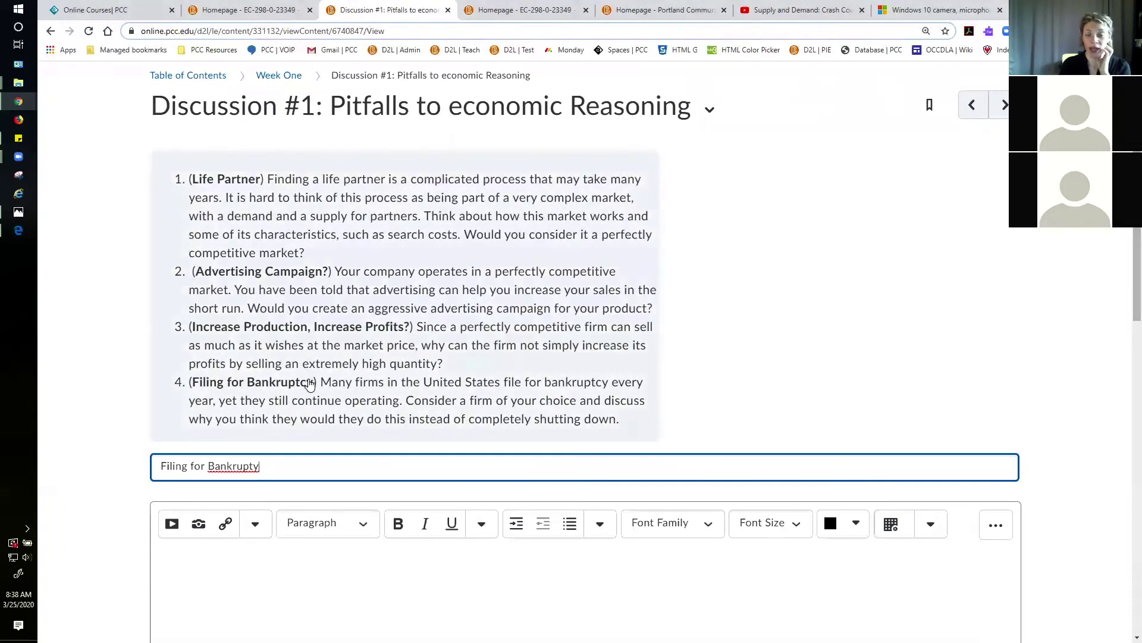
Write "Here is my response..." as the thread's message and post the thread.
click(371, 557)
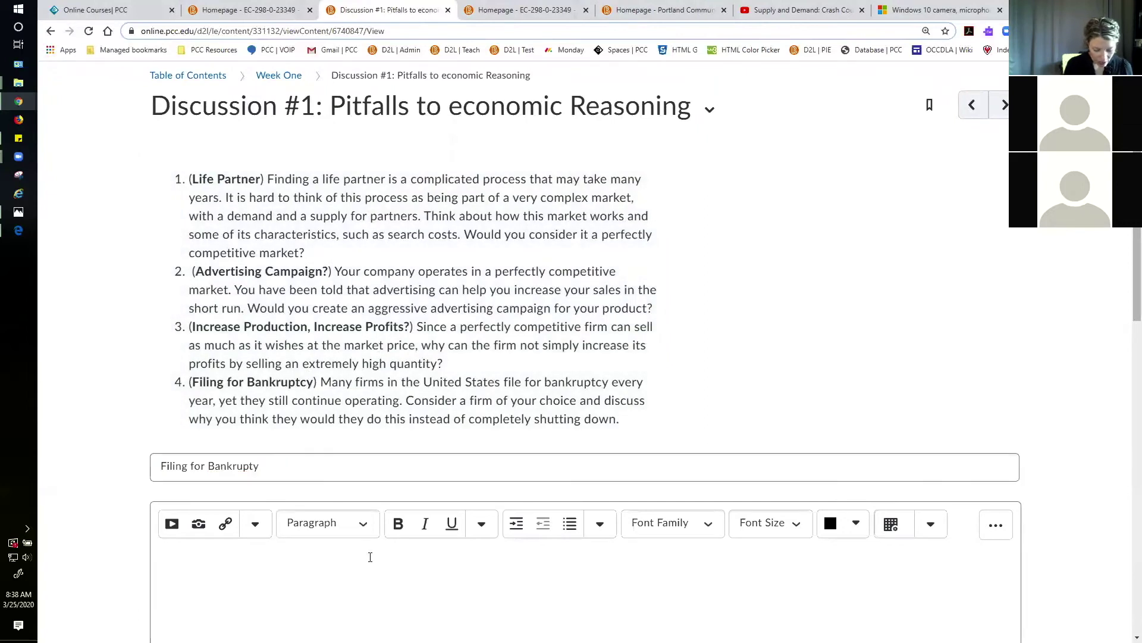
text(Here is my resonse)
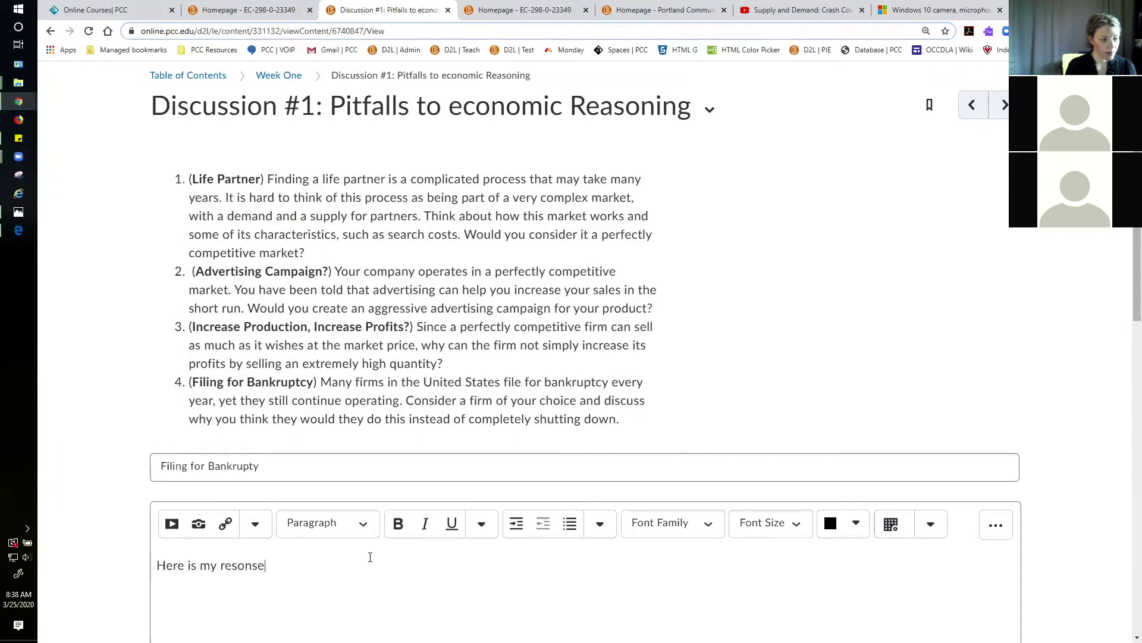
key(Left)
key(Left)
text(p)
scroll(312, 553, down, 1)
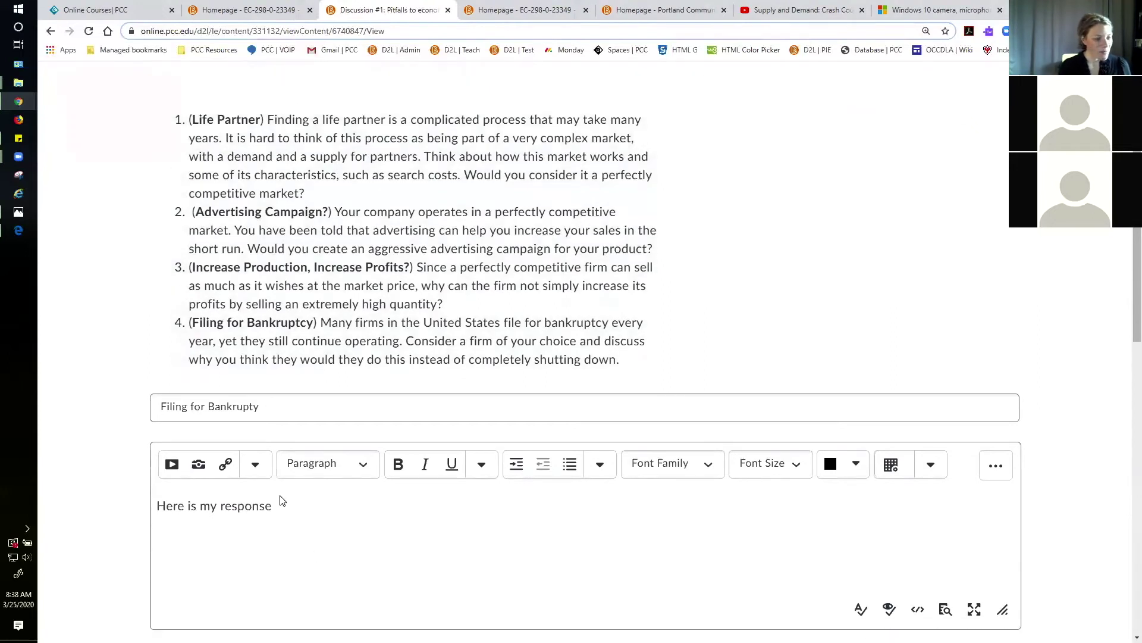
text(..)
scroll(419, 458, down, 5)
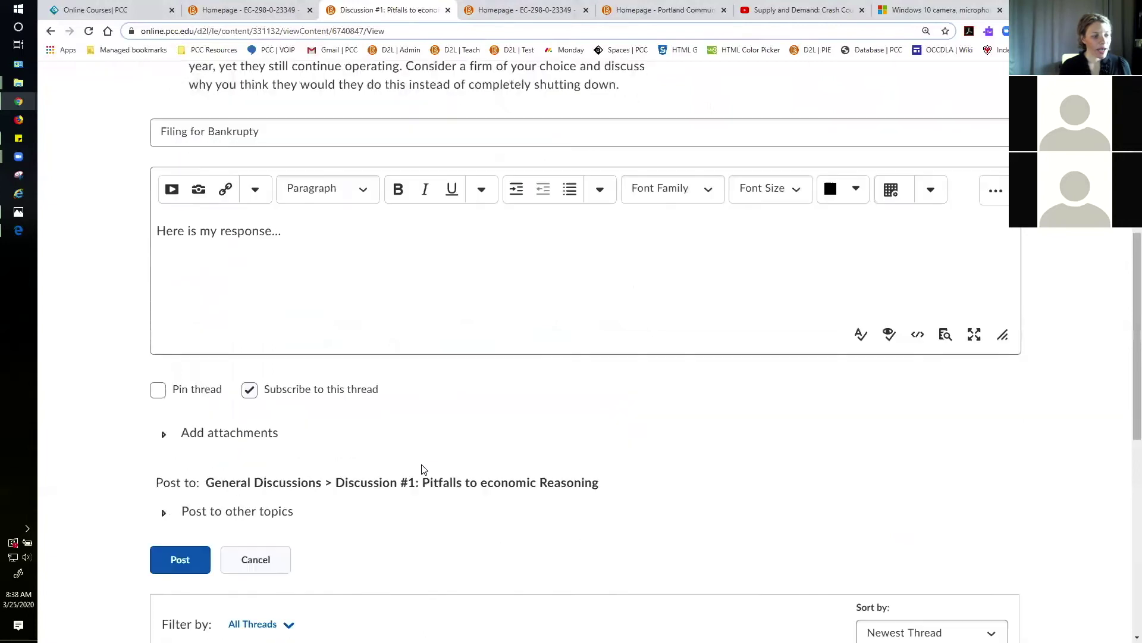
scroll(422, 469, down, 1)
click(184, 476)
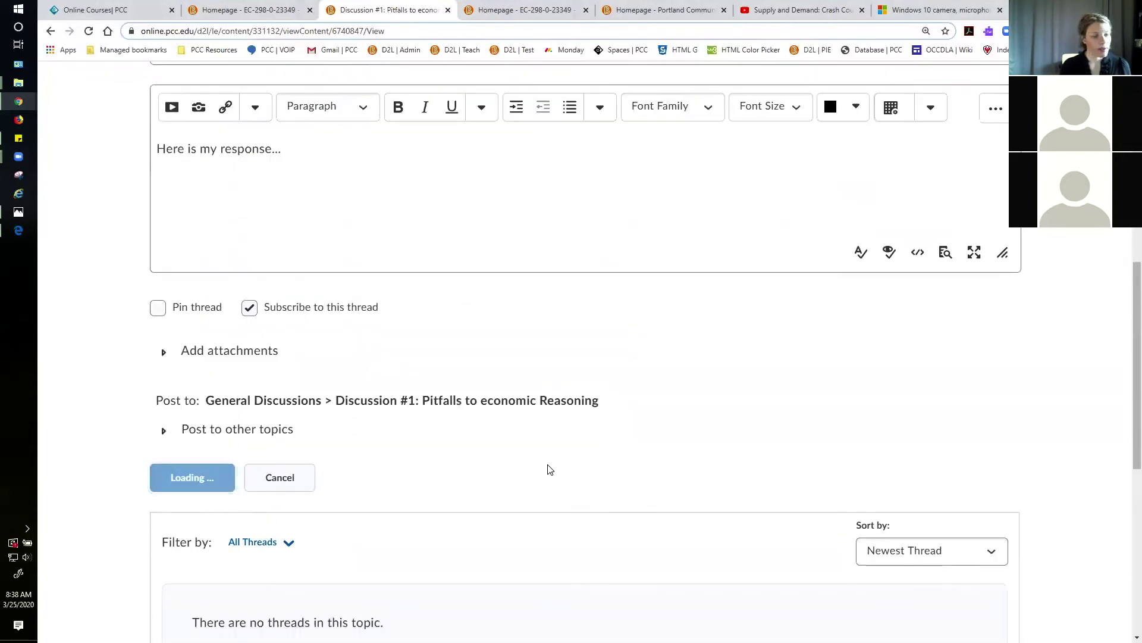
Open the posted "Filing for Bankrupty" thread from the topic's thread list.
scroll(524, 481, up, 2)
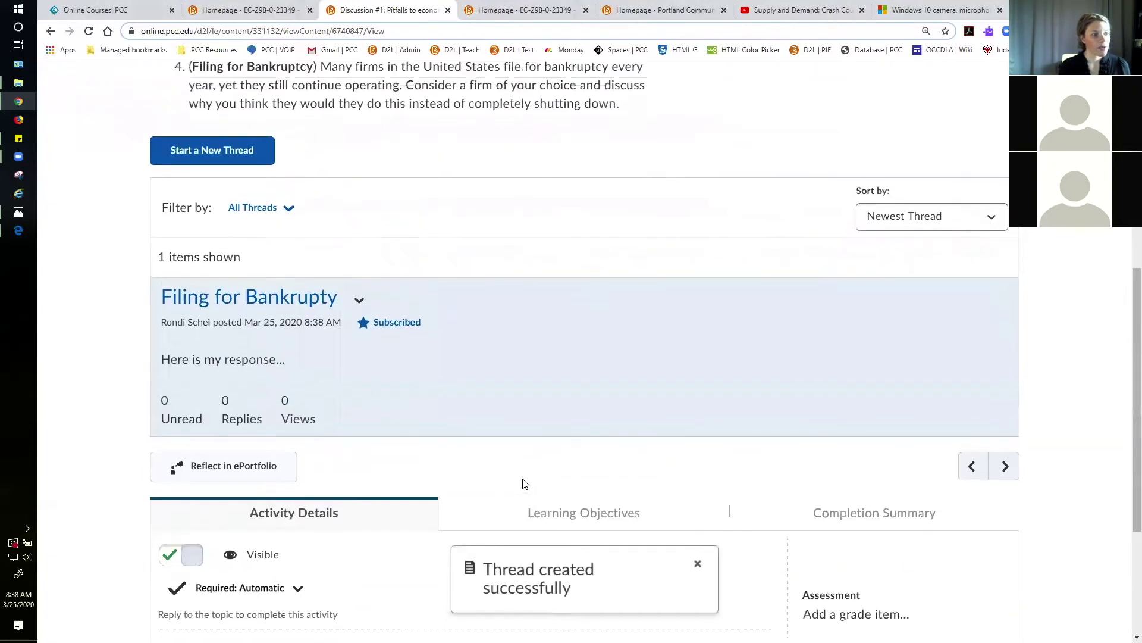
scroll(524, 483, up, 2)
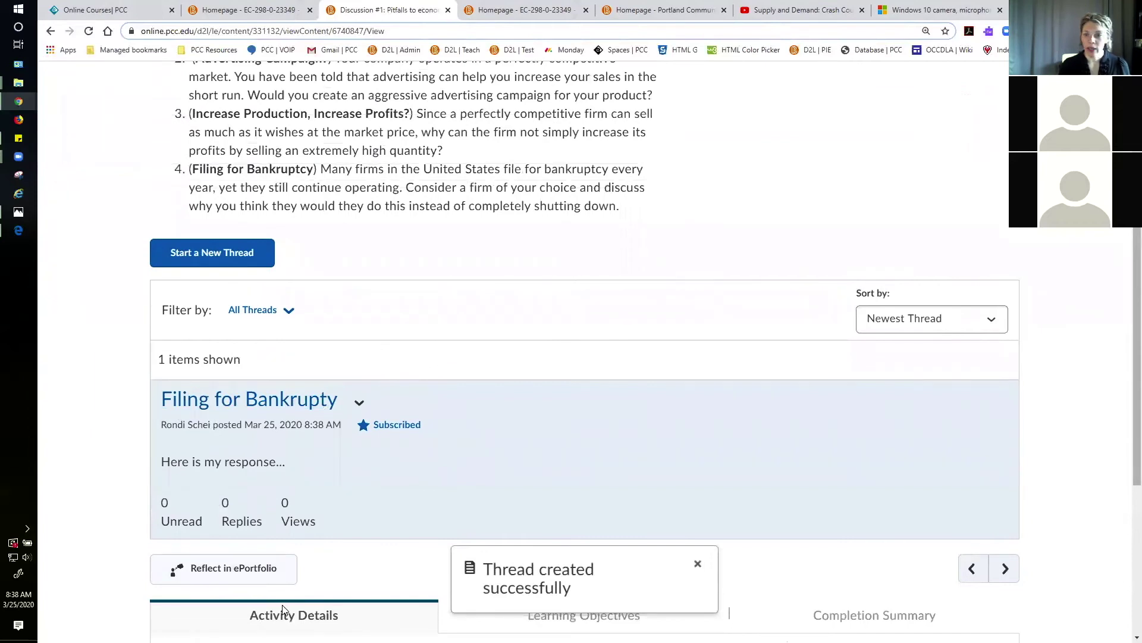
scroll(284, 616, down, 1)
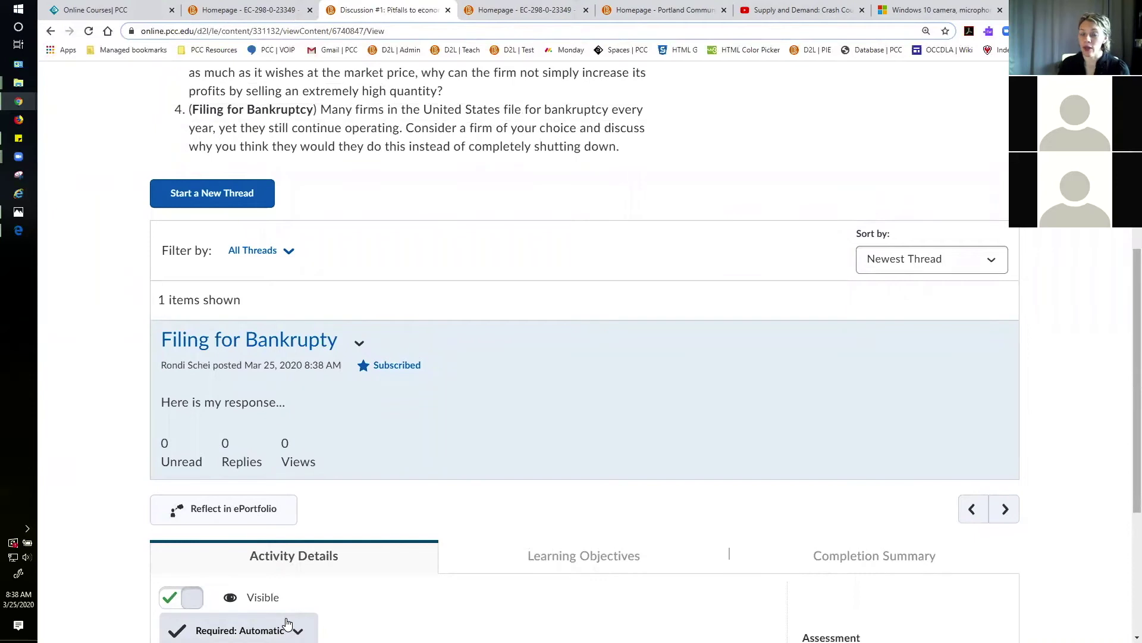
click(221, 344)
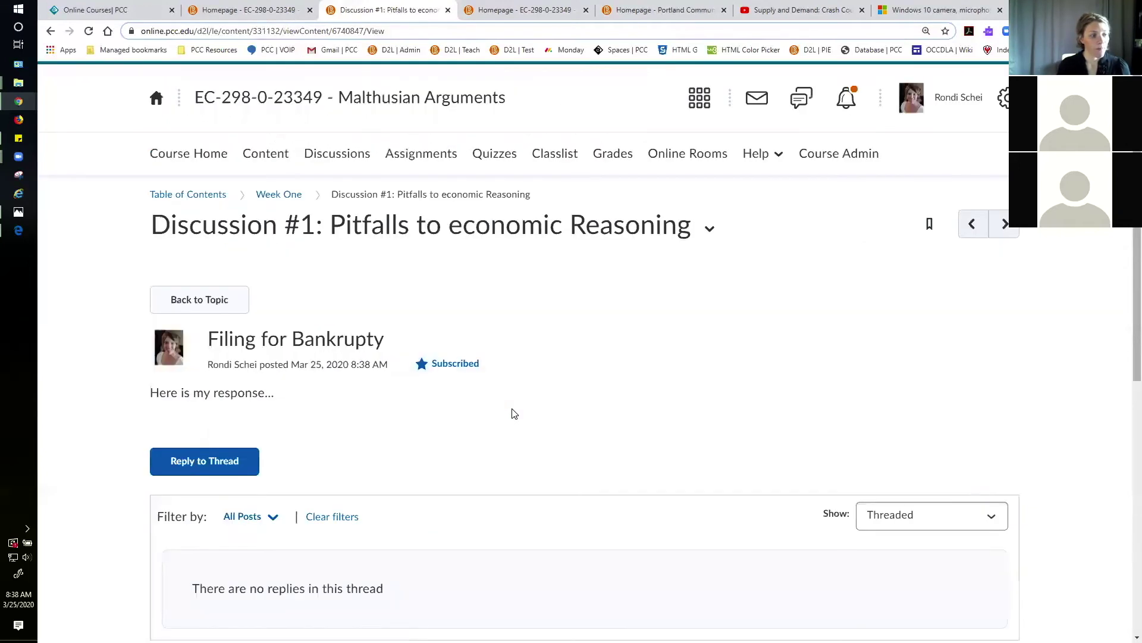
scroll(452, 420, down, 1)
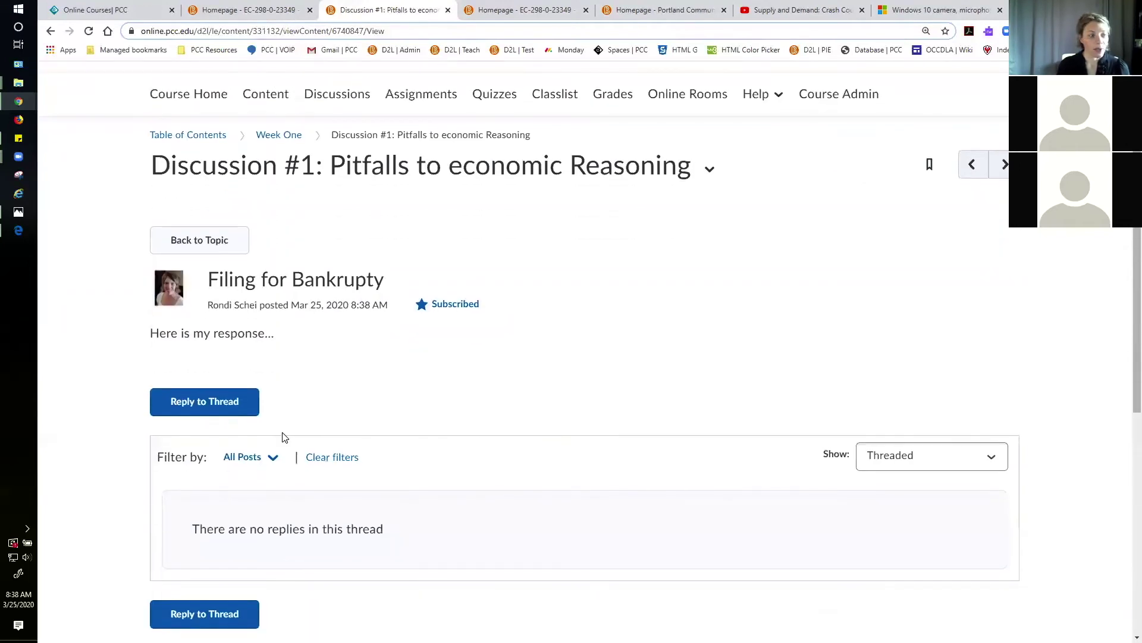
Reply to the "Filing for Bankrupty" thread with "You need to provide a little more information." and post the reply.
click(223, 412)
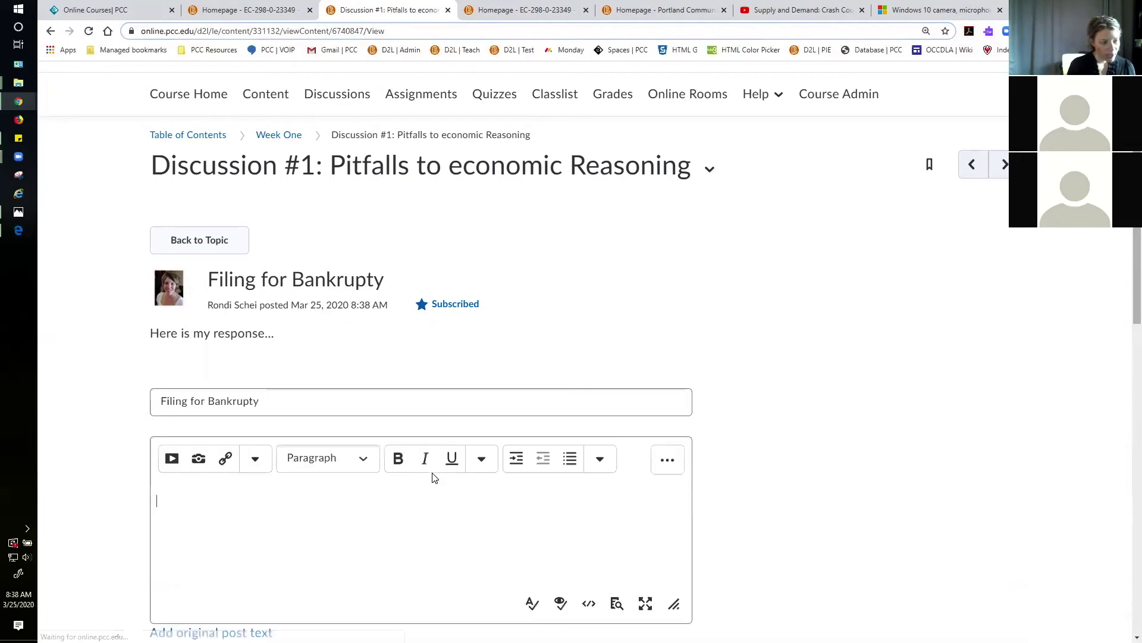
text(You neo provide a l)
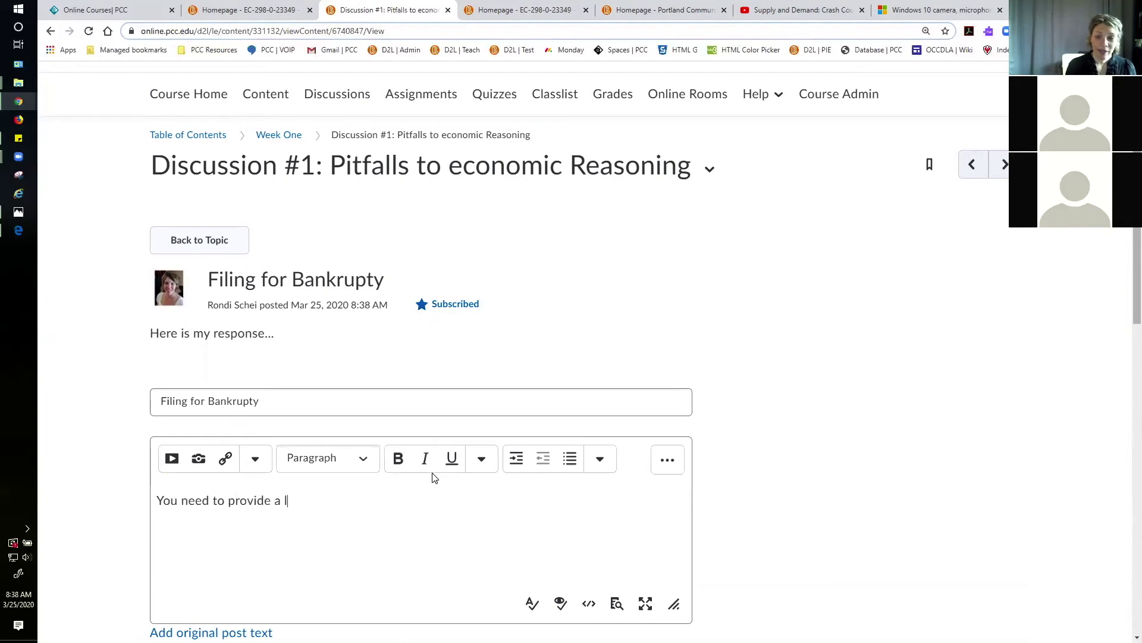
text(ittle more in)
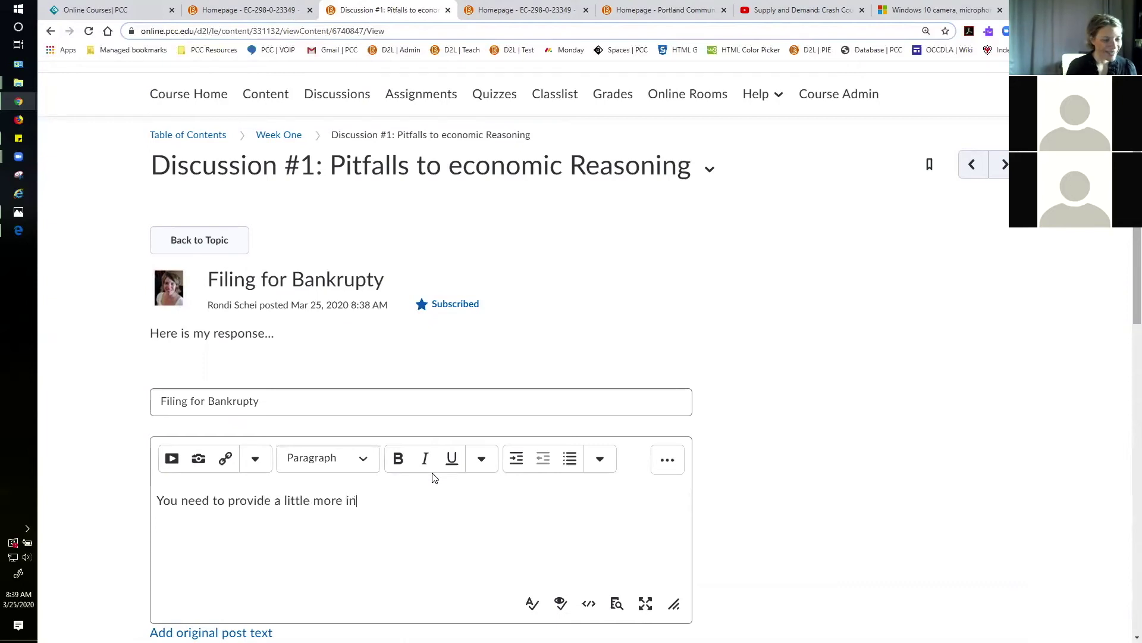
text(formation.)
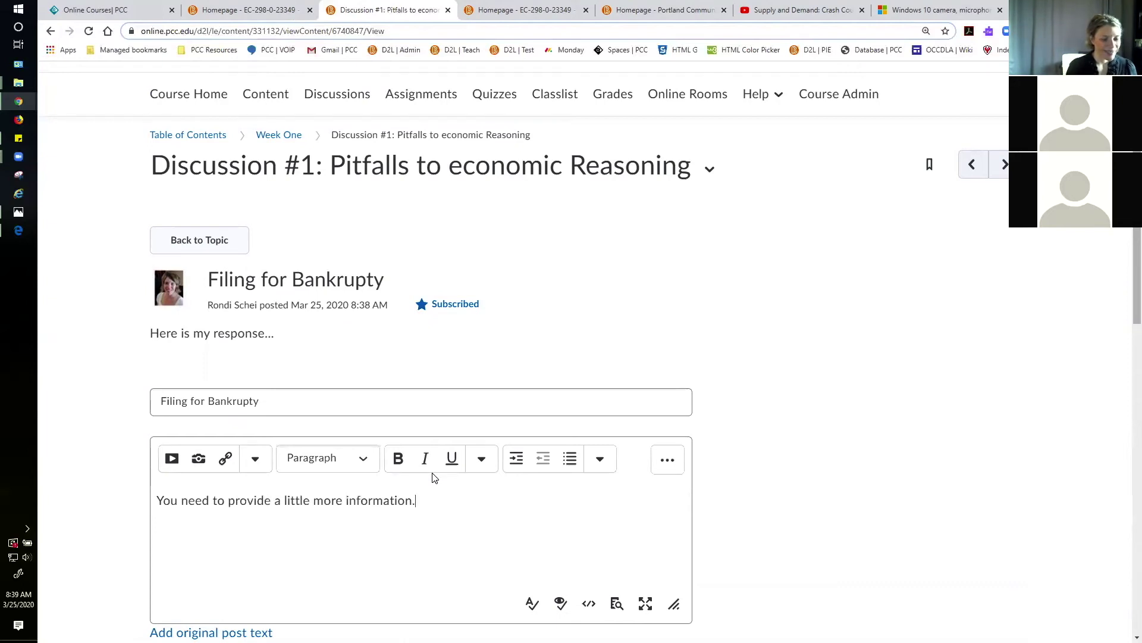
scroll(440, 470, down, 3)
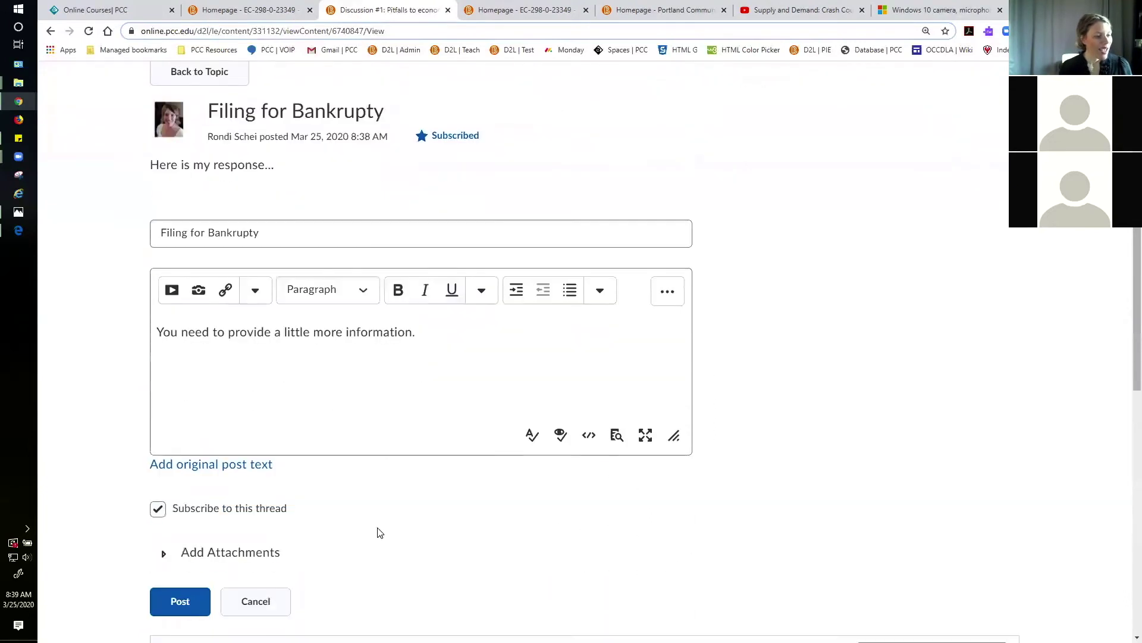
click(192, 594)
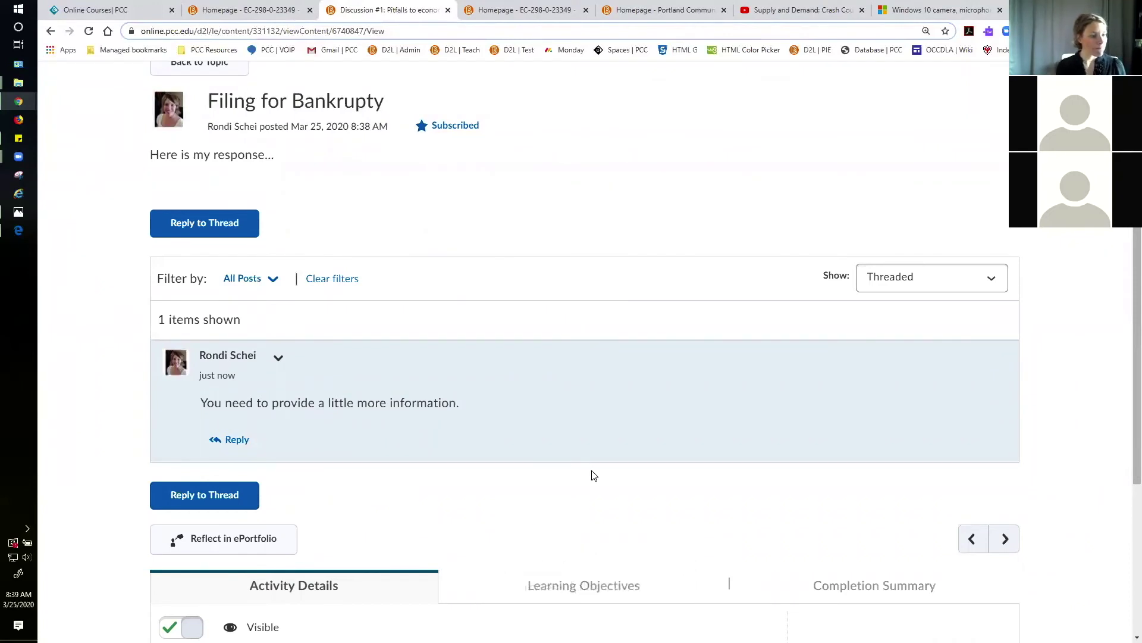
Return to the Week One module and reopen the topic "Discussion #1: Pitfalls to economic Reasoning".
scroll(591, 470, up, 4)
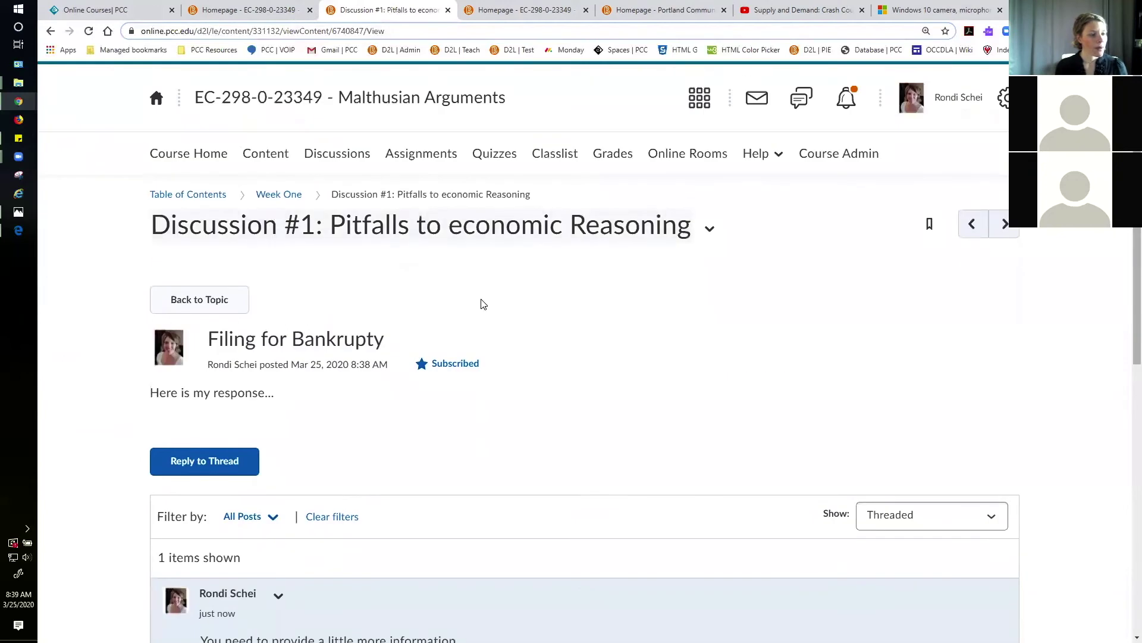
scroll(498, 309, down, 7)
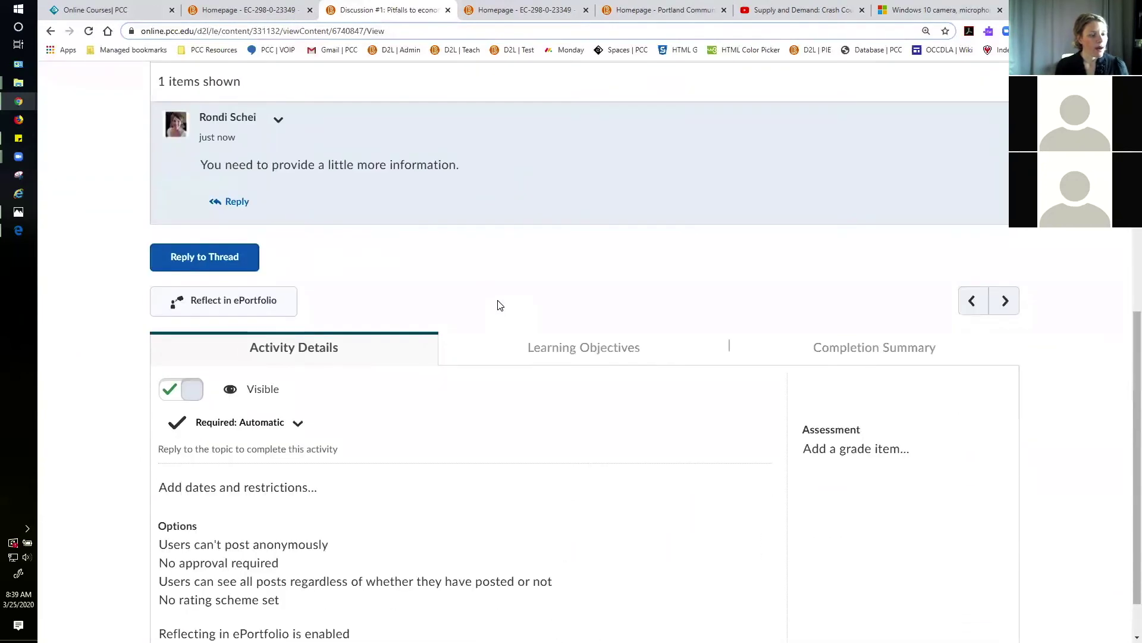
scroll(499, 305, up, 8)
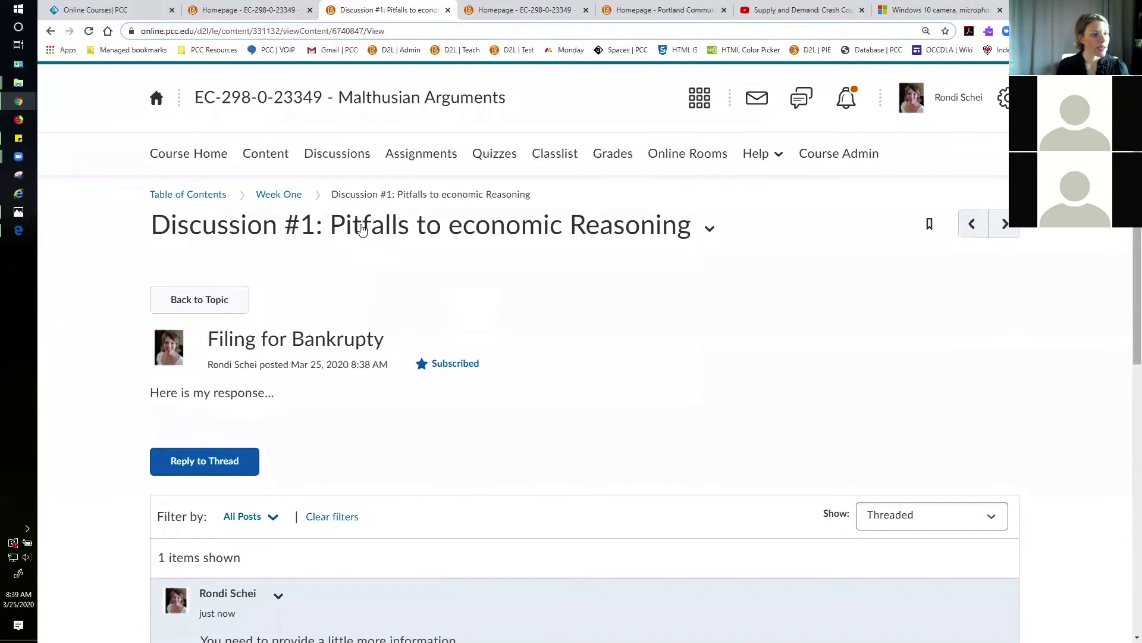
scroll(446, 273, down, 1)
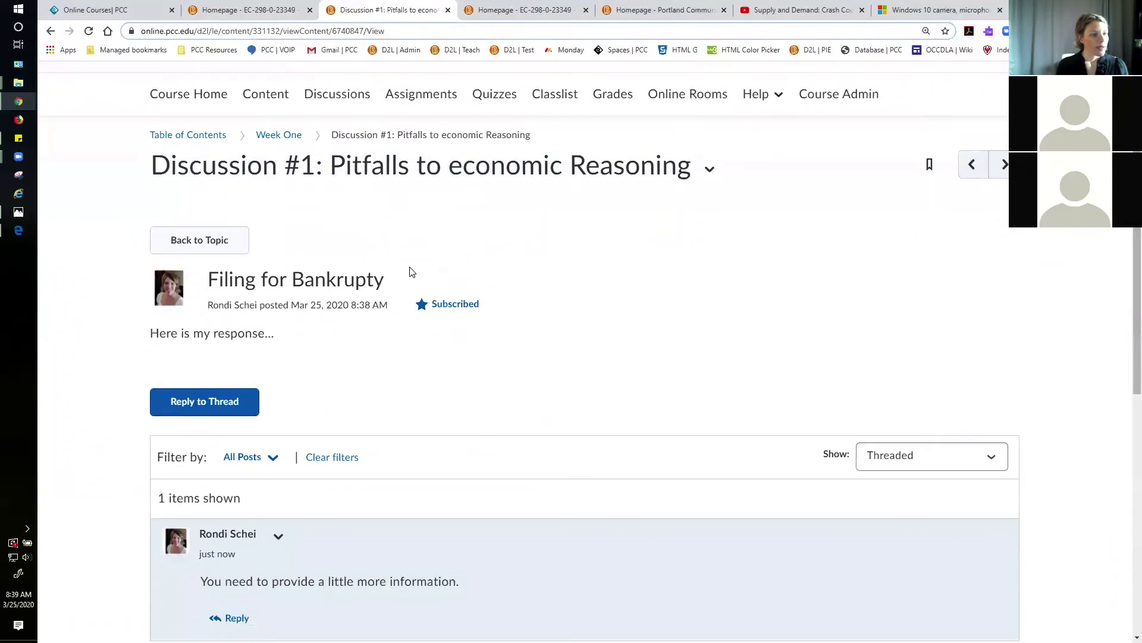
click(280, 135)
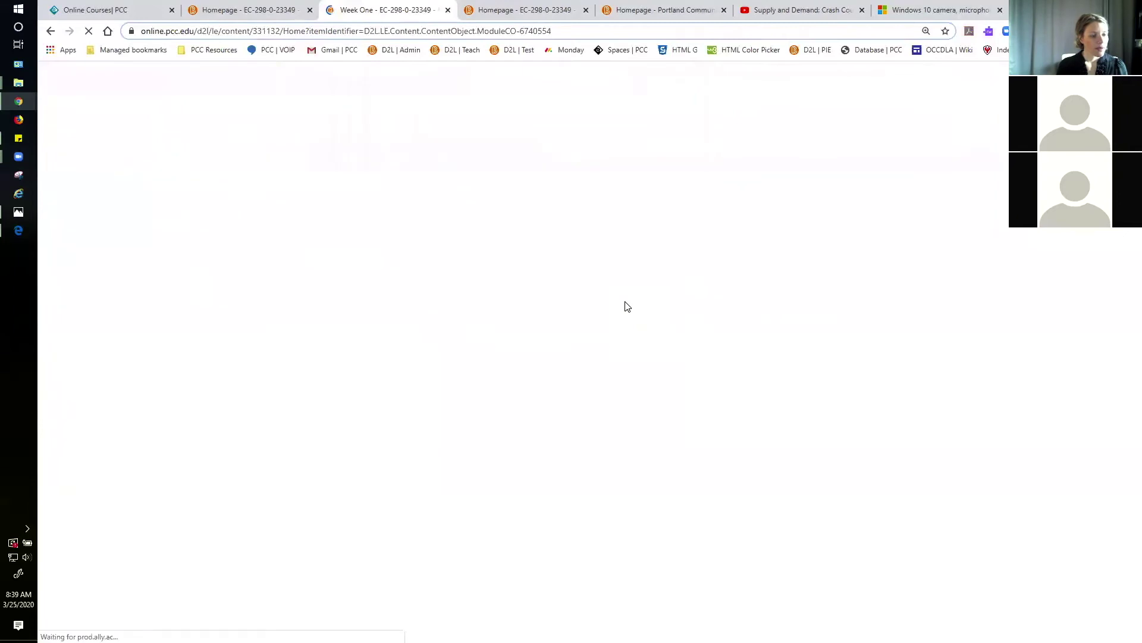
scroll(626, 306, down, 12)
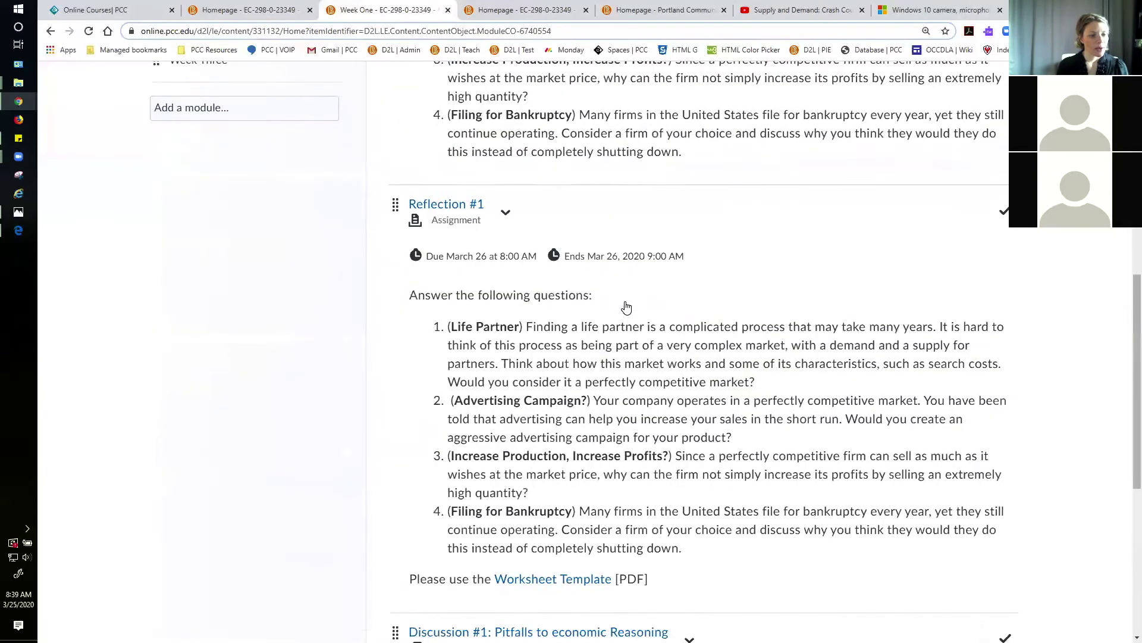
scroll(626, 306, down, 3)
click(625, 252)
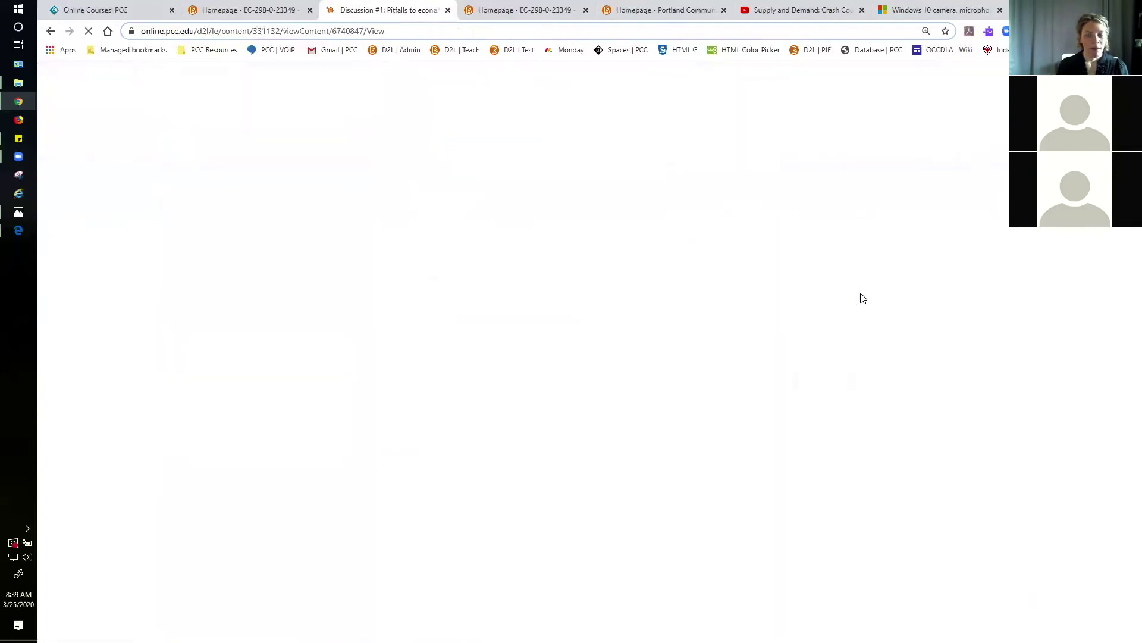
Add a due date of 3/26/2020 to the Discussion #1 topic in its activity details.
scroll(775, 387, down, 3)
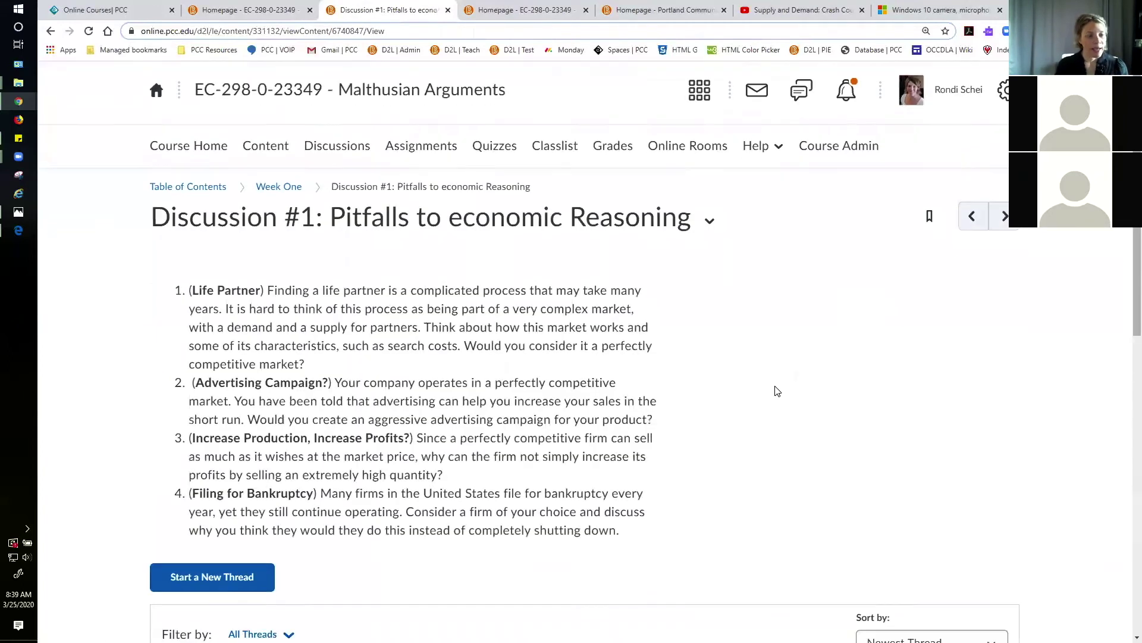
scroll(413, 405, down, 4)
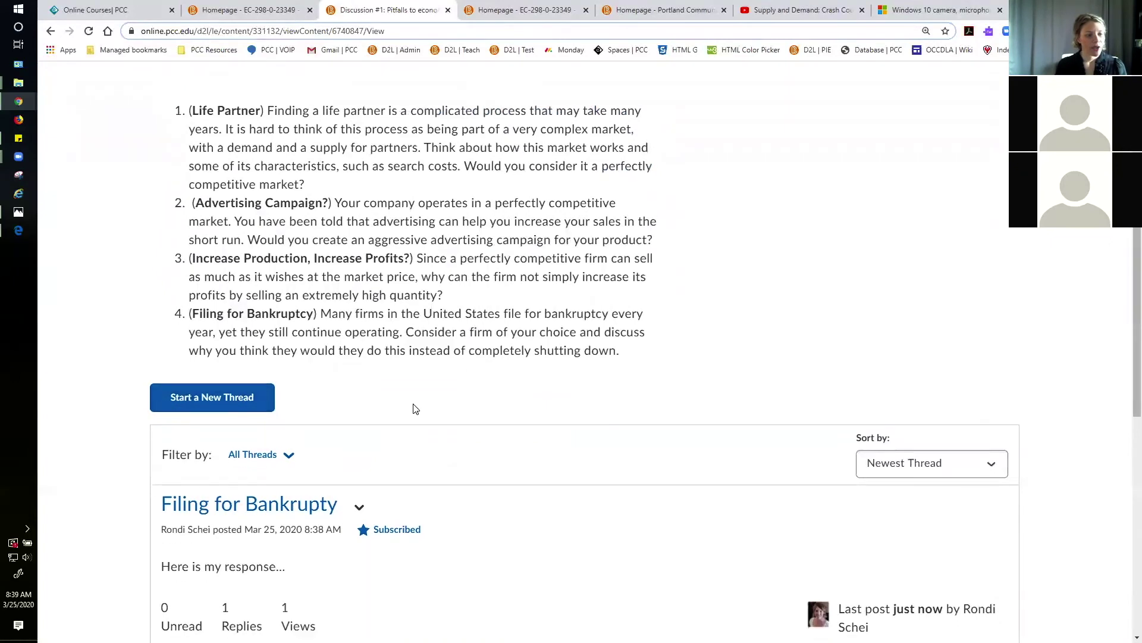
scroll(415, 409, down, 4)
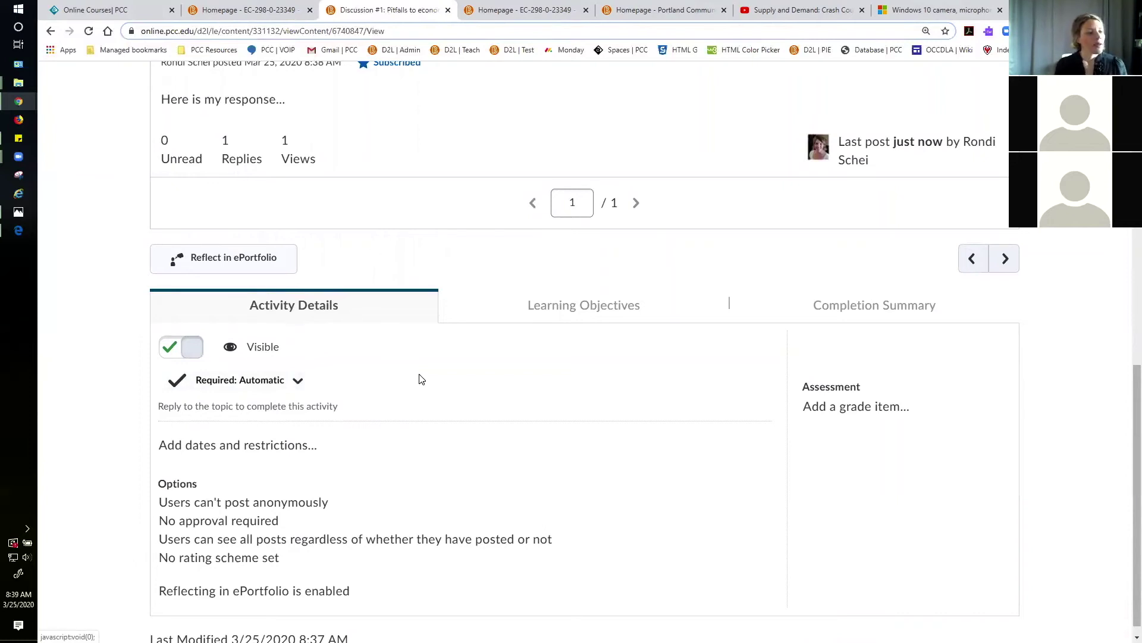
scroll(357, 369, down, 1)
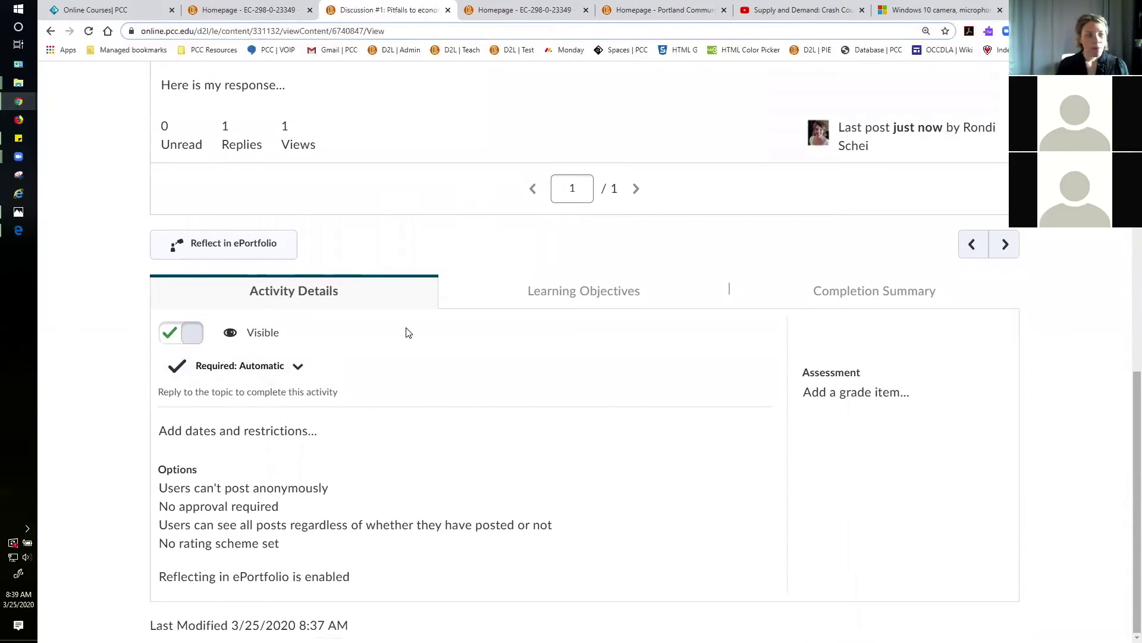
click(242, 441)
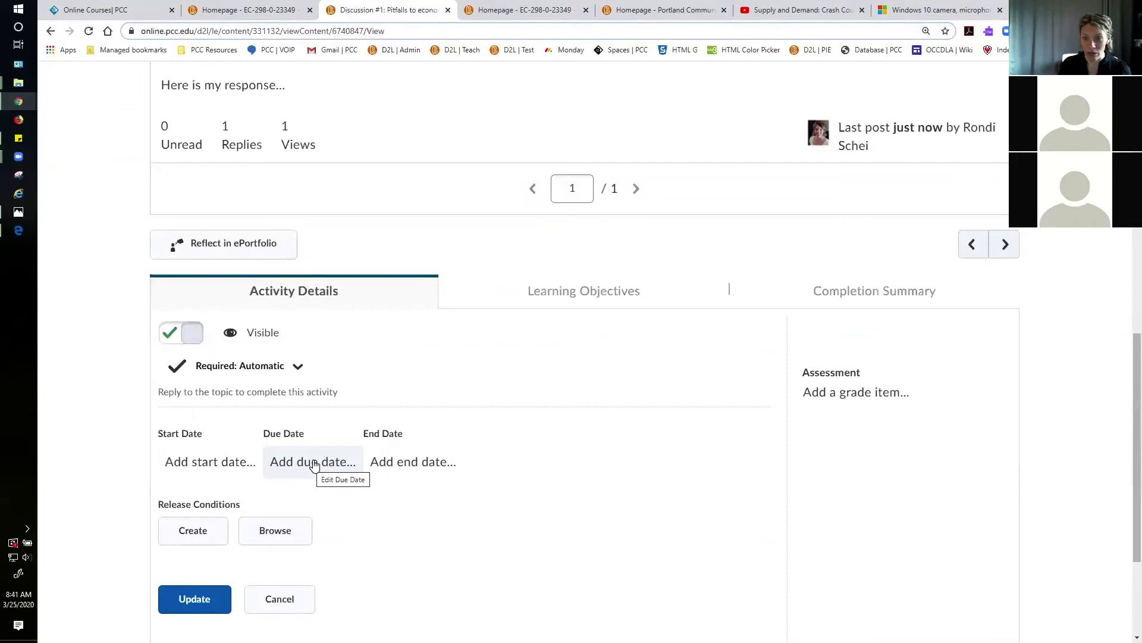
click(350, 467)
click(387, 466)
click(360, 468)
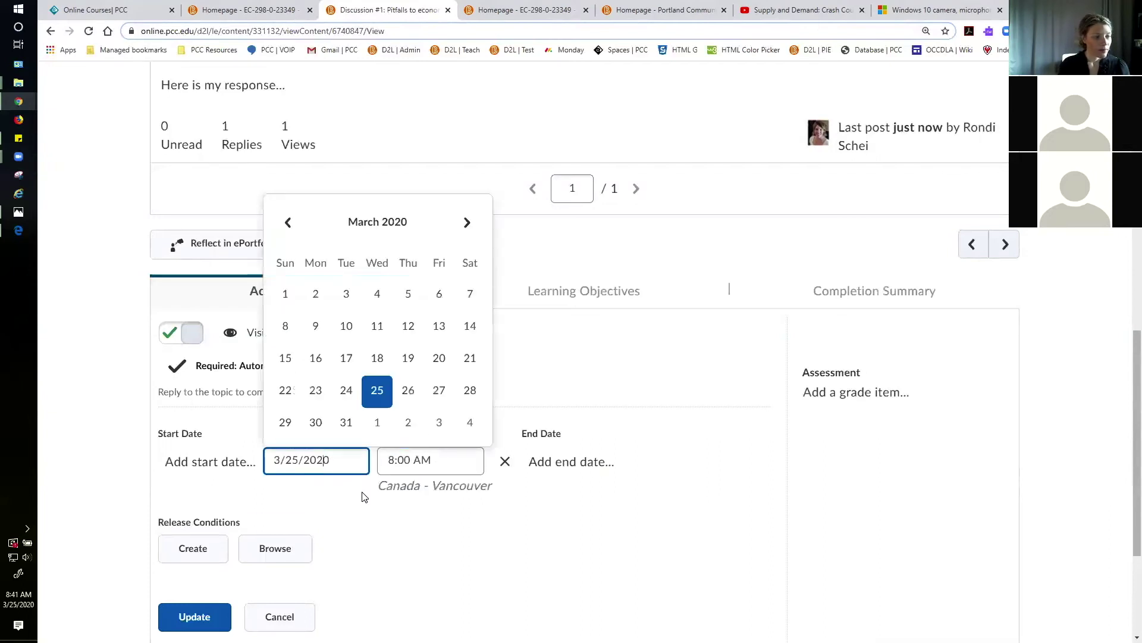
click(408, 393)
Set the discussion topic's due time to 9:00 AM and update its date restrictions.
click(428, 460)
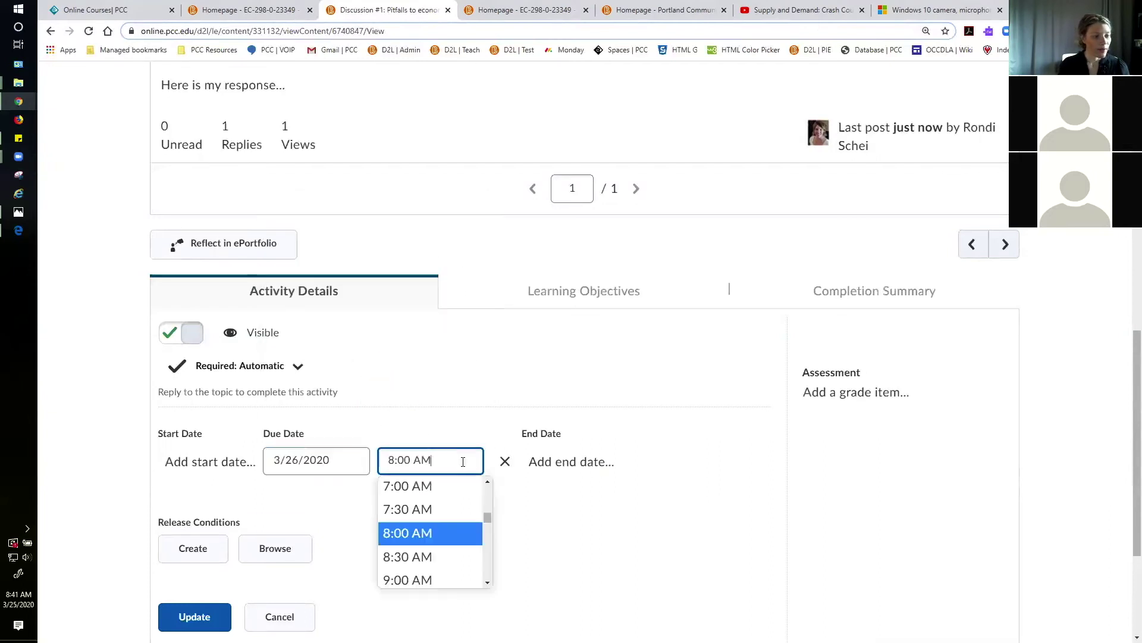
click(448, 583)
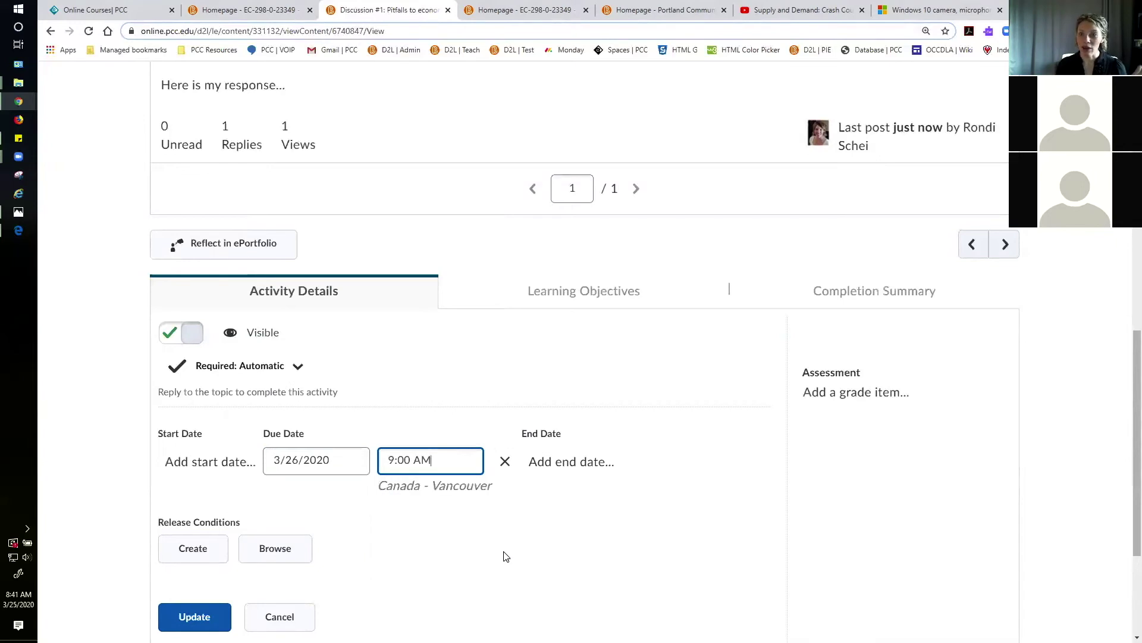
scroll(506, 556, down, 1)
click(205, 568)
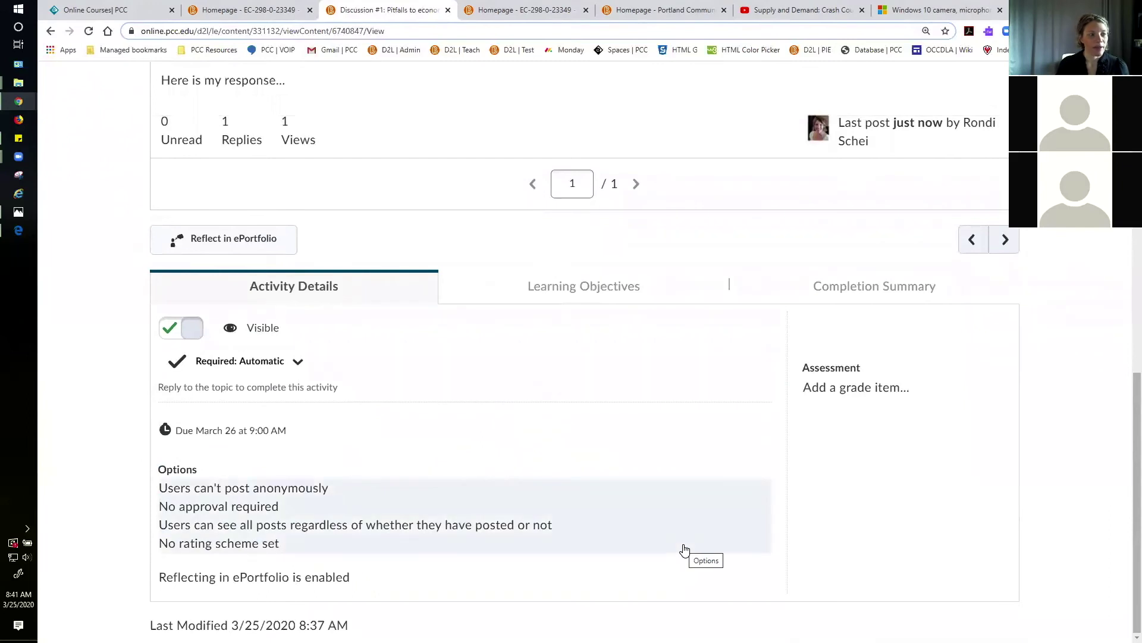
Return to the Week One module and check the due date listed under Discussion #1.
scroll(684, 549, up, 12)
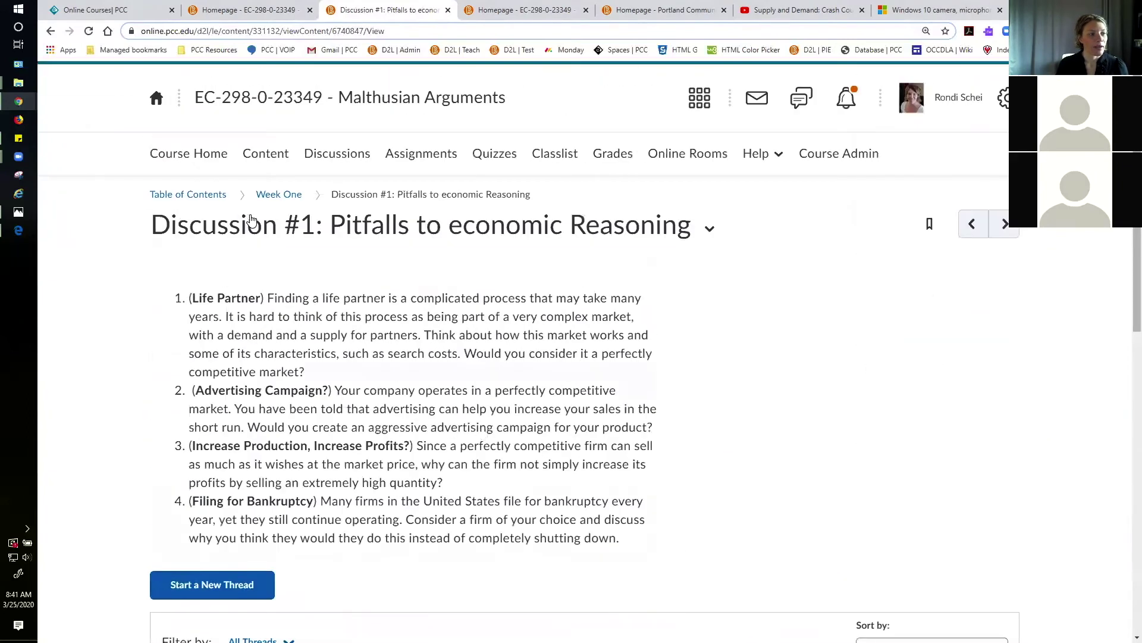
click(282, 194)
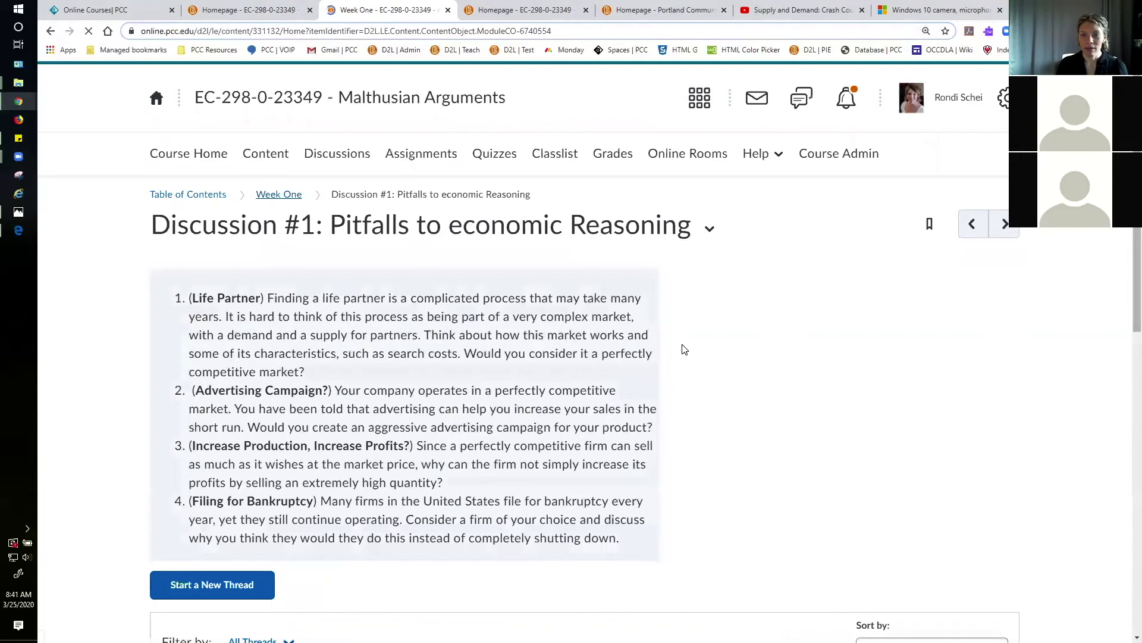
scroll(683, 350, down, 15)
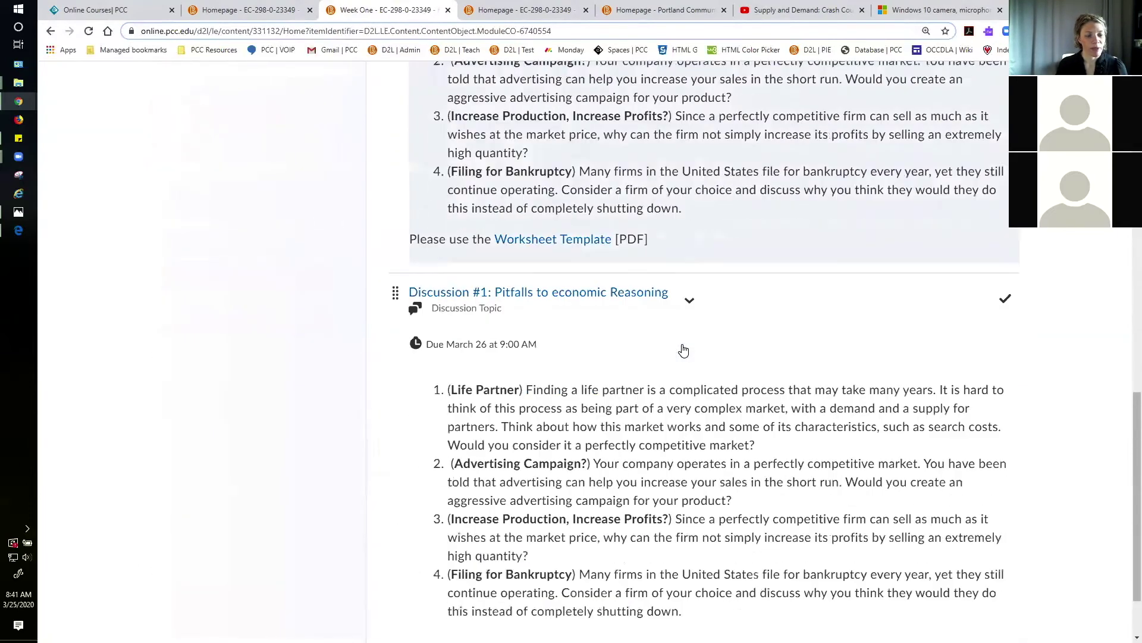
scroll(683, 350, down, 2)
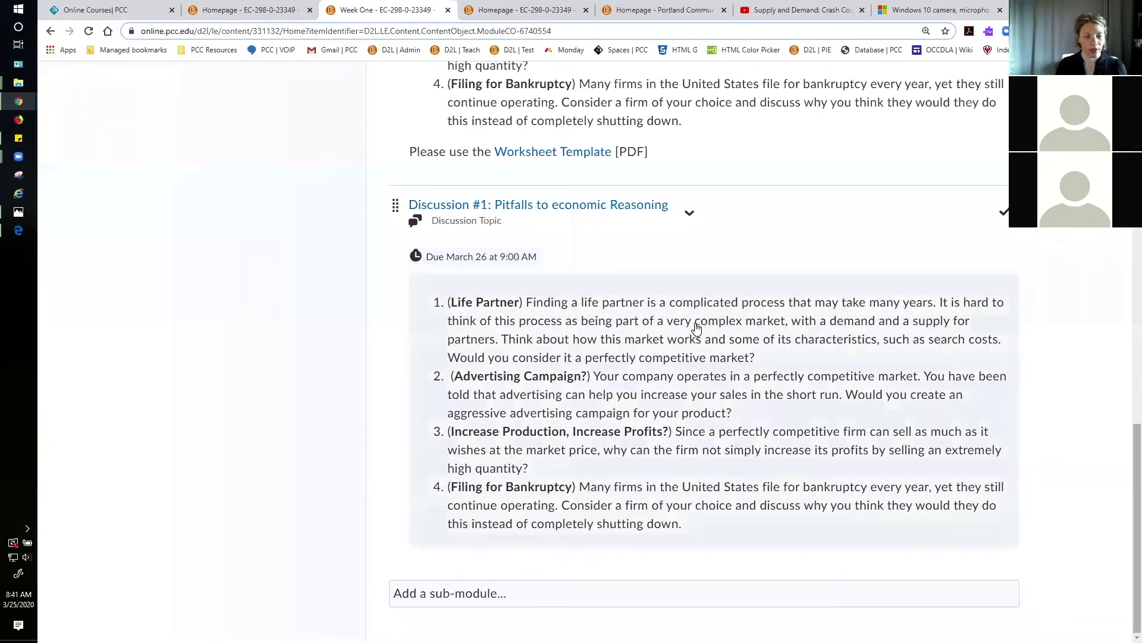
scroll(718, 398, up, 8)
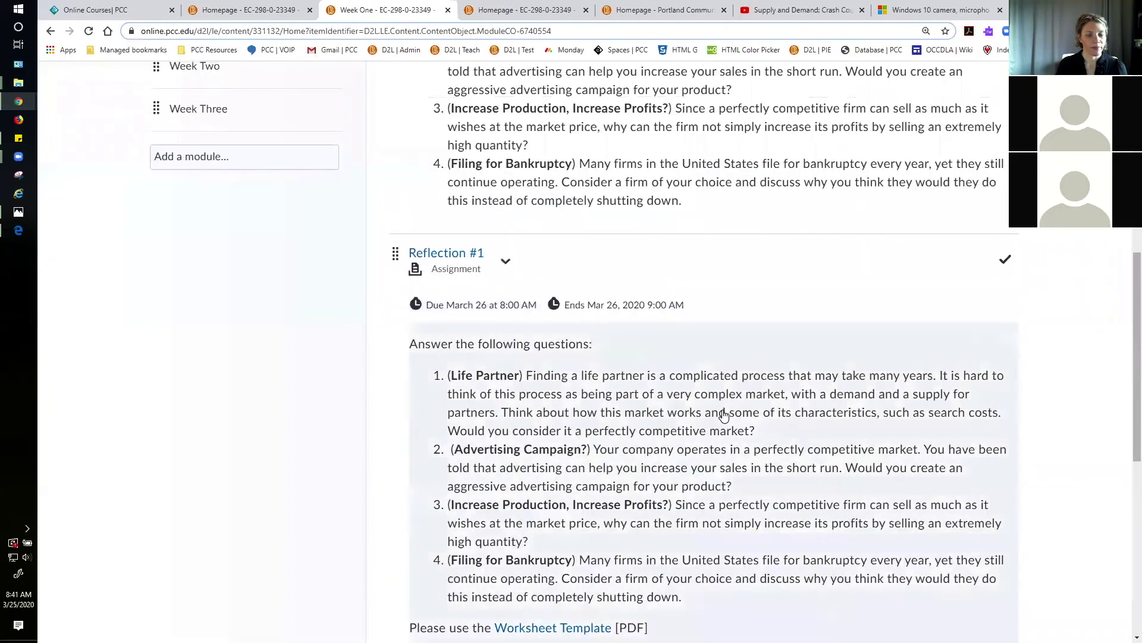
scroll(1125, 348, up, 6)
scroll(1028, 319, up, 1)
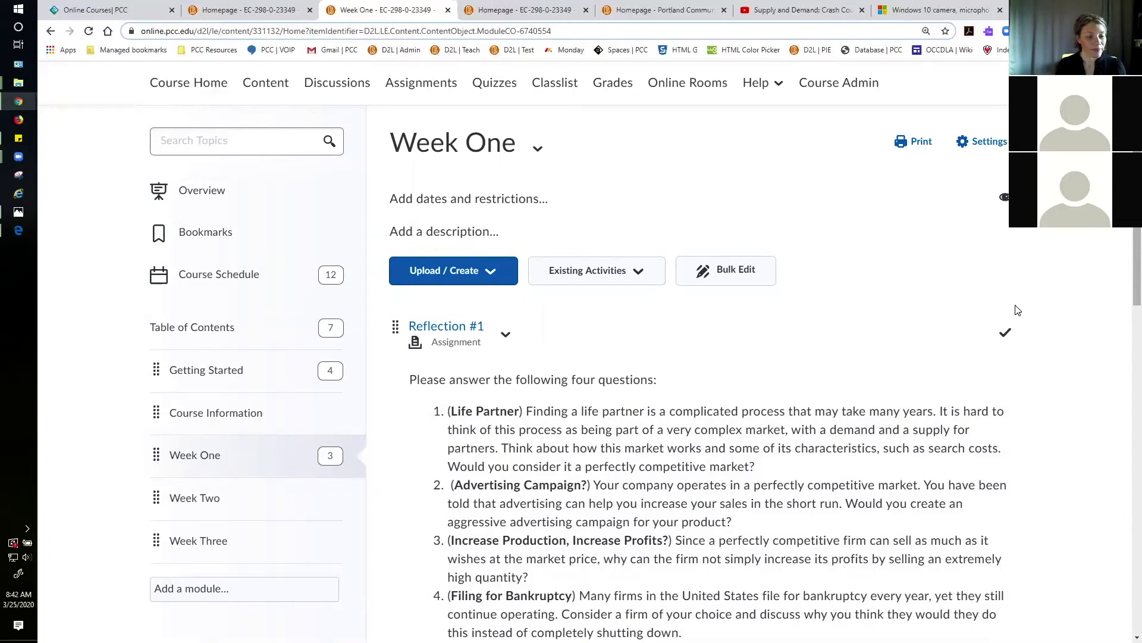
scroll(1013, 324, down, 2)
scroll(1013, 351, down, 1)
scroll(1014, 353, down, 2)
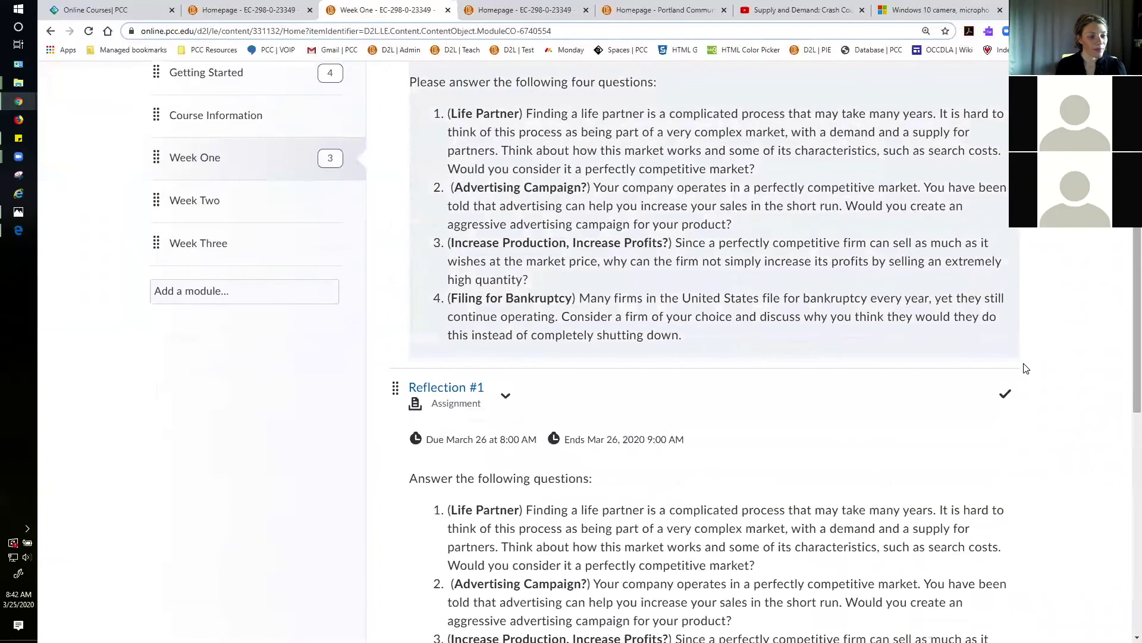
scroll(1020, 360, up, 6)
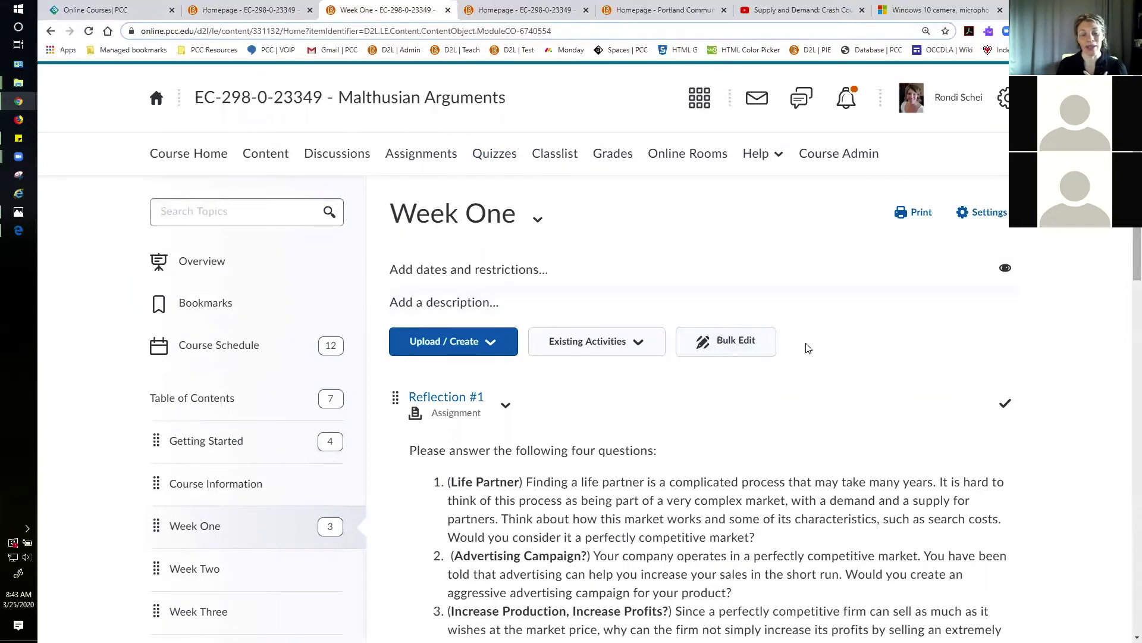
Start a new quiz in the Week One module and title it "Quiz 1".
scroll(806, 345, down, 1)
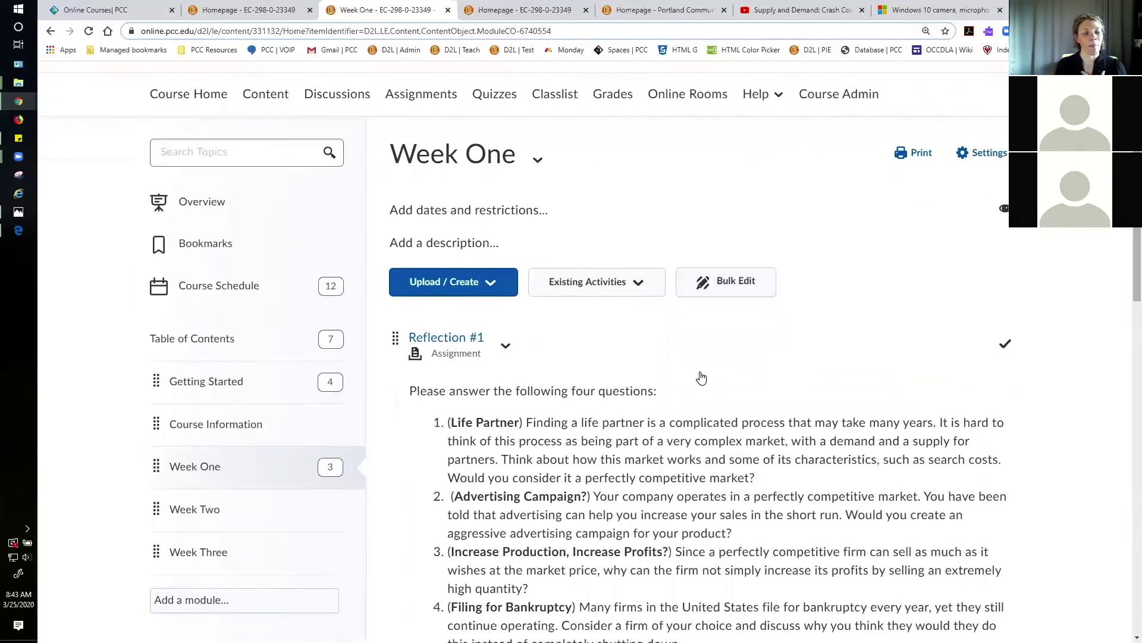
click(499, 285)
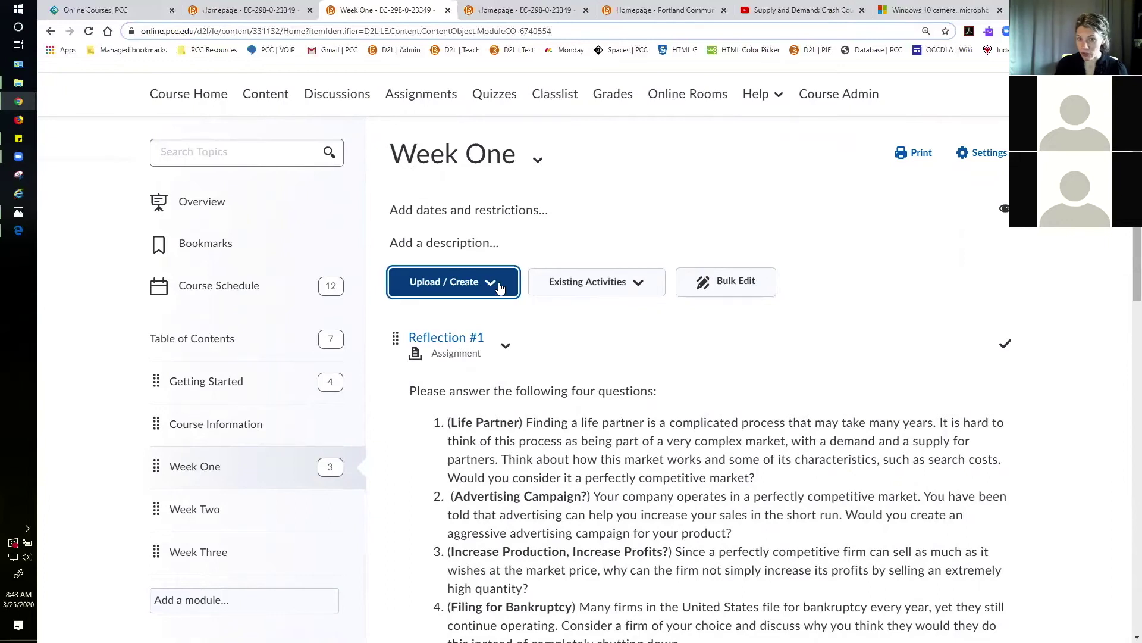
scroll(518, 379, down, 1)
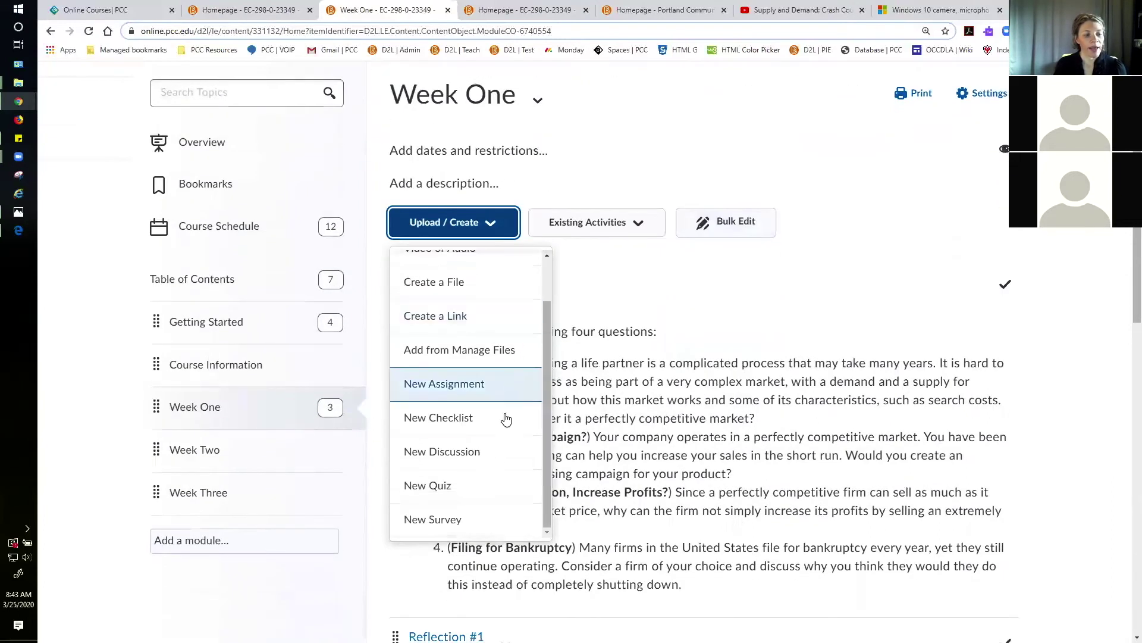
click(485, 486)
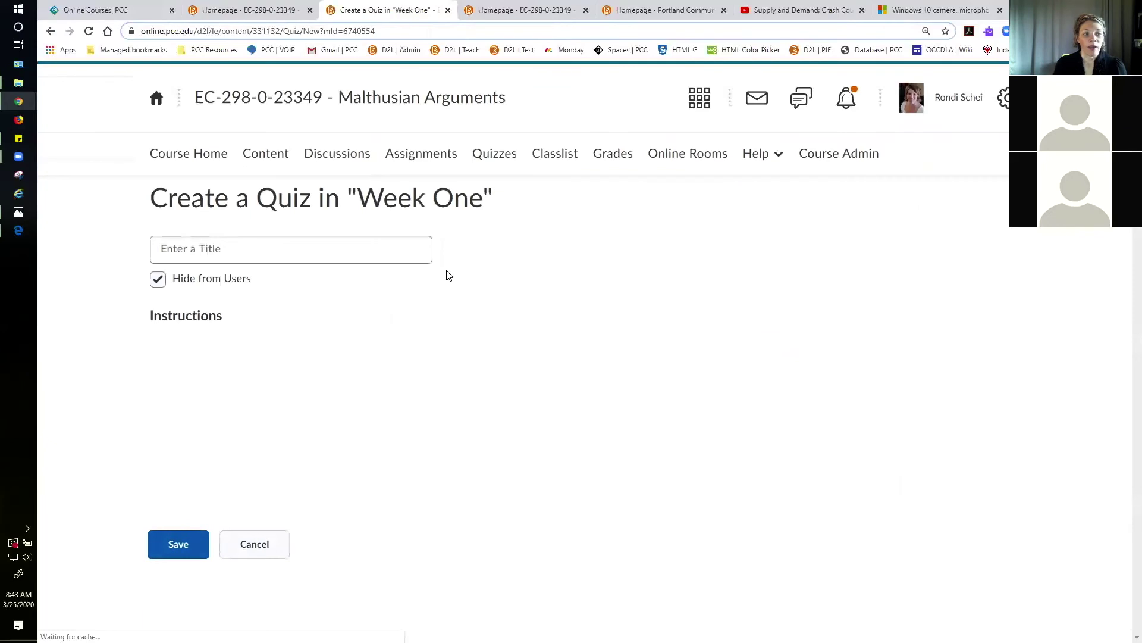
click(427, 252)
text(Quiz 1)
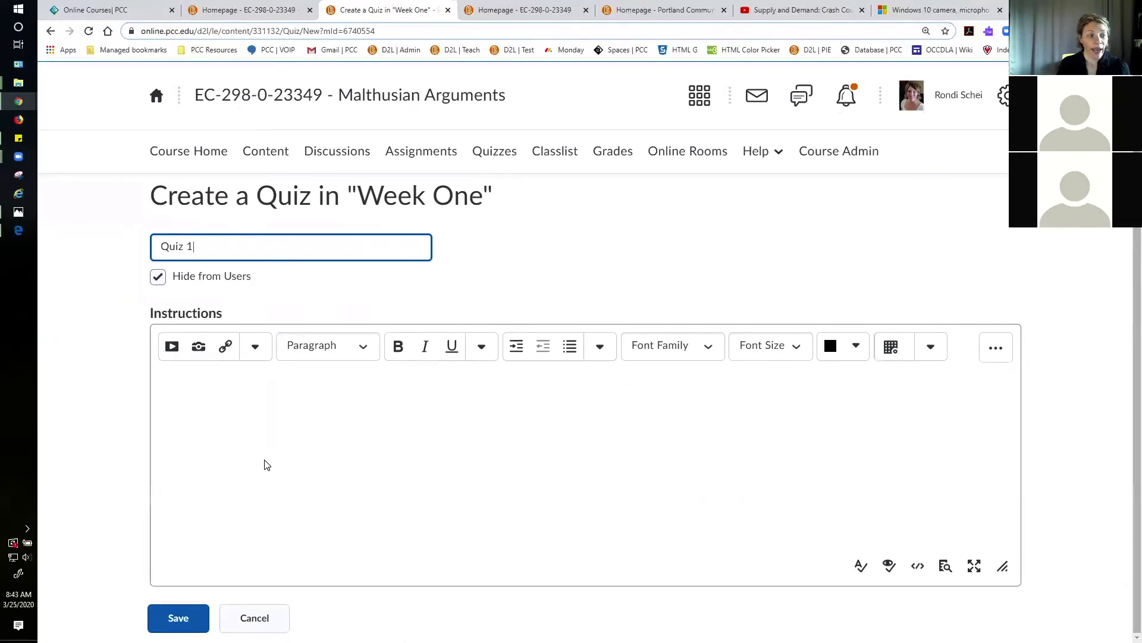
Begin the Quiz 1 instructions with "This is a time quiz. You have 20 minutes to answer 10 questions".
click(259, 414)
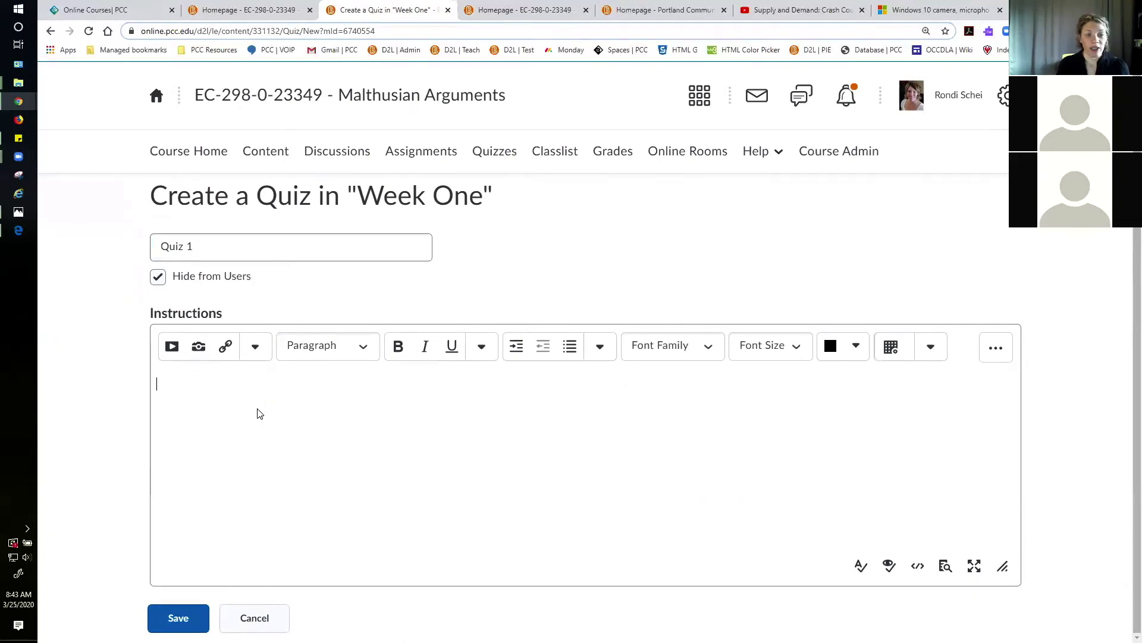
text(Thi)
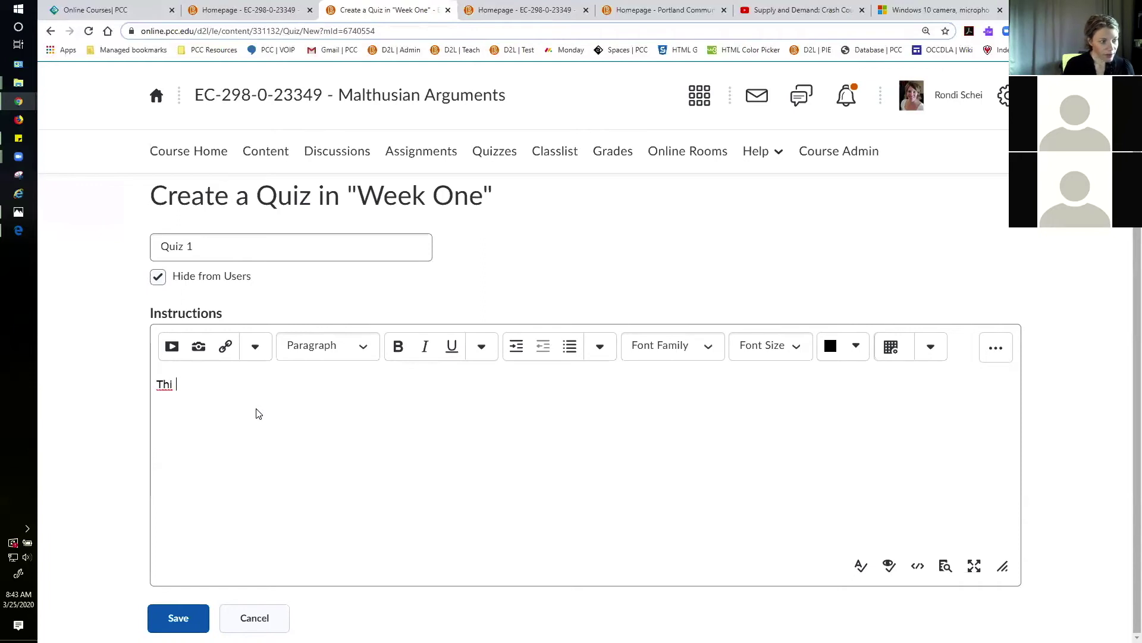
text(s is a time quiz. You havet)
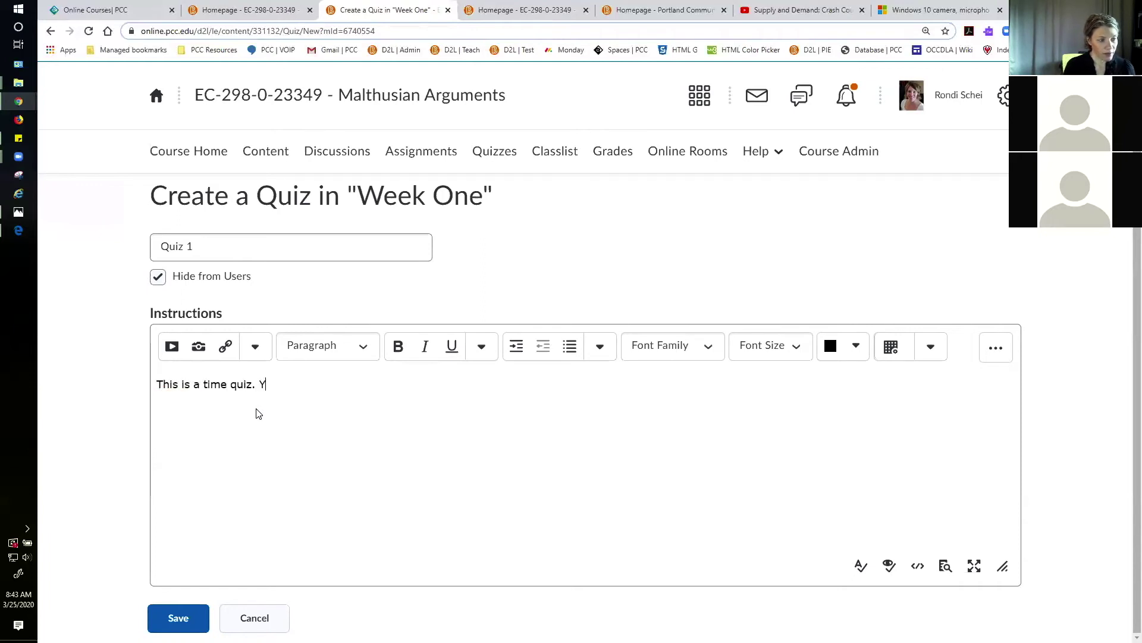
key(BackSpace)
key(BackSpace)
text(20 )
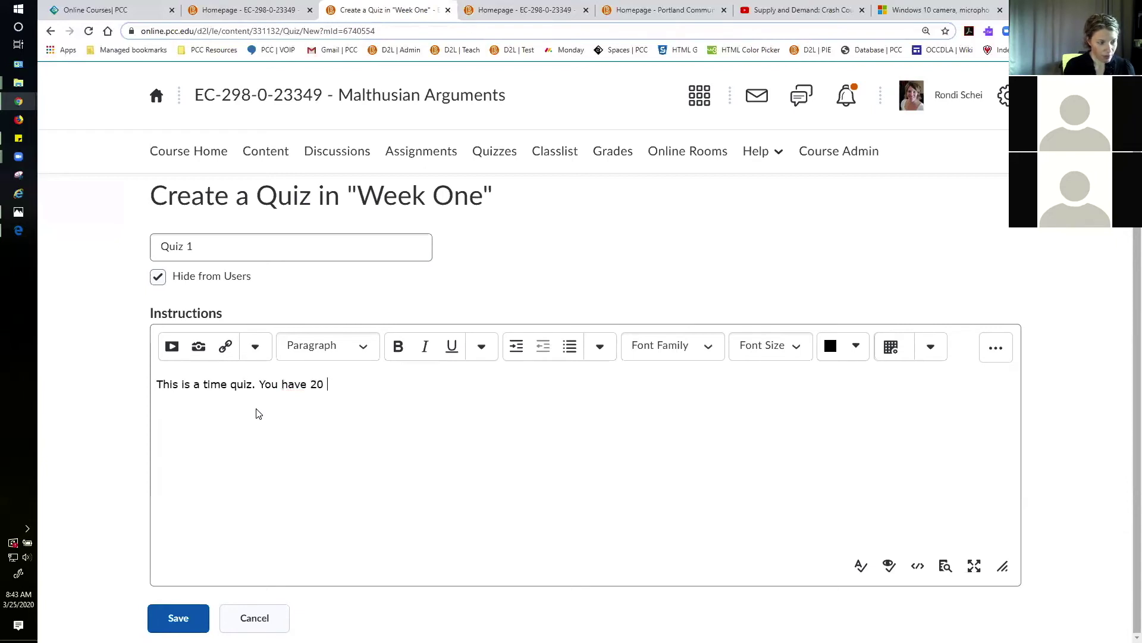
text(minutes to ans)
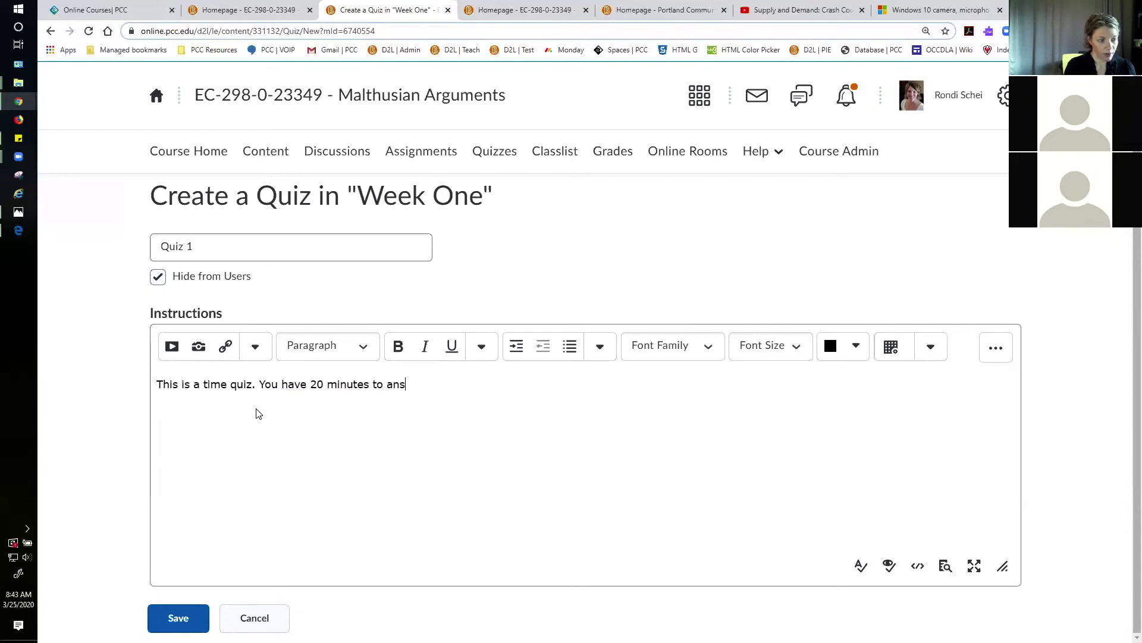
text(wer 10 questions)
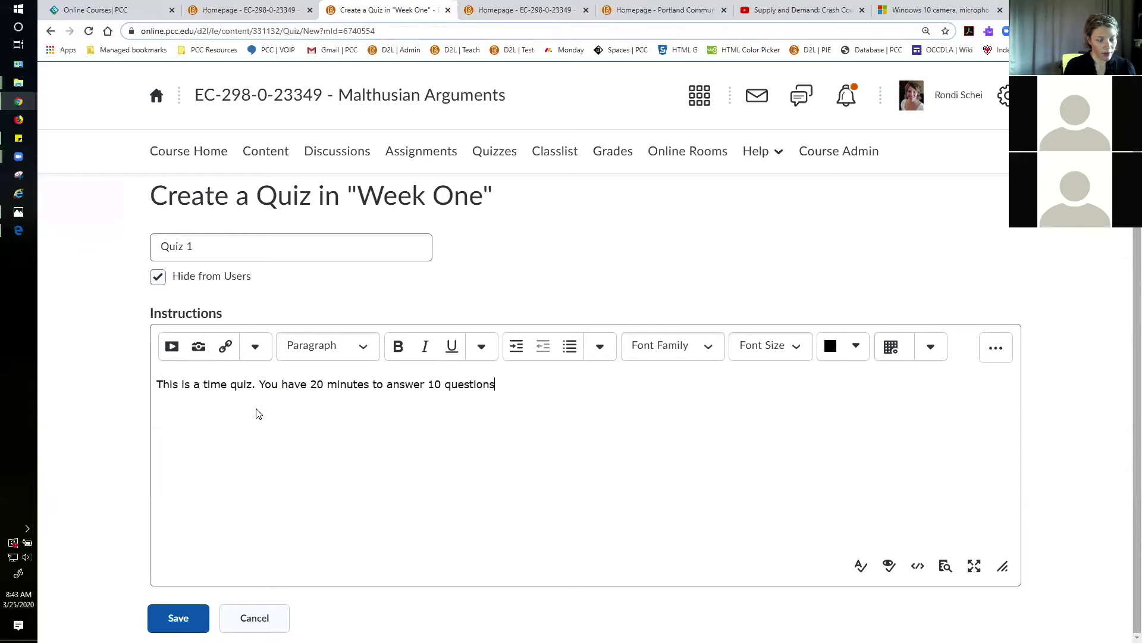
Finish the instructions with ". You will have two attempts and the highest score is sent to the gradebook." and save the quiz.
text(. You will have )
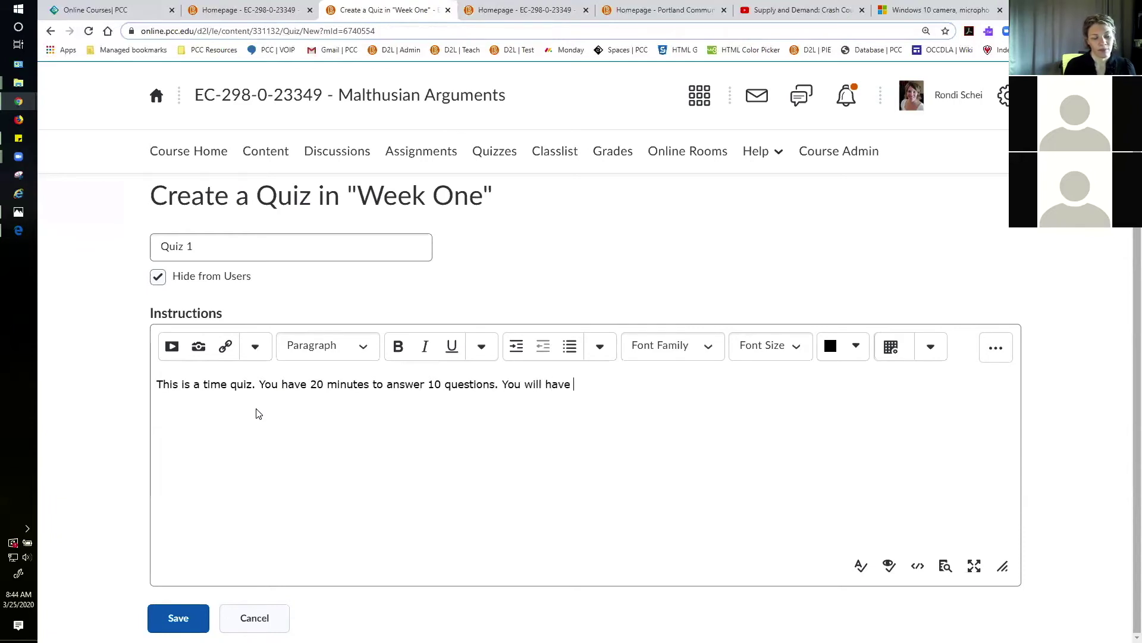
text(two attempts and the )
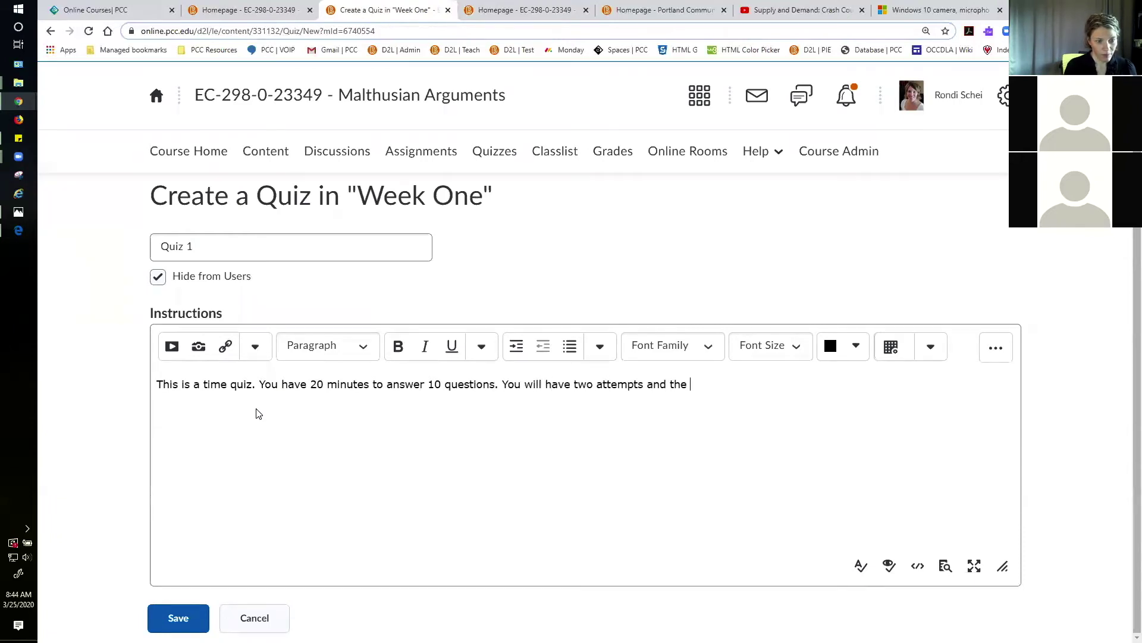
text(highest s)
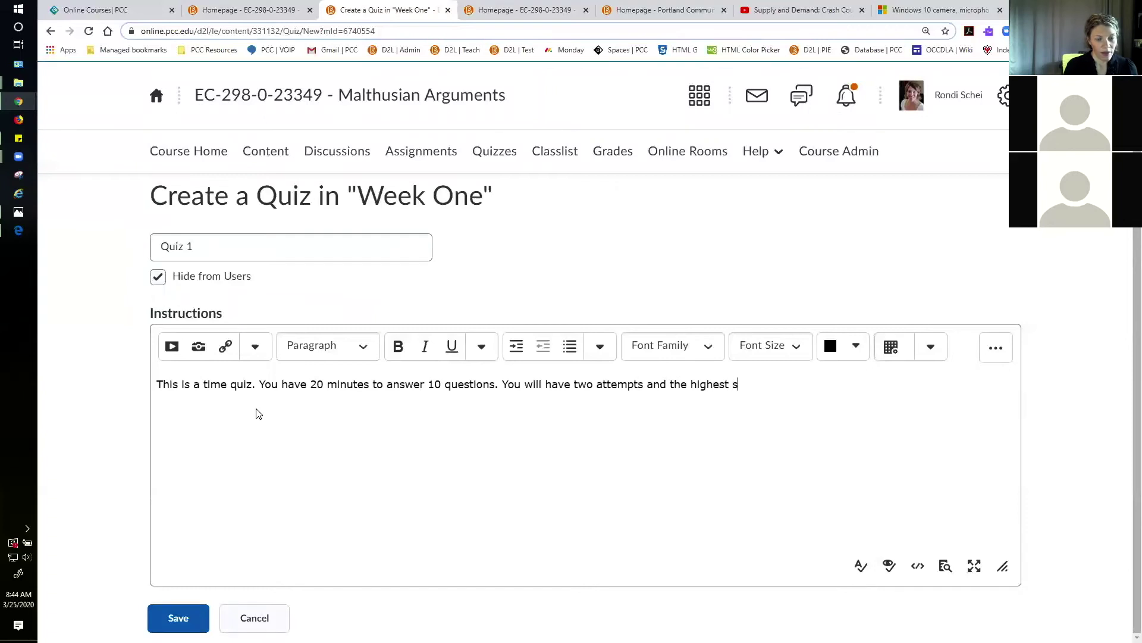
text(core i)
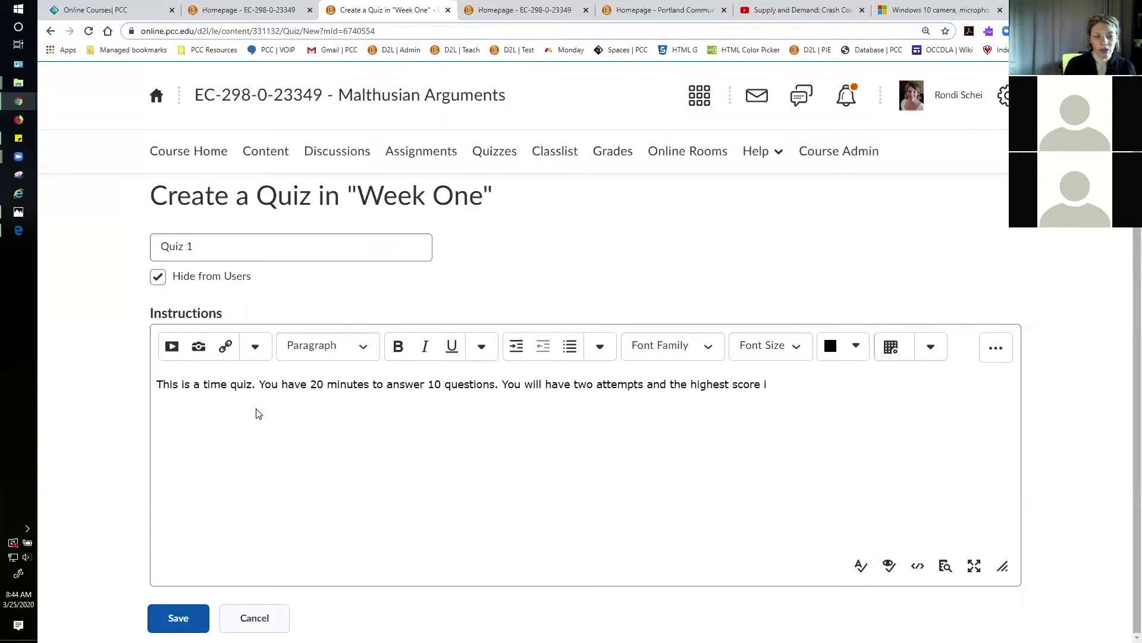
text(s sent)
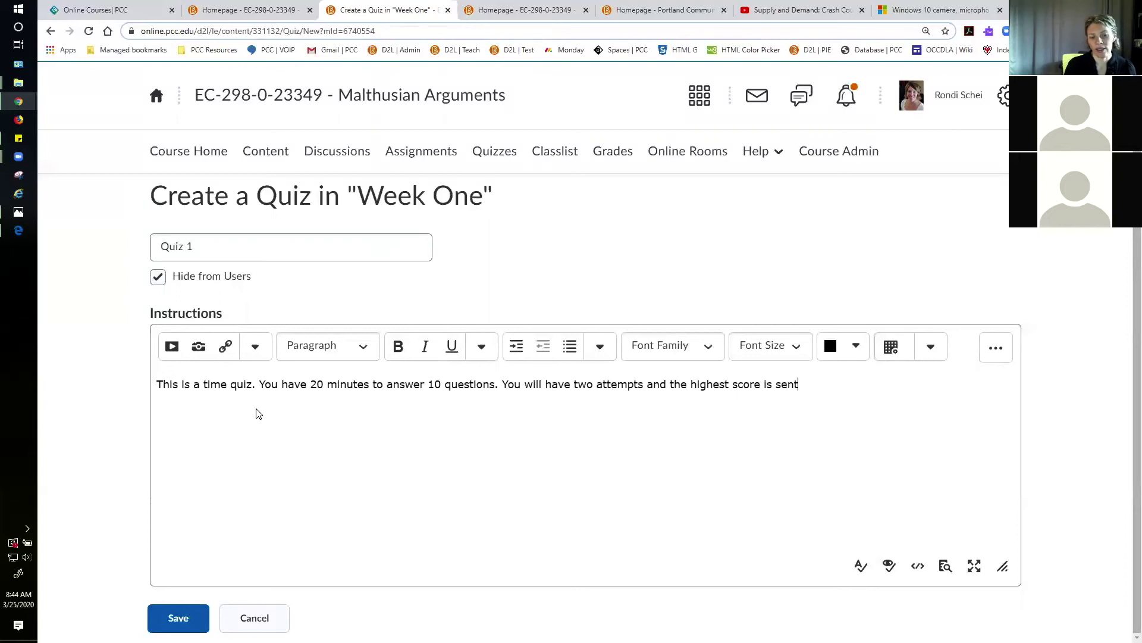
text( to the gradebook.)
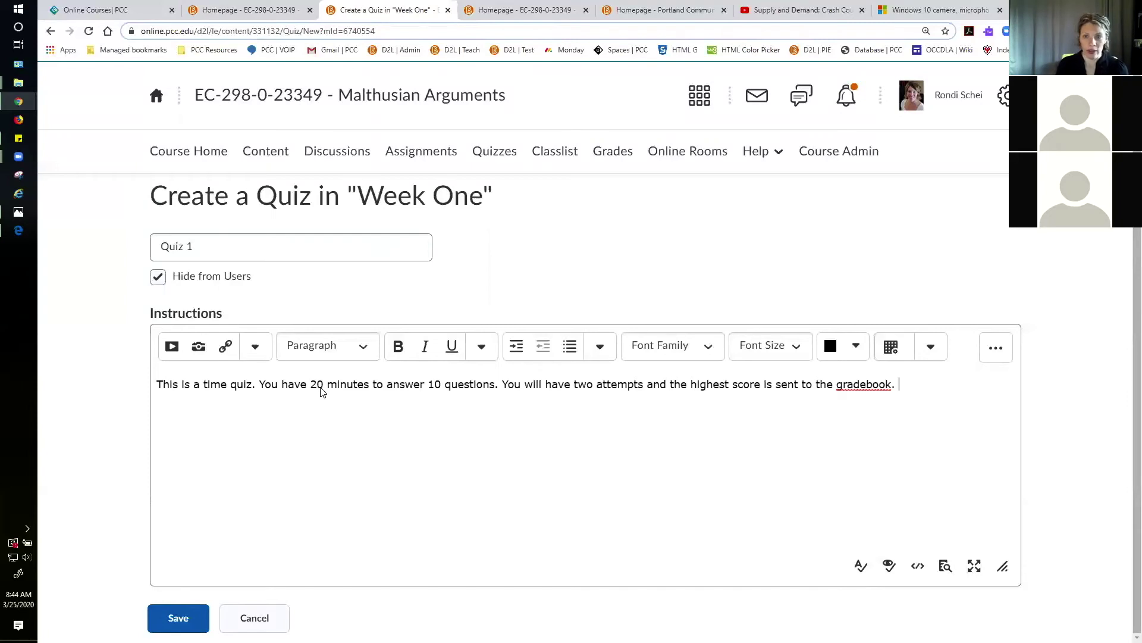
click(175, 622)
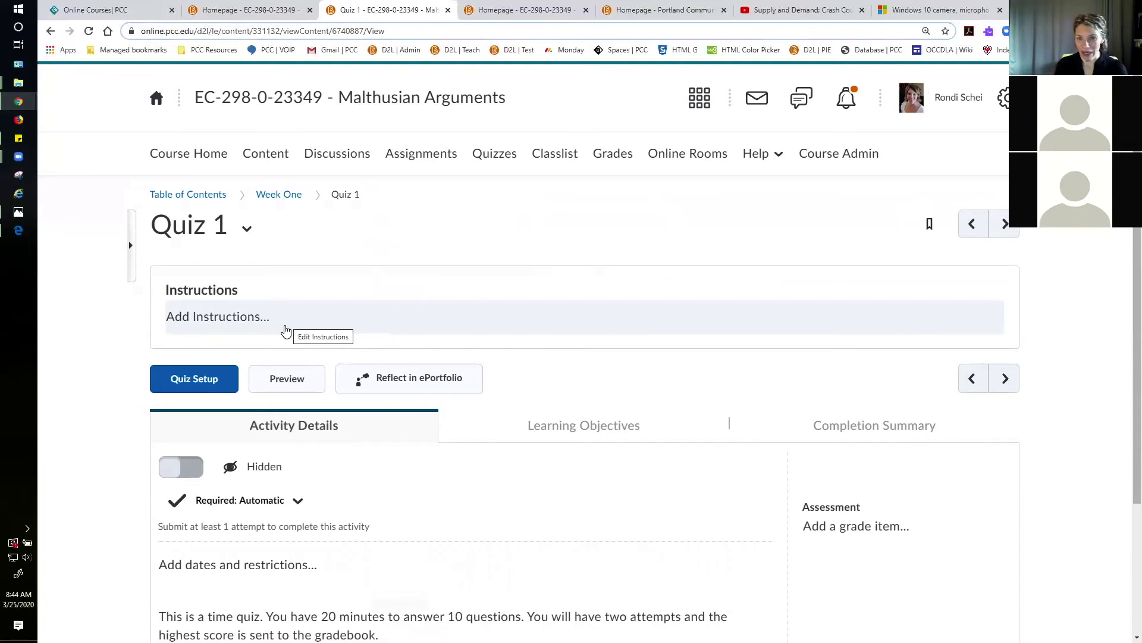
Copy the description text from the Quiz 1 activity details into the empty Instructions area and update it.
scroll(286, 331, down, 2)
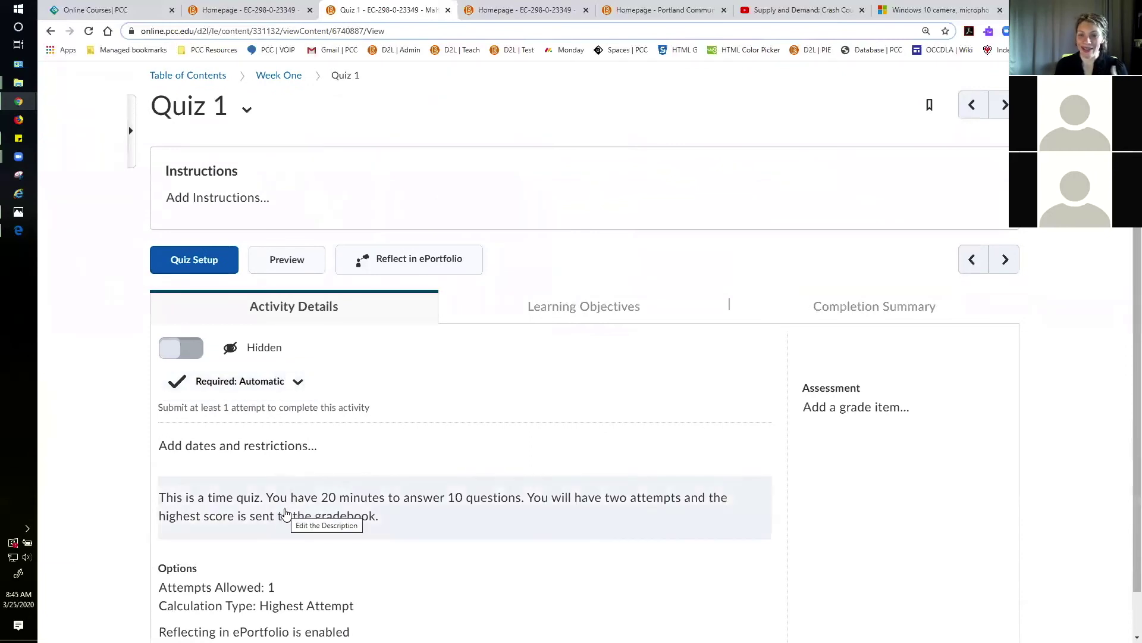
click(422, 519)
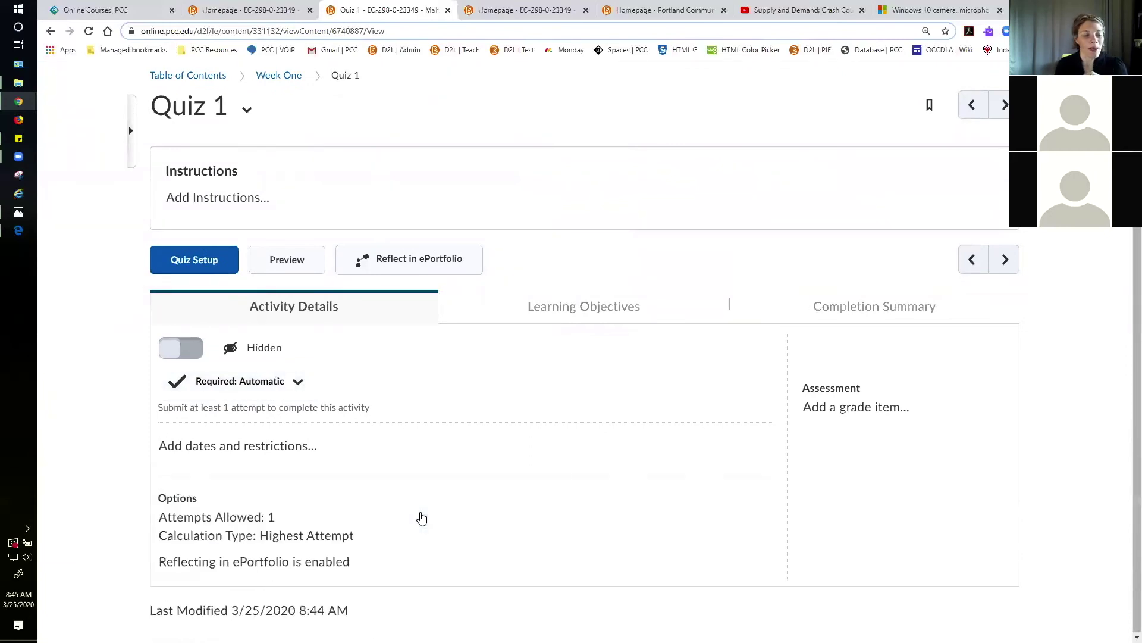
drag(417, 558, 169, 539)
key(ctrl+c)
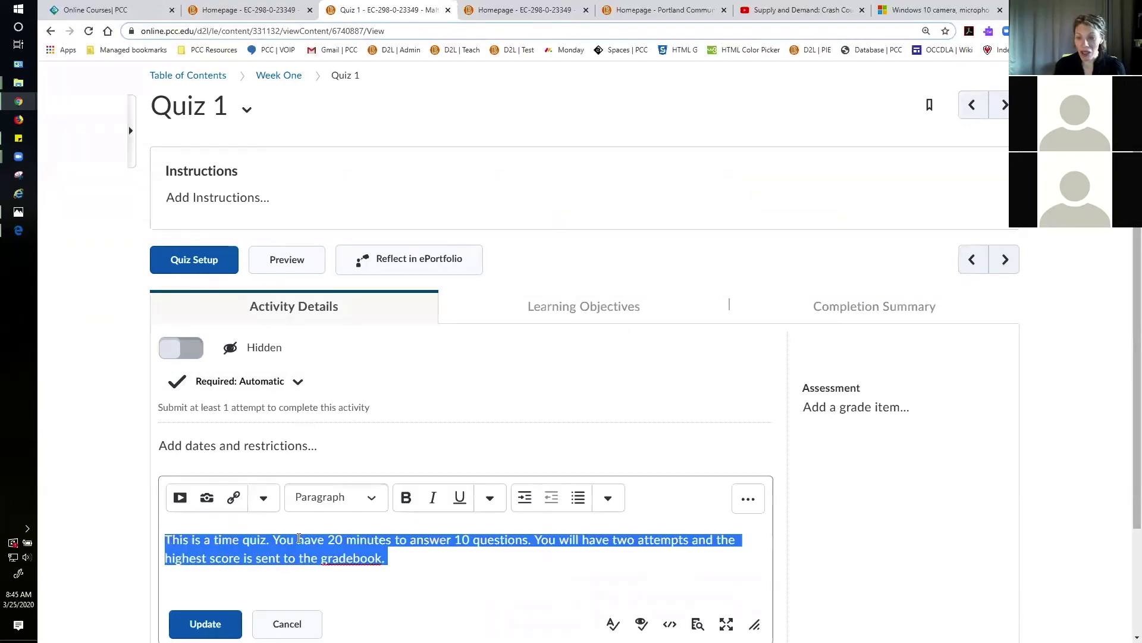
scroll(321, 542, up, 2)
click(199, 318)
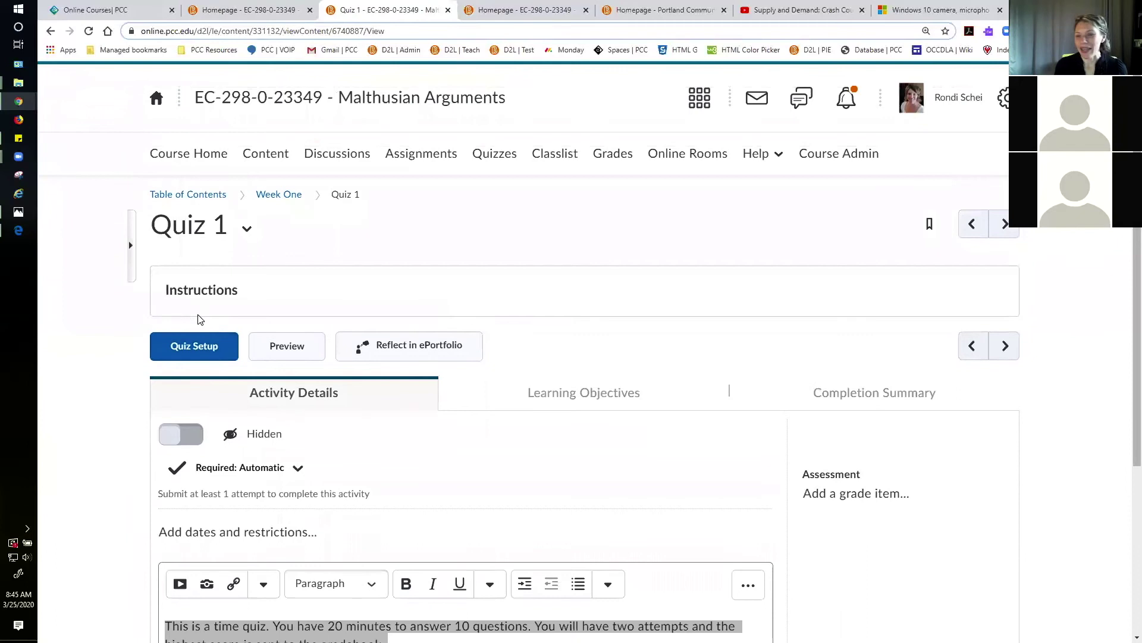
key(ctrl+v)
click(200, 454)
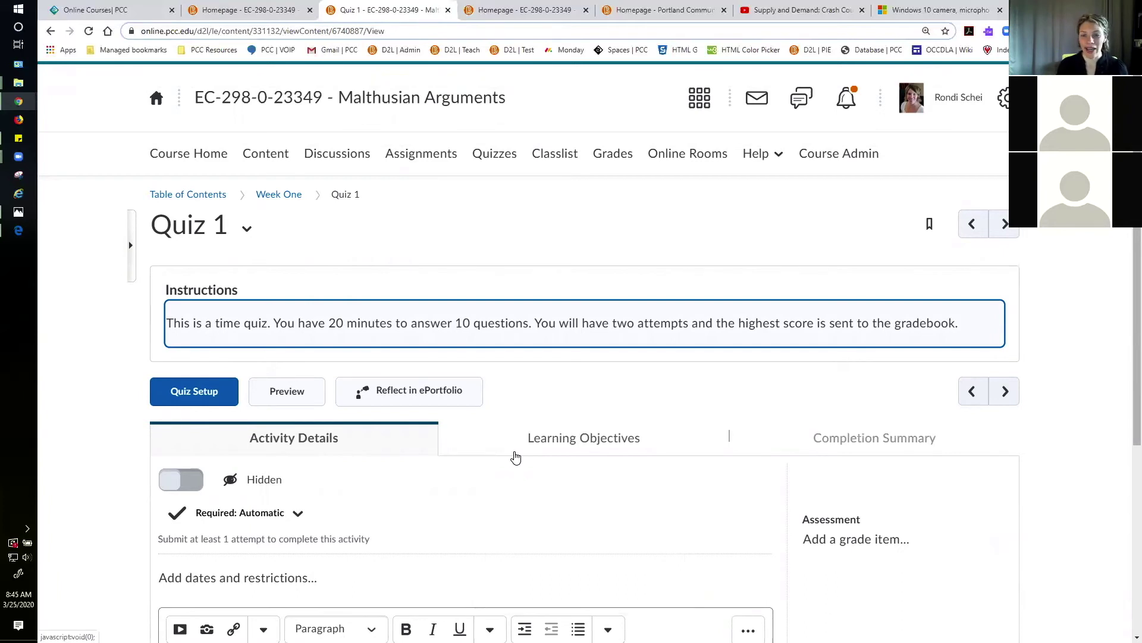
Update the quiz description still open for editing in the activity details.
scroll(516, 457, down, 5)
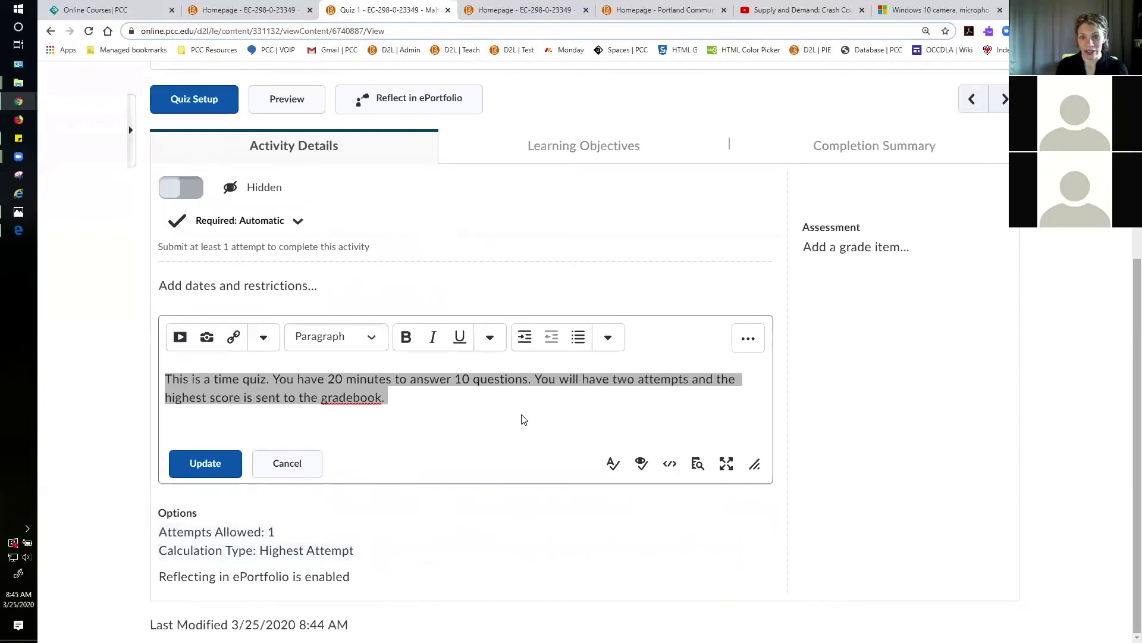
scroll(522, 418, up, 2)
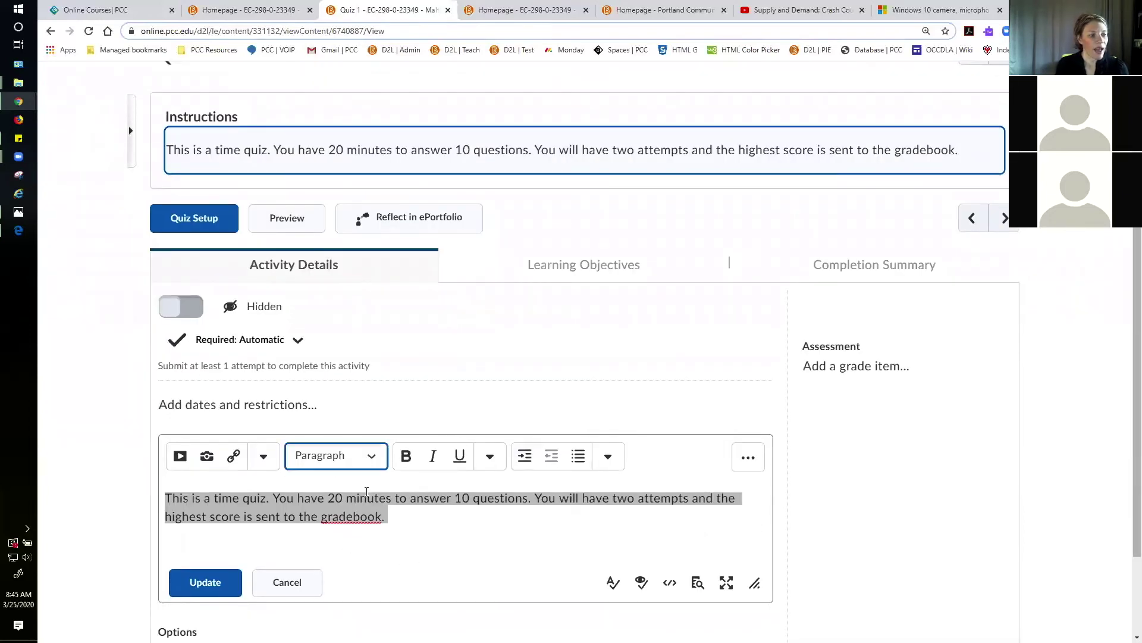
click(205, 581)
Open the Quiz 1 setup, look over its properties, and open the question editor for the quiz.
scroll(513, 573, up, 3)
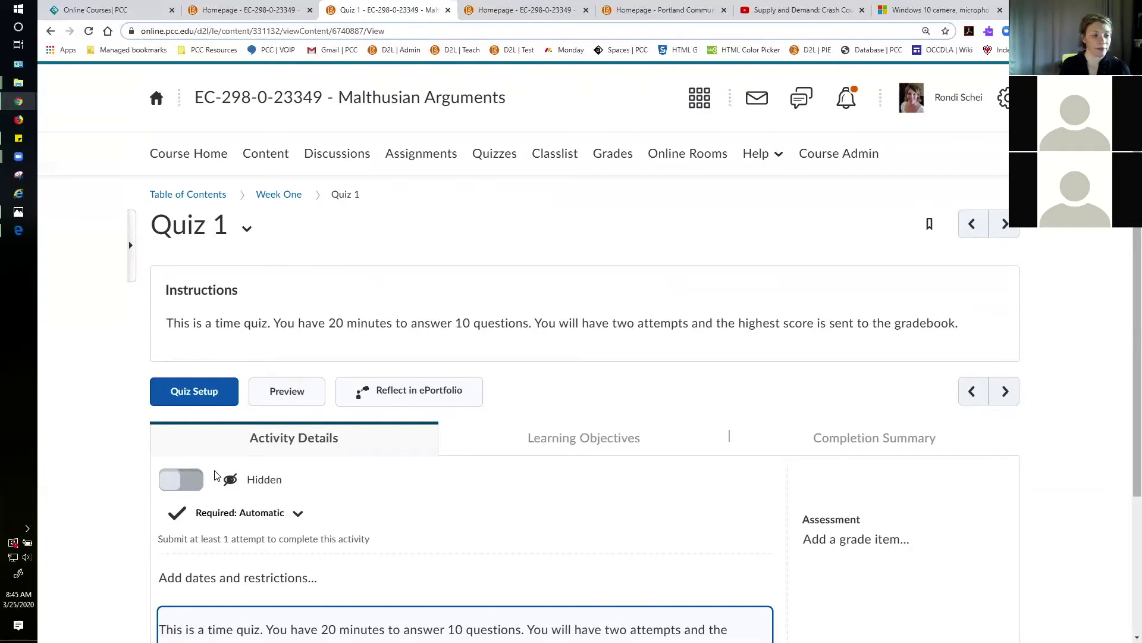
click(221, 398)
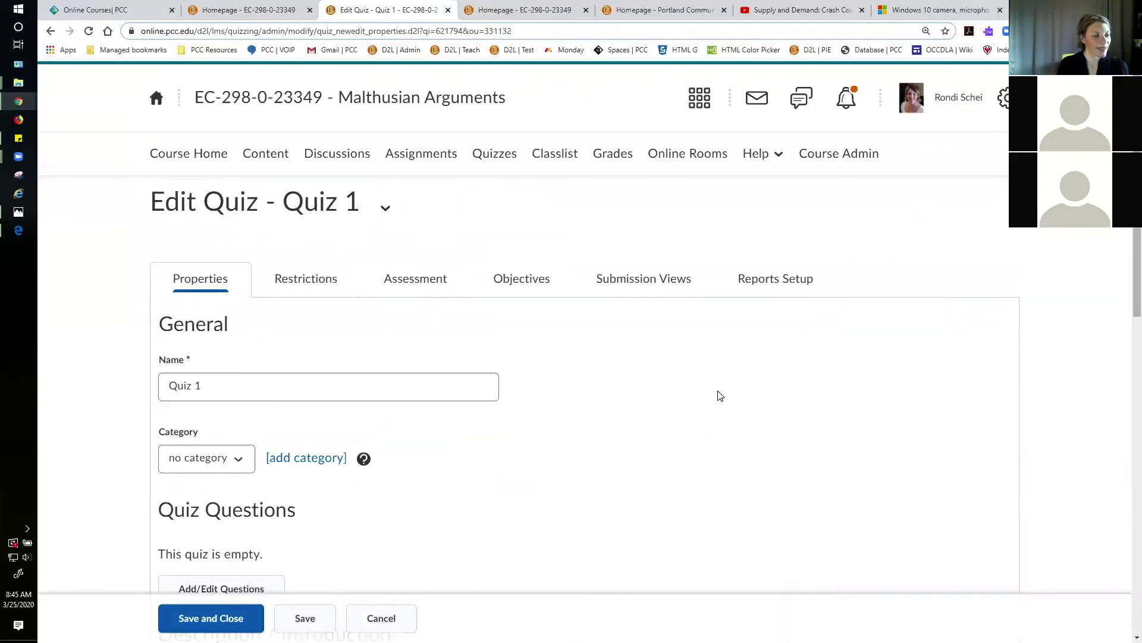
scroll(720, 395, down, 2)
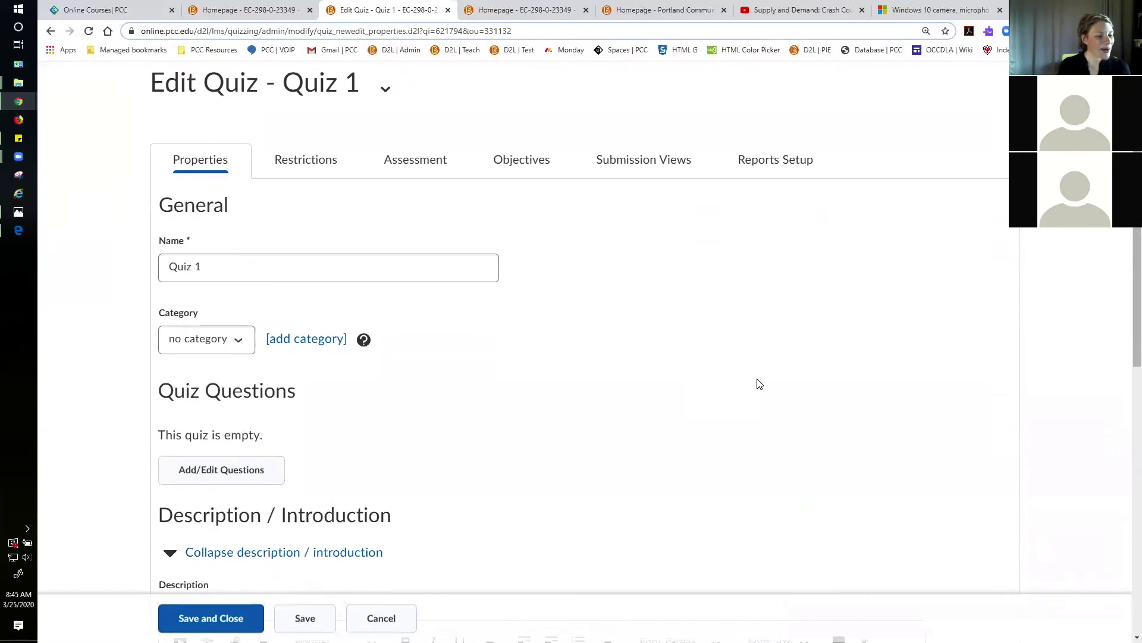
scroll(755, 385, down, 2)
scroll(740, 326, up, 1)
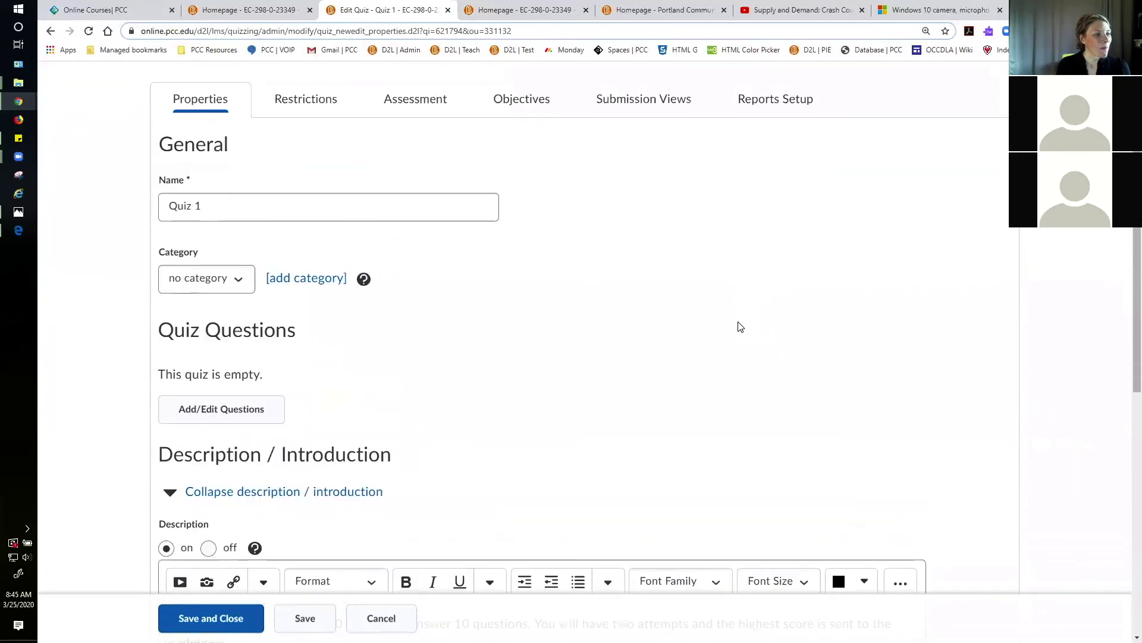
scroll(740, 326, up, 1)
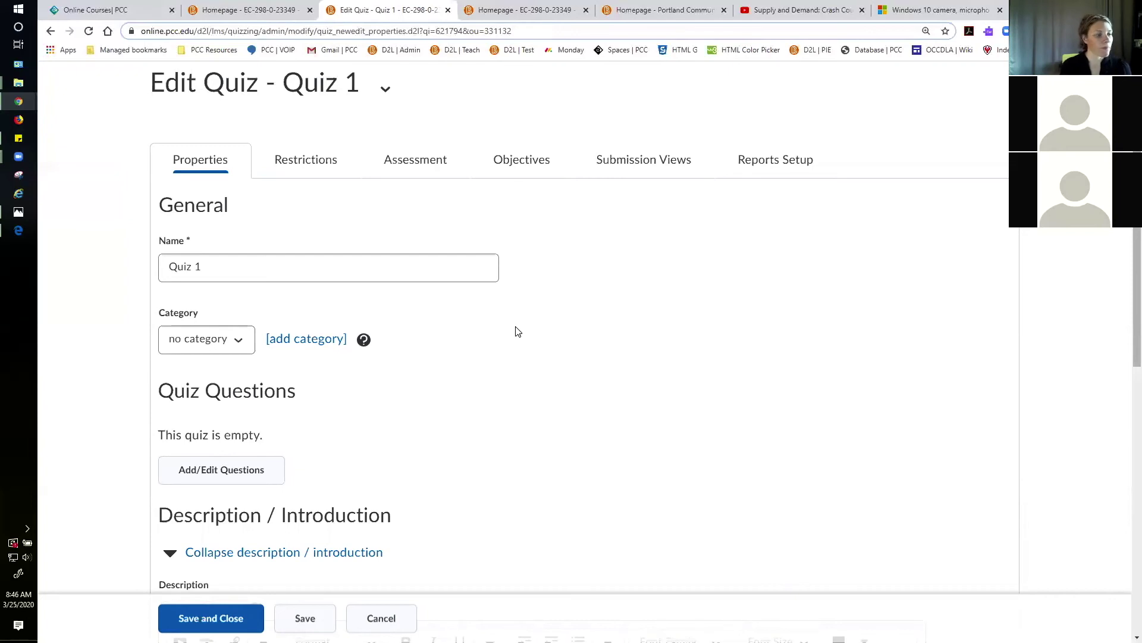
scroll(516, 331, down, 2)
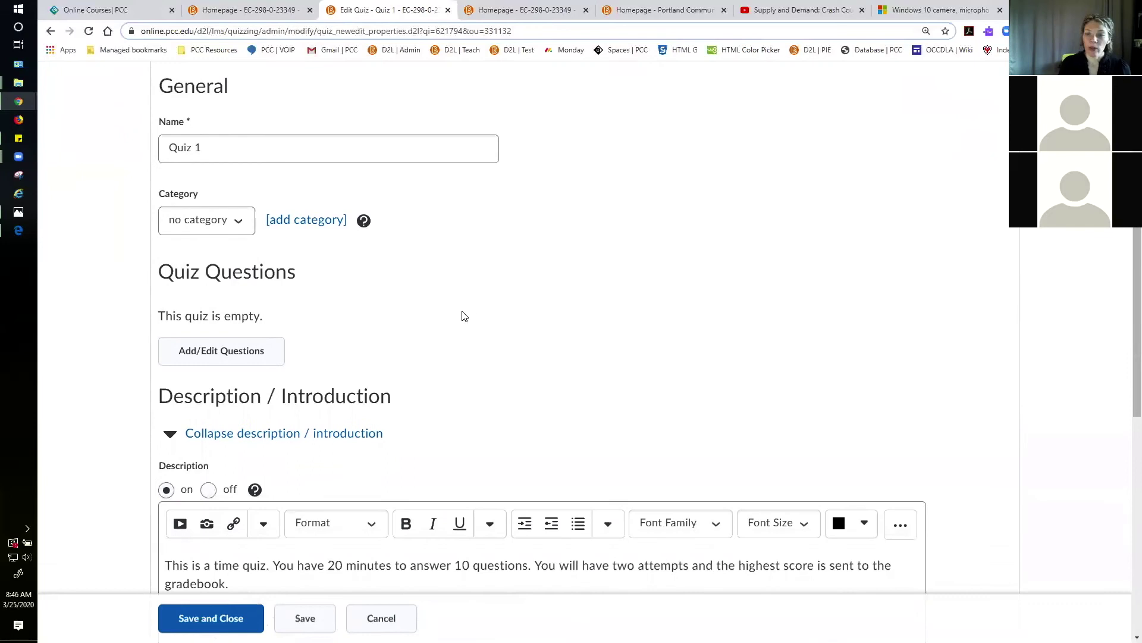
click(245, 360)
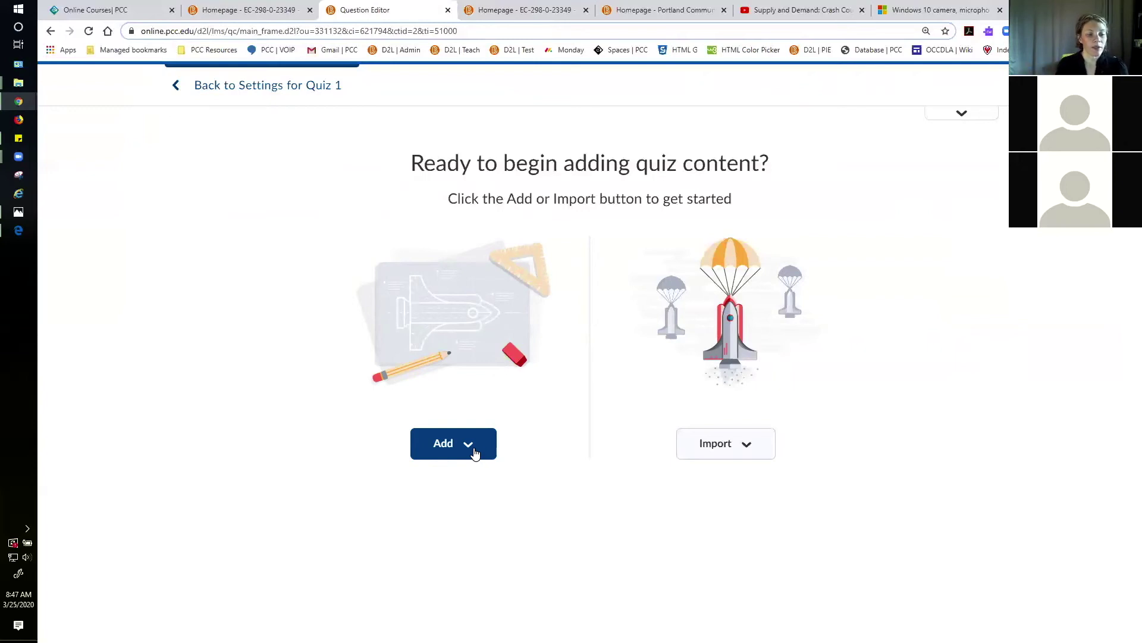
Review the available question types and add a new Multiple Choice question to Quiz 1.
click(473, 451)
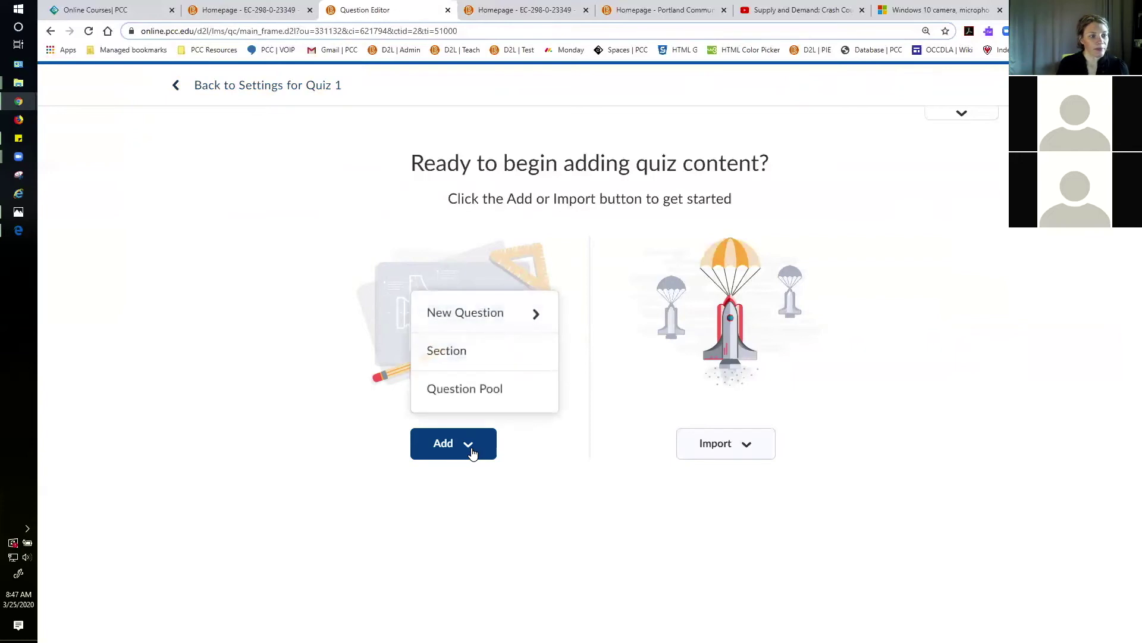
click(468, 318)
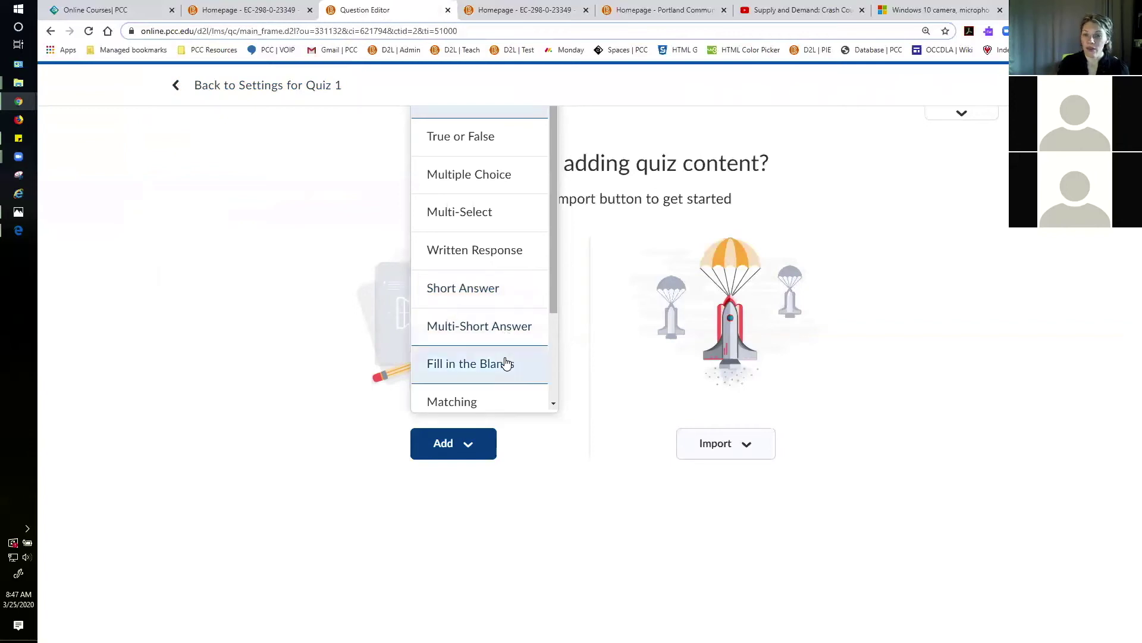
scroll(504, 360, down, 1)
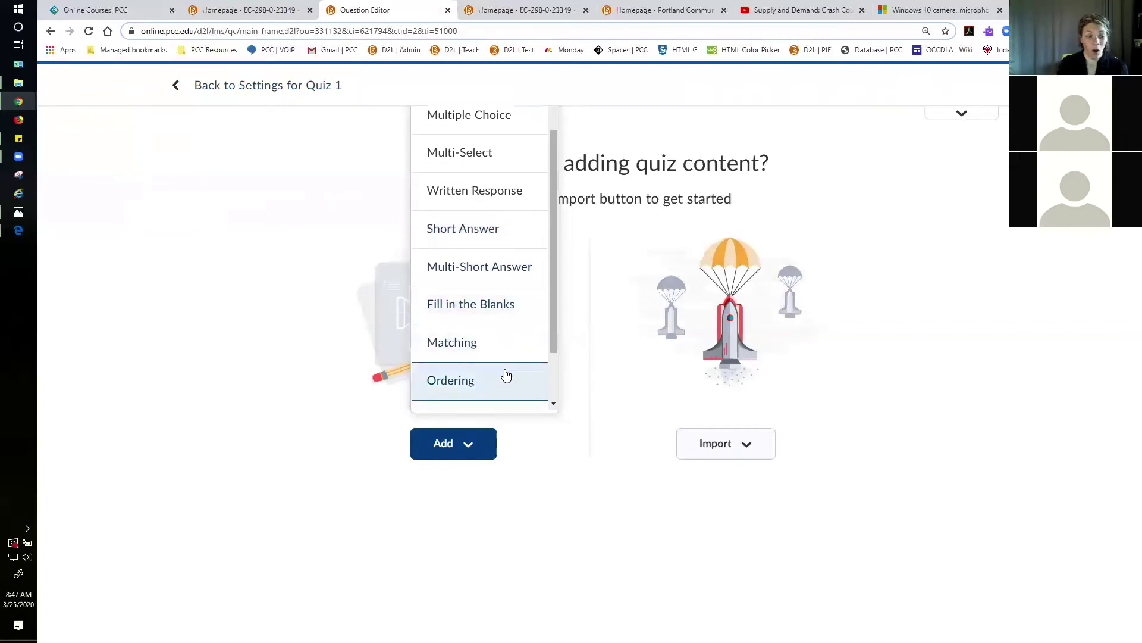
scroll(506, 375, down, 1)
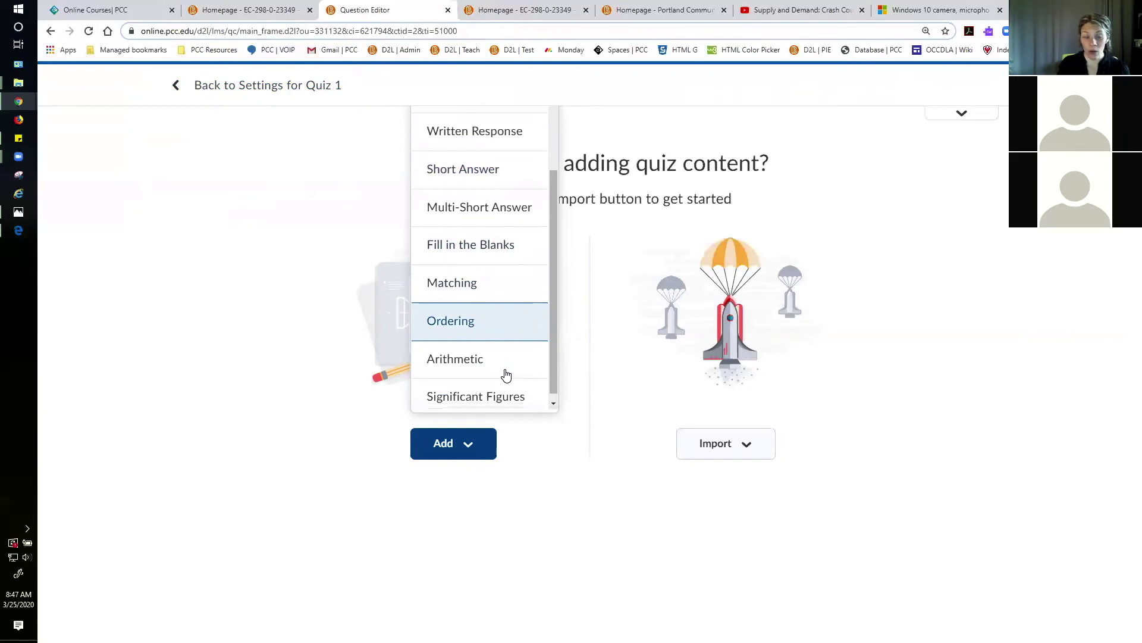
scroll(507, 375, down, 1)
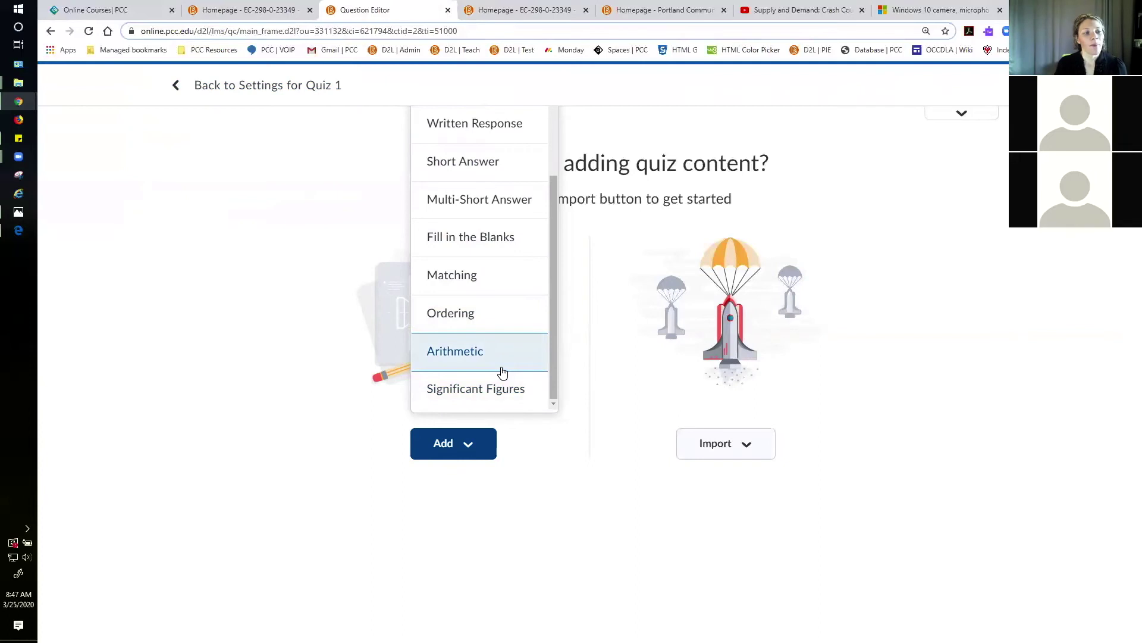
scroll(503, 372, up, 1)
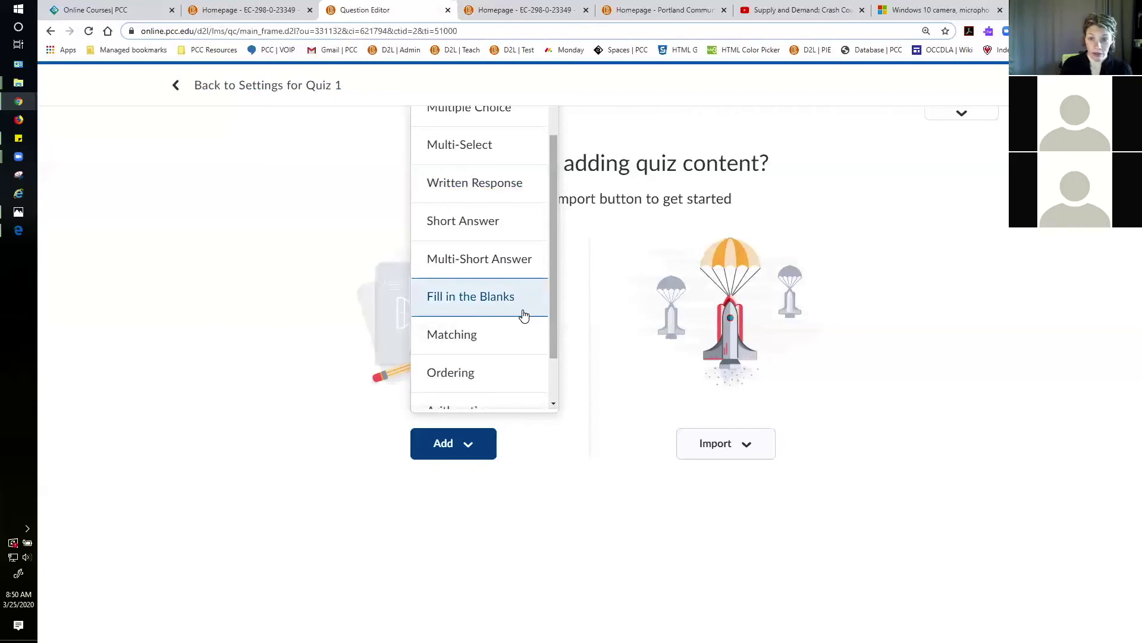
drag(552, 295, 549, 212)
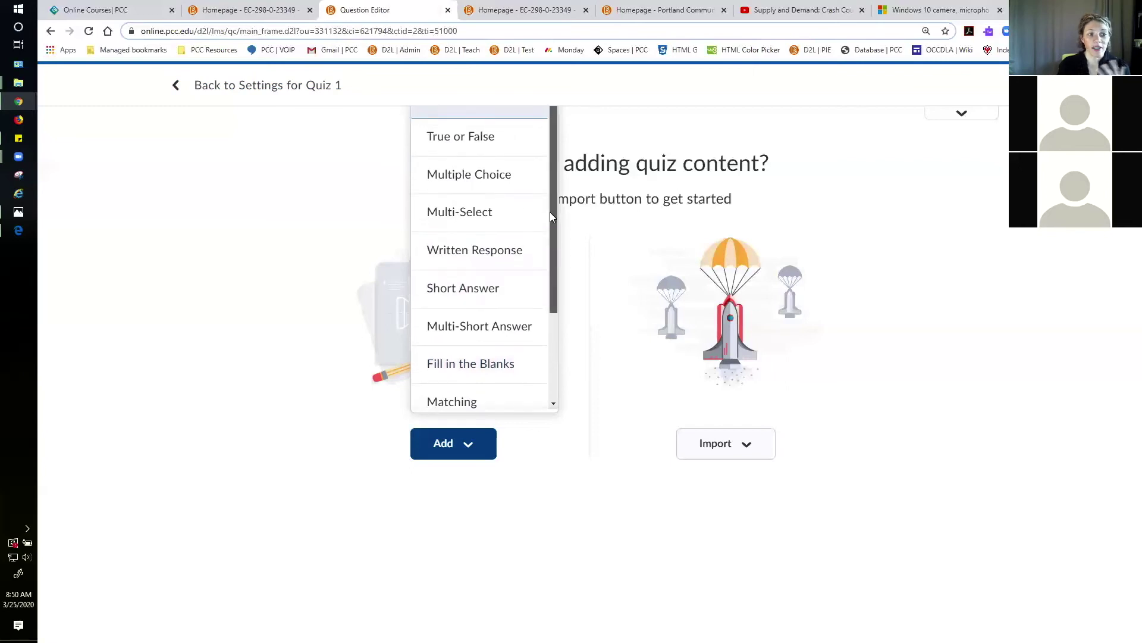
click(485, 174)
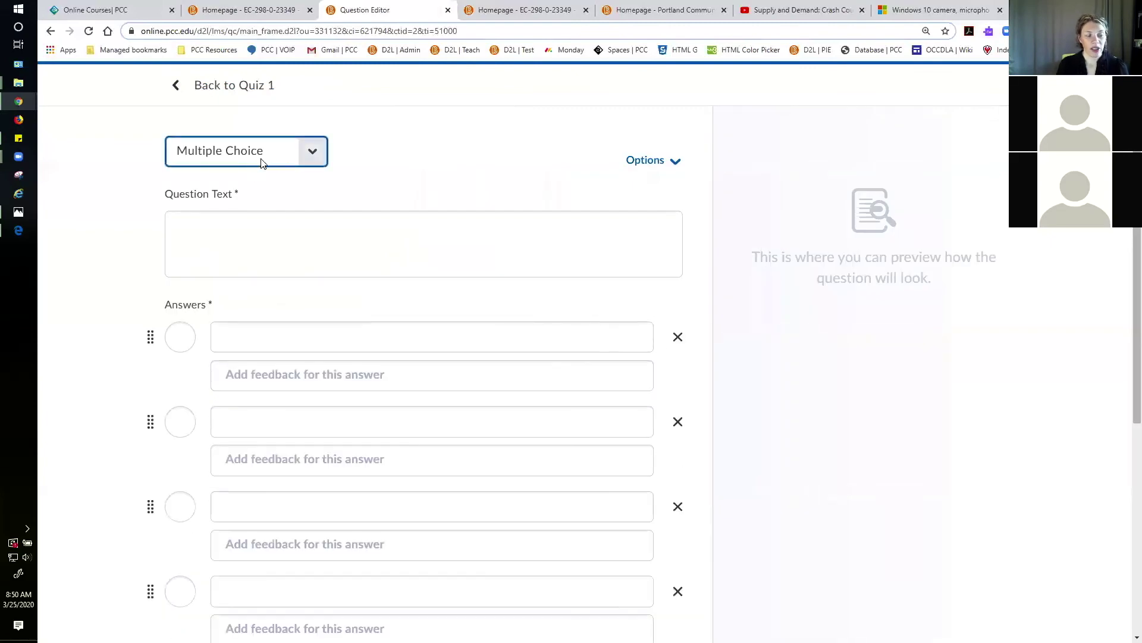
Keep the Multiple Choice type and enter "What color is not in the rainbow?" as the question text.
click(307, 160)
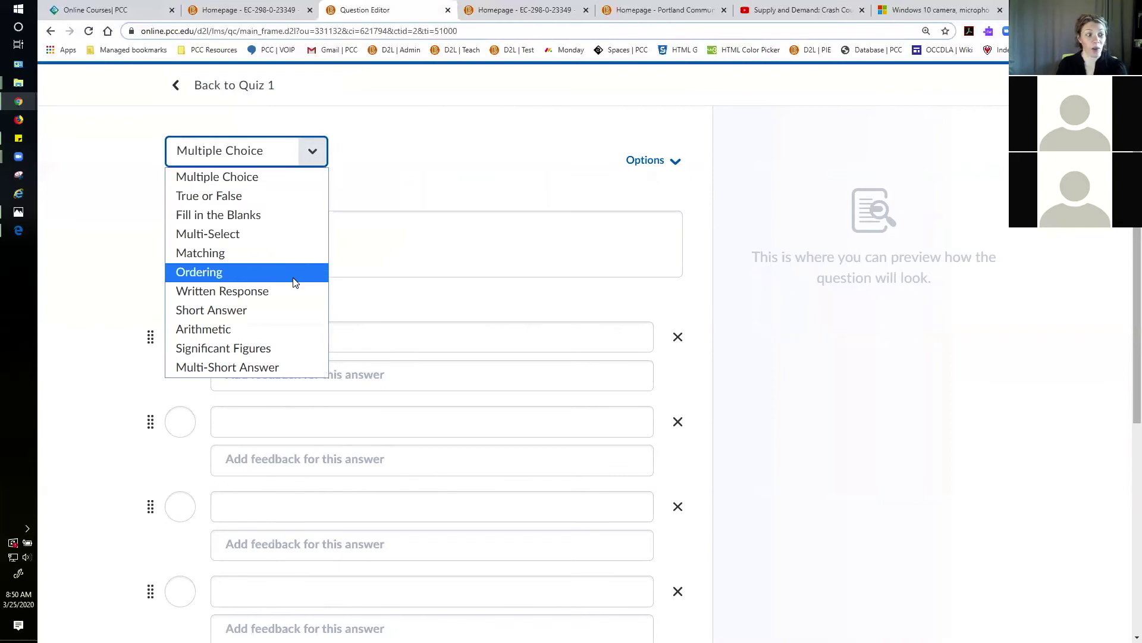
click(390, 255)
click(379, 248)
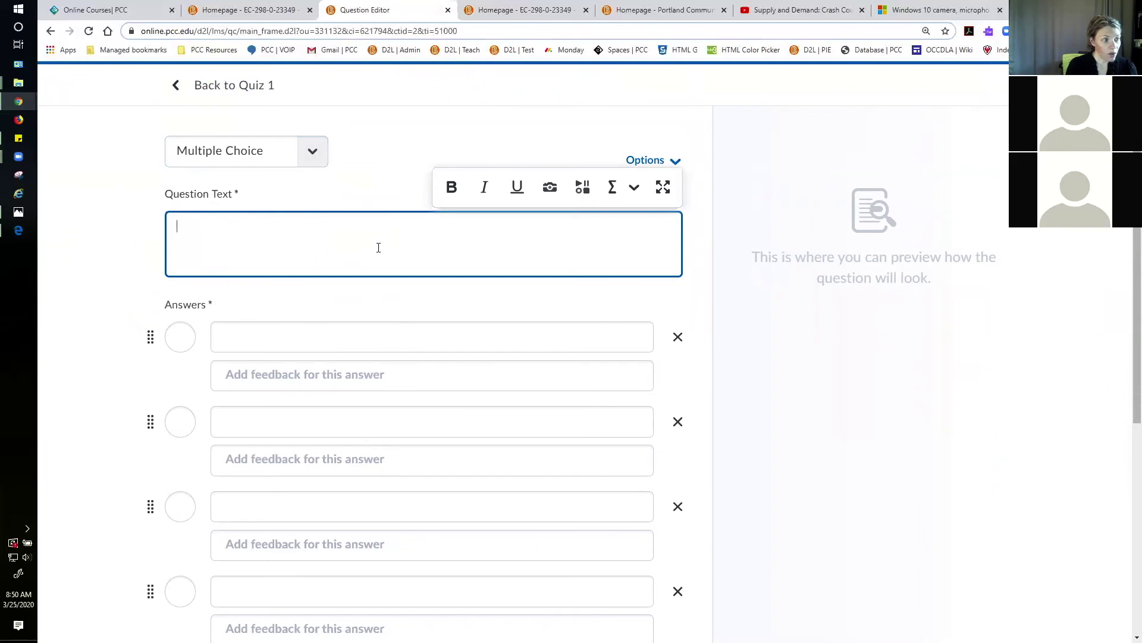
text(What color is not in the rainbow?)
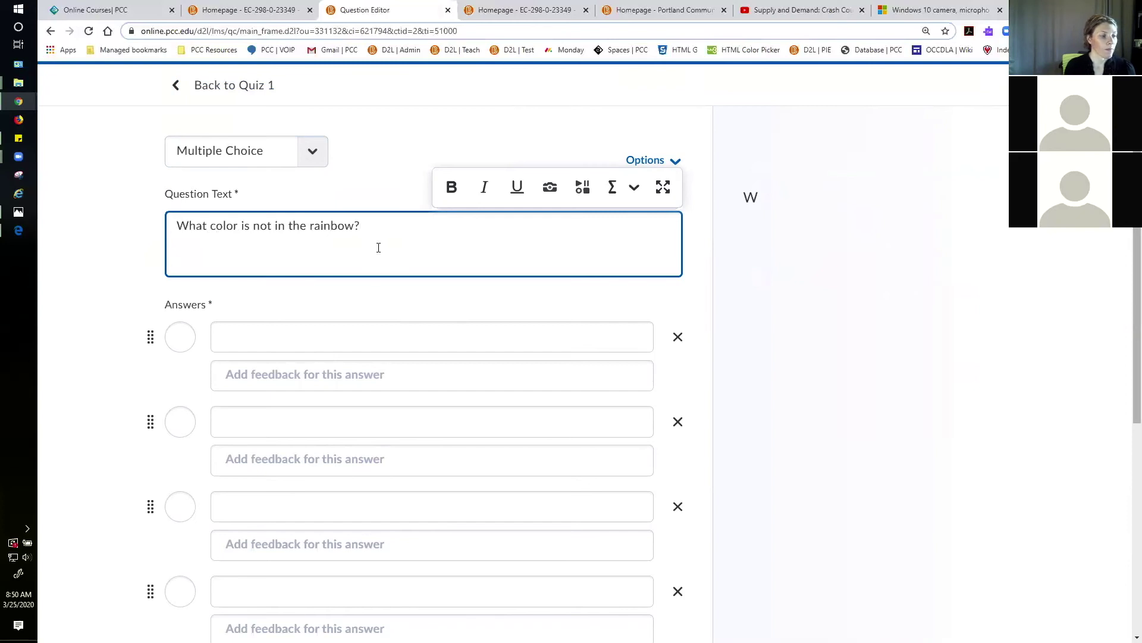
Enter "Red" as the first answer and "orange" as the second answer.
click(370, 327)
text(Red)
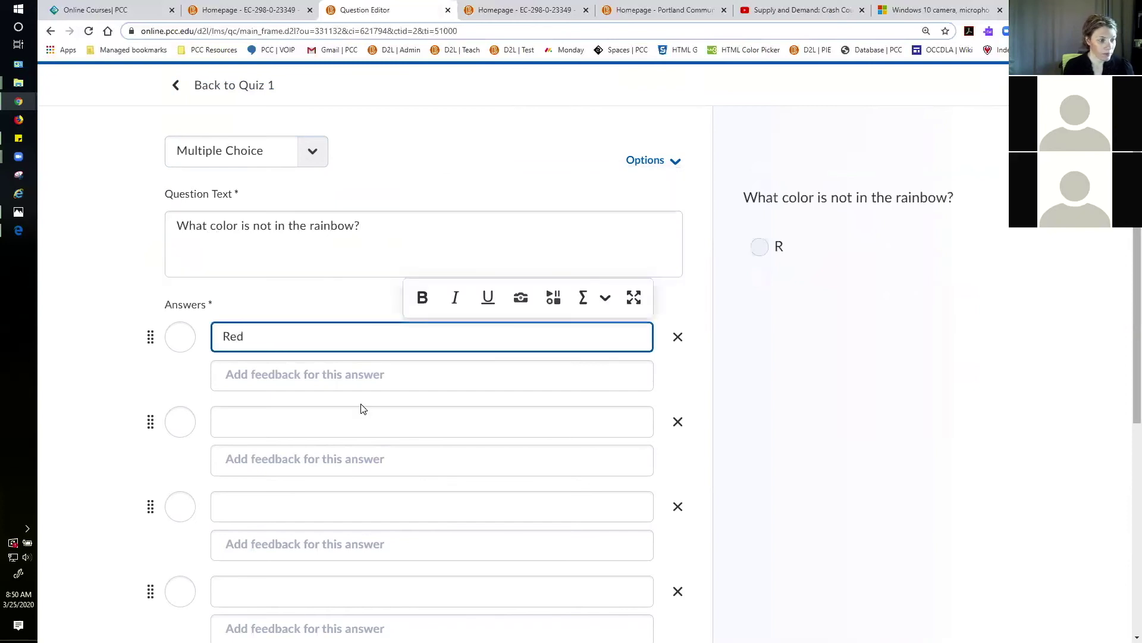
click(358, 423)
text(organe)
key(BackSpace)
key(BackSpace)
key(BackSpace)
key(BackSpace)
text(ange)
key(Tab)
Enter "purple" and "black" as the third and fourth answers, and mark black as the correct one.
click(343, 507)
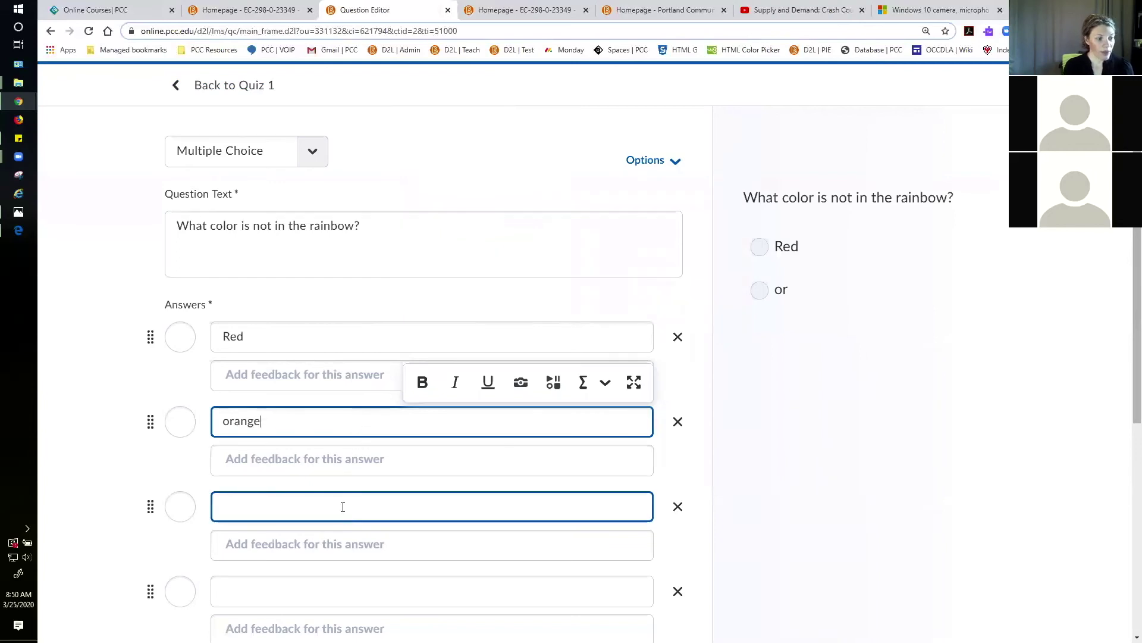
text(prupl)
key(BackSpace)
key(BackSpace)
key(BackSpace)
key(BackSpace)
text(urpble)
click(256, 507)
key(BackSpace)
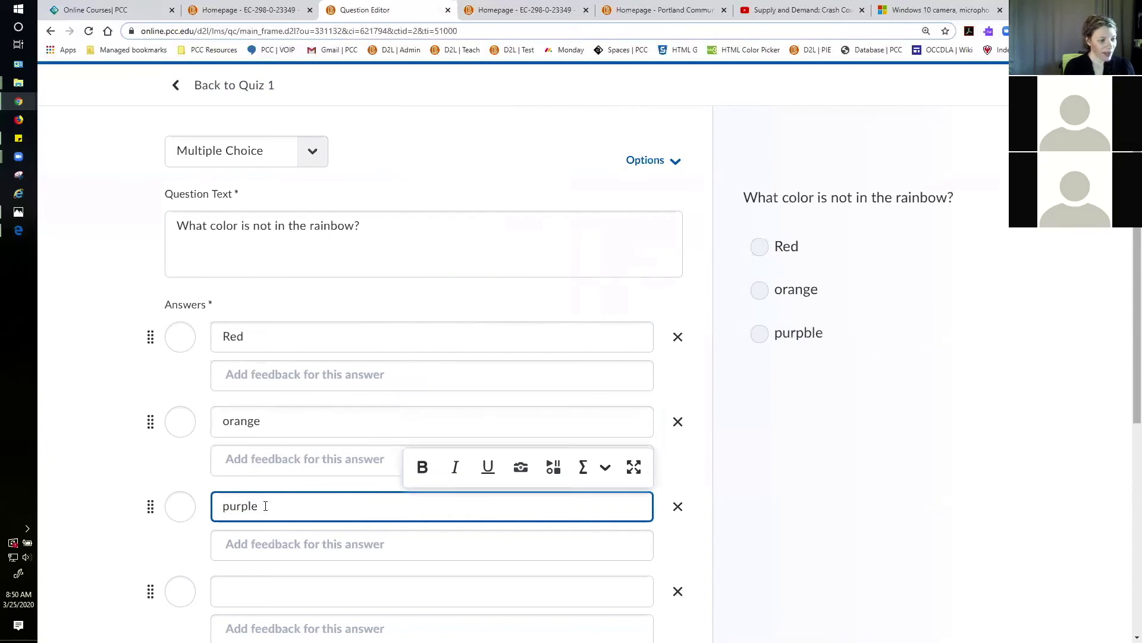
click(271, 593)
text(black)
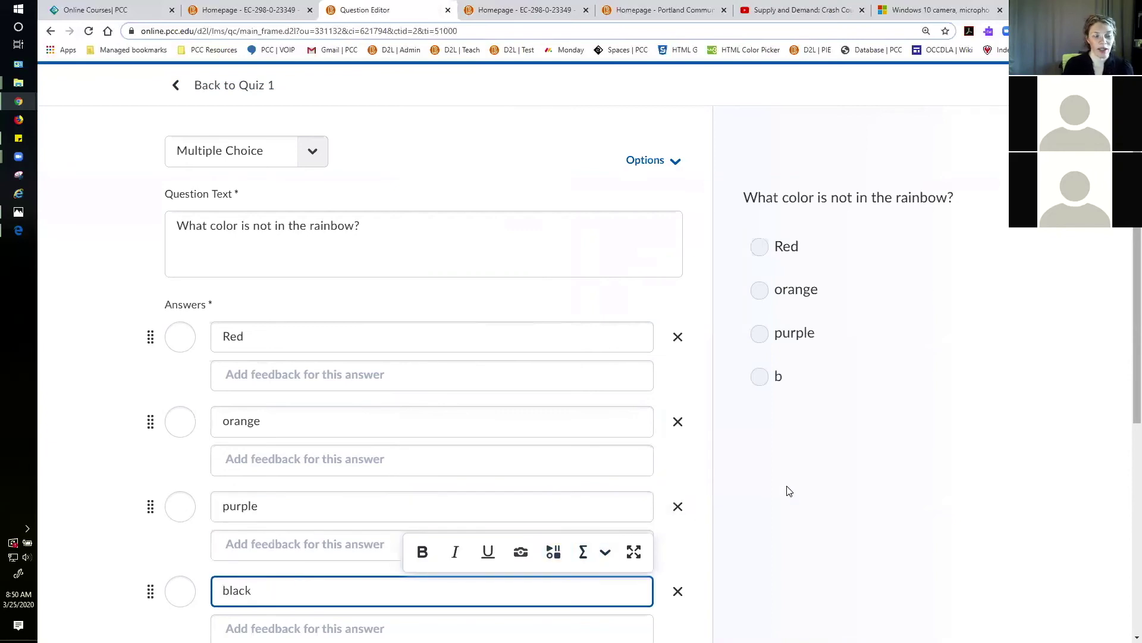
scroll(789, 490, down, 1)
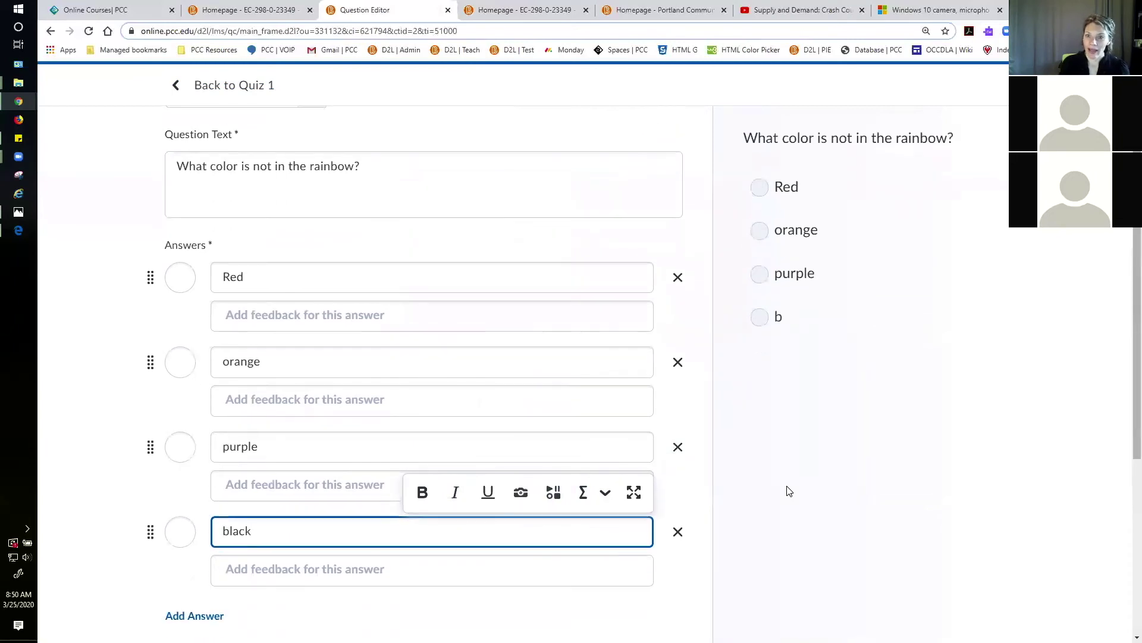
click(187, 533)
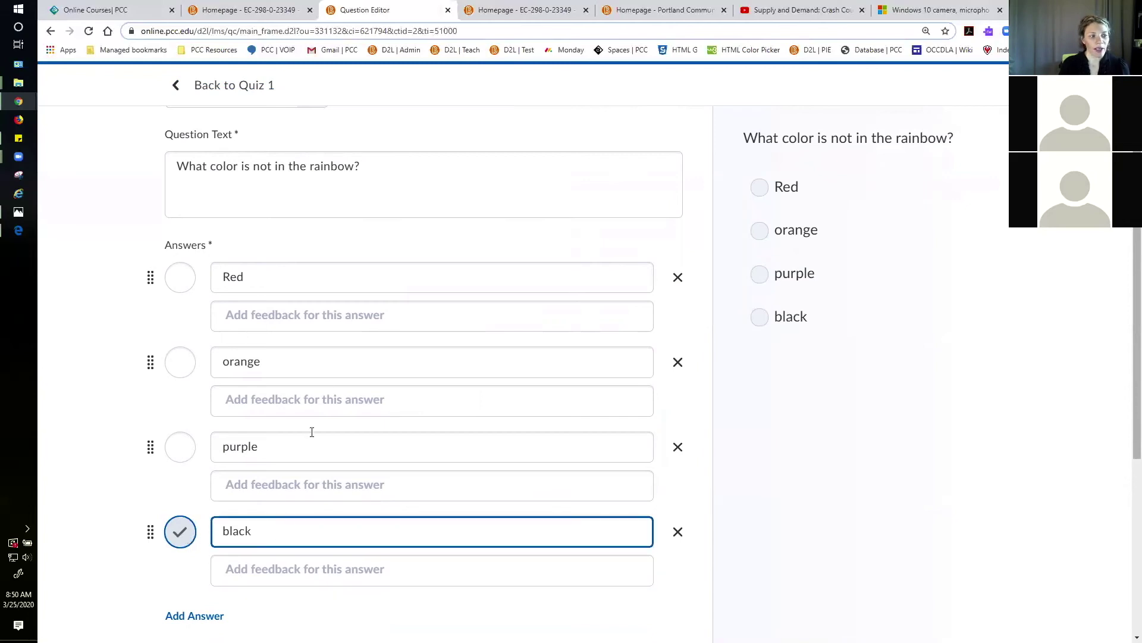
Remove the feedback fields from the answers, restore them, and remove them once more.
scroll(457, 398, up, 1)
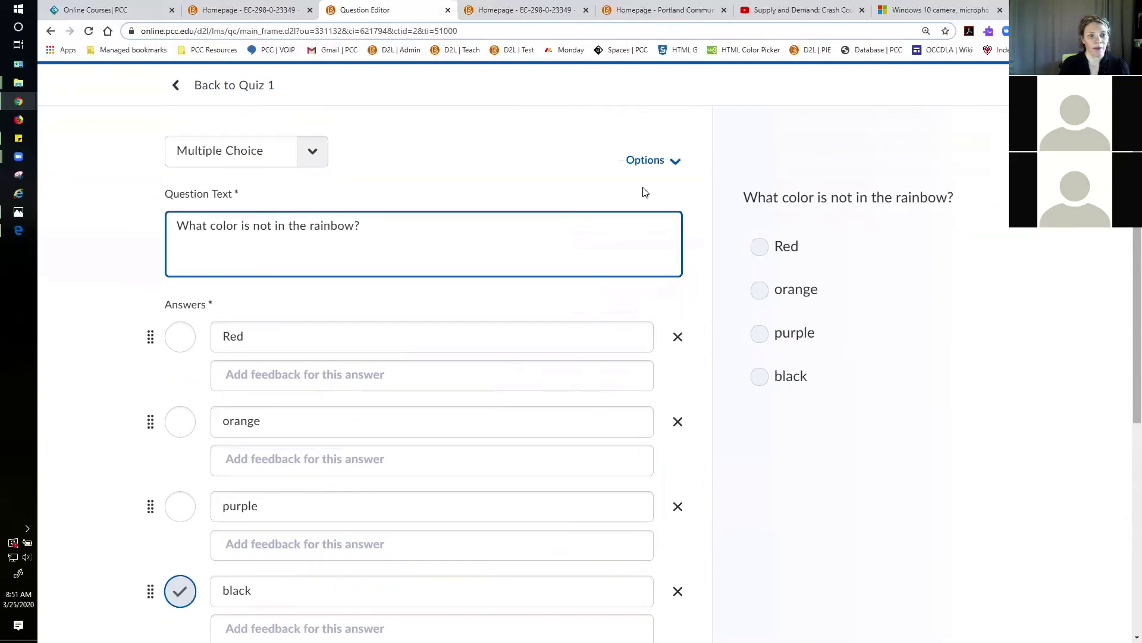
click(657, 161)
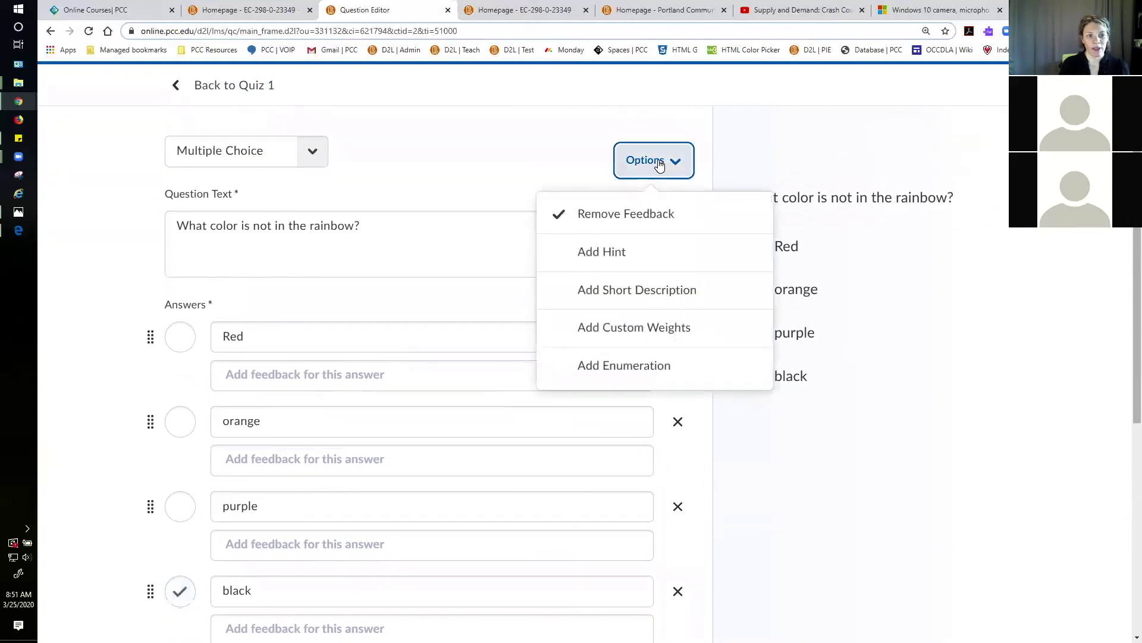
click(652, 224)
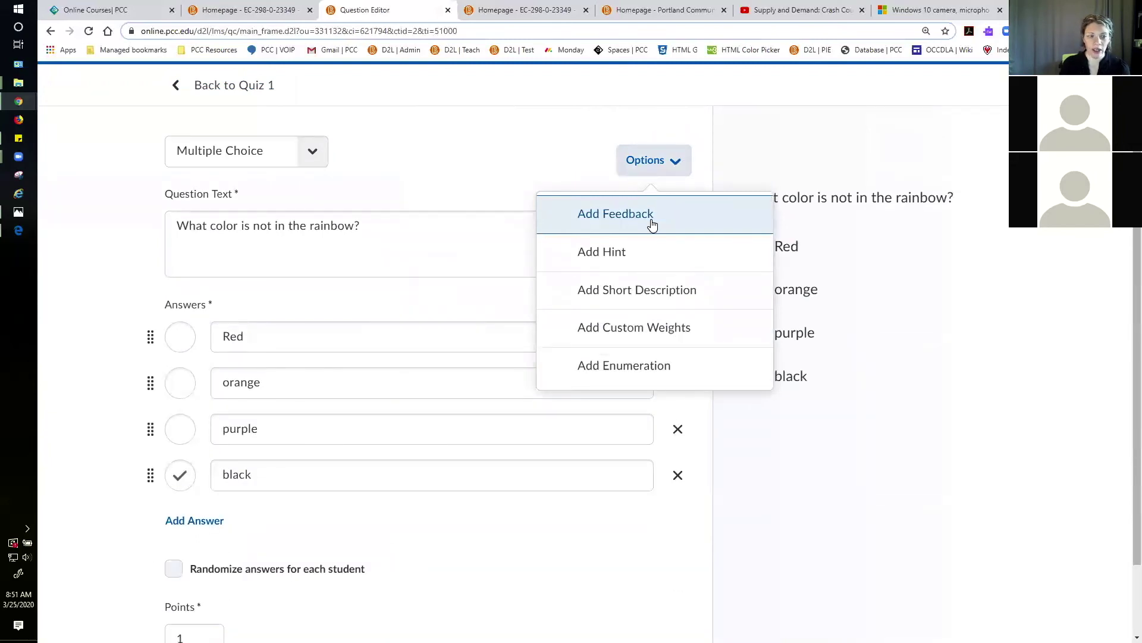
click(347, 349)
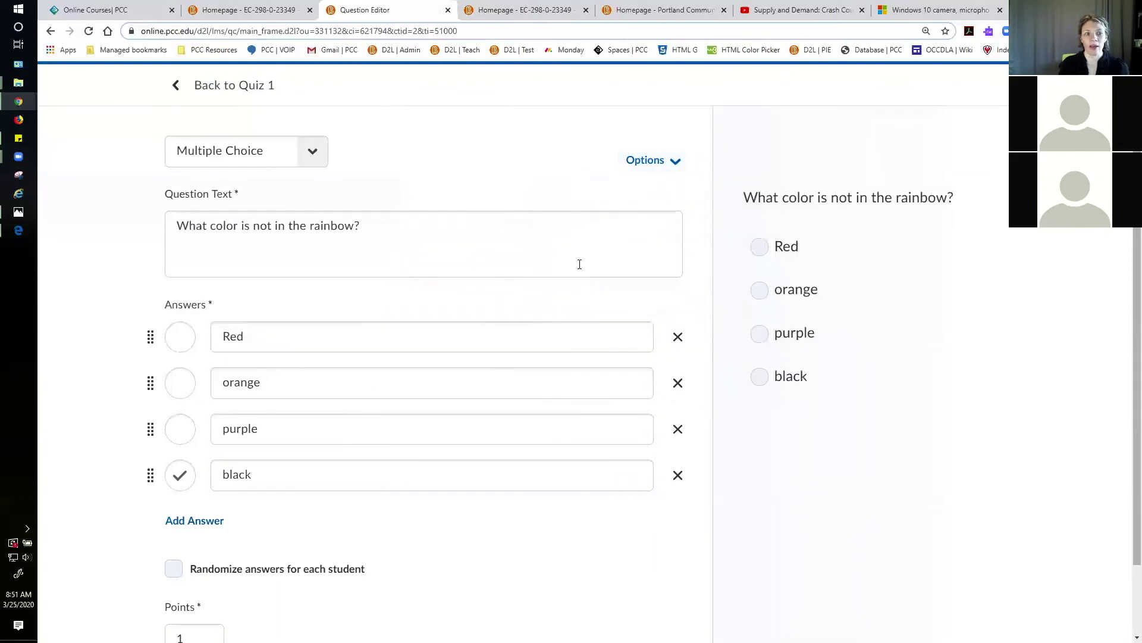
click(674, 169)
click(640, 216)
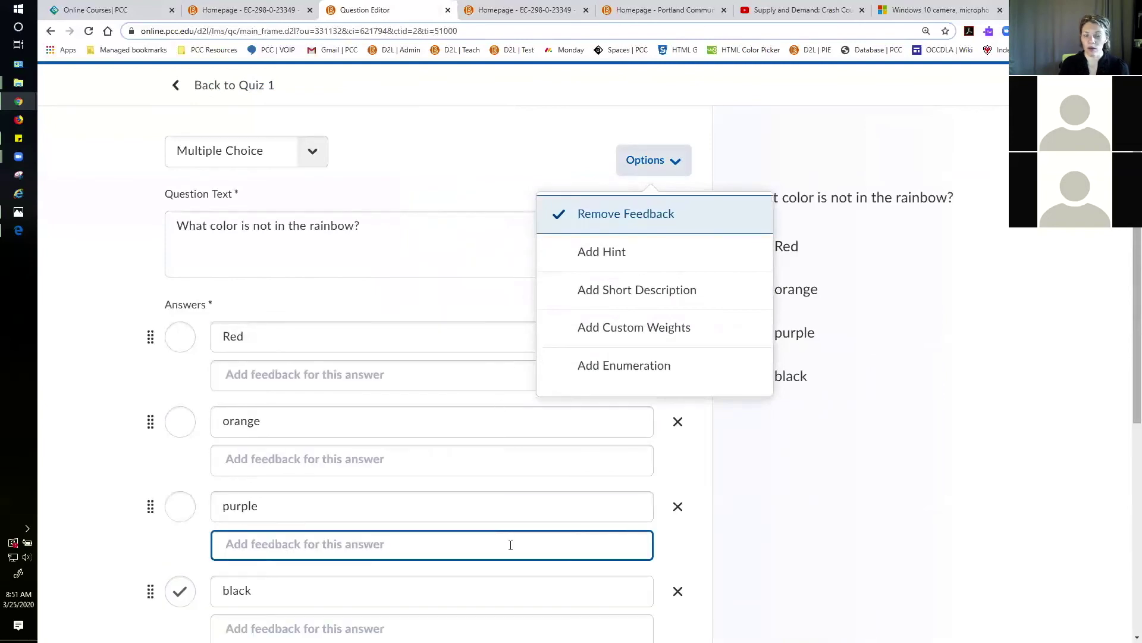
click(562, 218)
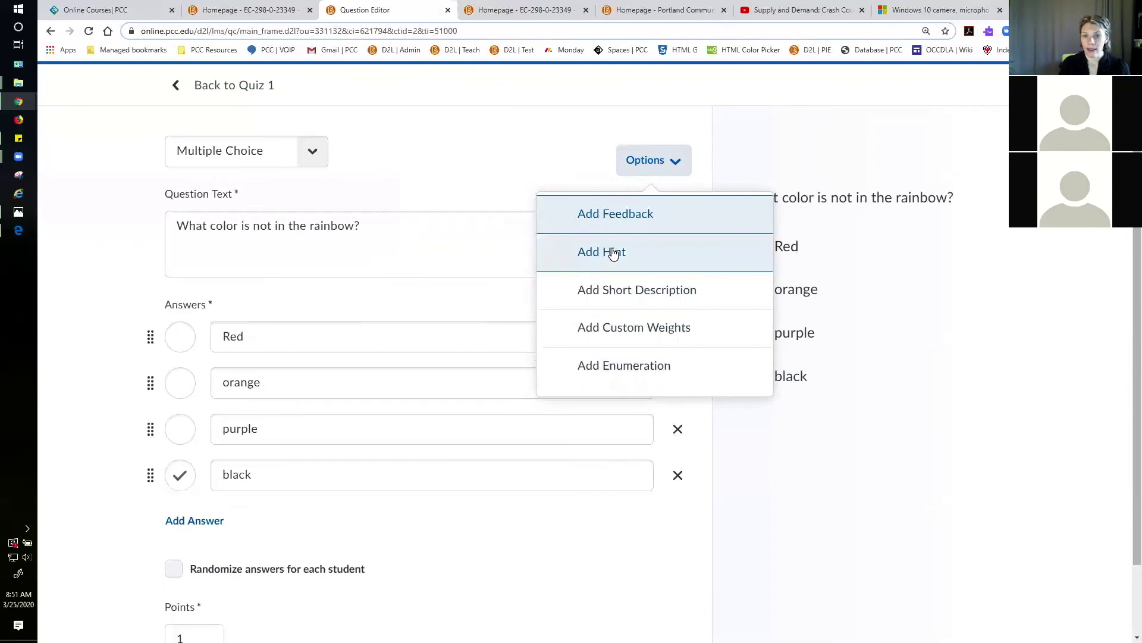
Add custom weights to the answers and give the orange answer a weight of 50%.
click(617, 345)
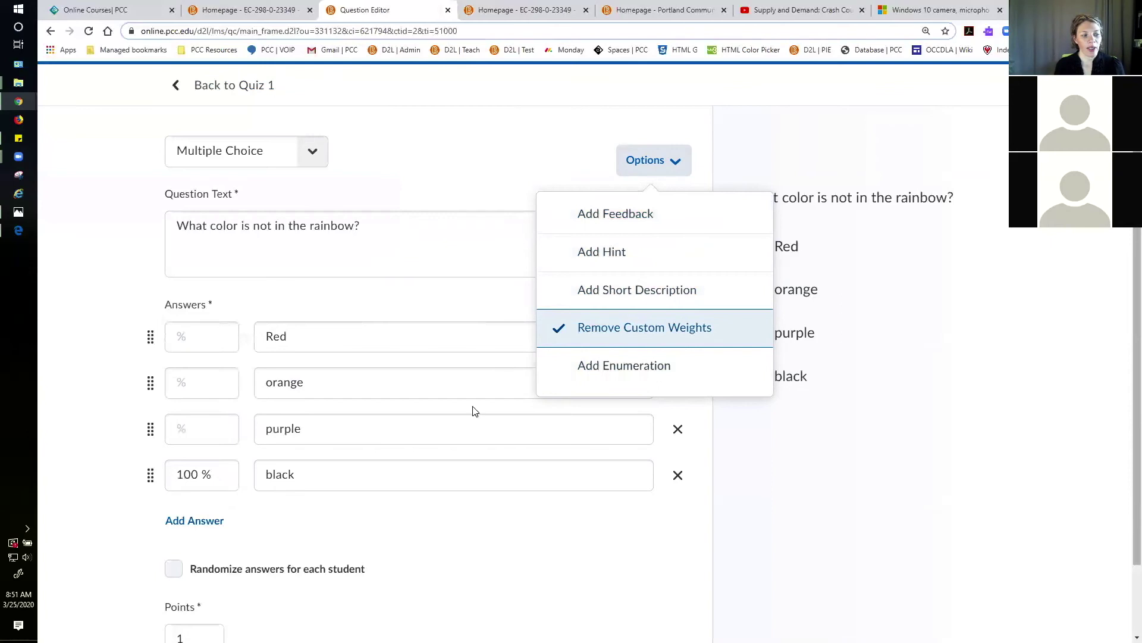
click(322, 481)
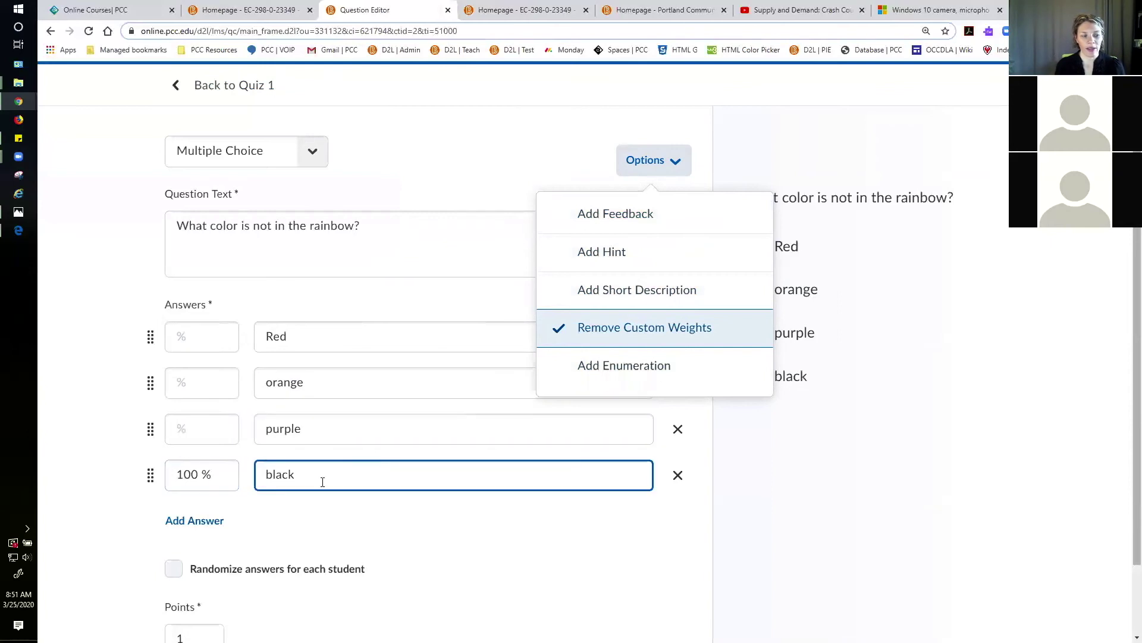
click(232, 392)
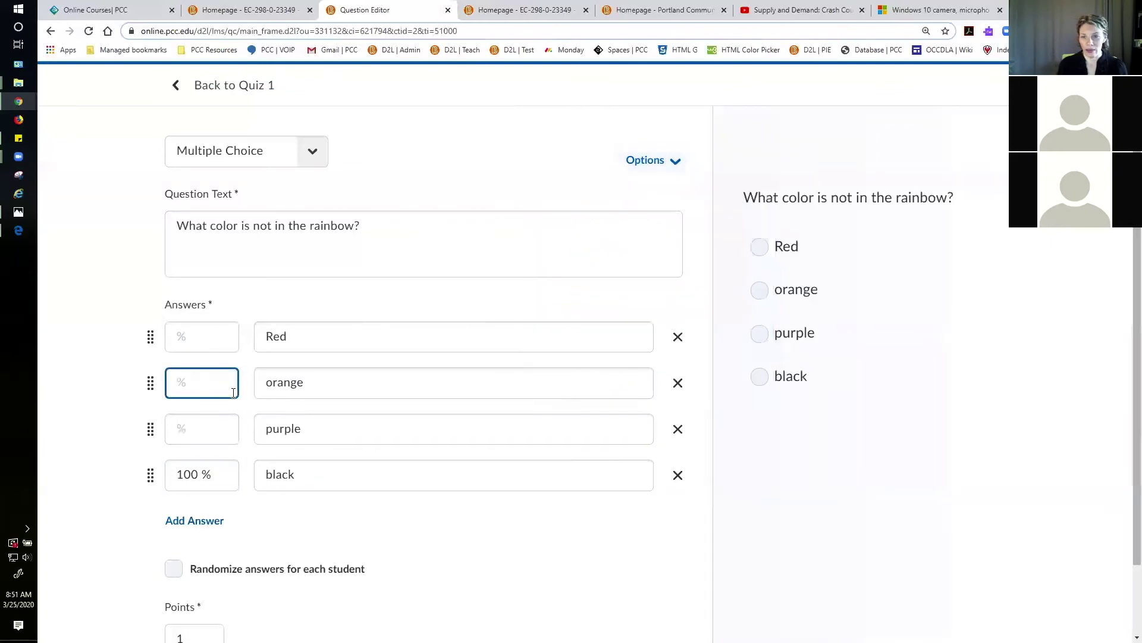
text(50)
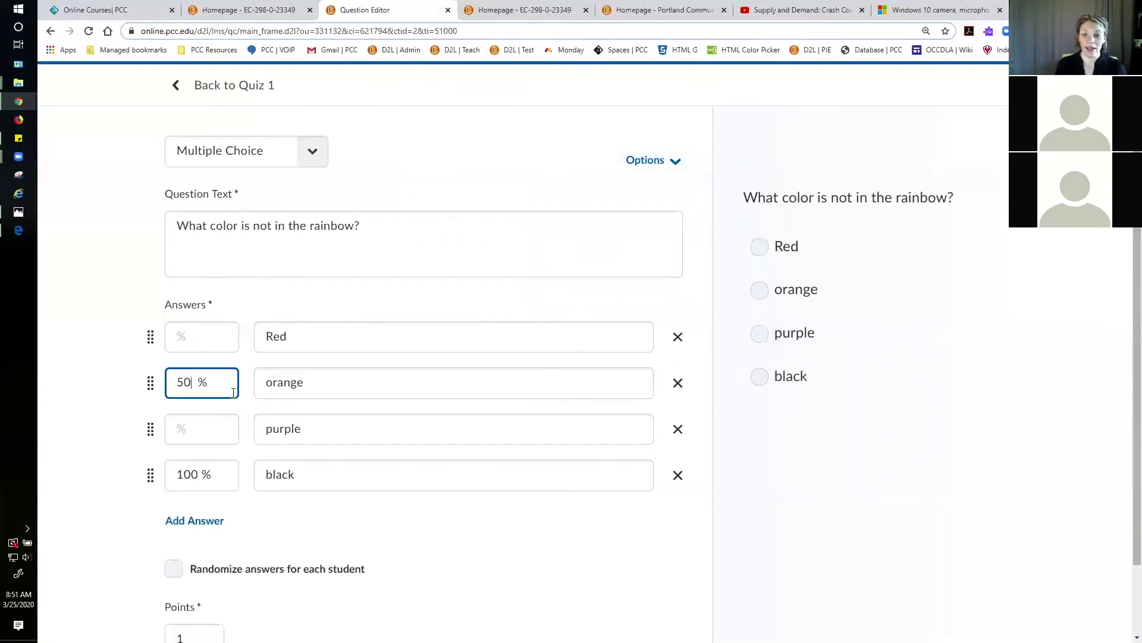
click(277, 390)
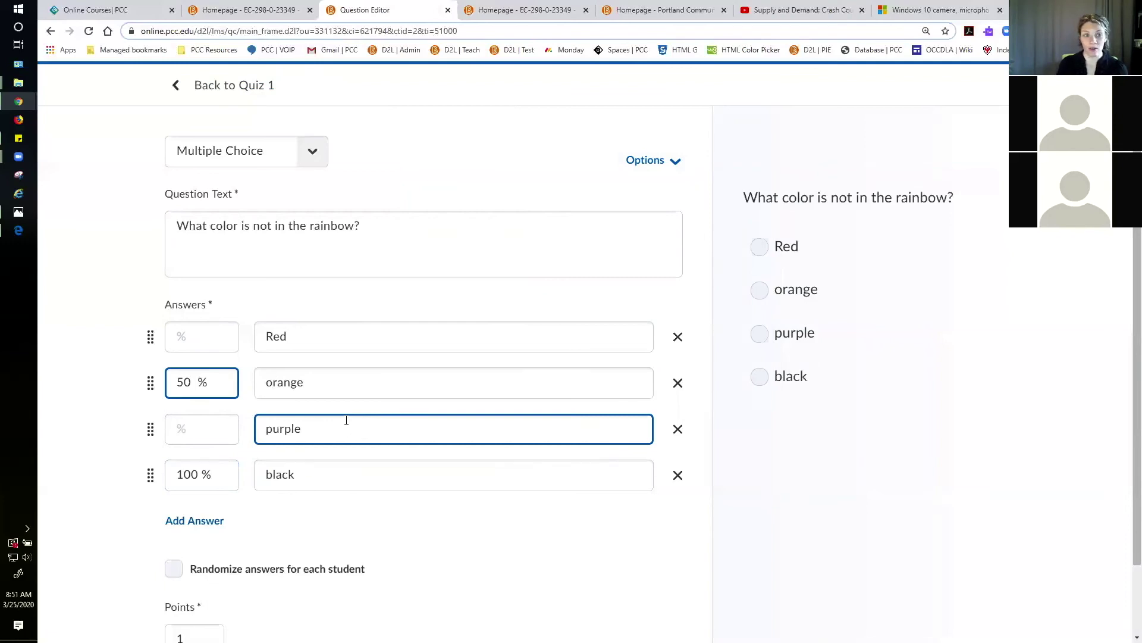
Remove the custom weights from the question and mark black as the correct answer again.
click(645, 161)
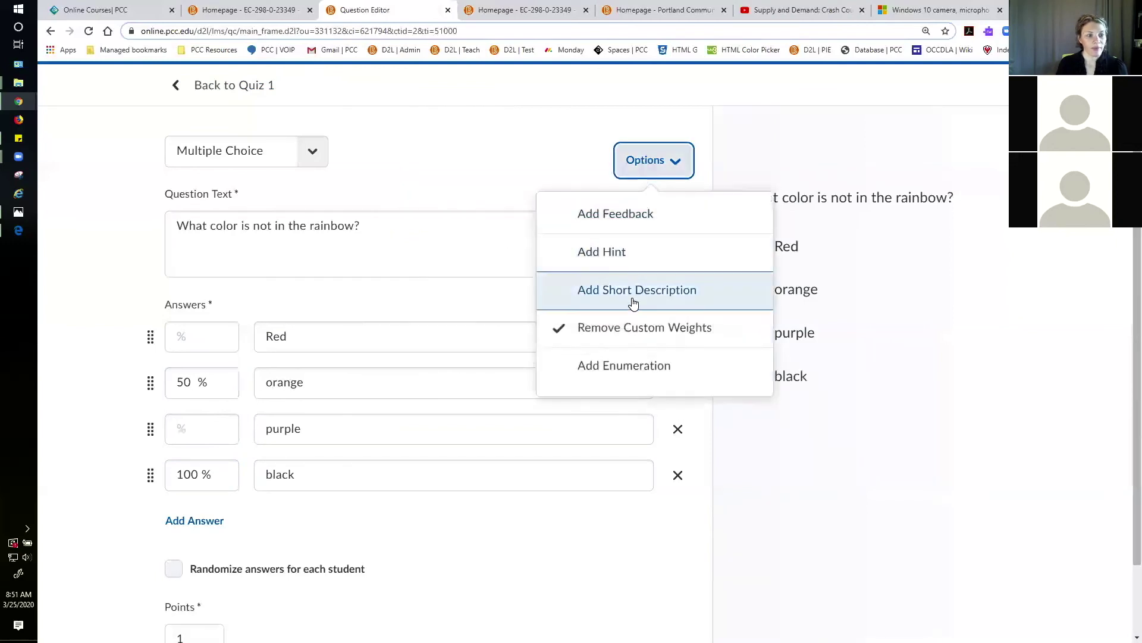
click(631, 329)
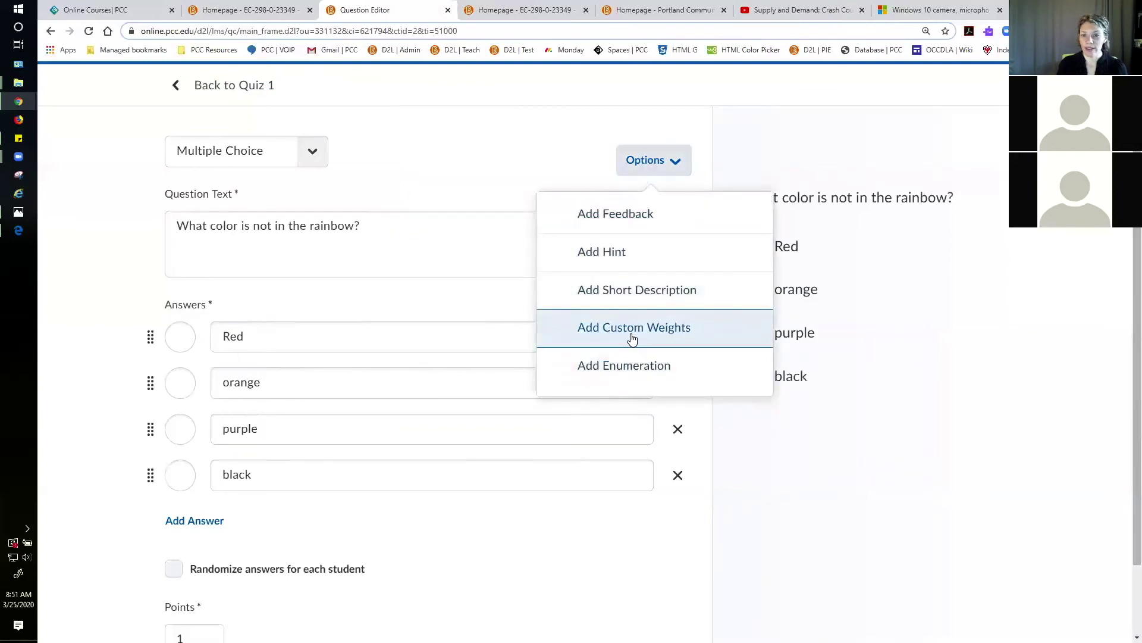
click(179, 475)
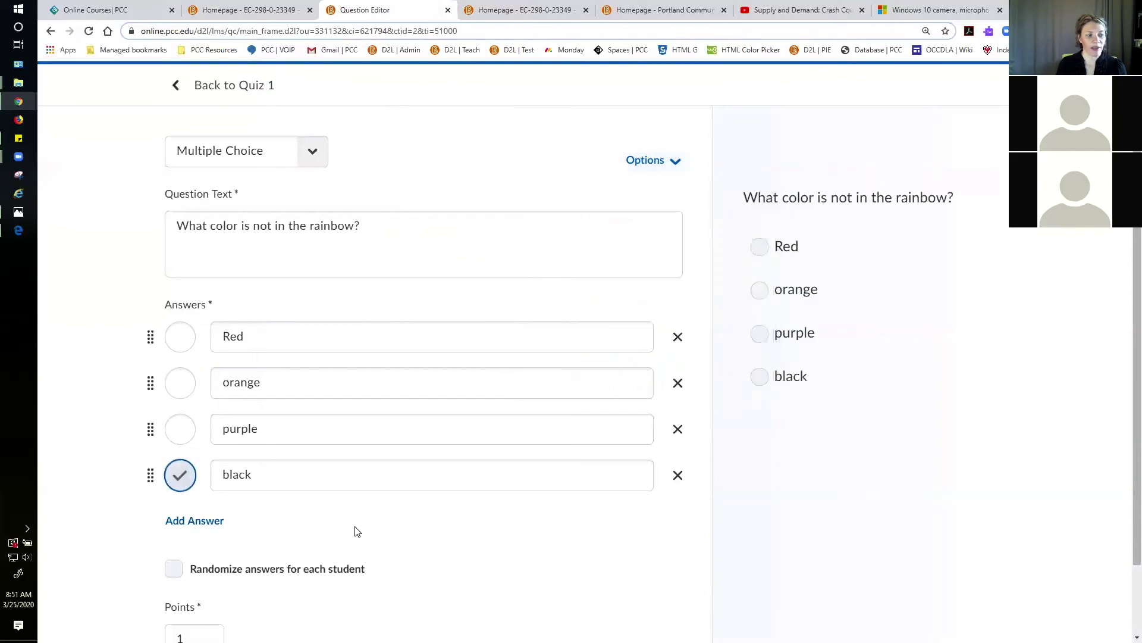
Check the point value of the rainbow question and save the question to Quiz 1.
scroll(476, 549, down, 2)
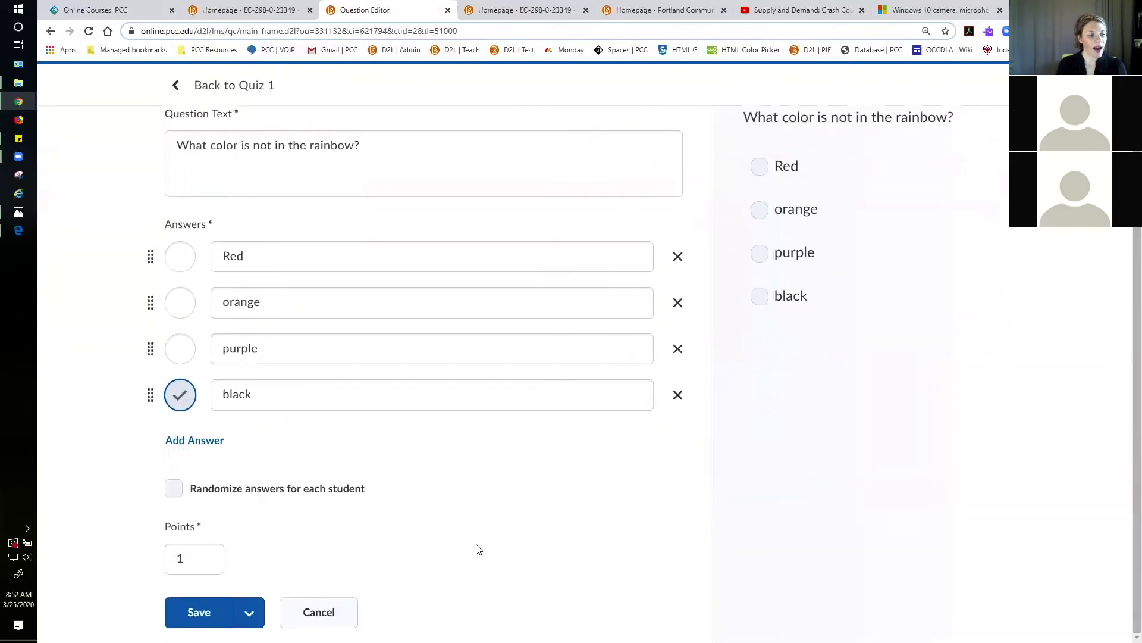
click(208, 566)
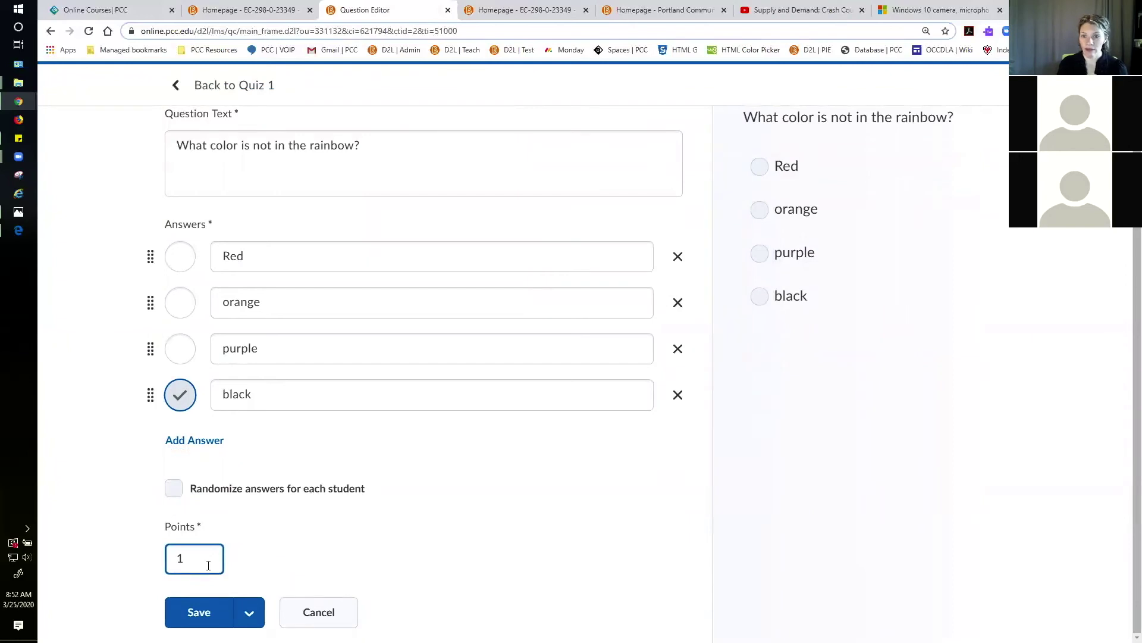
click(273, 561)
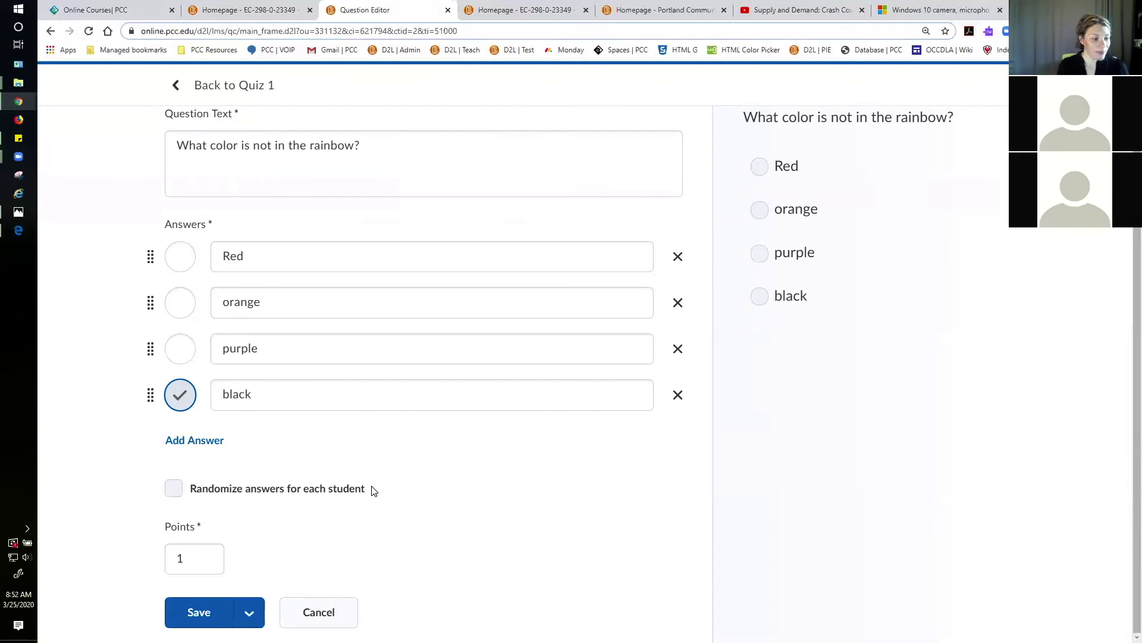
click(206, 616)
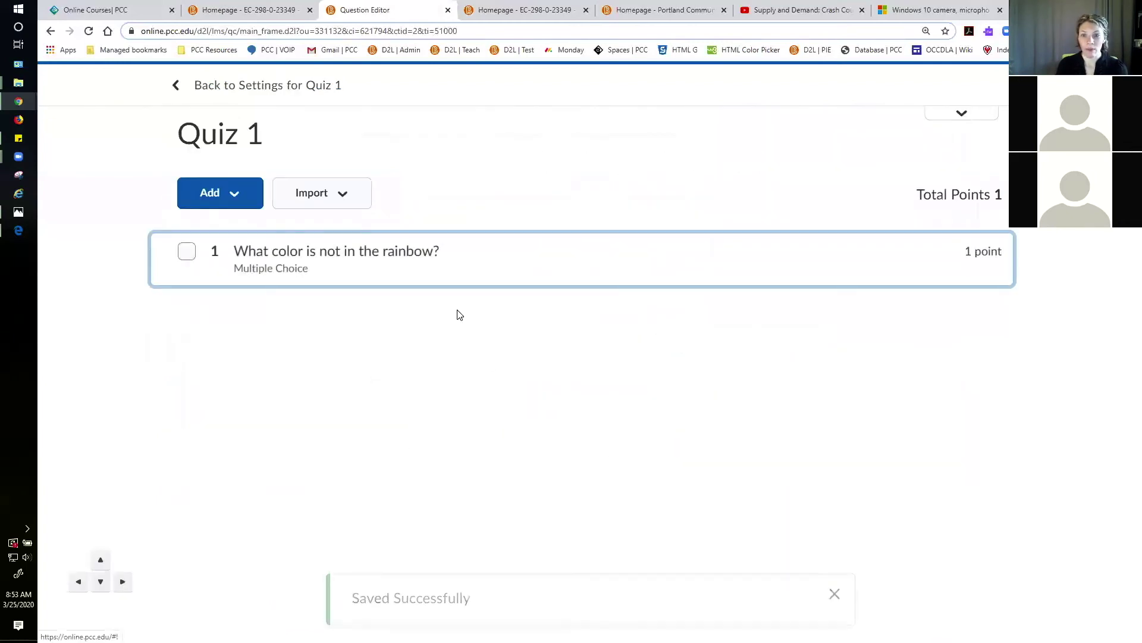
Look over what else can be added to Quiz 1 and the notice about the new quiz building experience.
click(197, 204)
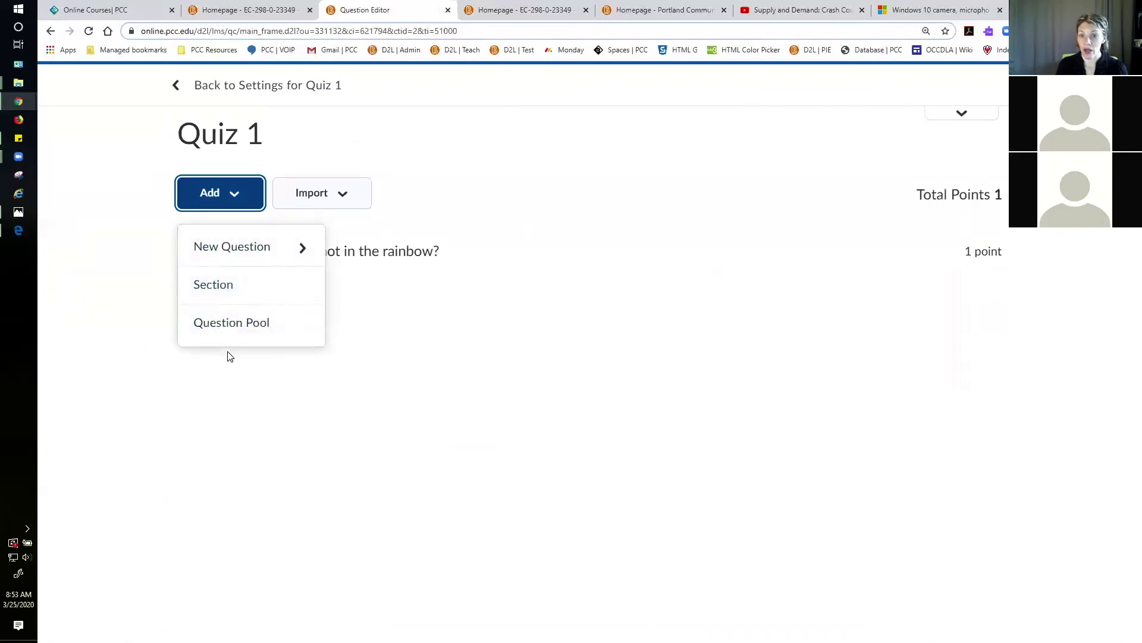
click(552, 400)
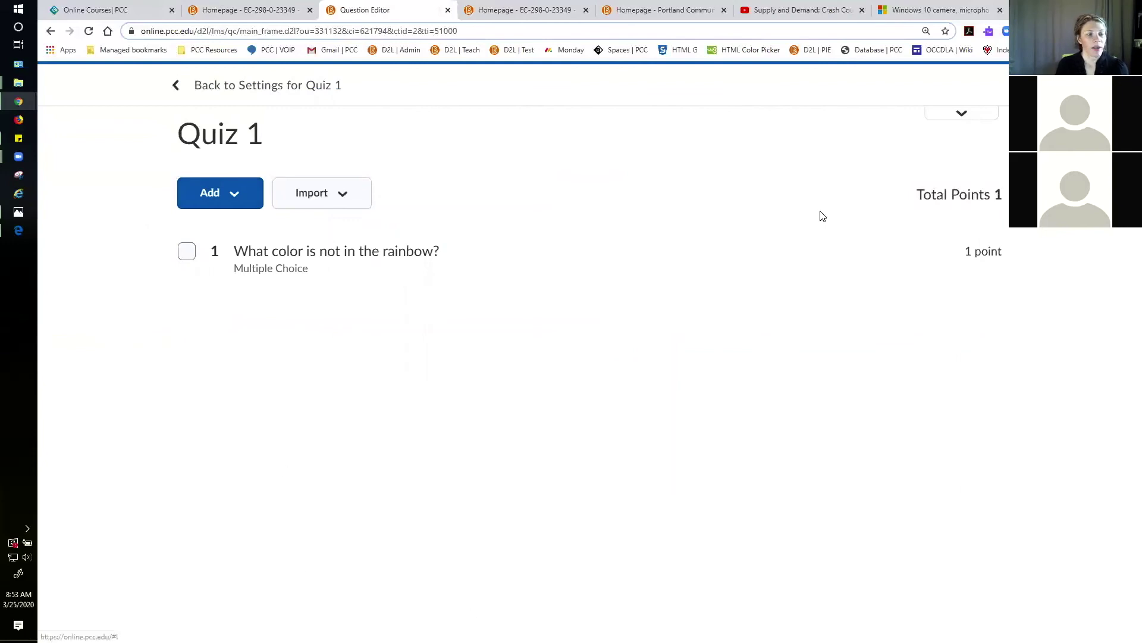
click(945, 119)
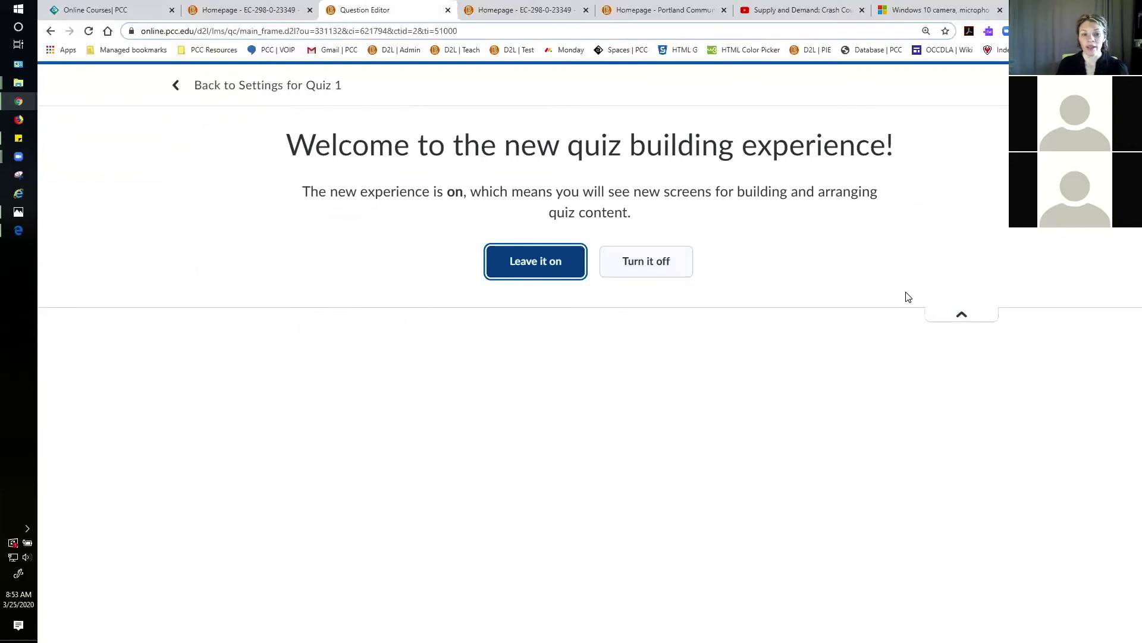
click(944, 315)
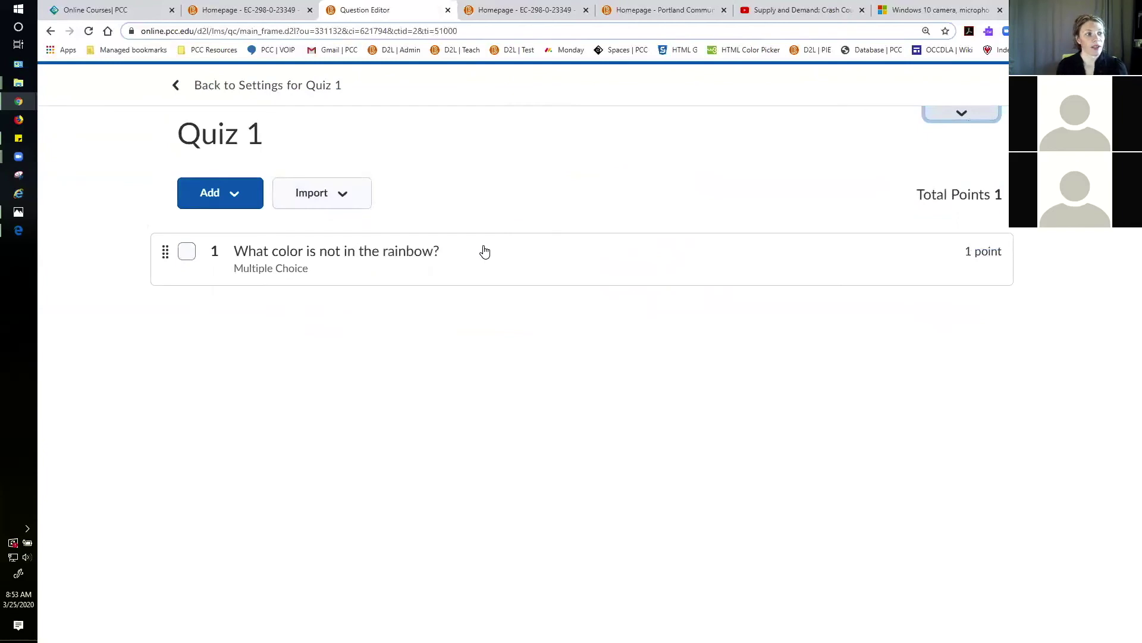
Return to the Quiz 1 settings and review the question list and the Description / Introduction text.
click(219, 90)
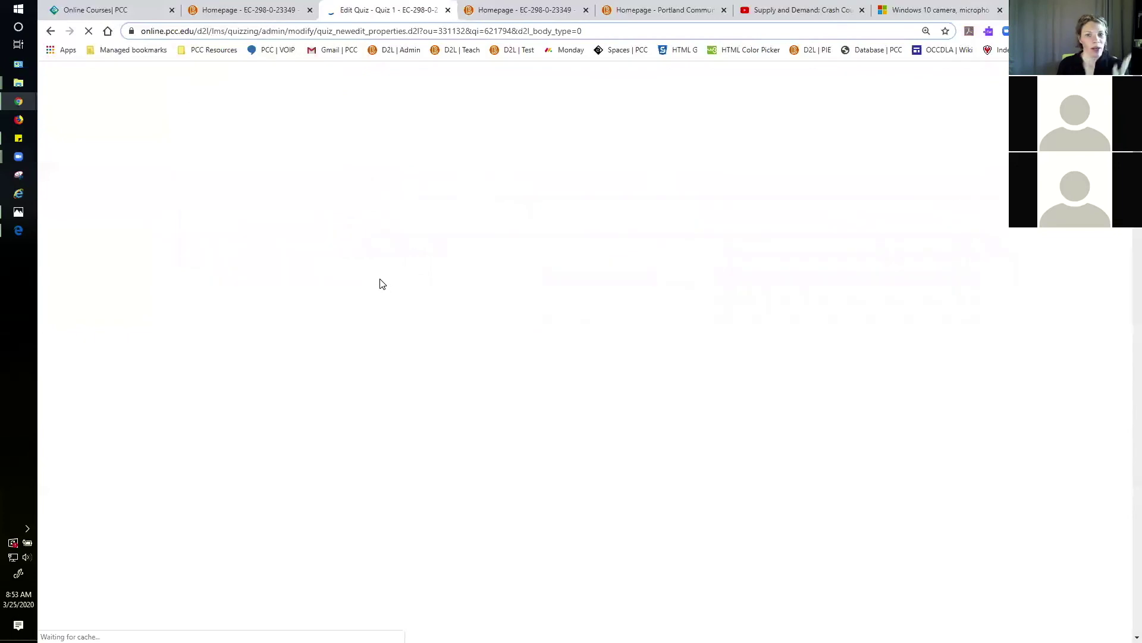
scroll(458, 332, down, 1)
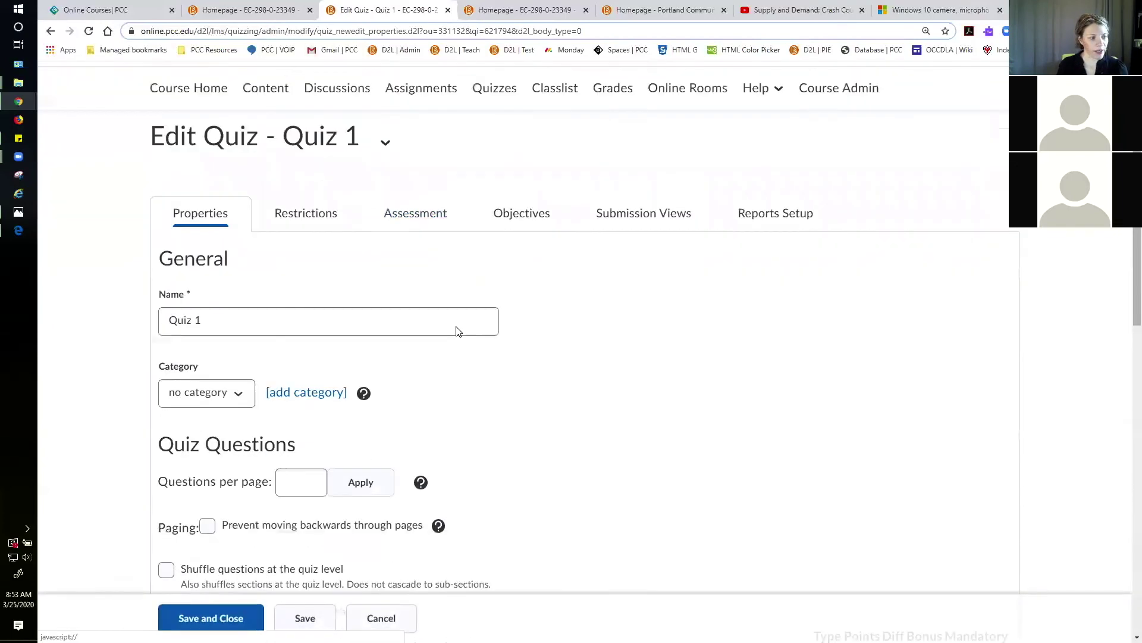
scroll(458, 332, down, 6)
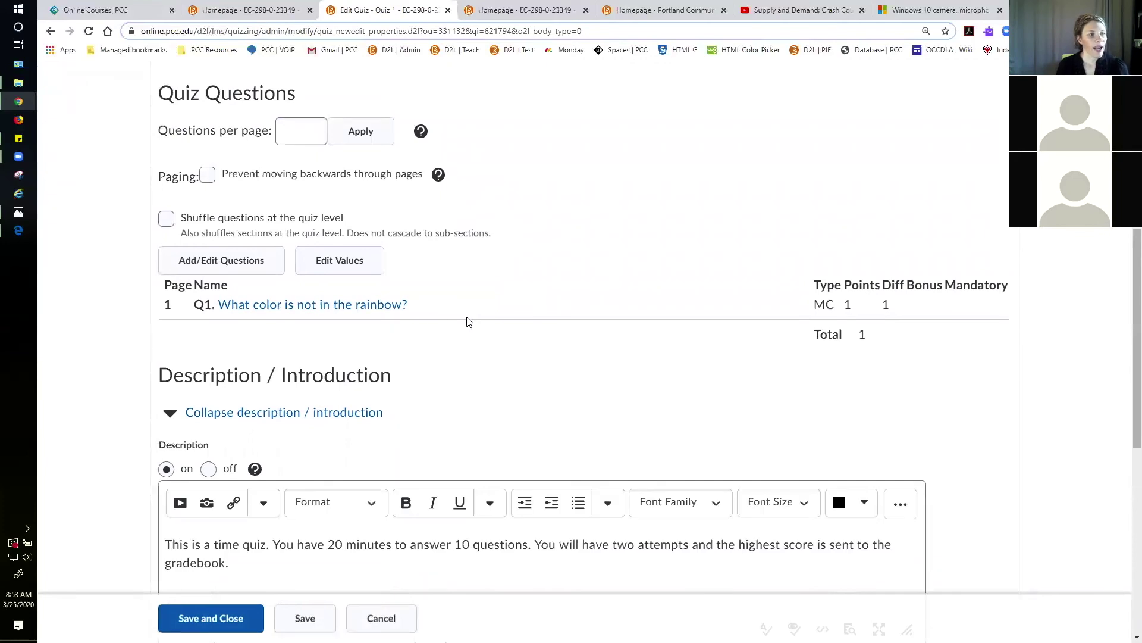
scroll(468, 322, up, 1)
scroll(466, 325, down, 6)
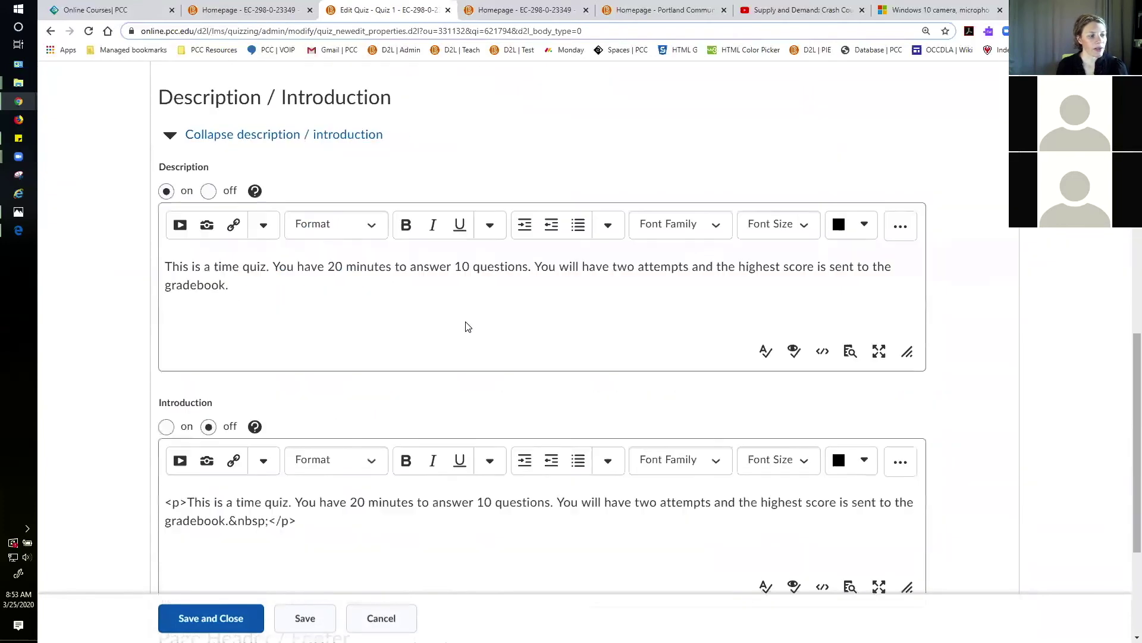
Open the restrictions of Quiz 1 and review its visibility, due date and availability options.
scroll(467, 326, down, 3)
scroll(467, 321, up, 8)
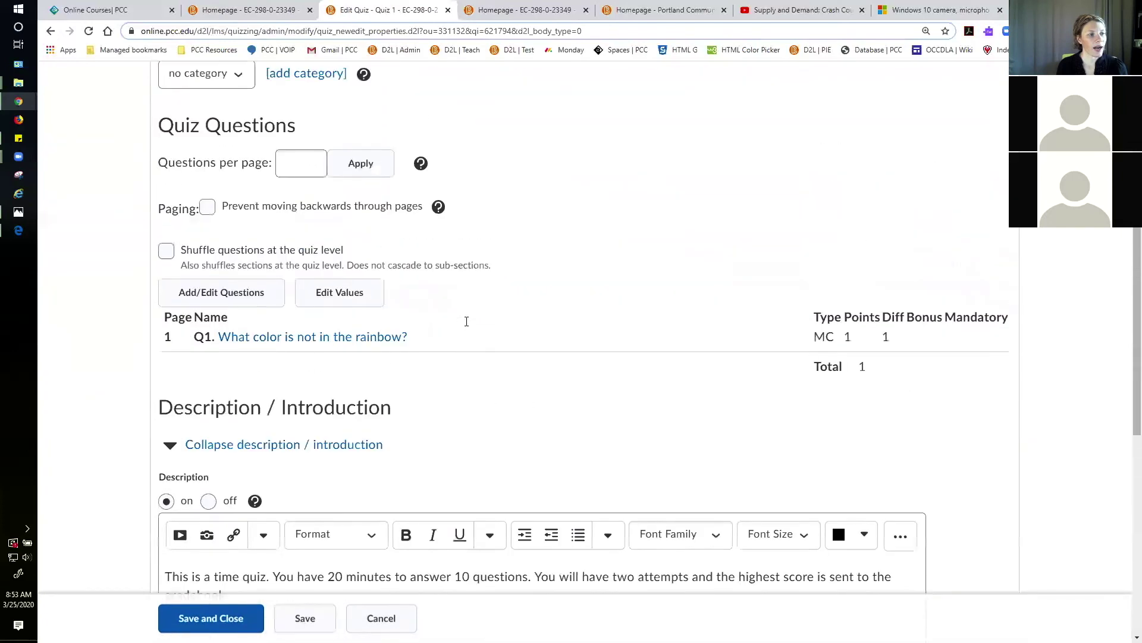
scroll(465, 325, up, 5)
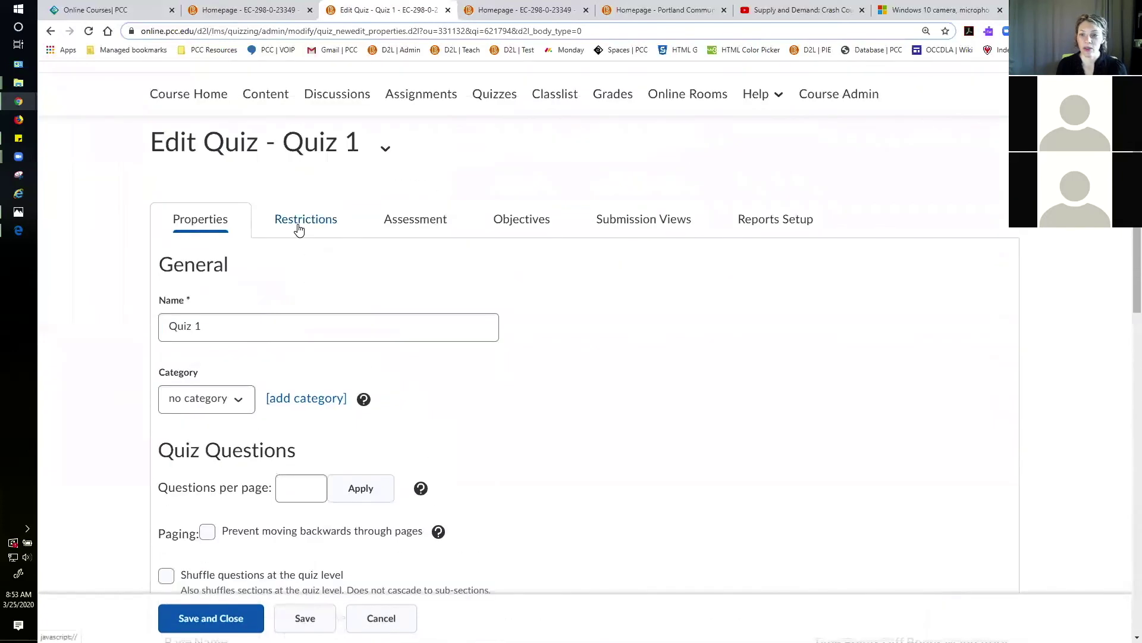
click(299, 223)
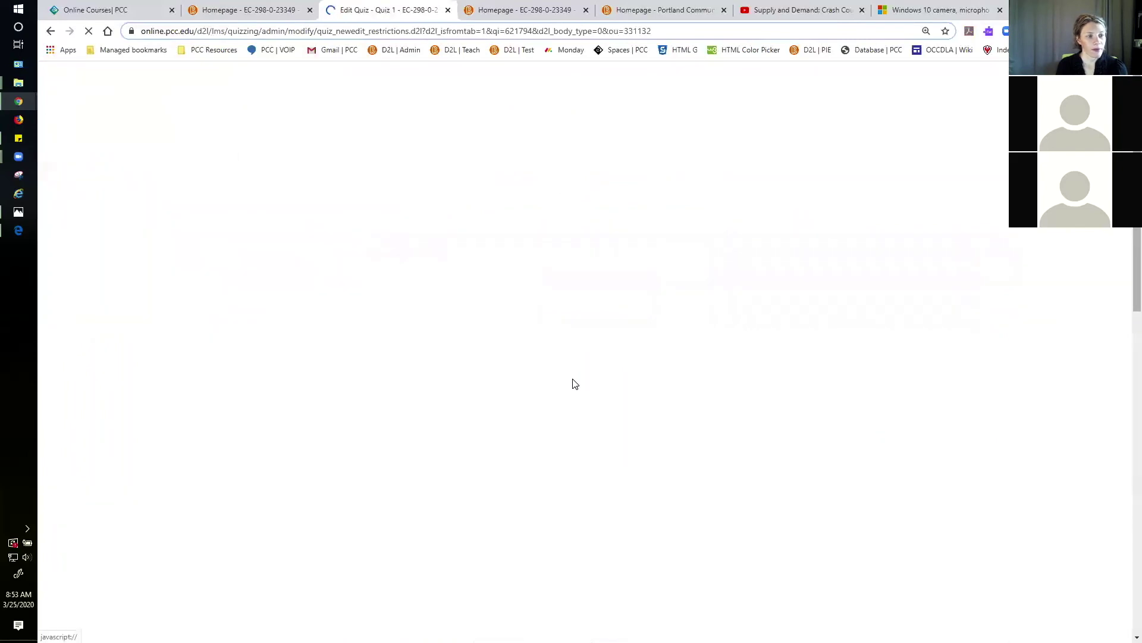
scroll(575, 384, down, 1)
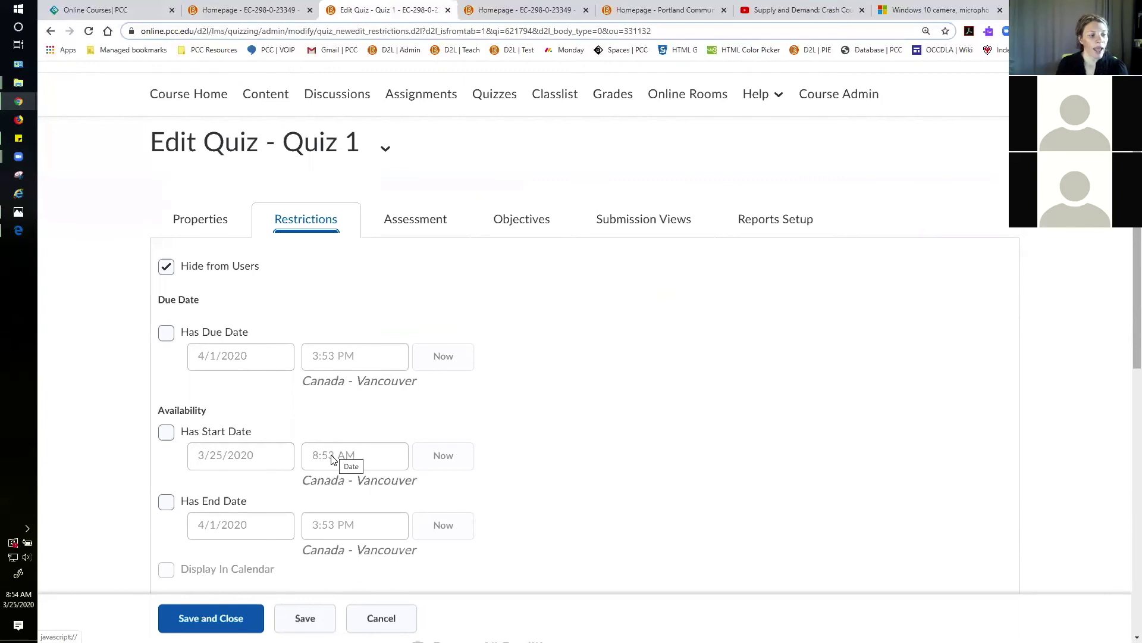
scroll(333, 460, down, 1)
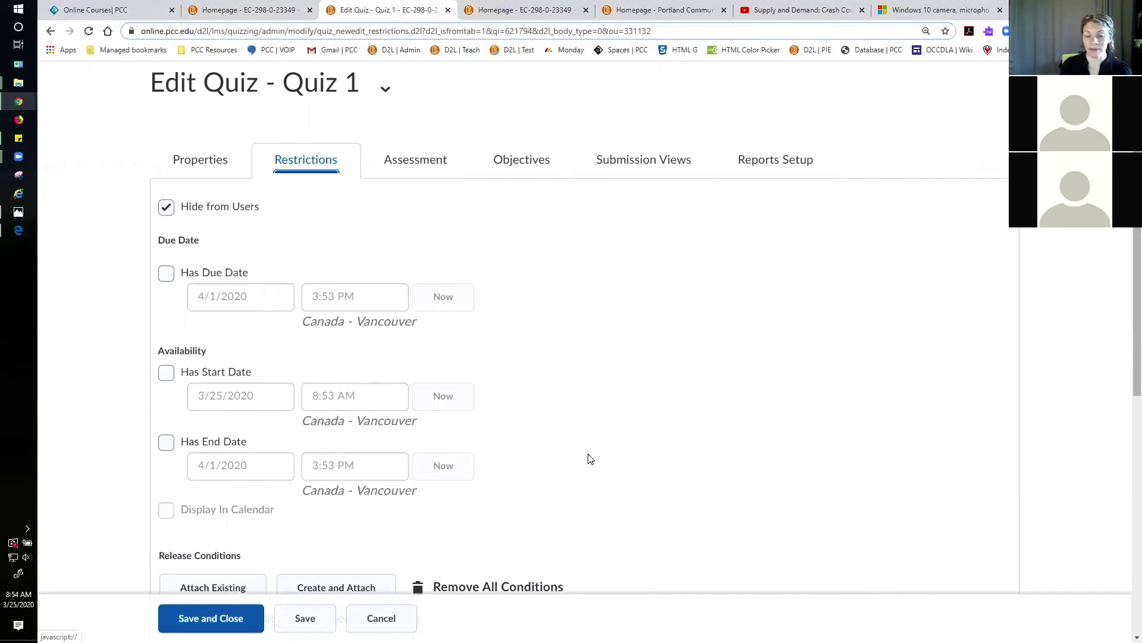
scroll(490, 418, down, 1)
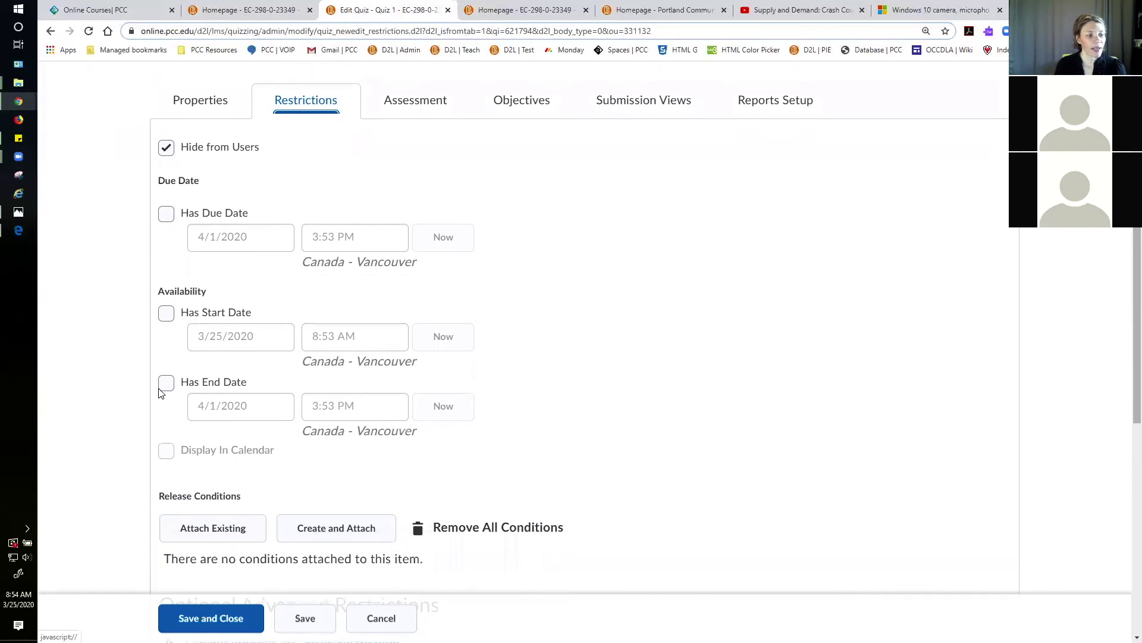
Give Quiz 1 an availability end date of 4/3/2020 at 6:00 PM.
click(166, 382)
click(238, 403)
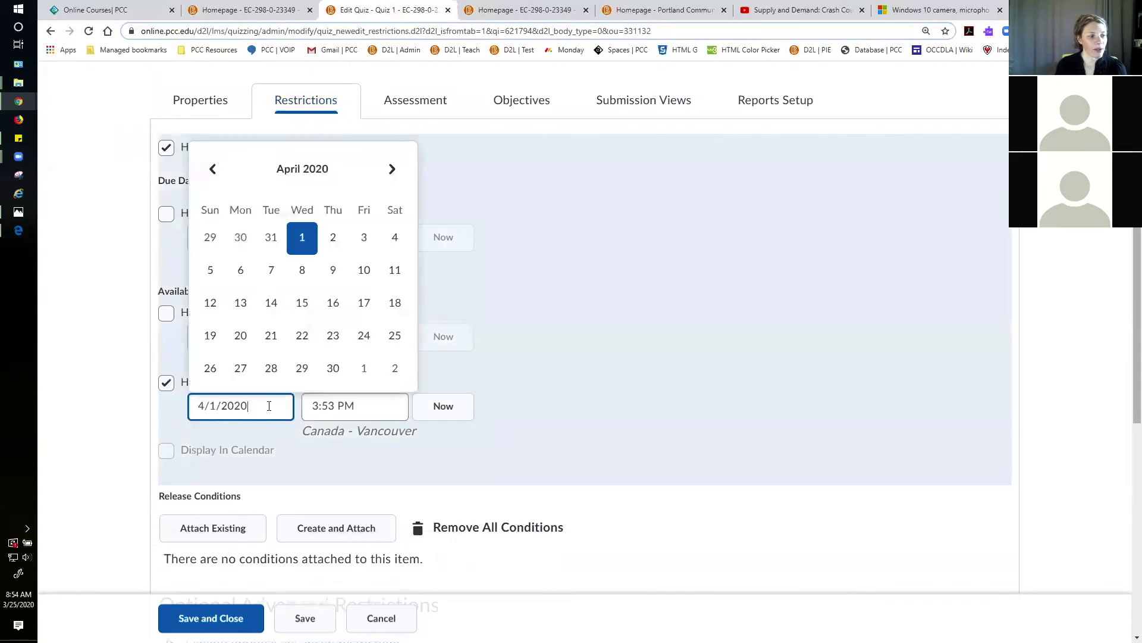
click(364, 241)
click(391, 397)
scroll(369, 484, down, 3)
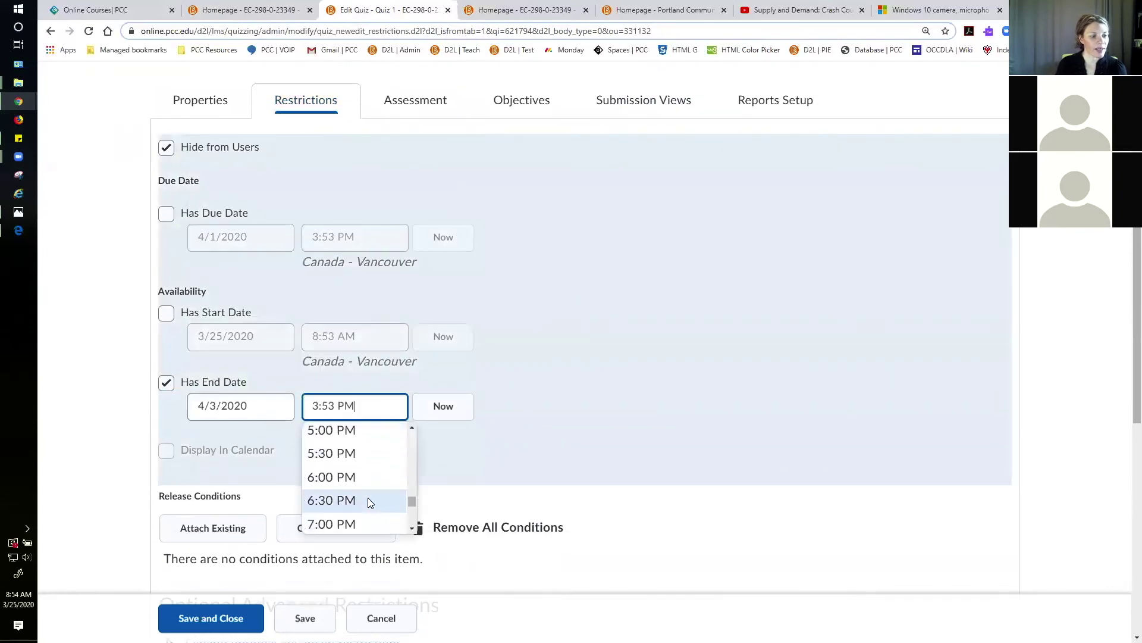
click(369, 485)
Enforce a 20-minute time limit with a 1-minute grace period, preventing students from making further changes once it is exceeded.
scroll(615, 445, down, 6)
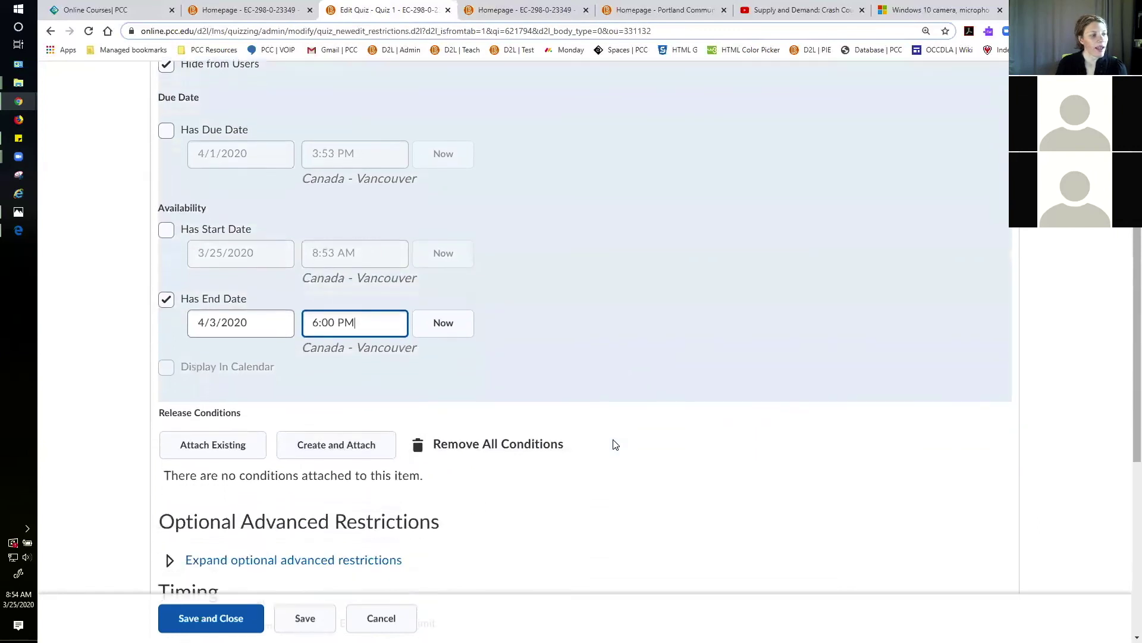
scroll(614, 444, down, 1)
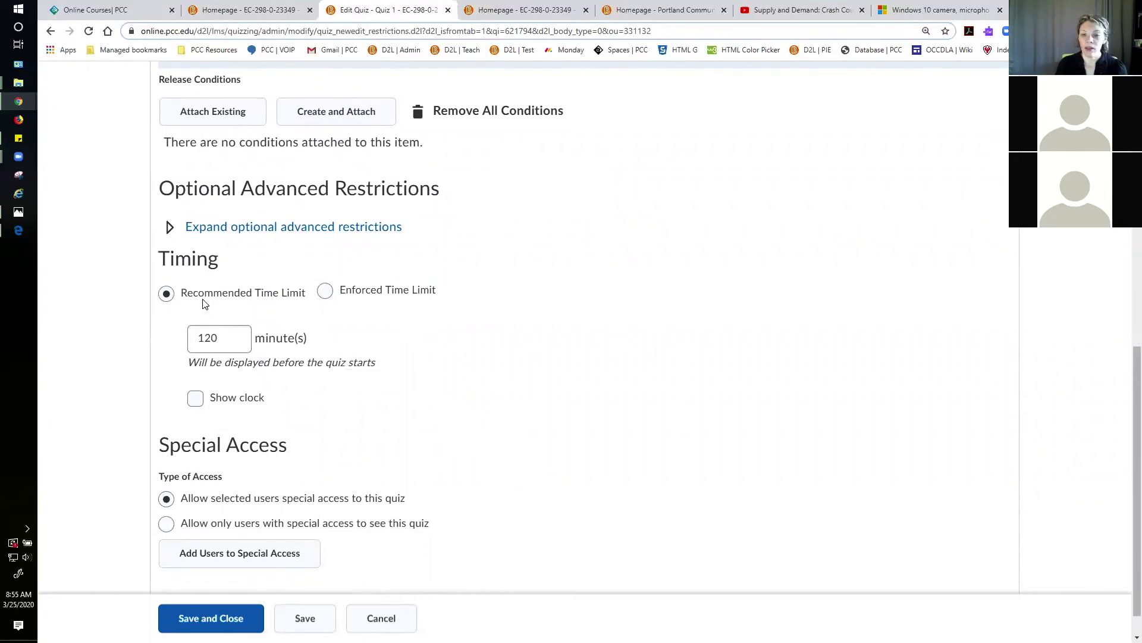
click(241, 337)
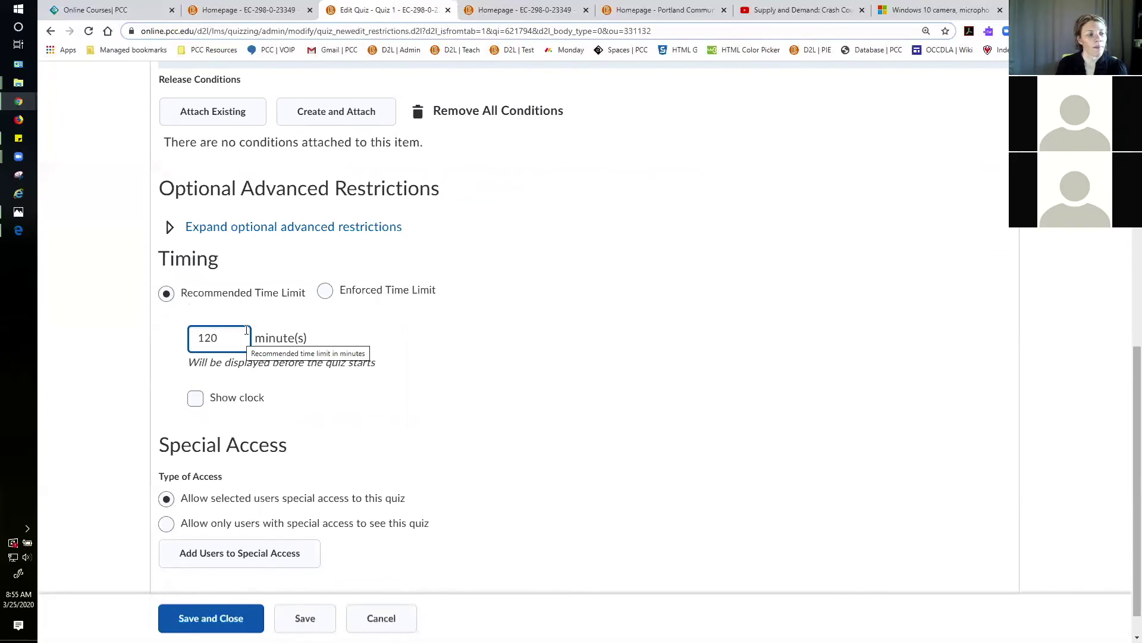
click(250, 325)
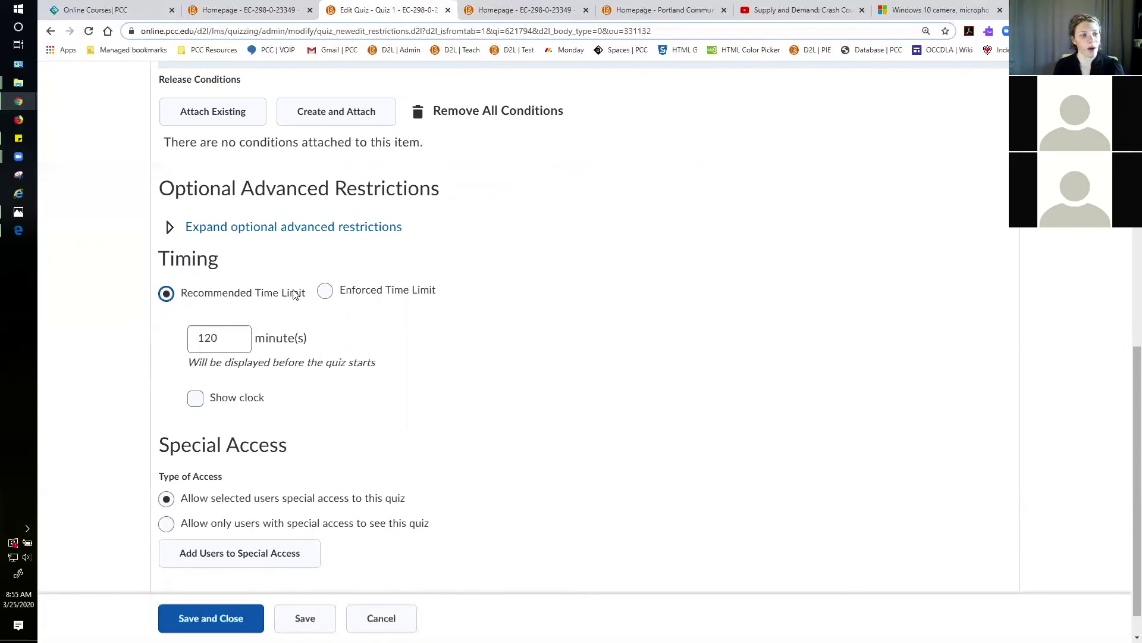
click(325, 291)
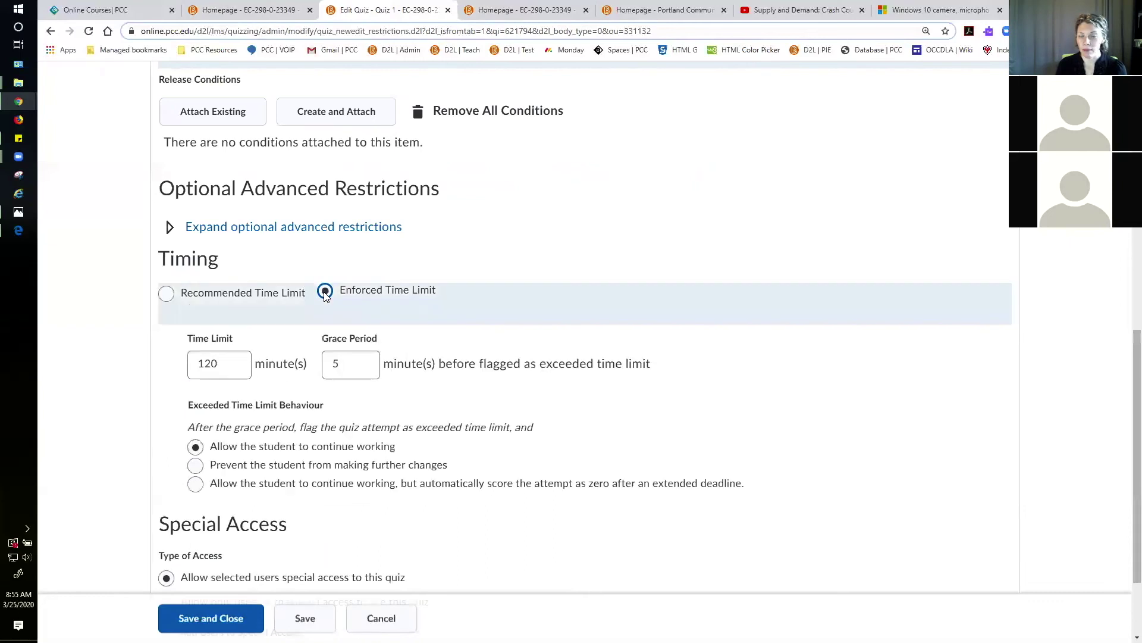
drag(240, 359, 177, 363)
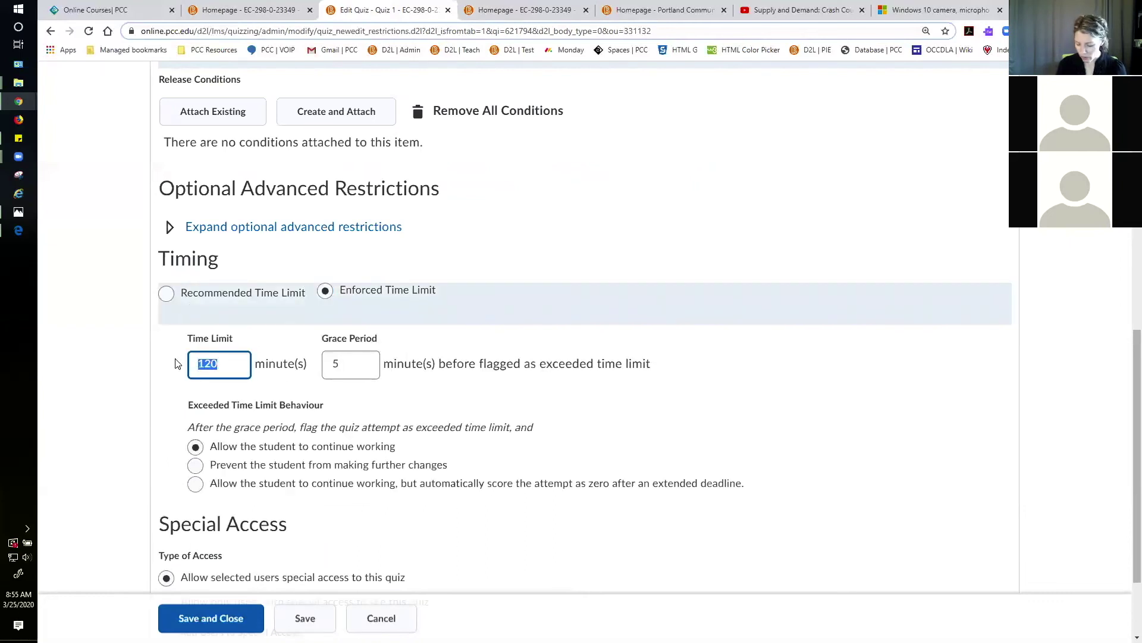
text(20)
drag(355, 363, 323, 364)
text(1)
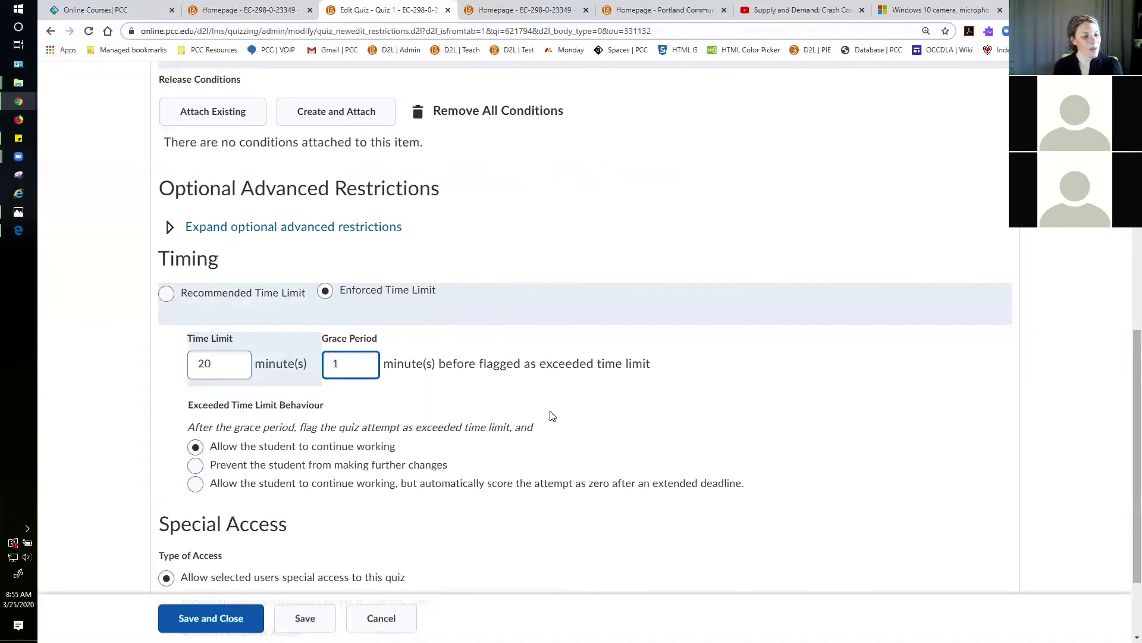
scroll(550, 416, down, 1)
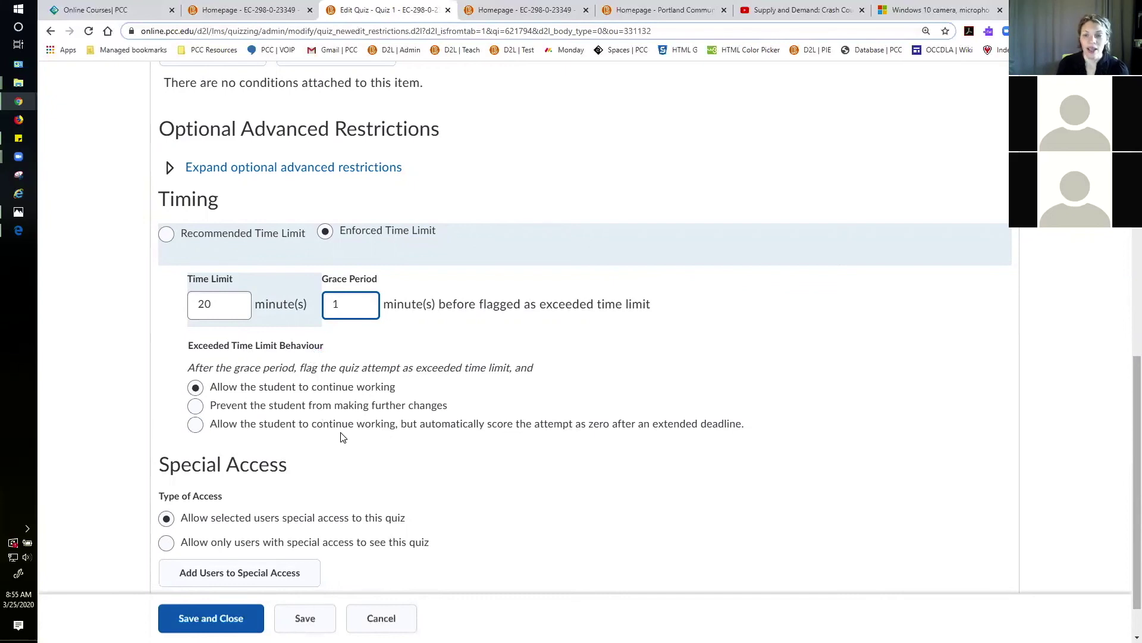
click(196, 405)
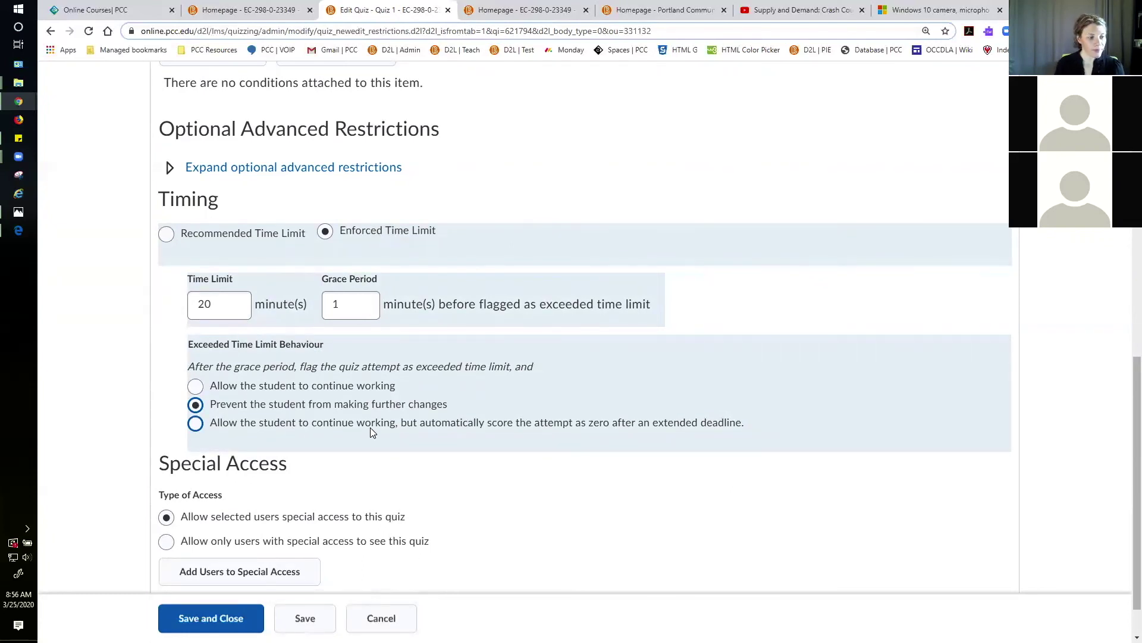
Start adding special access to Quiz 1 with an enforced time limit of 30 minutes.
scroll(370, 428, down, 1)
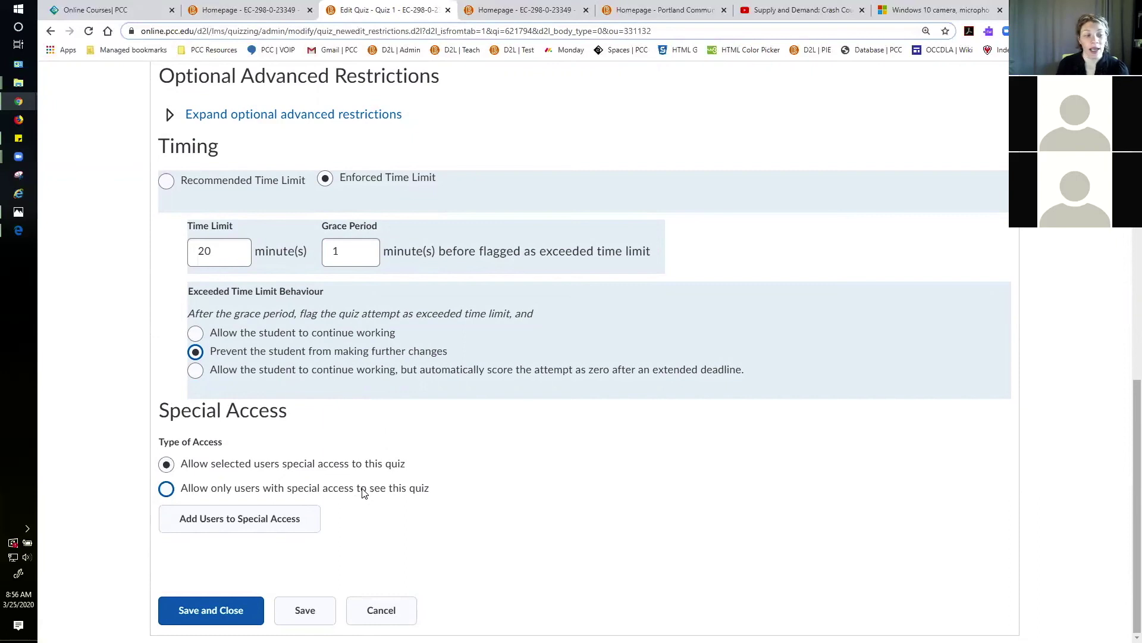
click(231, 533)
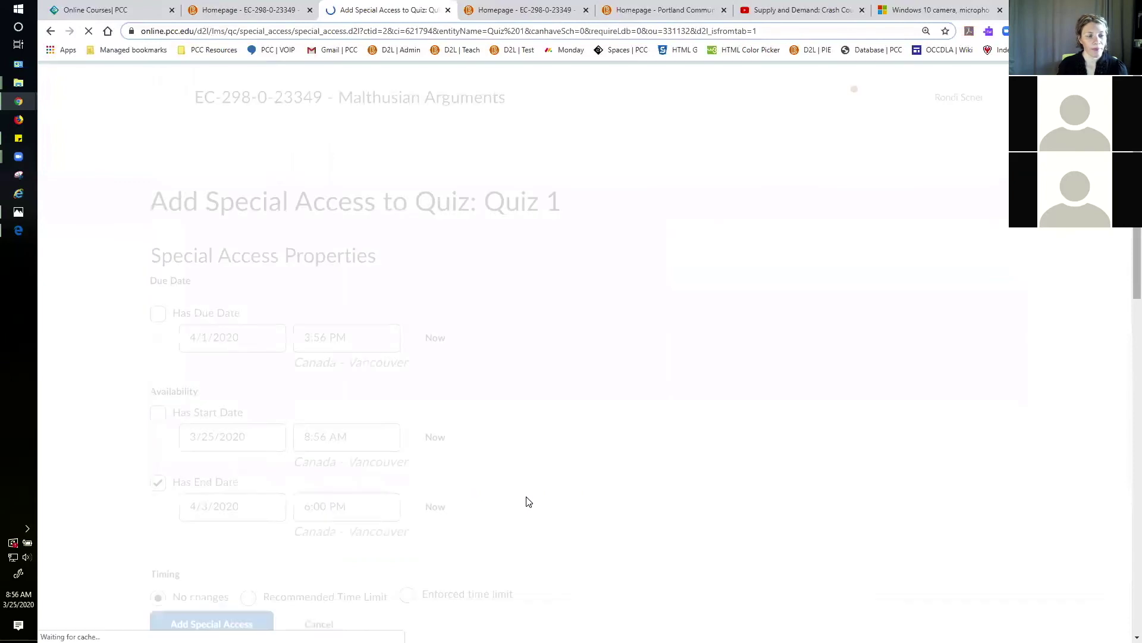
scroll(592, 413, down, 1)
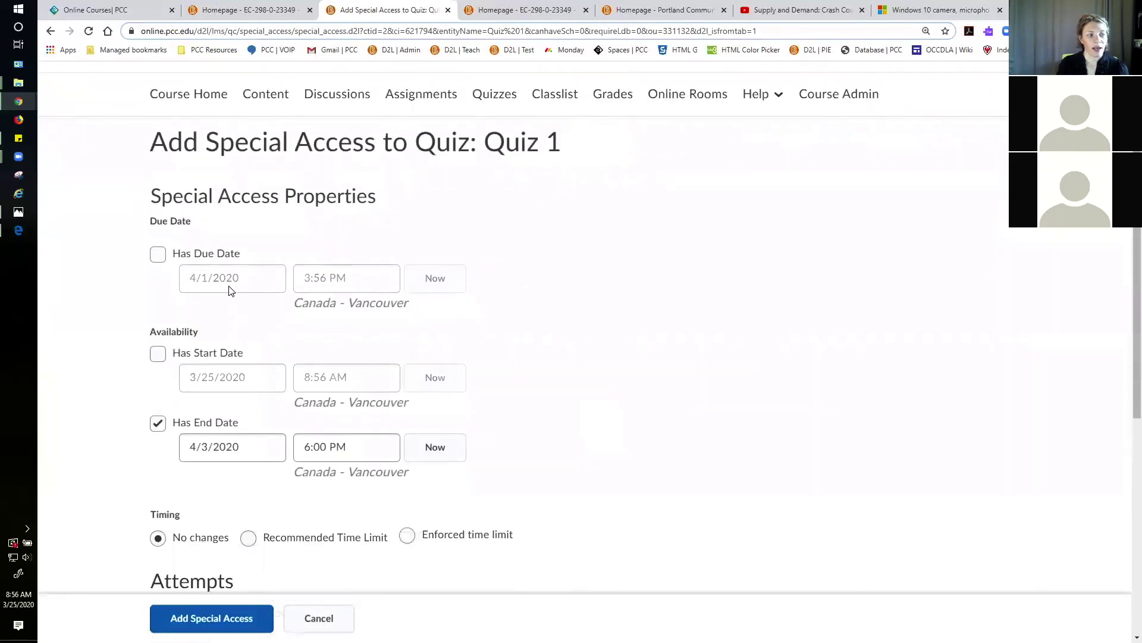
click(223, 450)
click(304, 450)
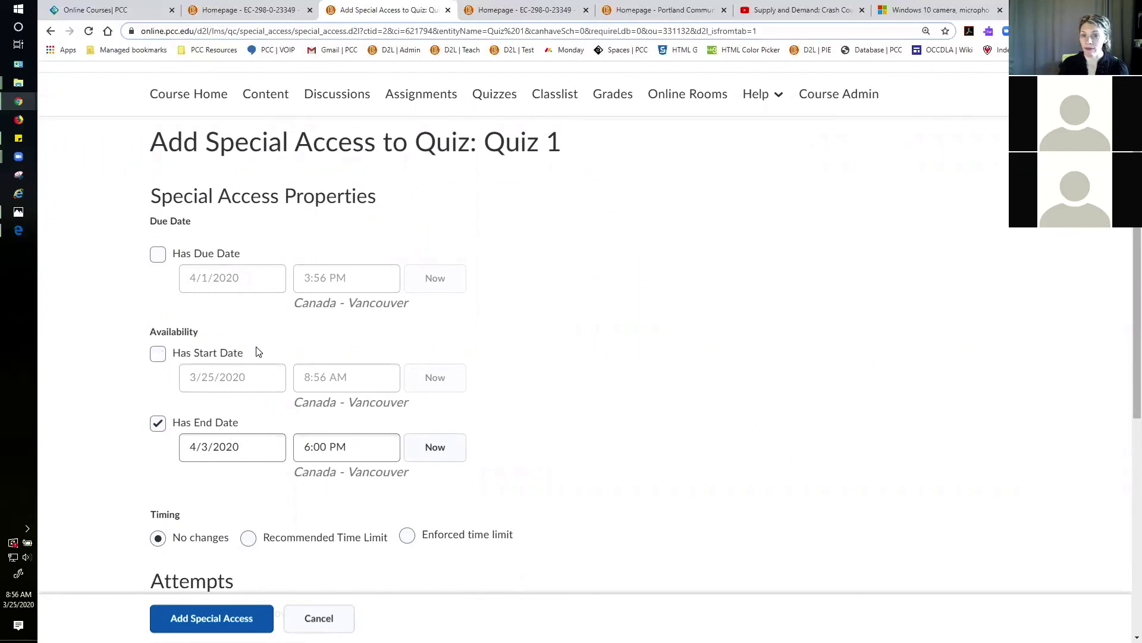
scroll(774, 386, down, 3)
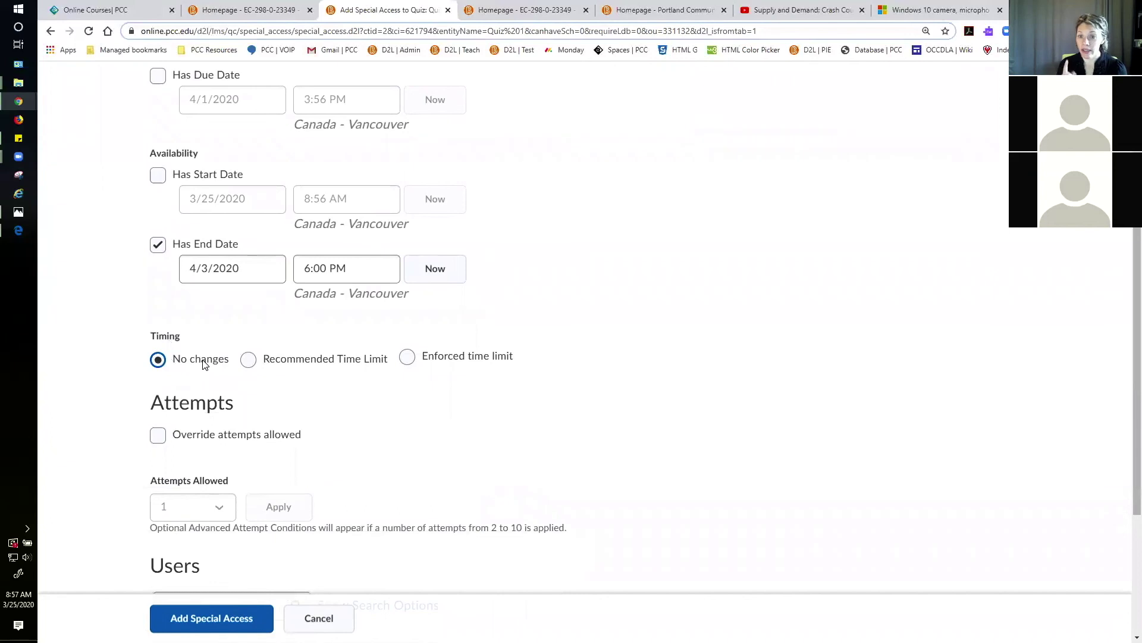
click(408, 357)
drag(231, 431, 166, 430)
text(30)
click(621, 442)
Select the listed user, add the special access, and check the entry in the quiz restrictions.
scroll(621, 442, down, 3)
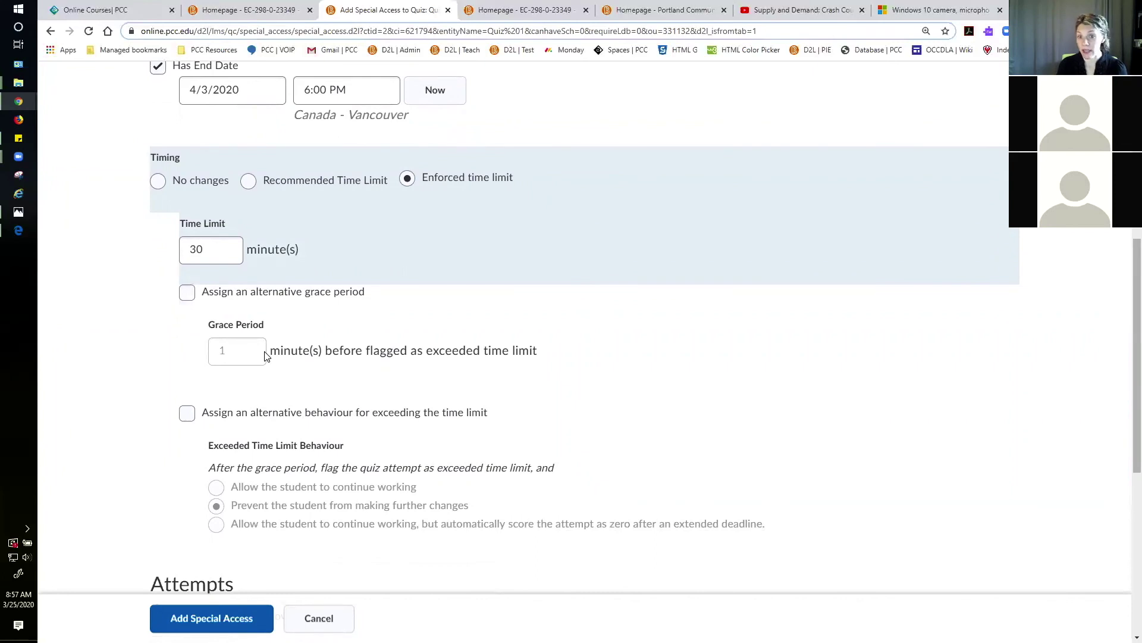
scroll(401, 357, down, 1)
scroll(401, 357, down, 1)
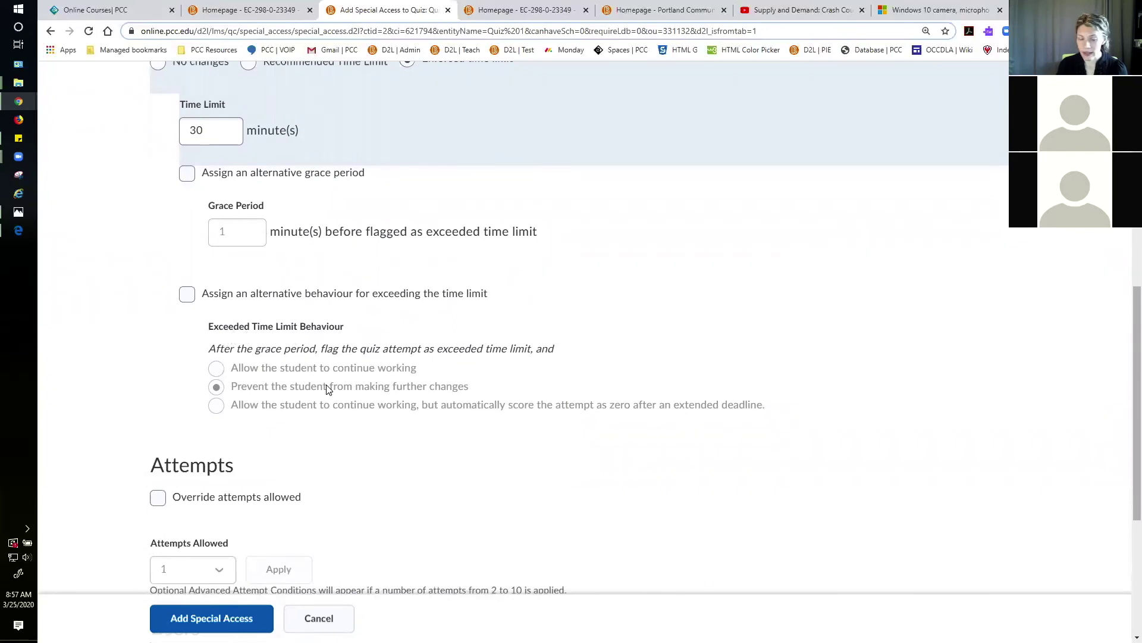
scroll(326, 390, down, 2)
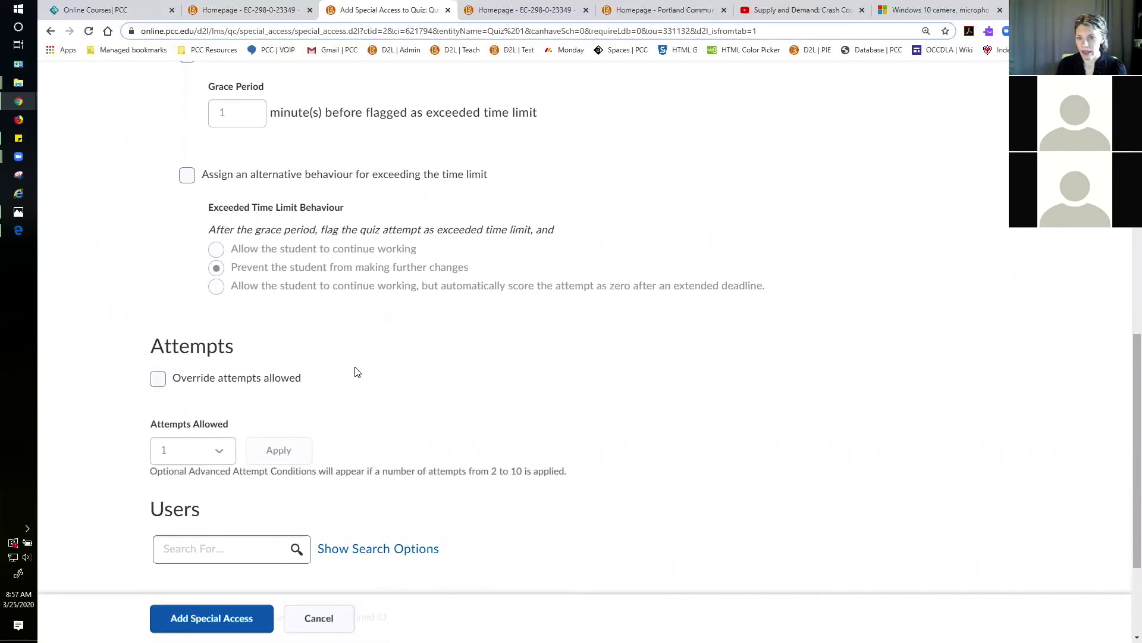
scroll(449, 365, down, 3)
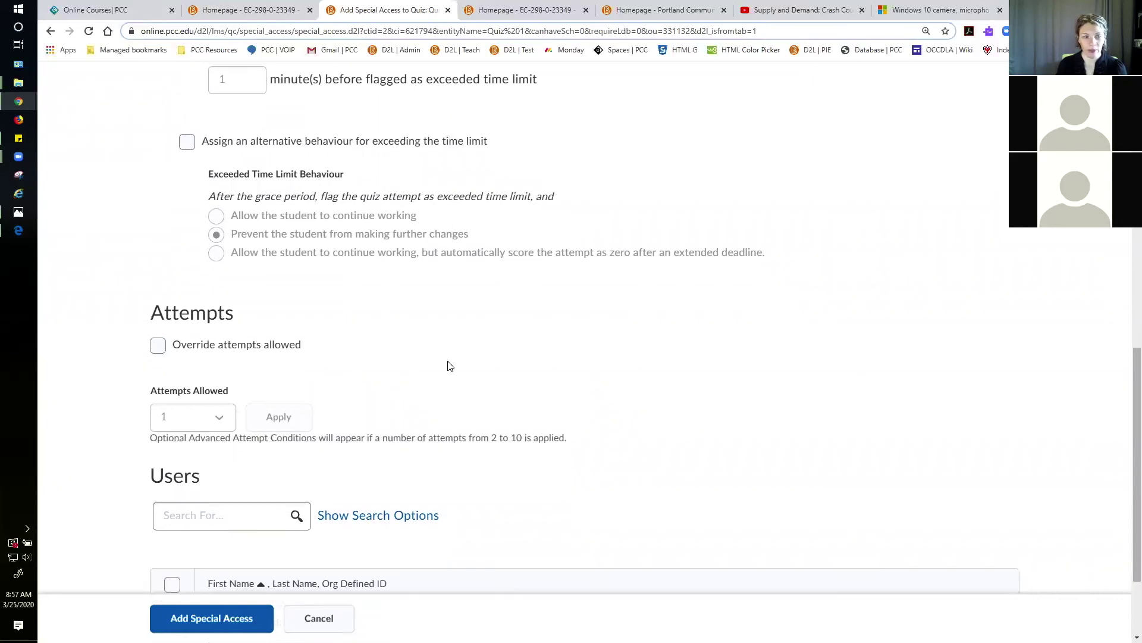
click(172, 497)
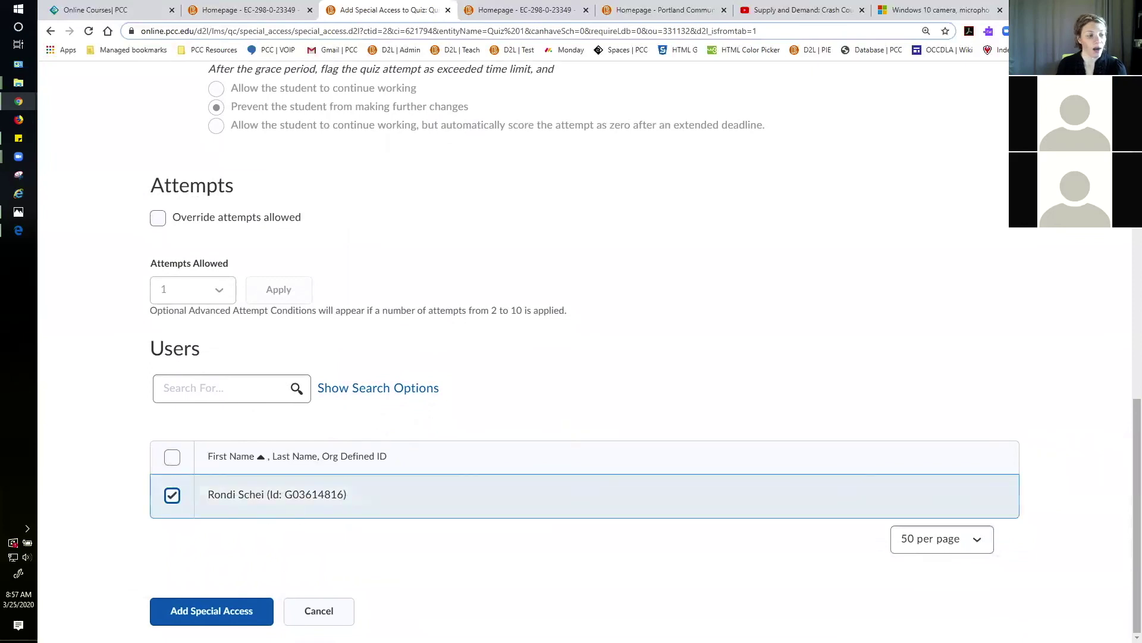
click(216, 620)
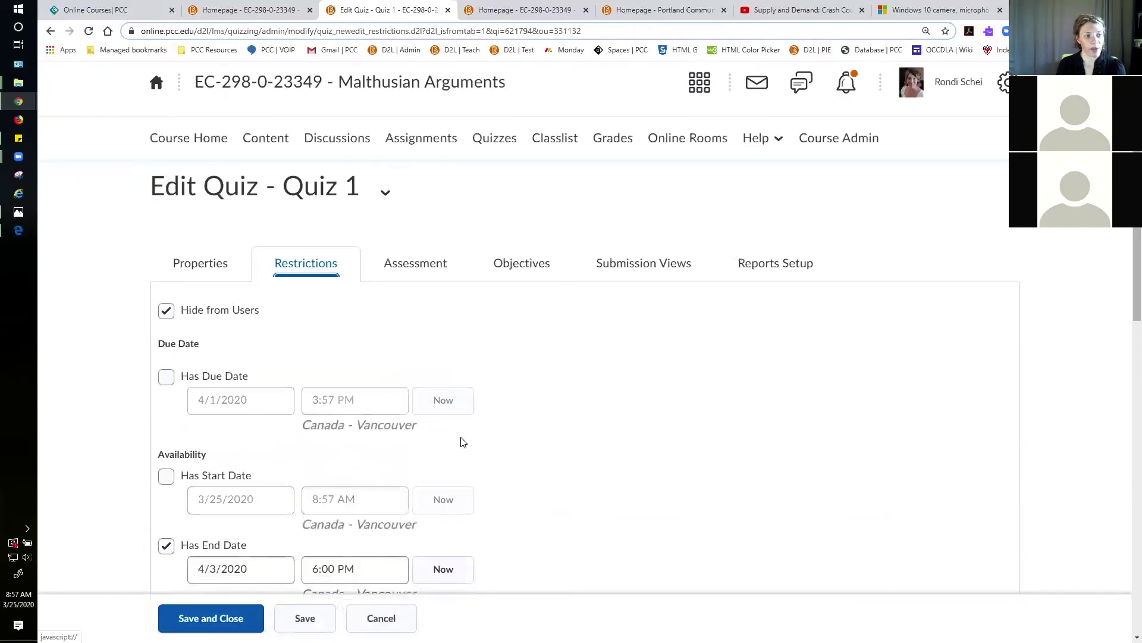
scroll(460, 452, down, 10)
scroll(462, 441, down, 3)
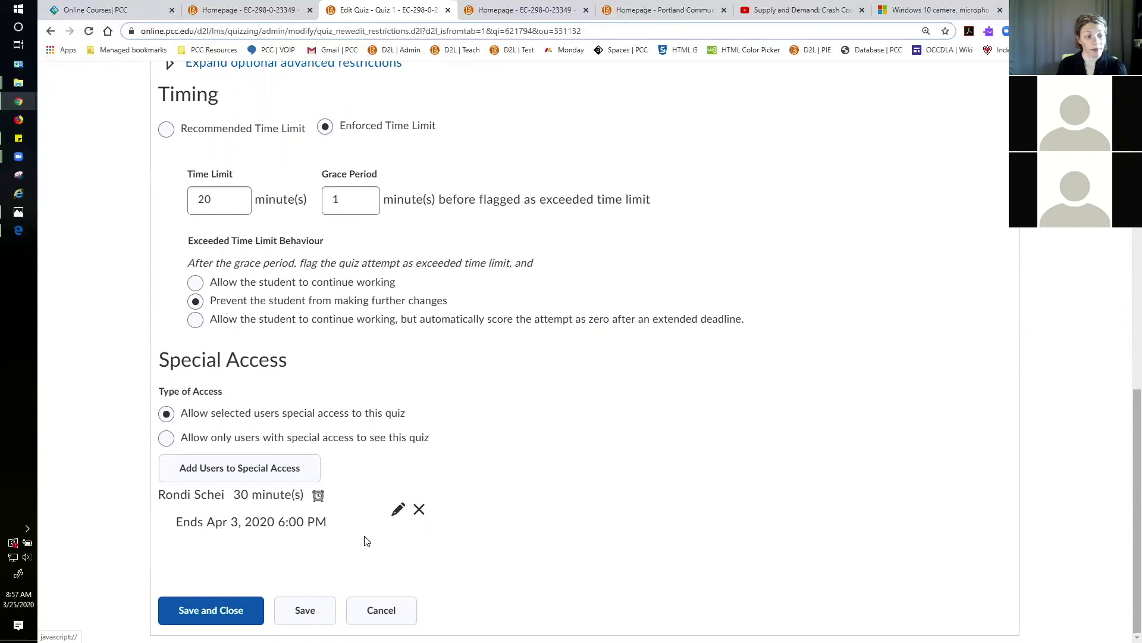
Open the assessment settings of Quiz 1 and review the automatic grading, grade item and allowed attempts options.
scroll(396, 529, up, 10)
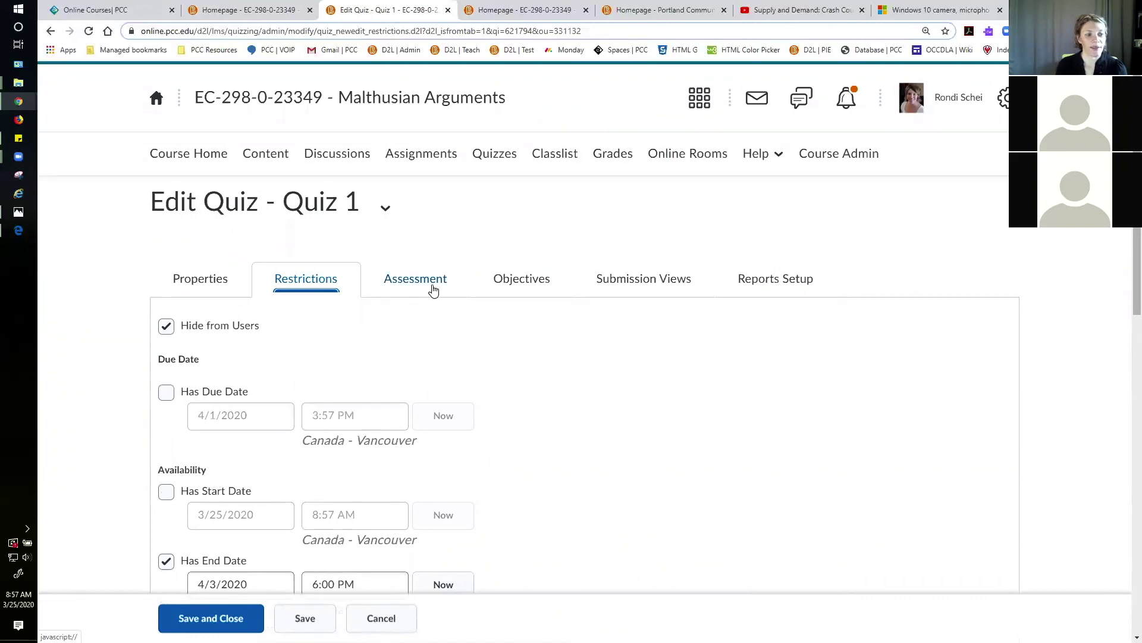
click(421, 284)
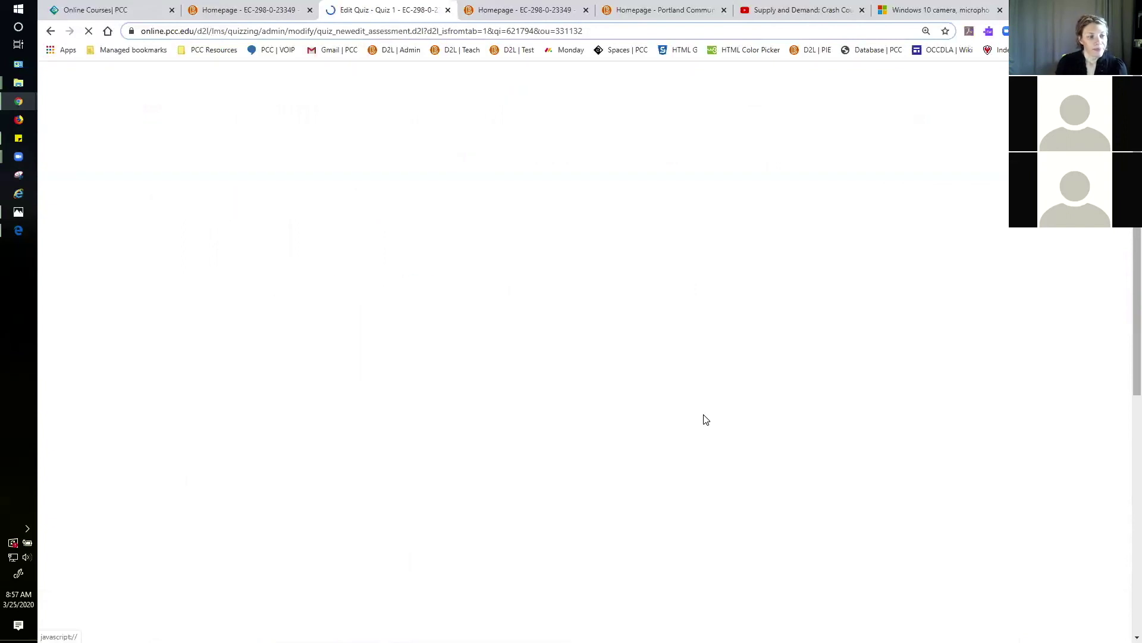
scroll(705, 420, down, 1)
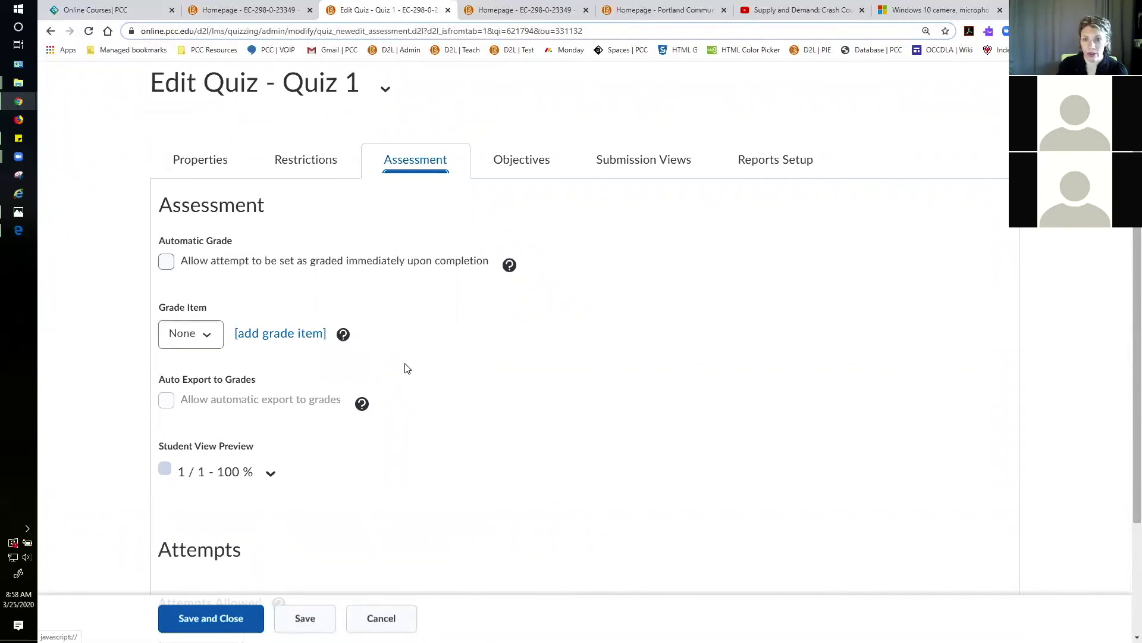
scroll(438, 364, down, 2)
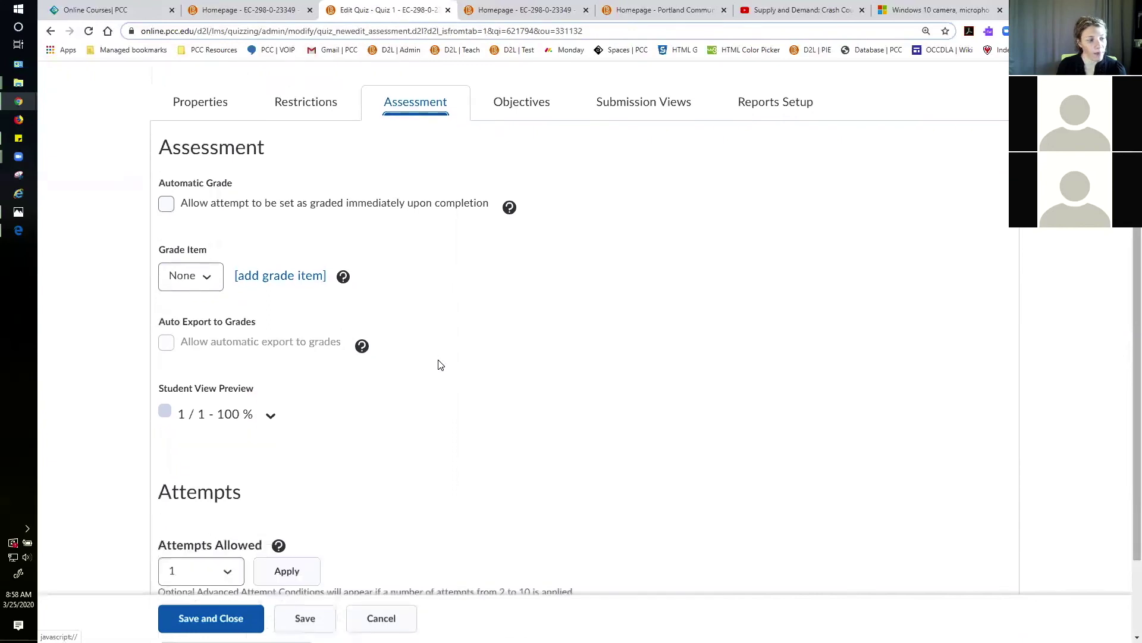
scroll(440, 365, down, 1)
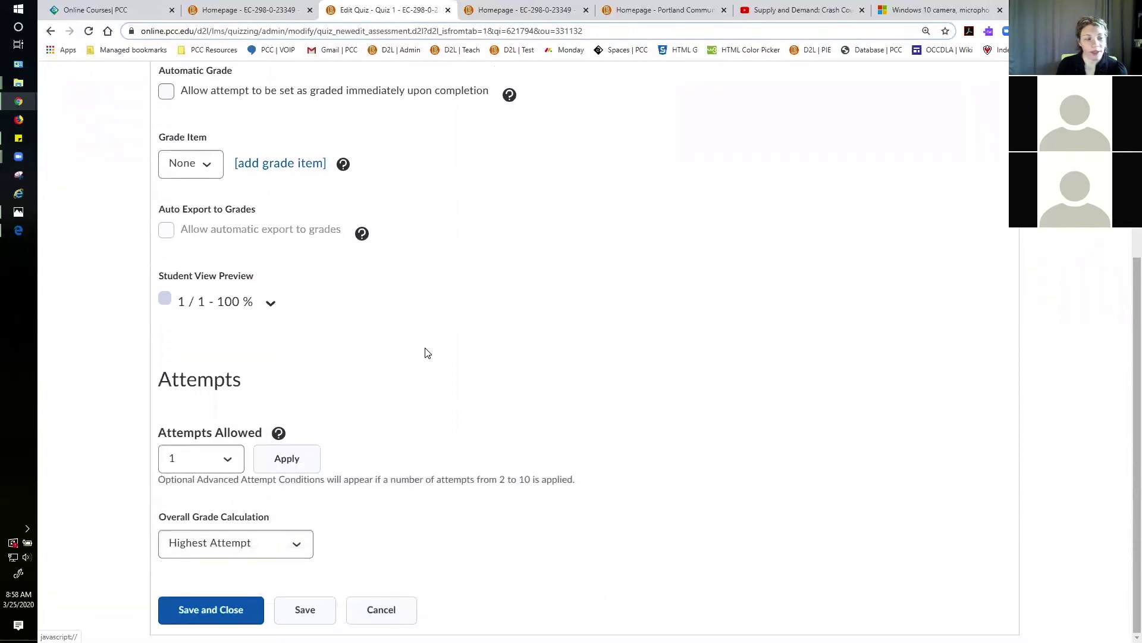
click(255, 437)
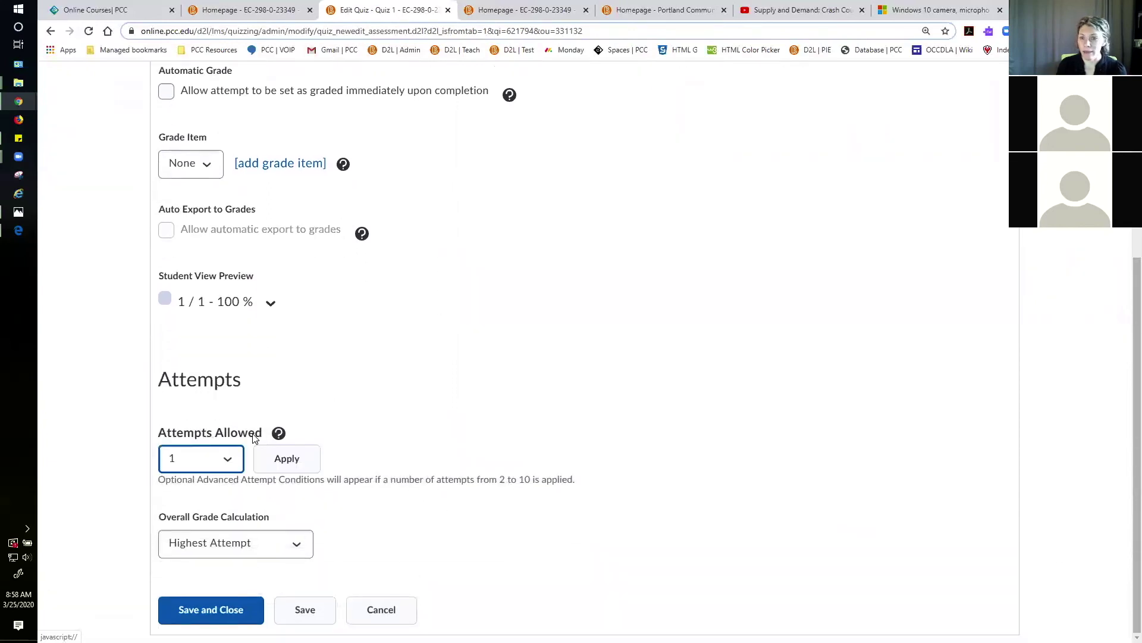
Allow 2 attempts on Quiz 1 with Highest Attempt as the overall grade calculation, save and close it, and make the quiz visible.
click(235, 464)
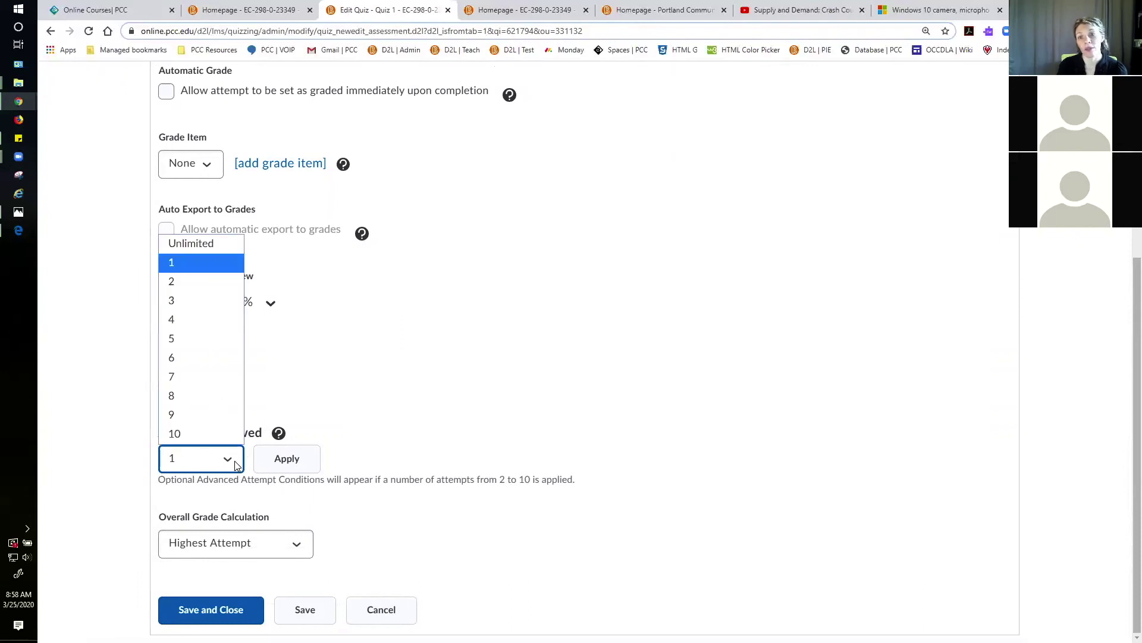
click(235, 288)
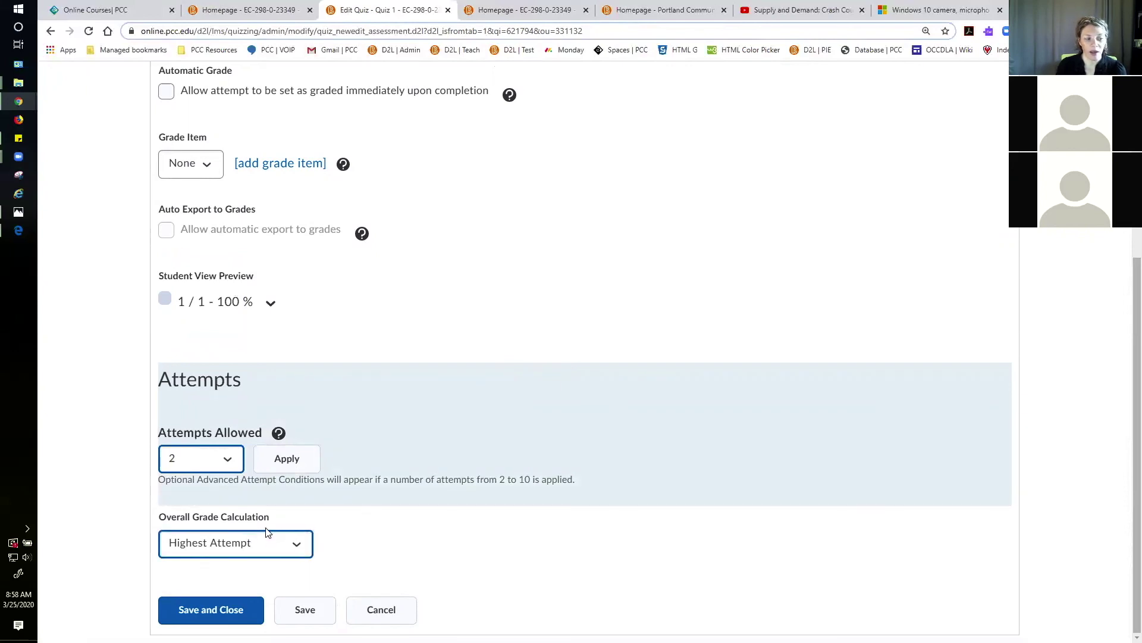
click(297, 547)
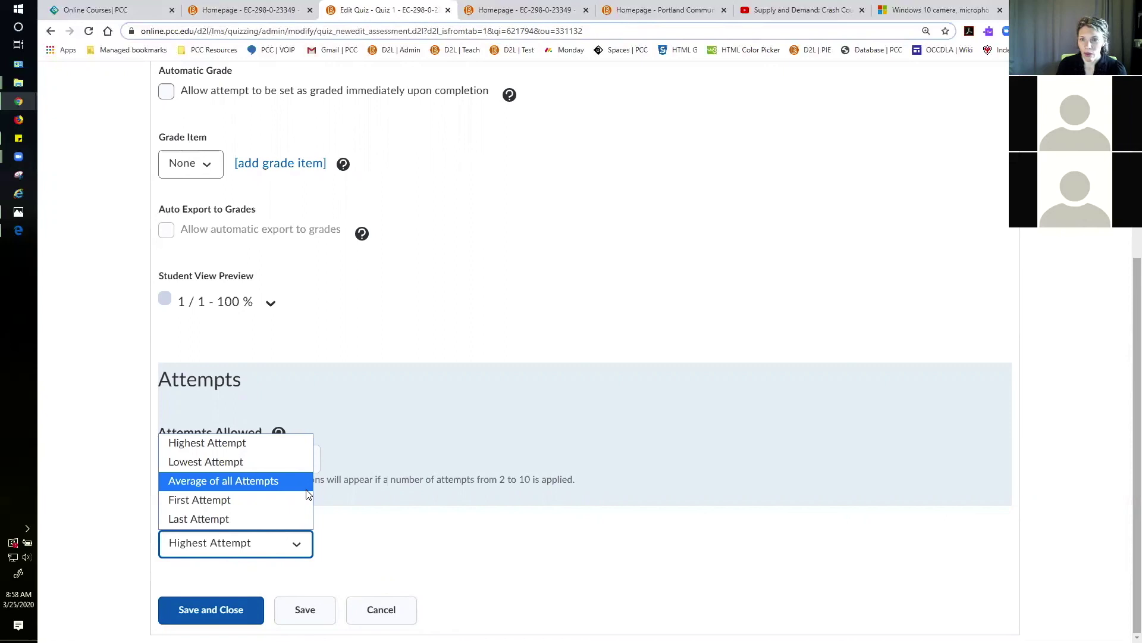
click(468, 542)
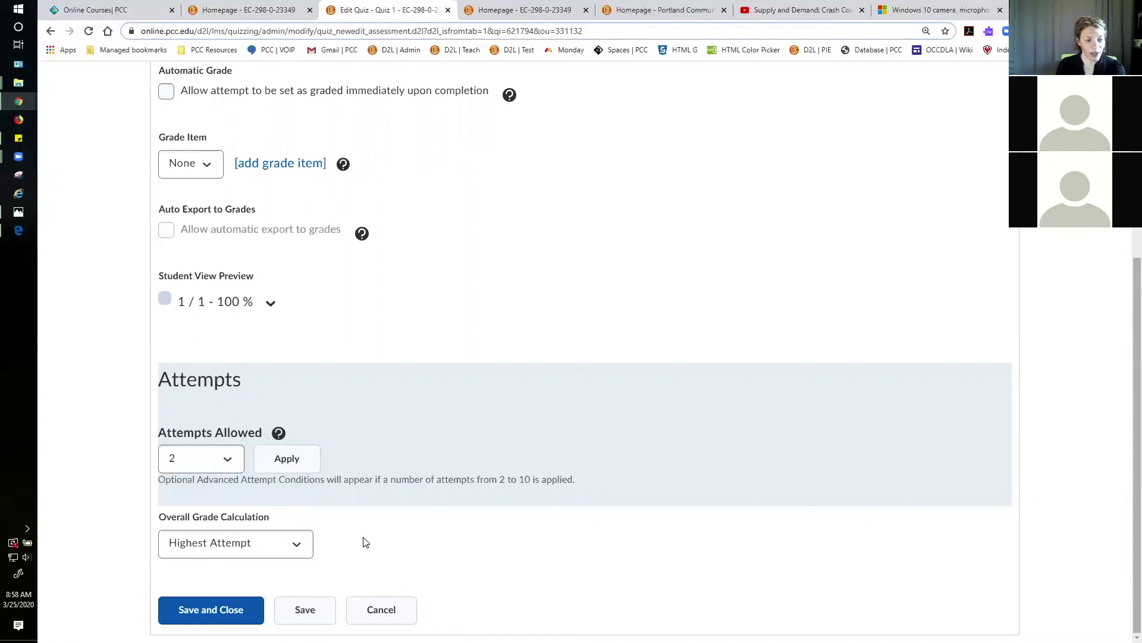
click(379, 547)
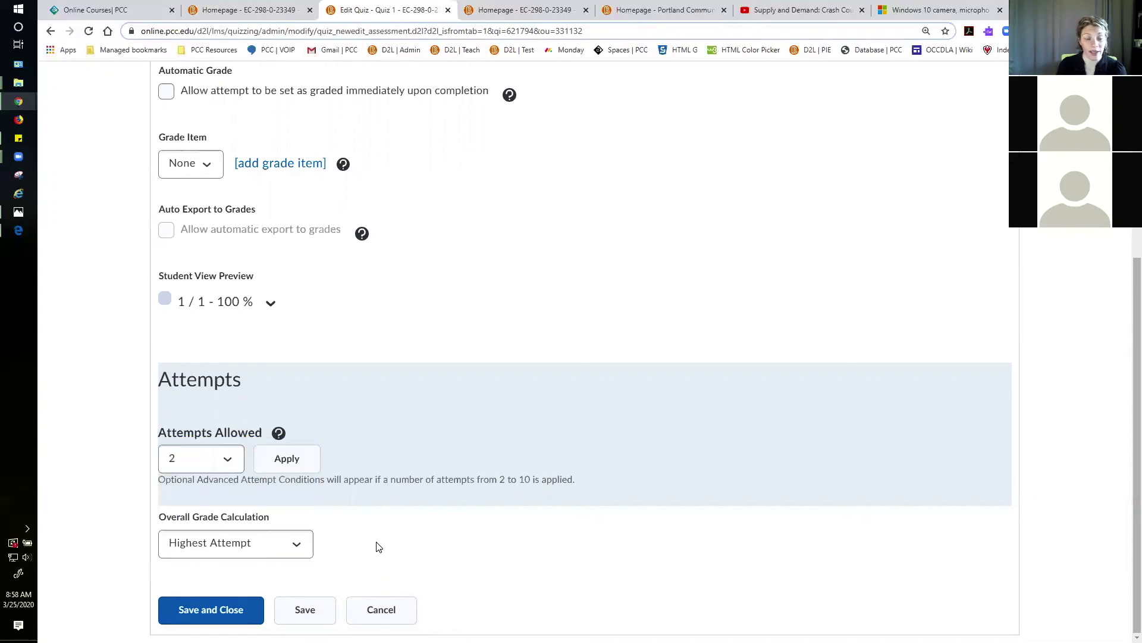
click(234, 470)
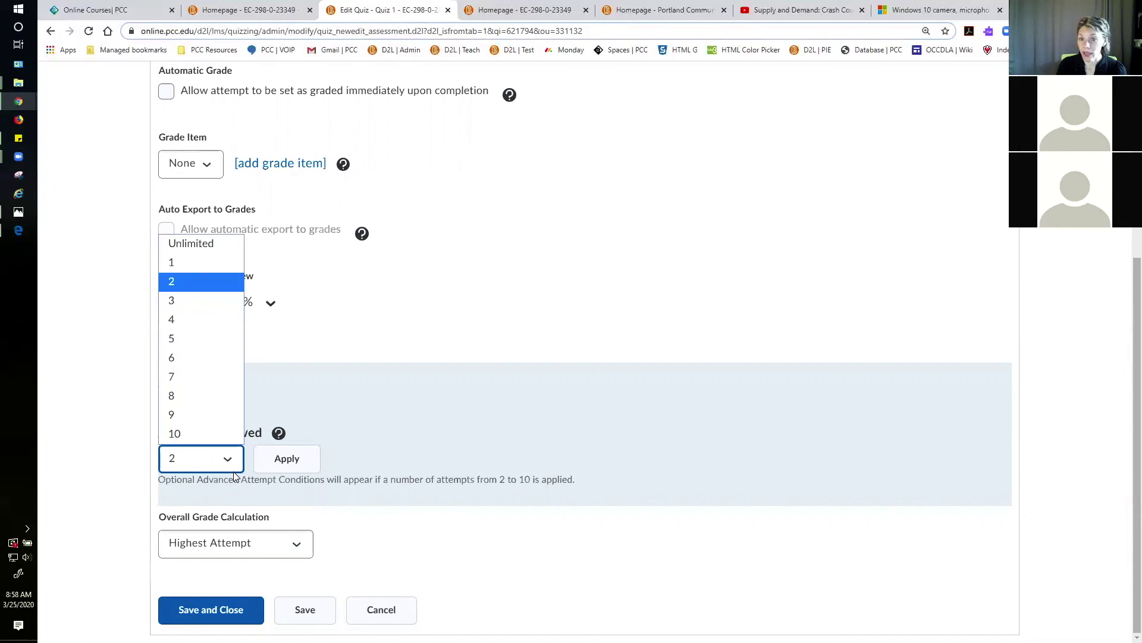
click(381, 520)
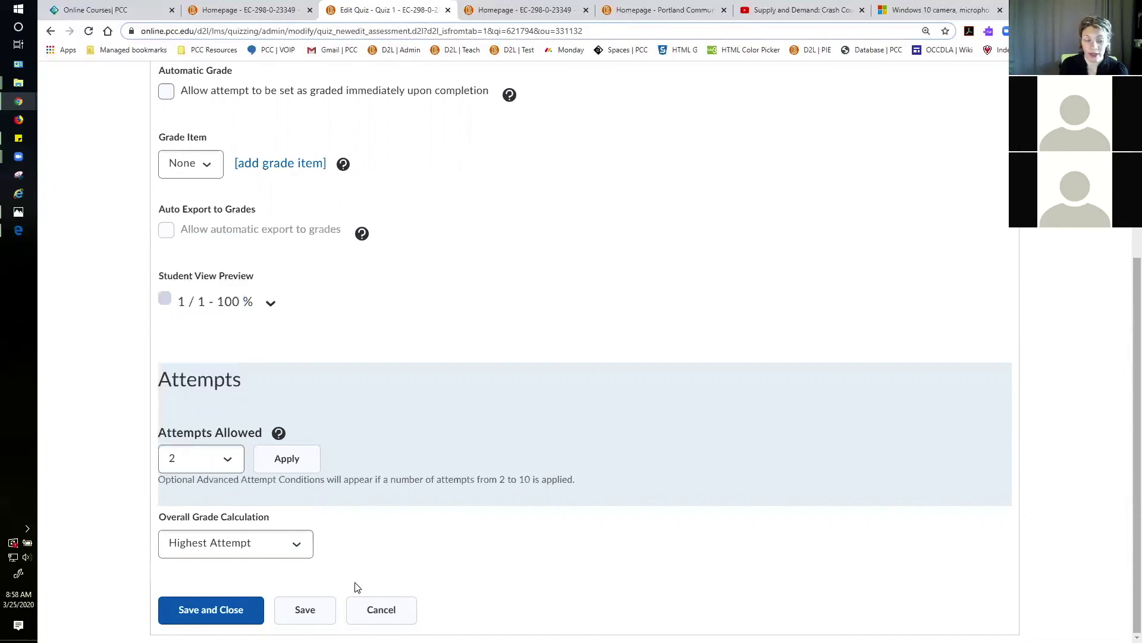
click(219, 608)
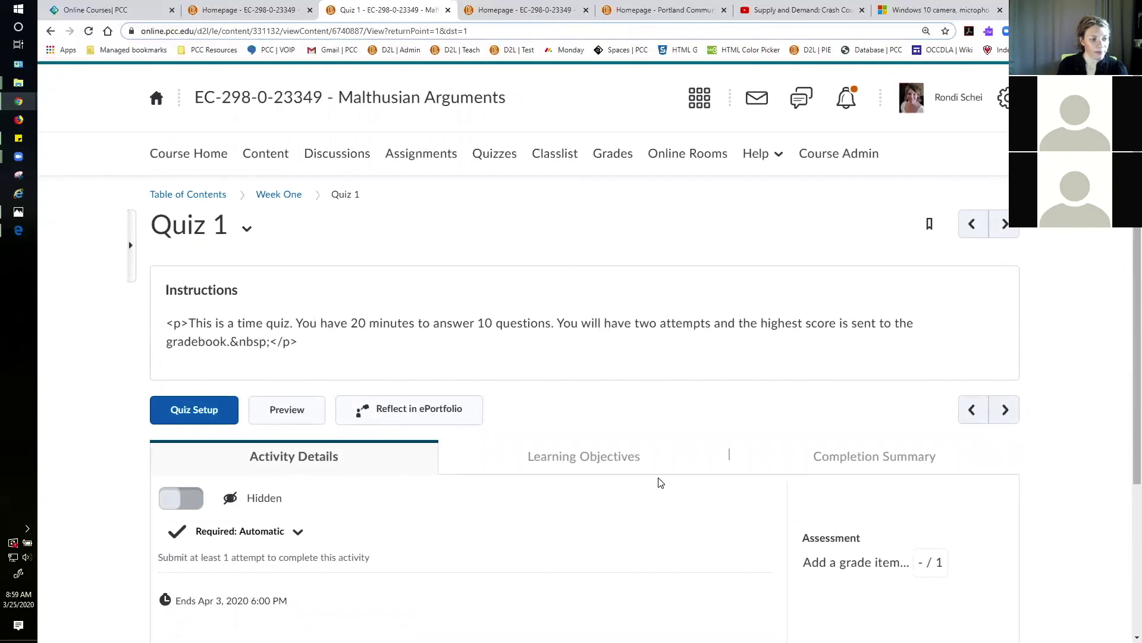
click(199, 507)
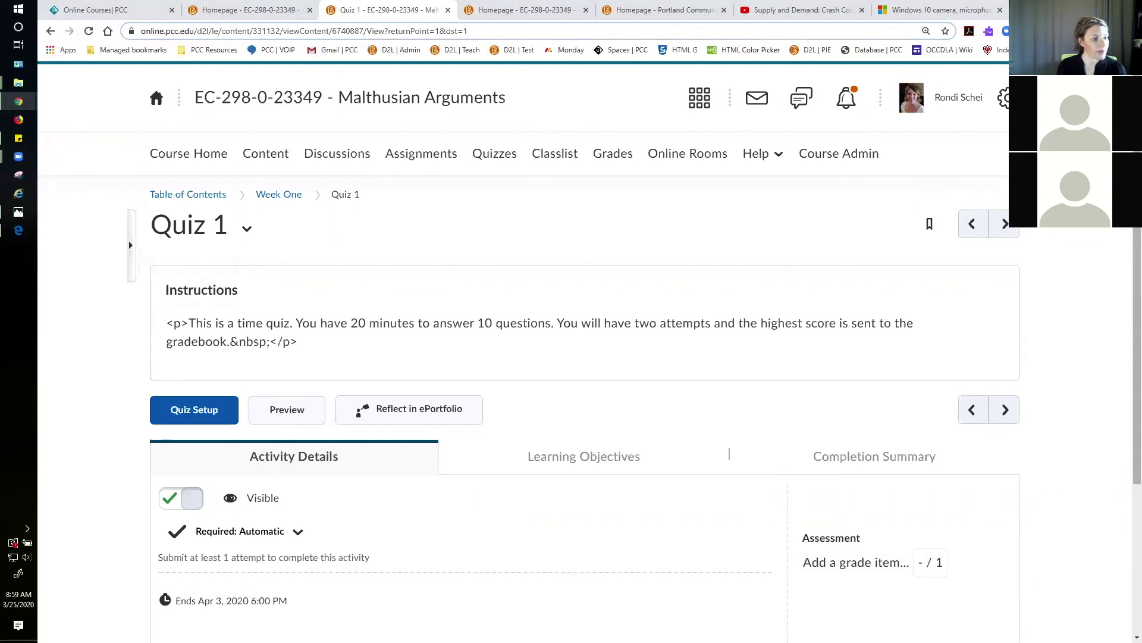
Preview Quiz 1 and examine its summary page, including the description, quiz period, time allowed, attempts and instructions.
click(302, 416)
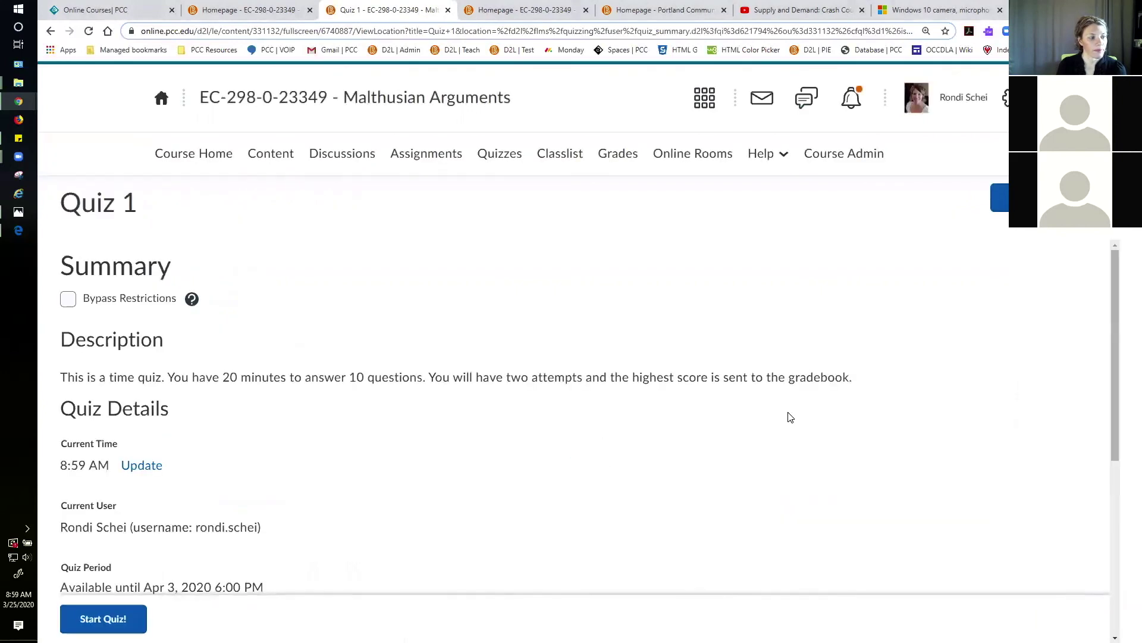
scroll(916, 405, down, 1)
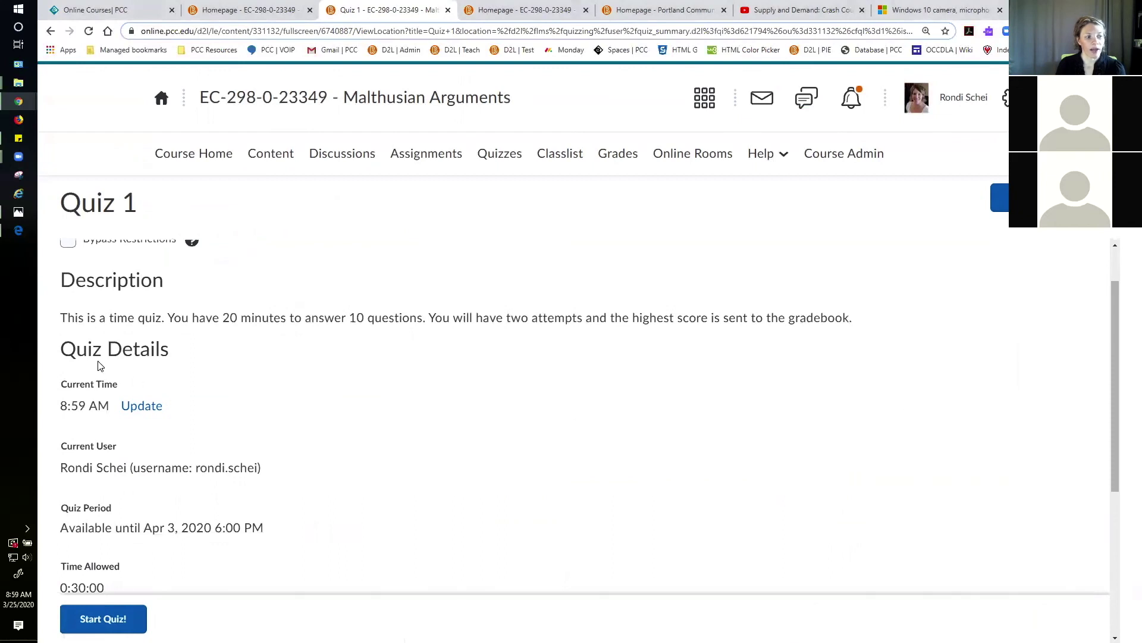
scroll(95, 482, down, 1)
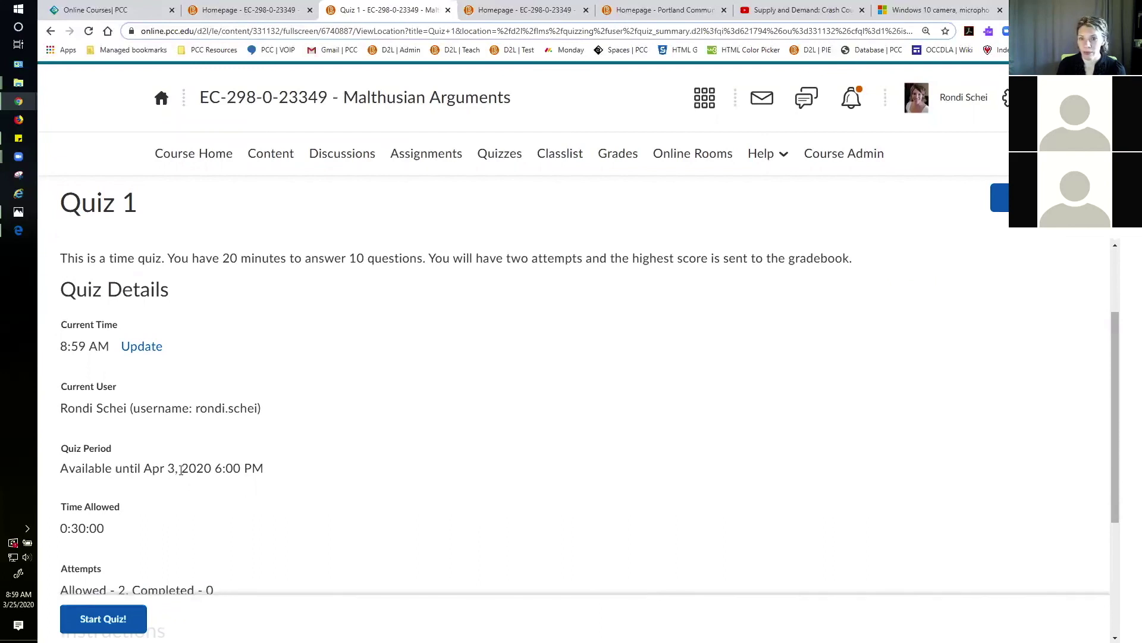
scroll(181, 470, down, 1)
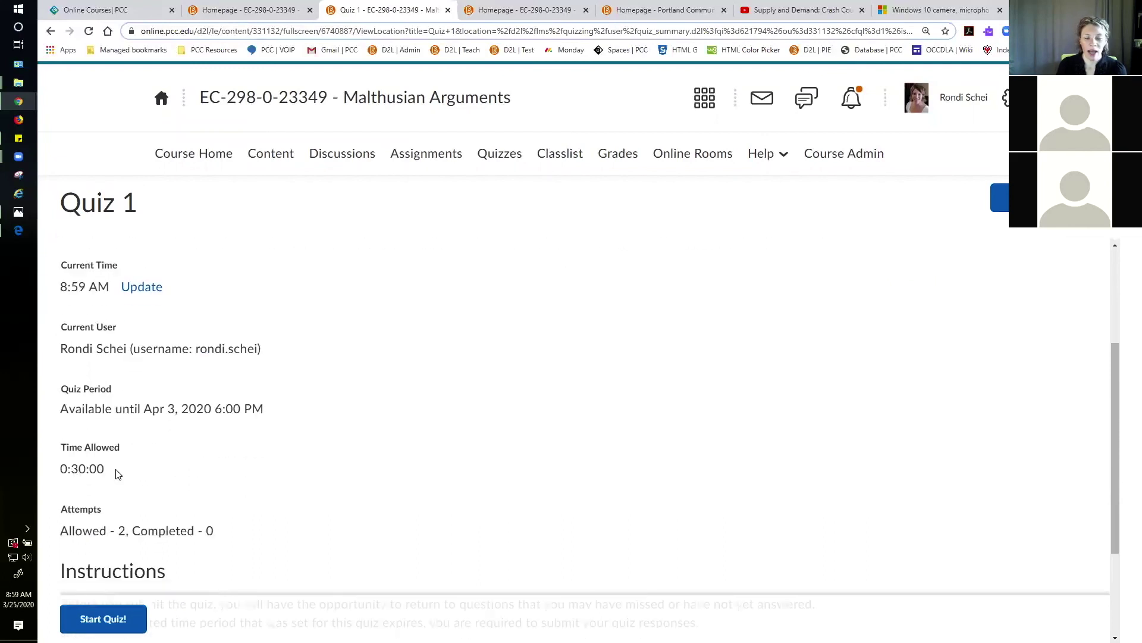
scroll(185, 478, up, 3)
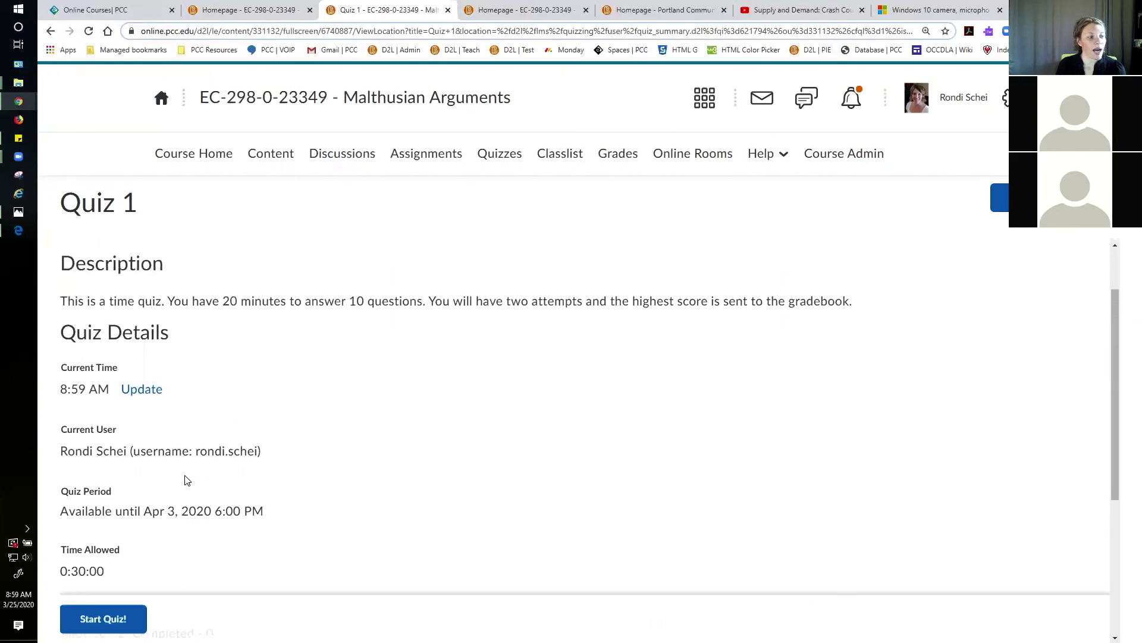
scroll(186, 479, down, 4)
scroll(186, 479, down, 2)
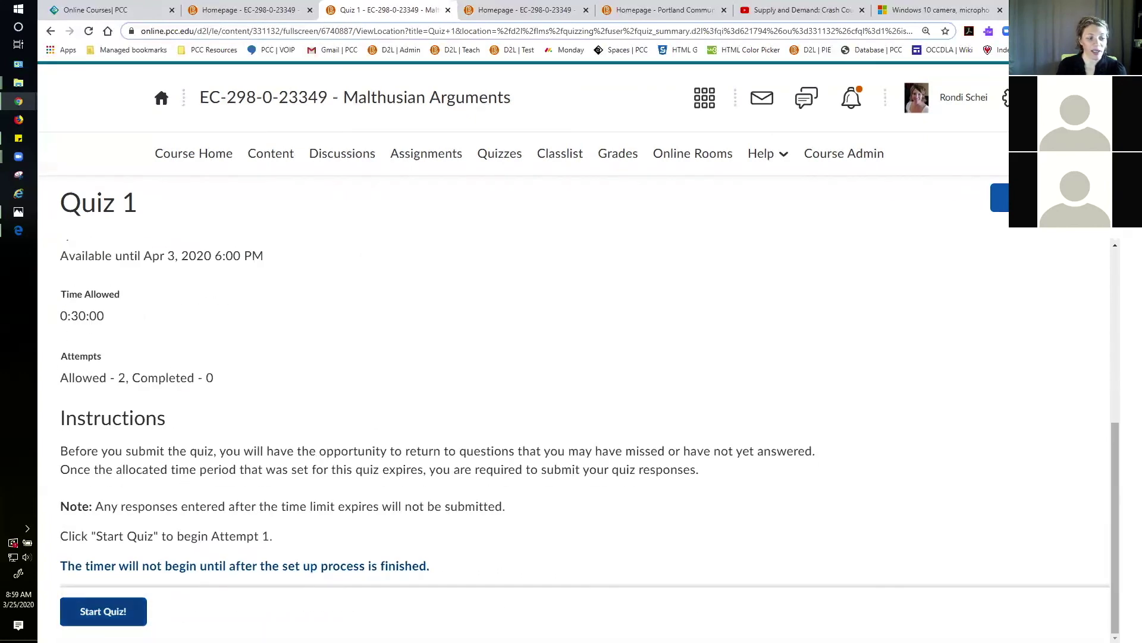
scroll(515, 577, up, 4)
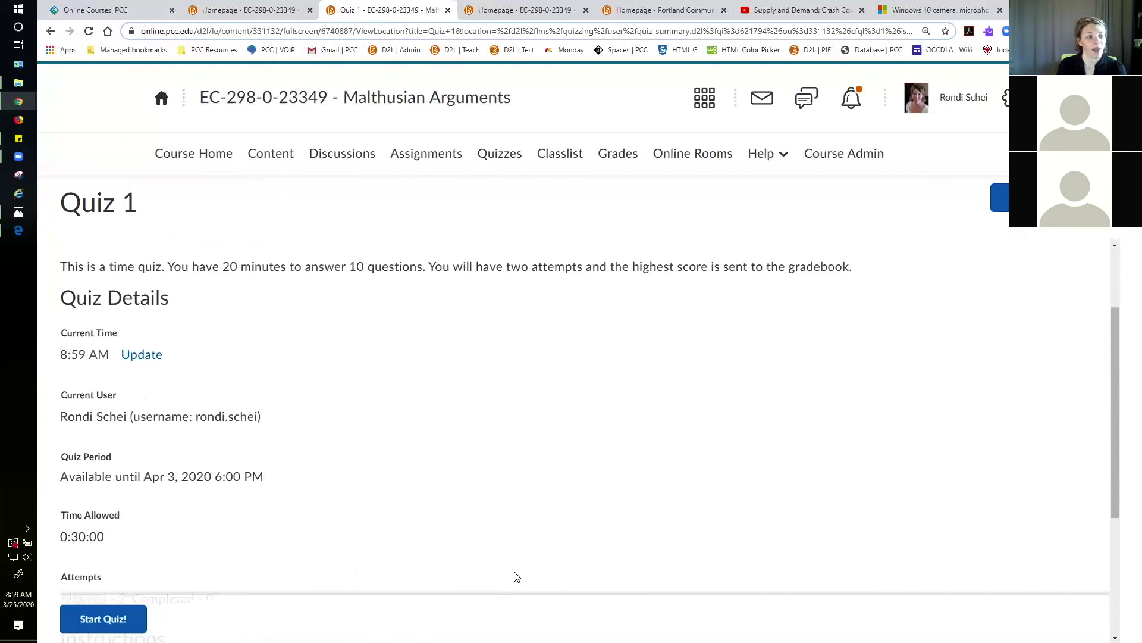
scroll(516, 577, up, 1)
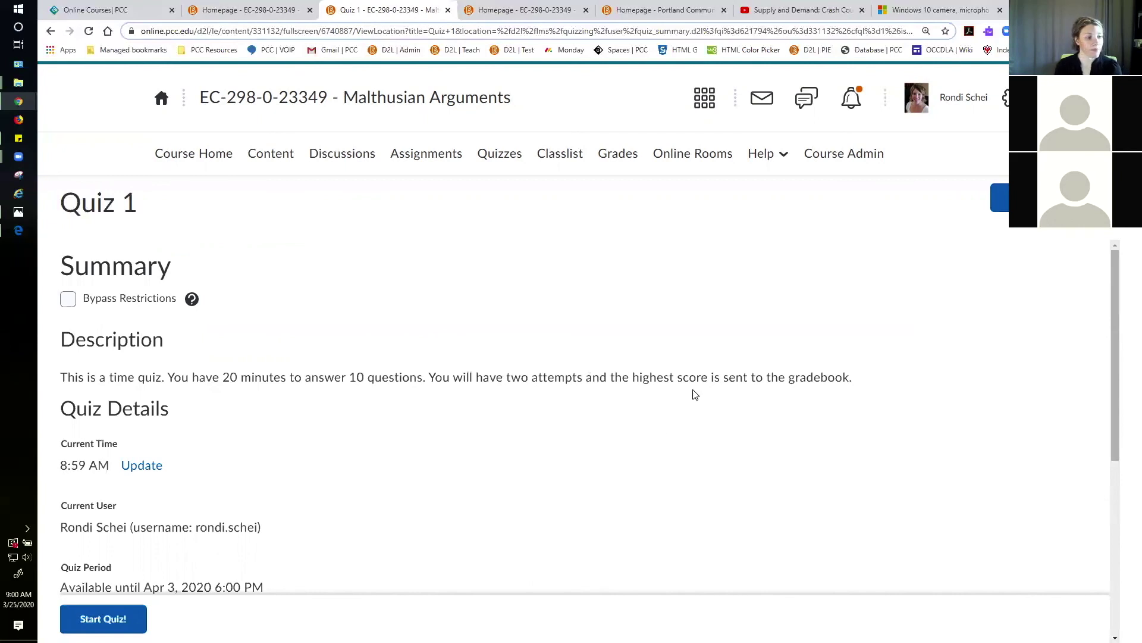
scroll(610, 426, down, 2)
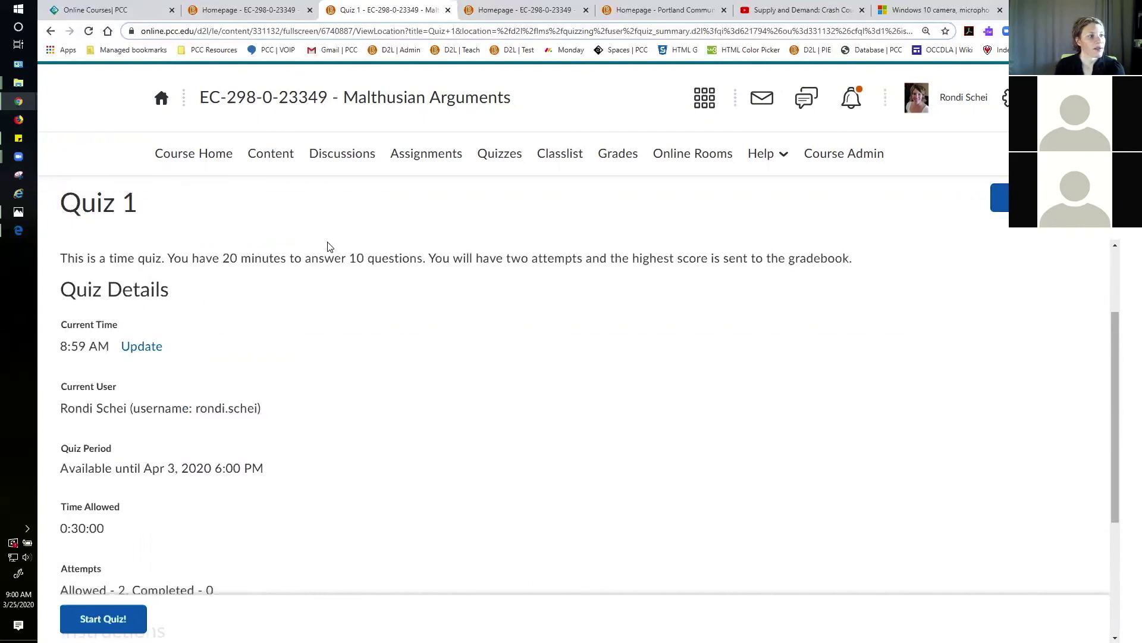
Return to the Week One module in the course content and locate the Quiz 1 entry.
click(262, 159)
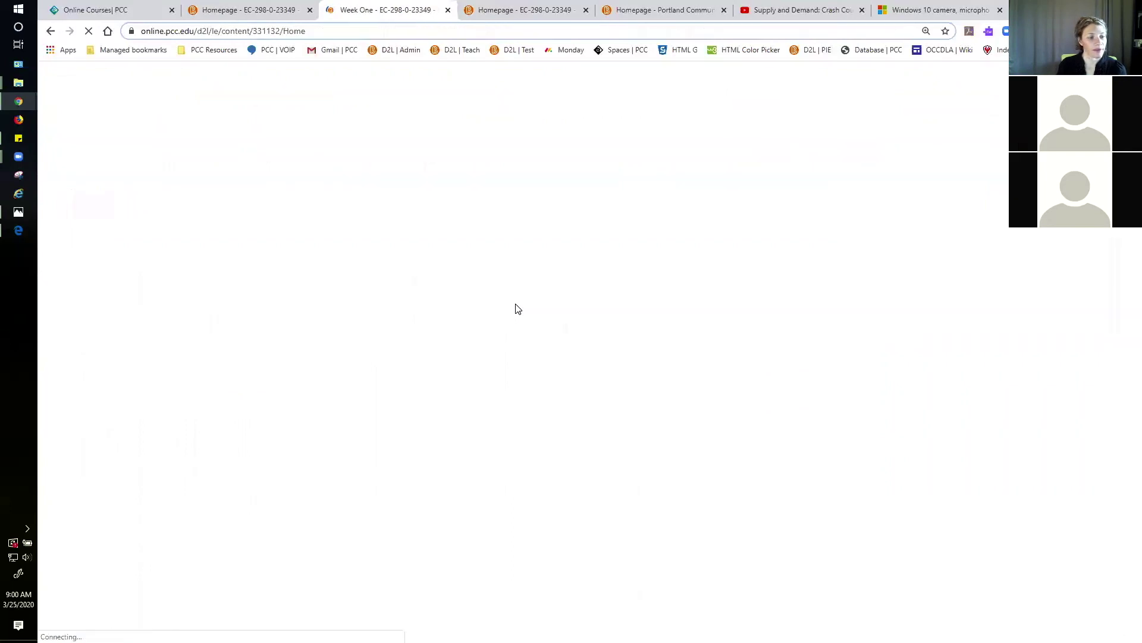
scroll(517, 308, down, 4)
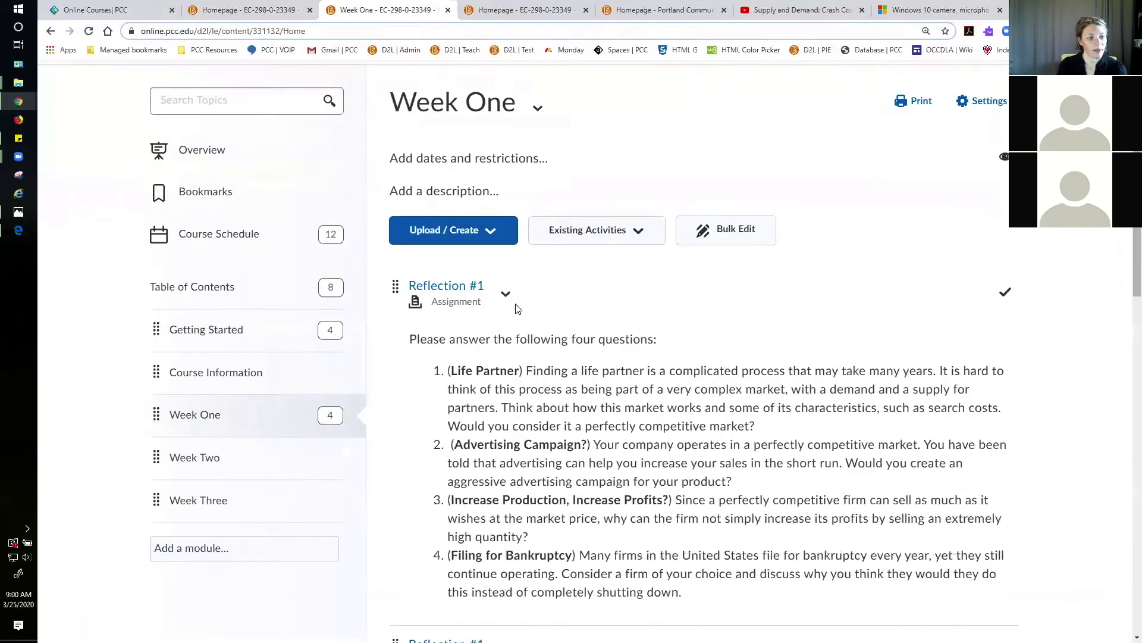
scroll(517, 308, down, 14)
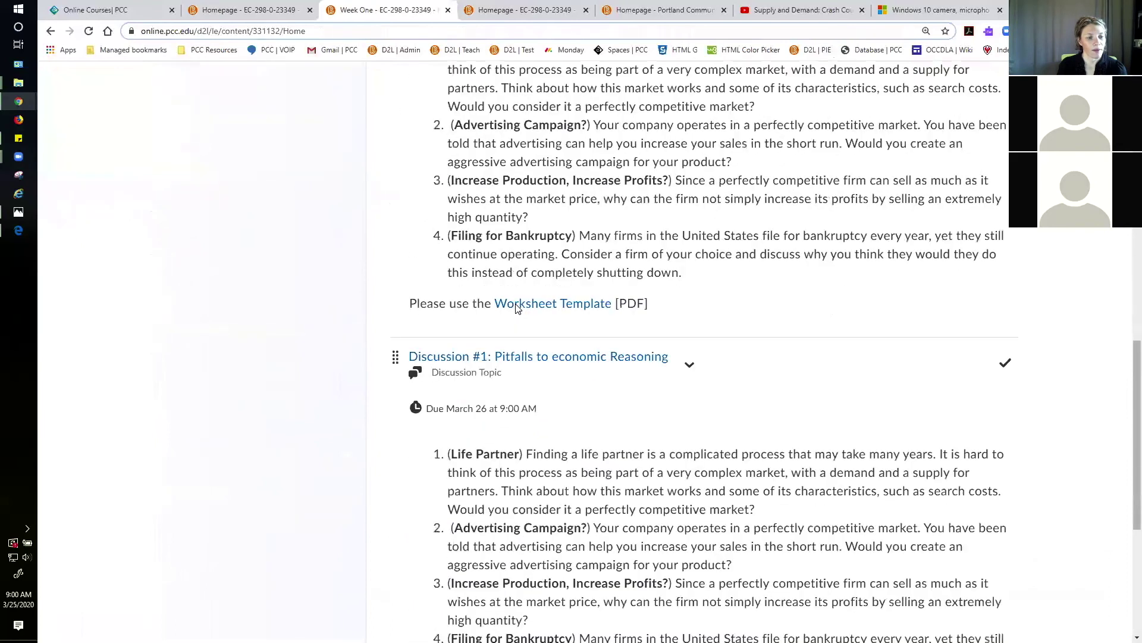
scroll(516, 307, down, 2)
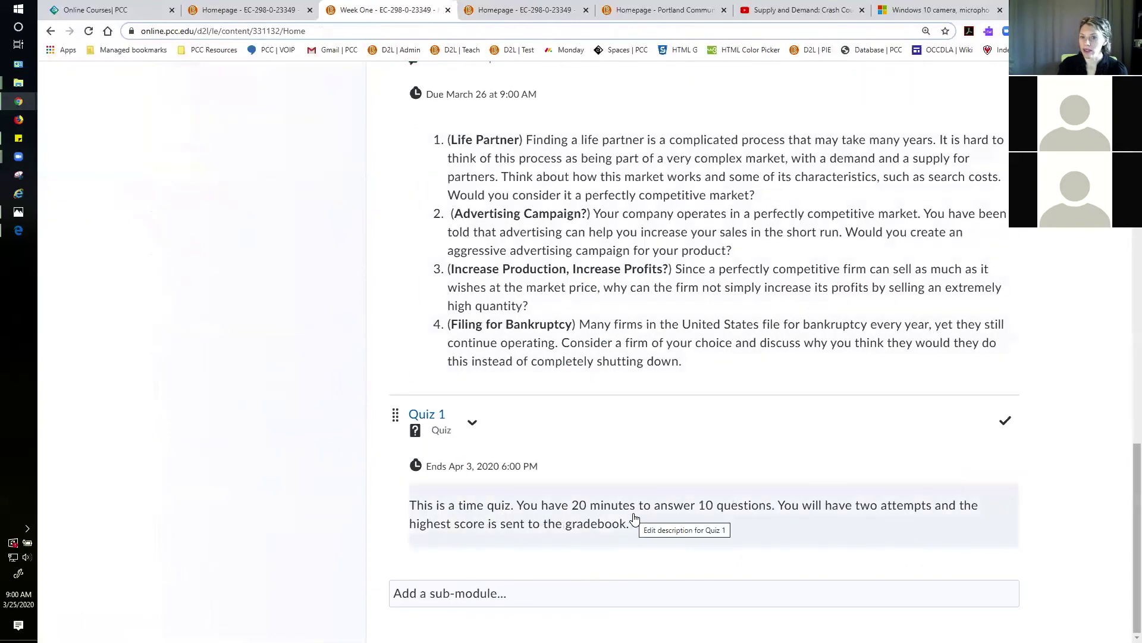
Insert 'from the moment you click "start quiz"' after "20 minutes" in the Quiz 1 description and save the update.
click(676, 527)
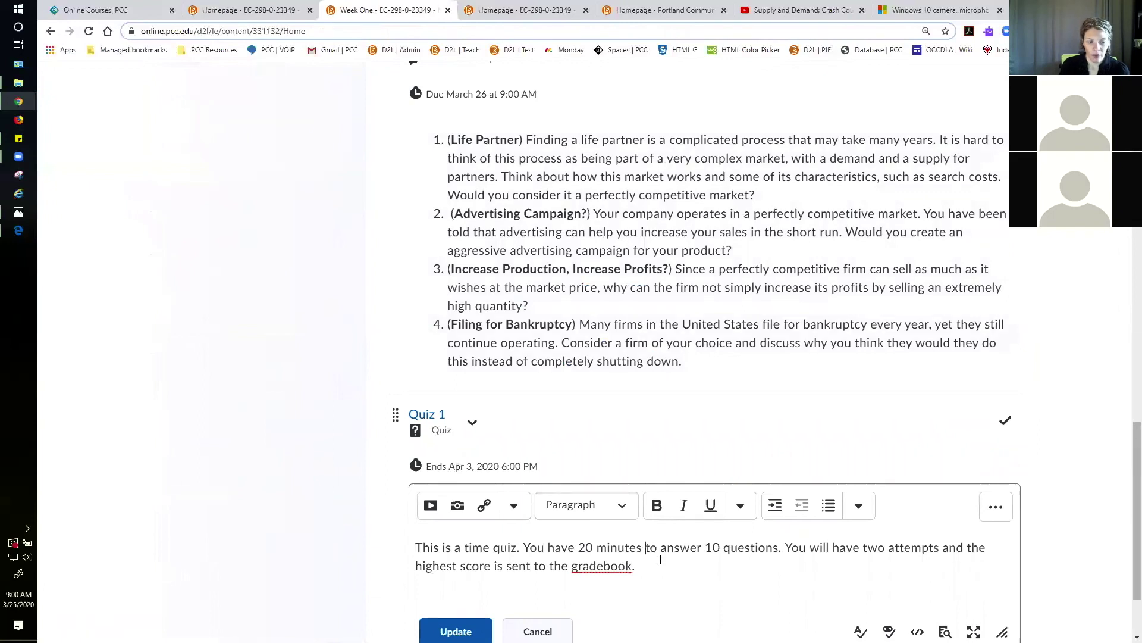
text(from the mome)
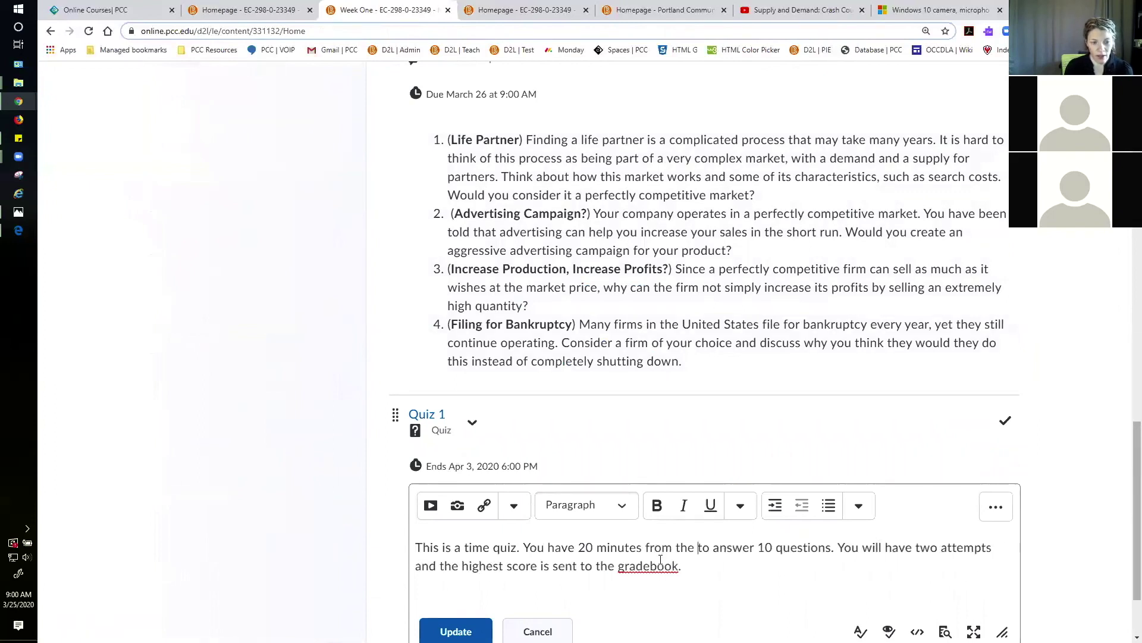
text(nt you cilck)
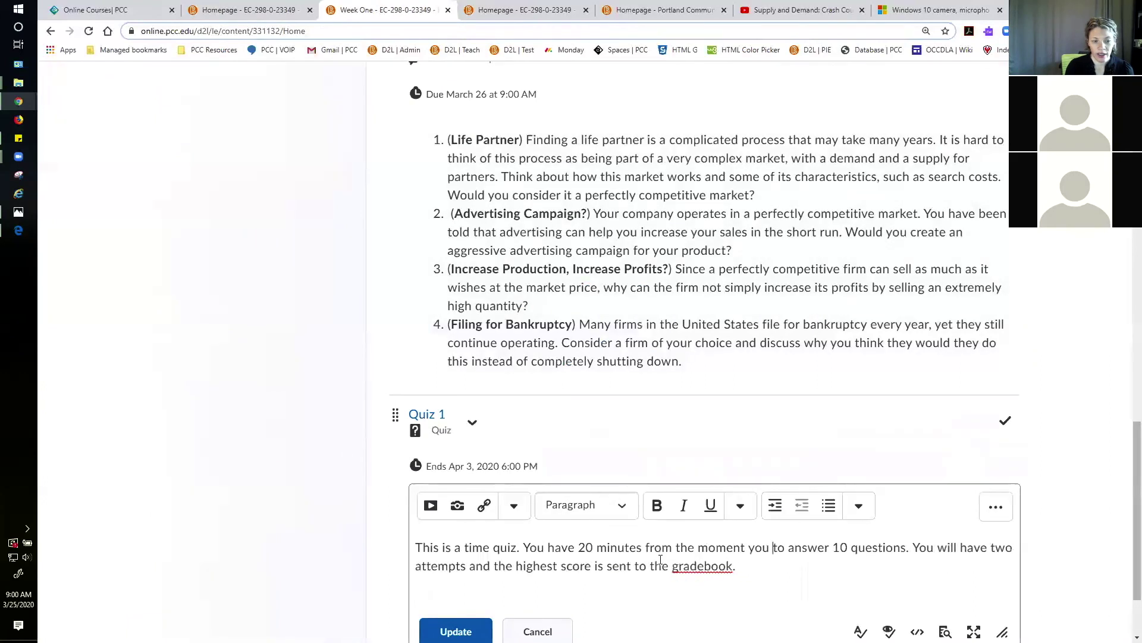
key(BackSpace)
key(BackSpace)
key(BackSpace)
key(BackSpace)
text(lick "s)
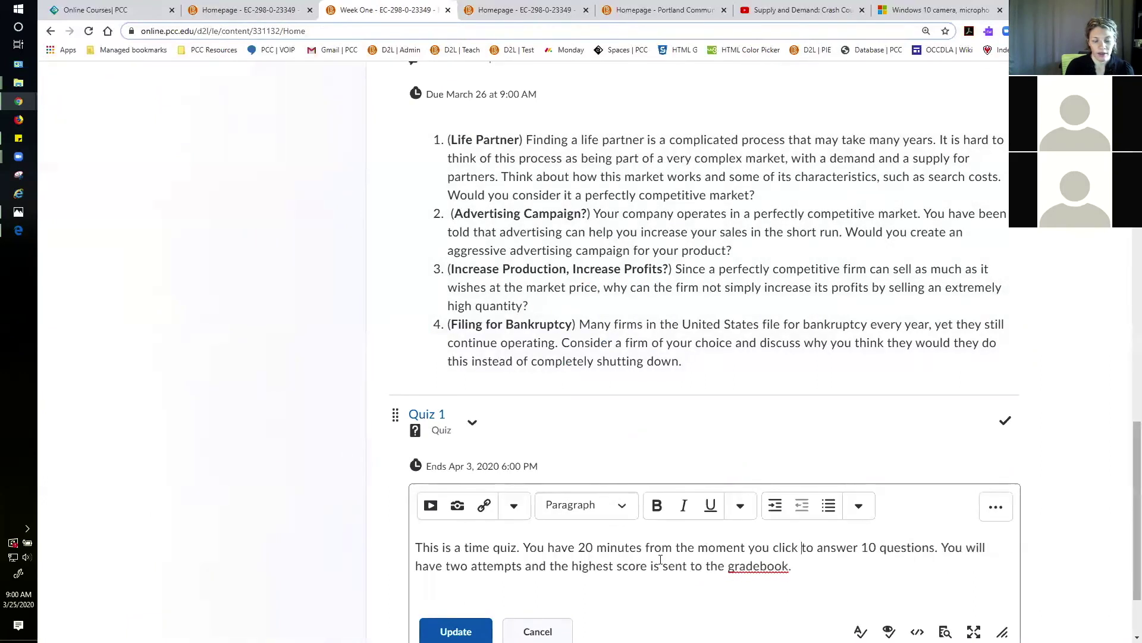
text(tart qui)
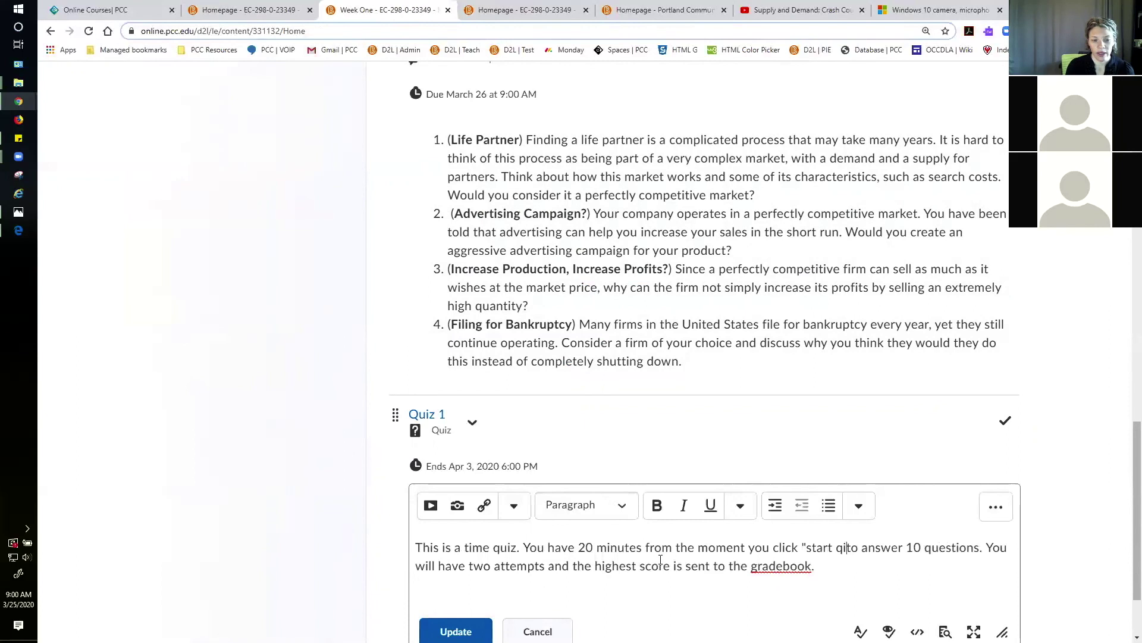
text(z")
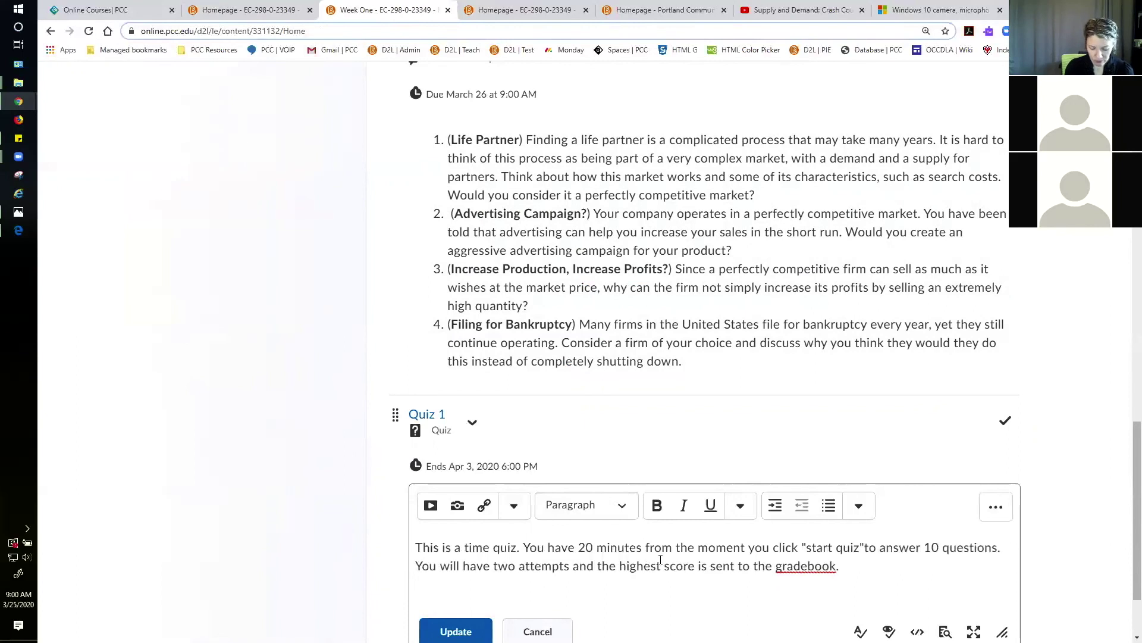
key(Left)
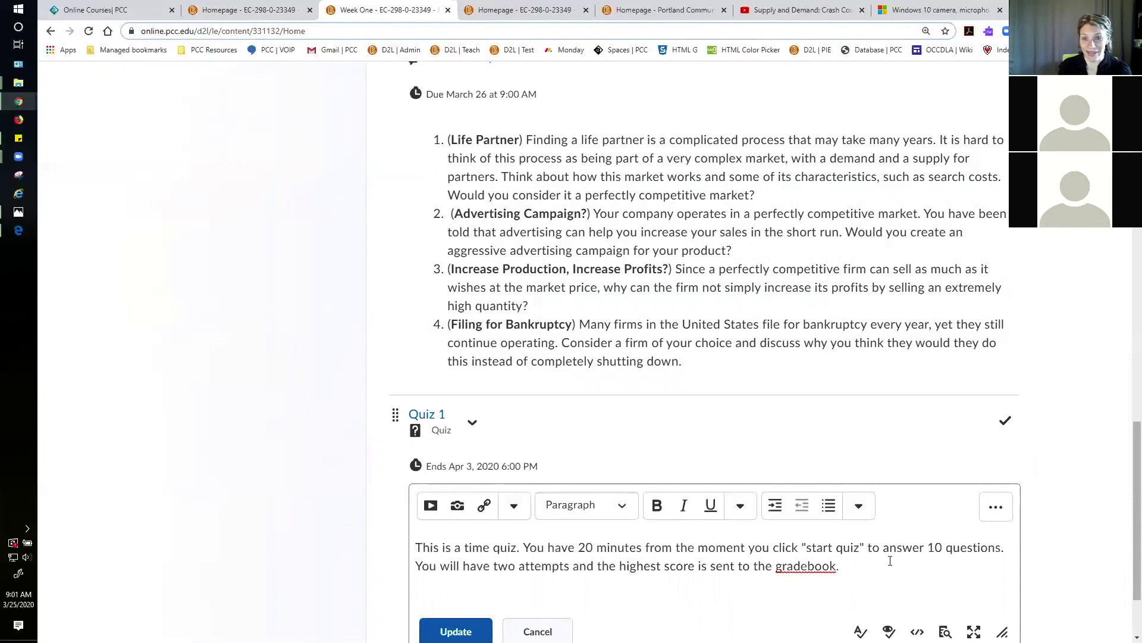
scroll(890, 561, down, 3)
key(ctrl+z)
click(455, 528)
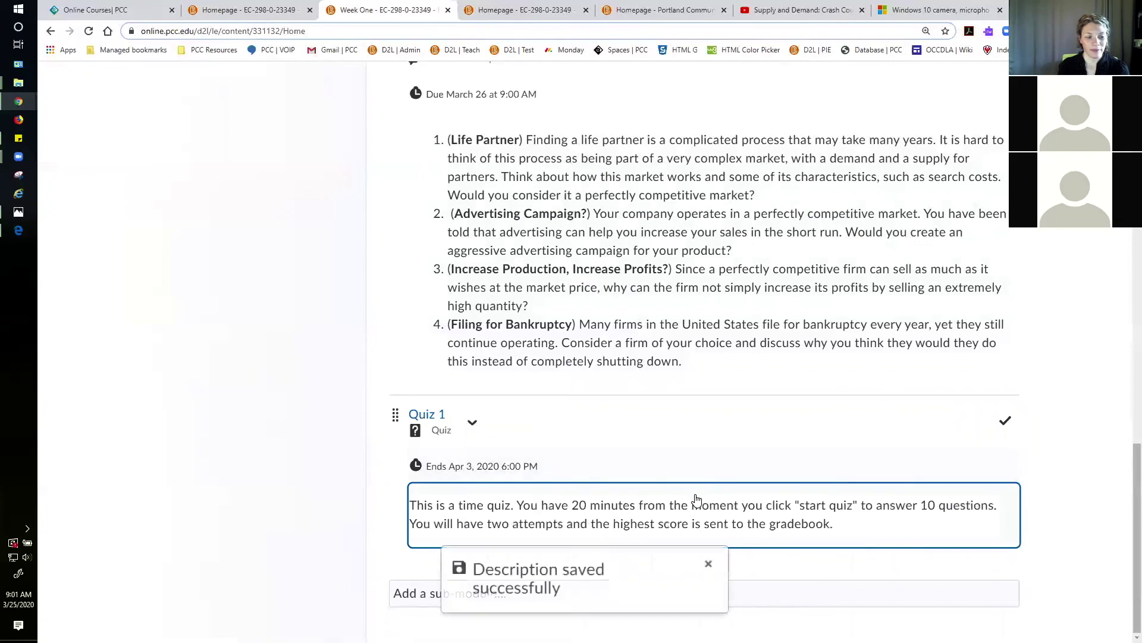
View "How do you get started with Brightspace?" in the Getting Started module, check its Communicating Online page, and return to the topic.
scroll(650, 459, up, 6)
scroll(697, 502, up, 7)
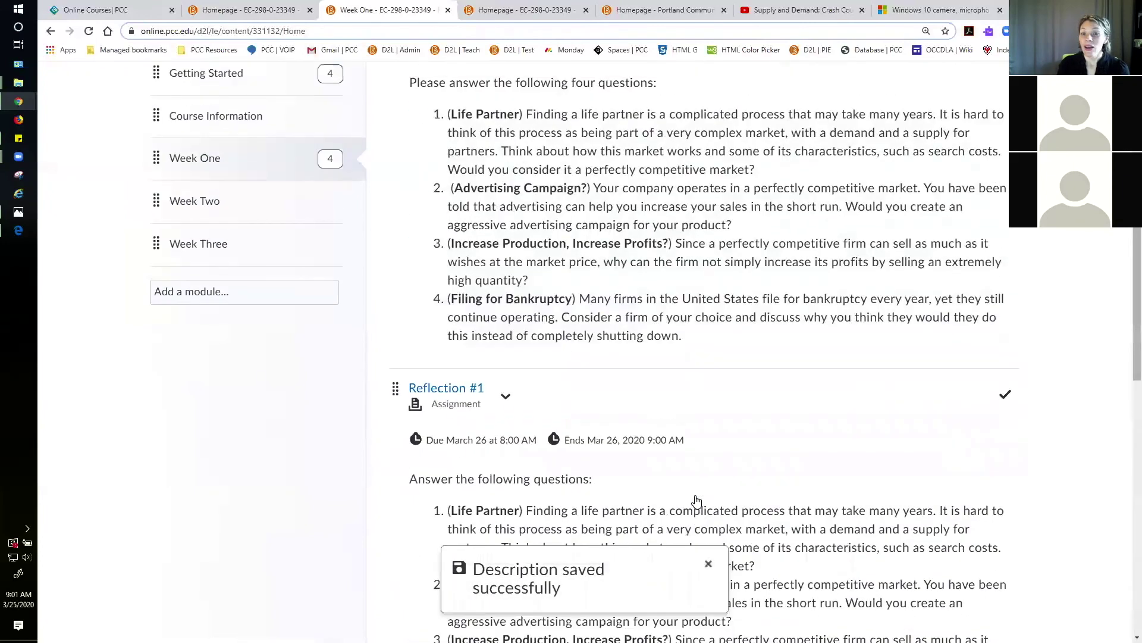
scroll(698, 501, up, 5)
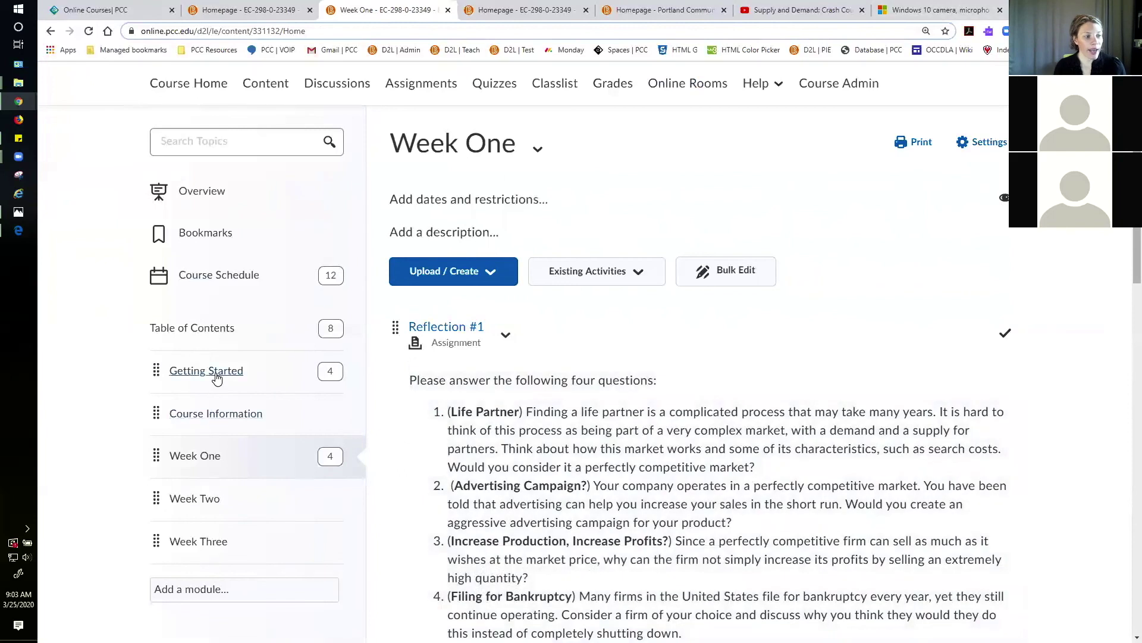
click(216, 378)
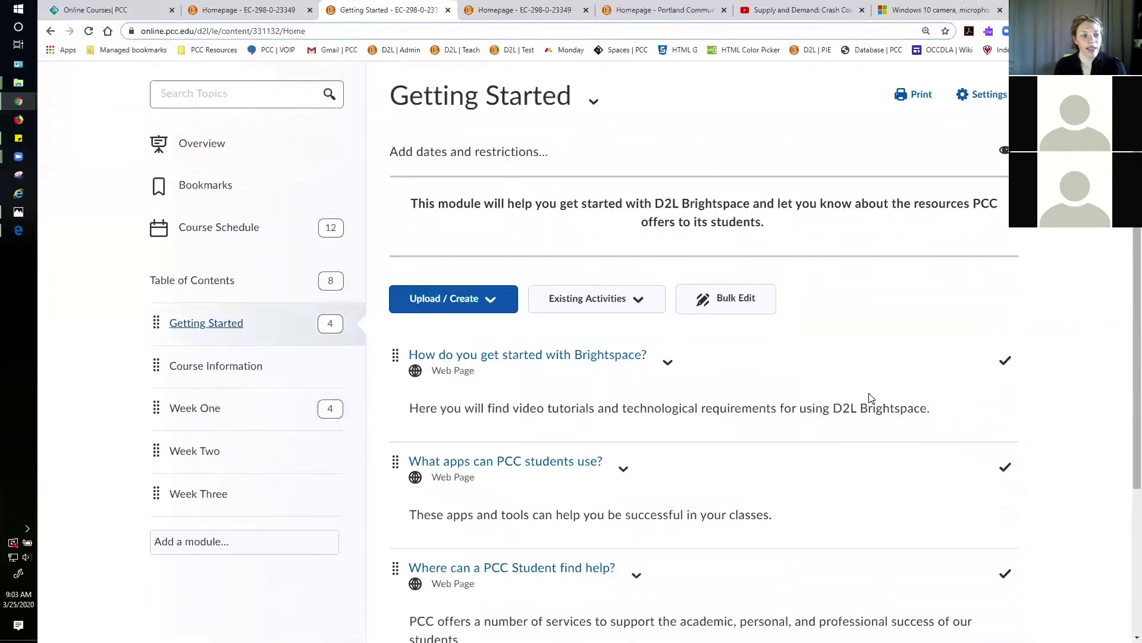
click(579, 352)
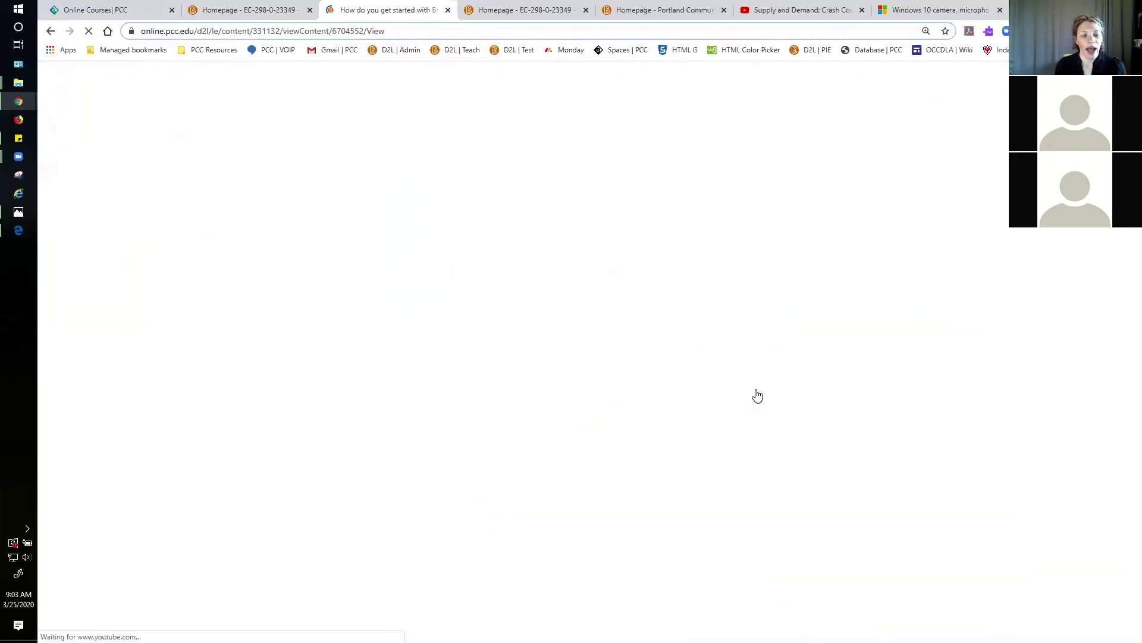
scroll(756, 396, down, 6)
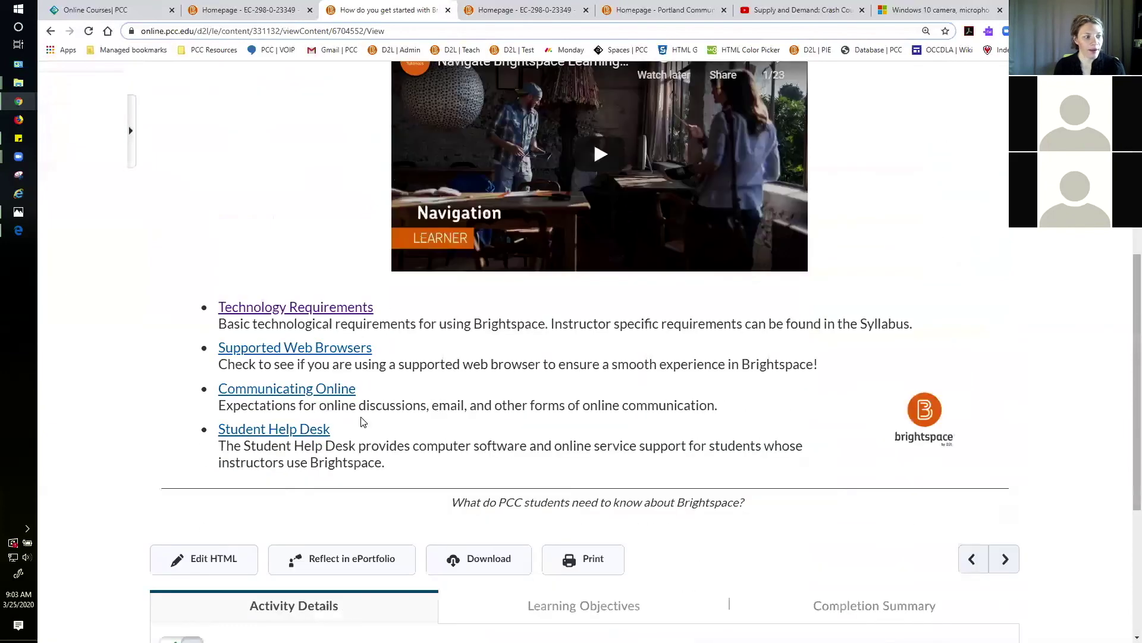
click(333, 390)
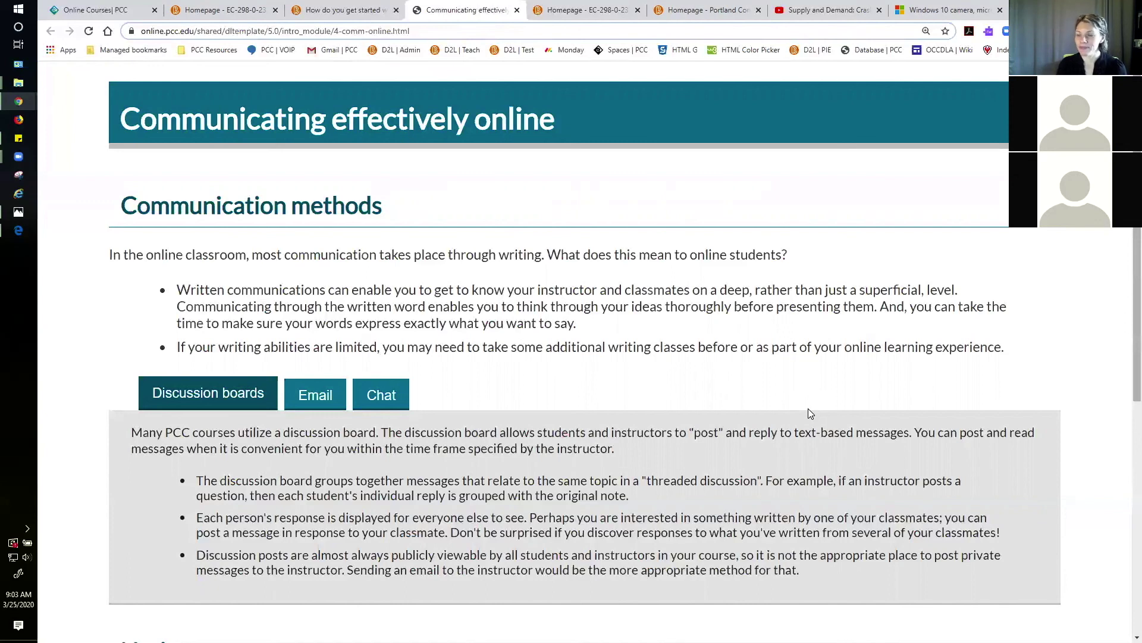
key(ctrl+shift+Tab)
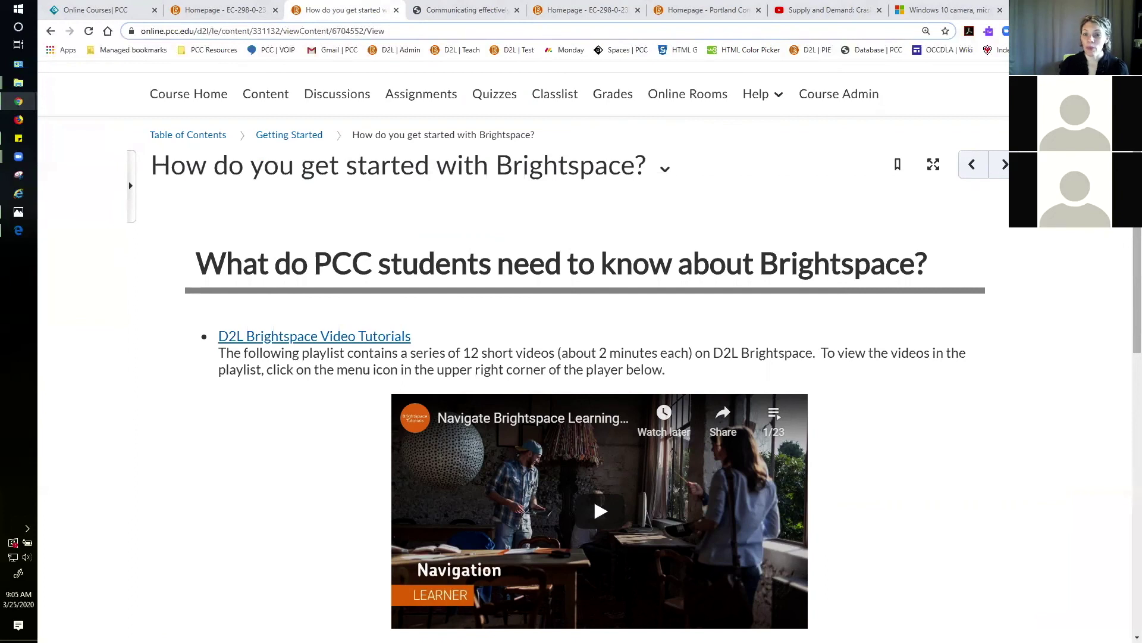